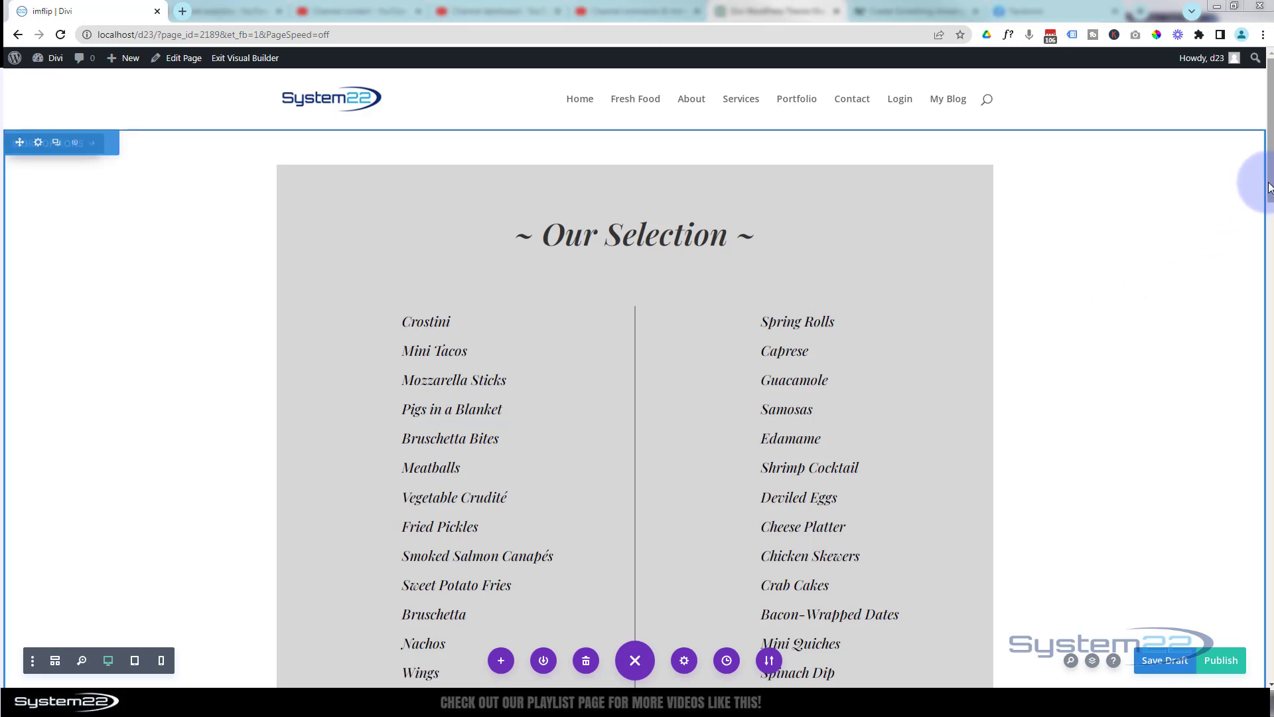
- Preview the Our Selection menu layout in tablet and phone views, and return to desktop view
mouse_move(1269, 183)
left_mouse_down()
mouse_move(1267, 223)
mouse_move(1264, 185)
left_mouse_up()
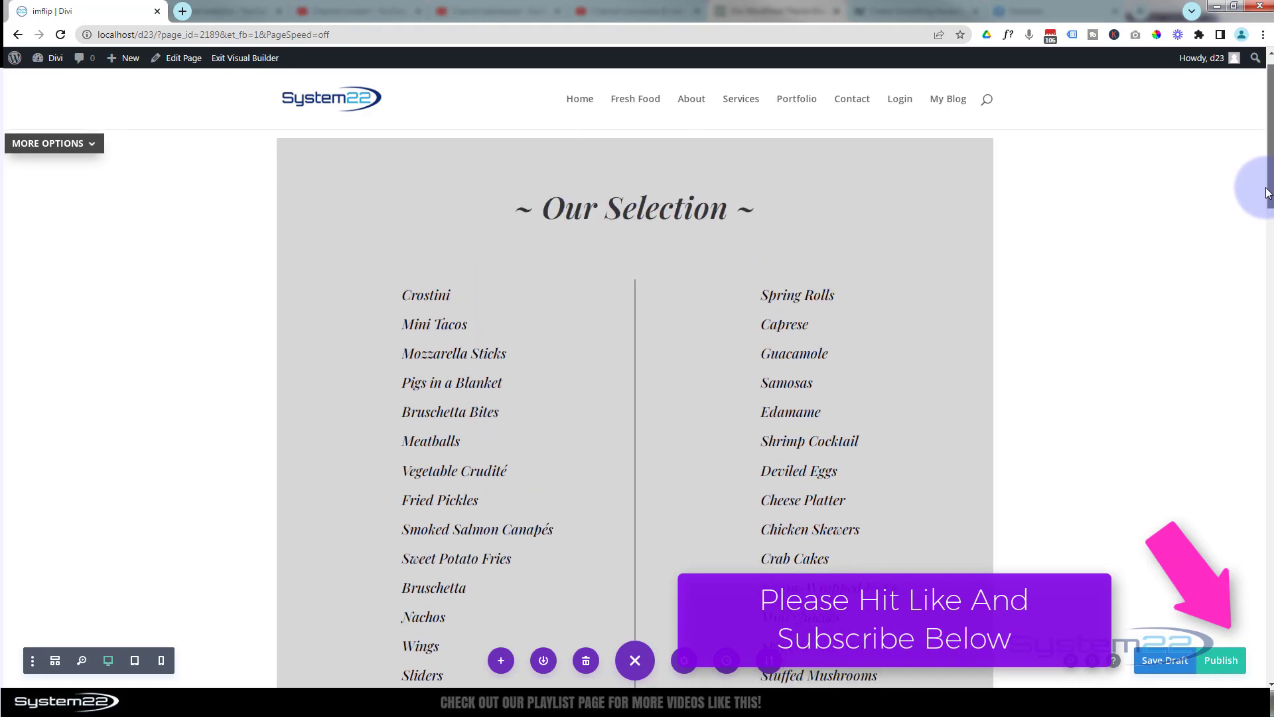
left_click(135, 661)
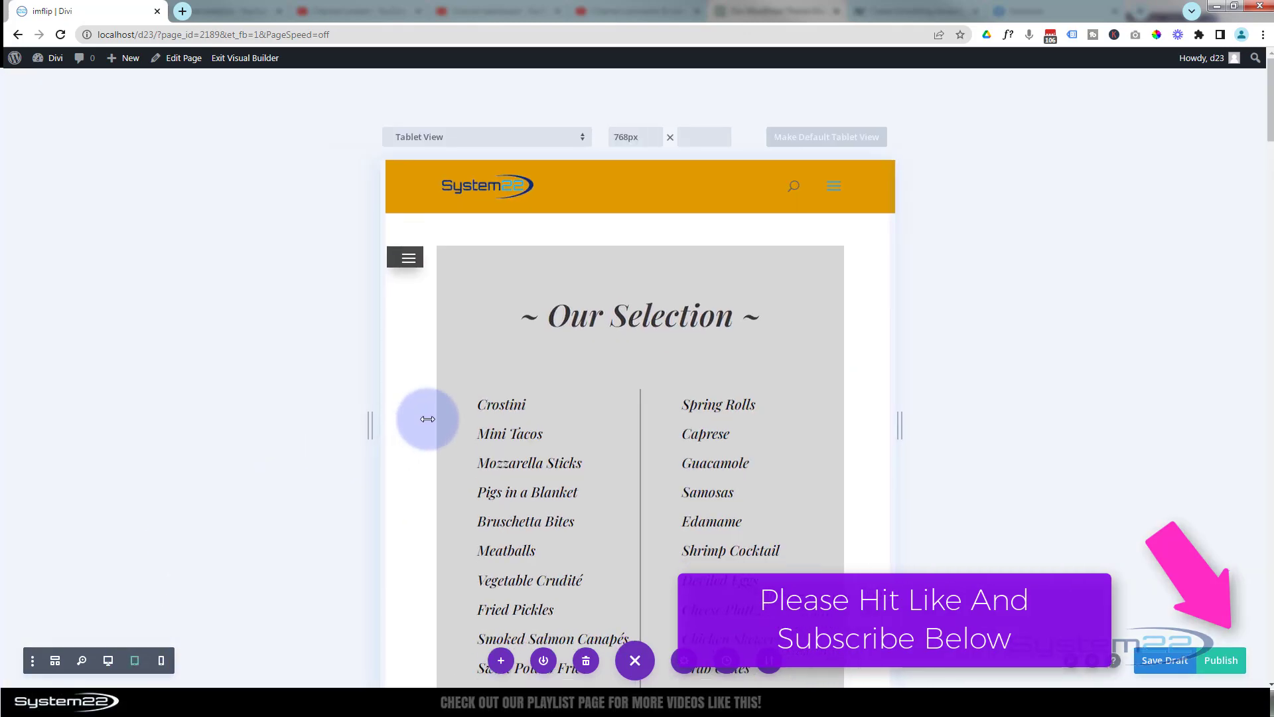
scroll(505, 398, "down", 4)
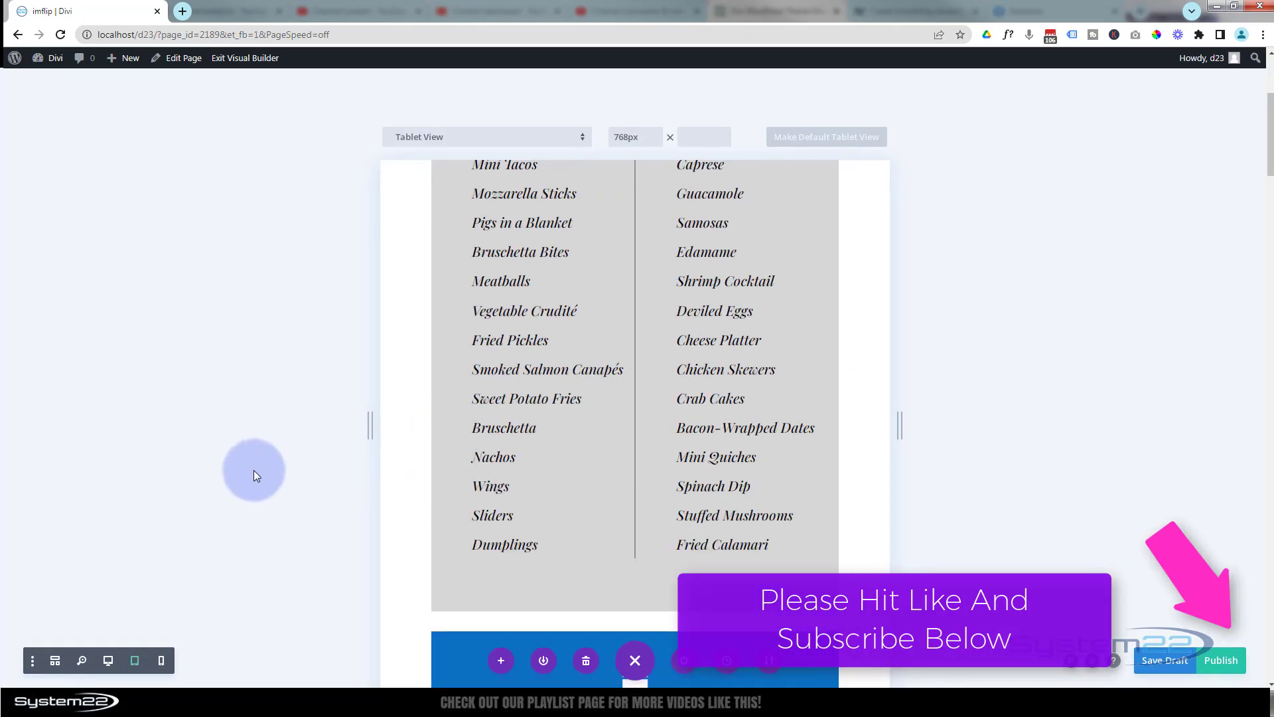
scroll(254, 475, "up", 4)
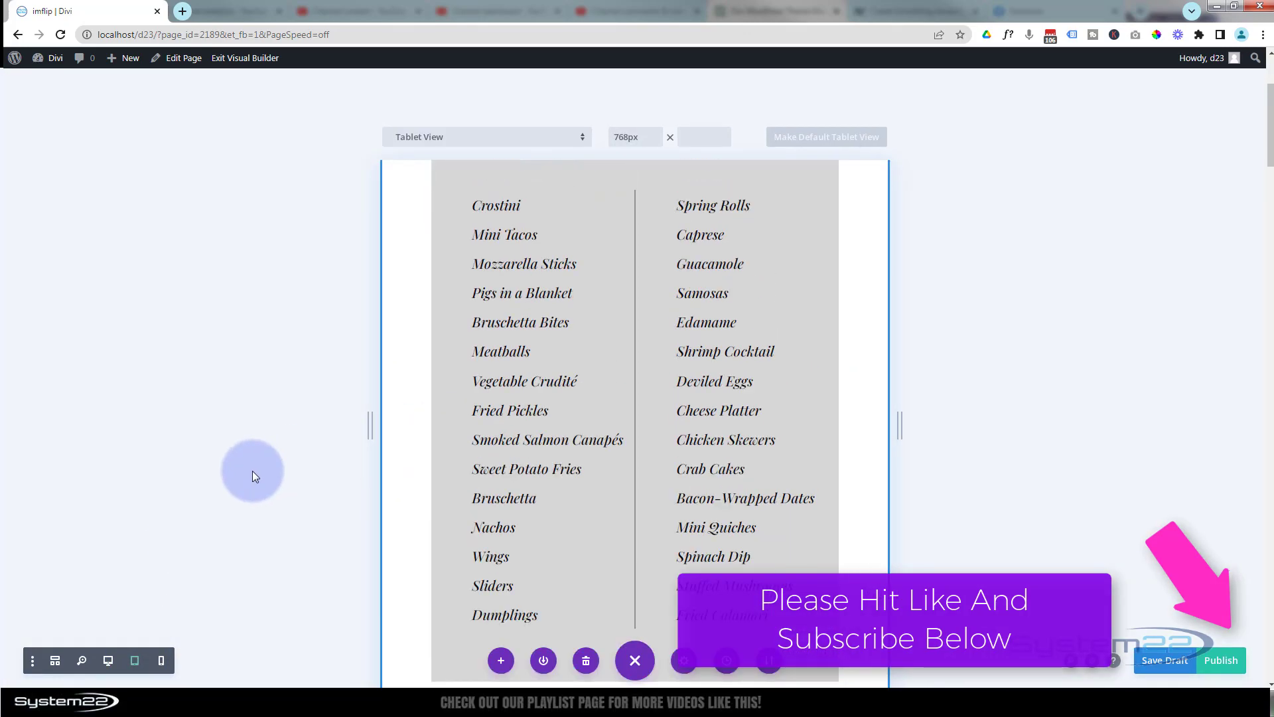
left_click(161, 661)
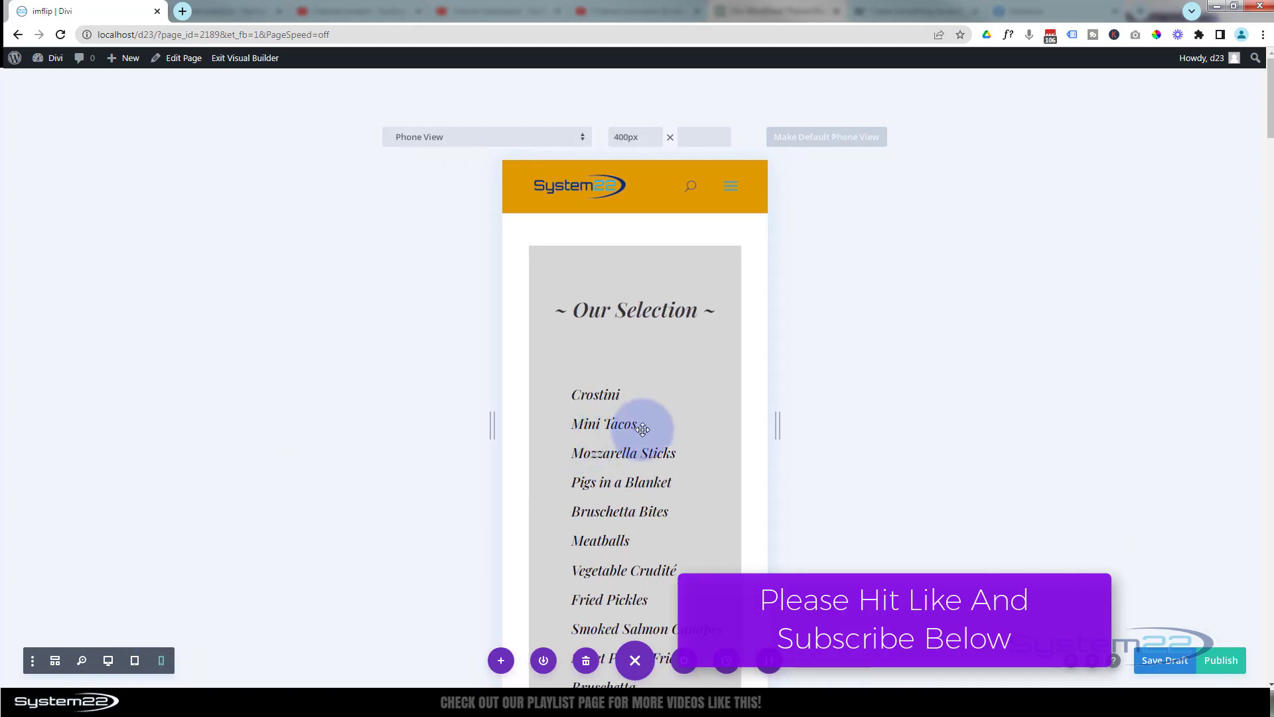
scroll(643, 430, "down", 10)
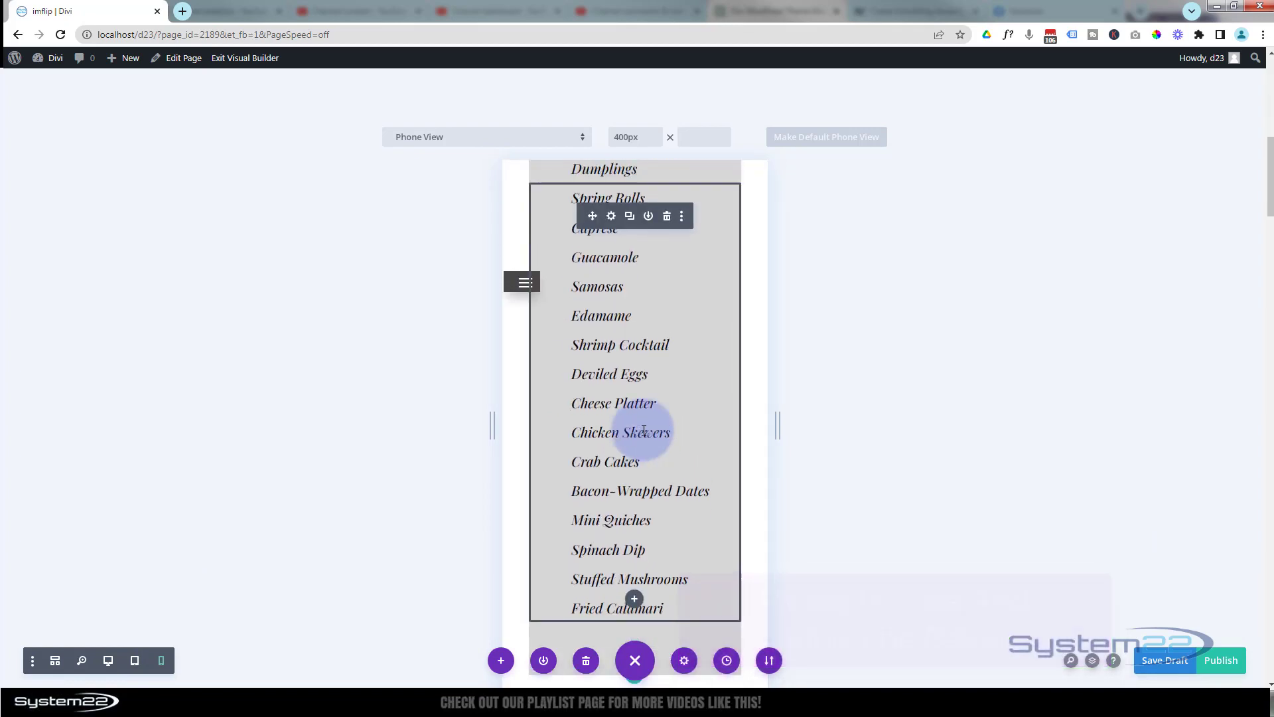
scroll(643, 429, "up", 10)
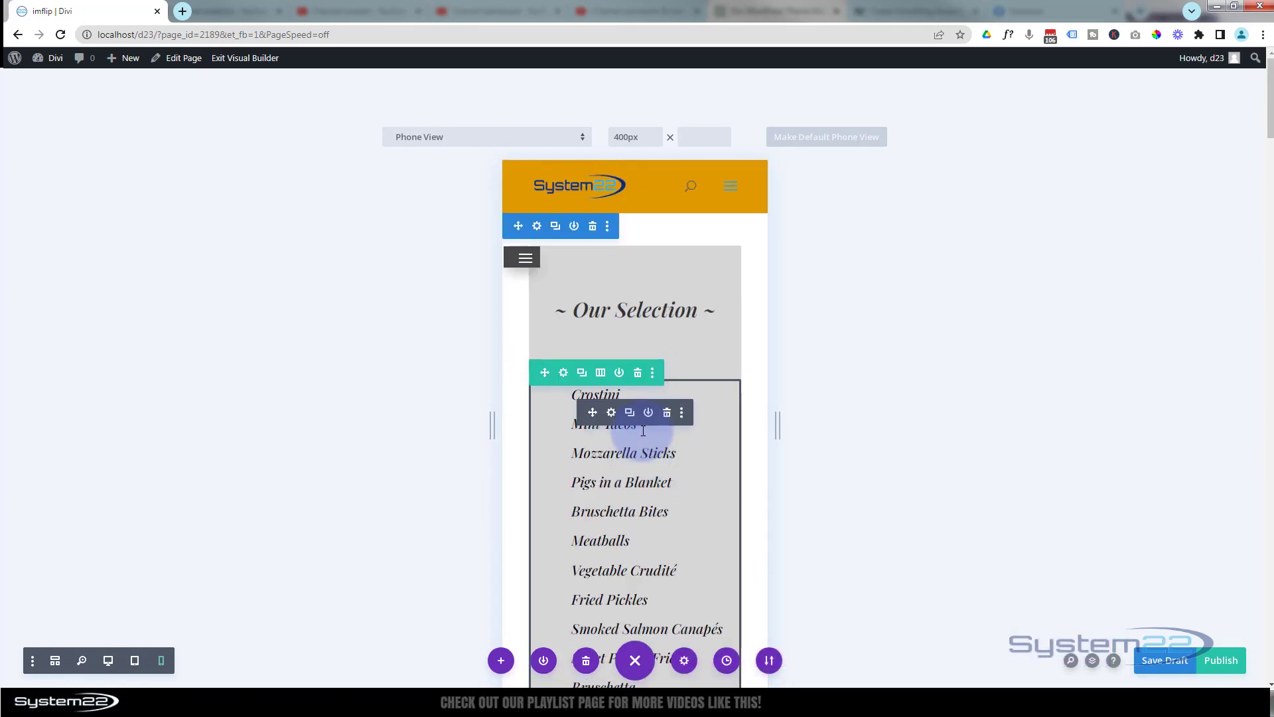
left_click(133, 665)
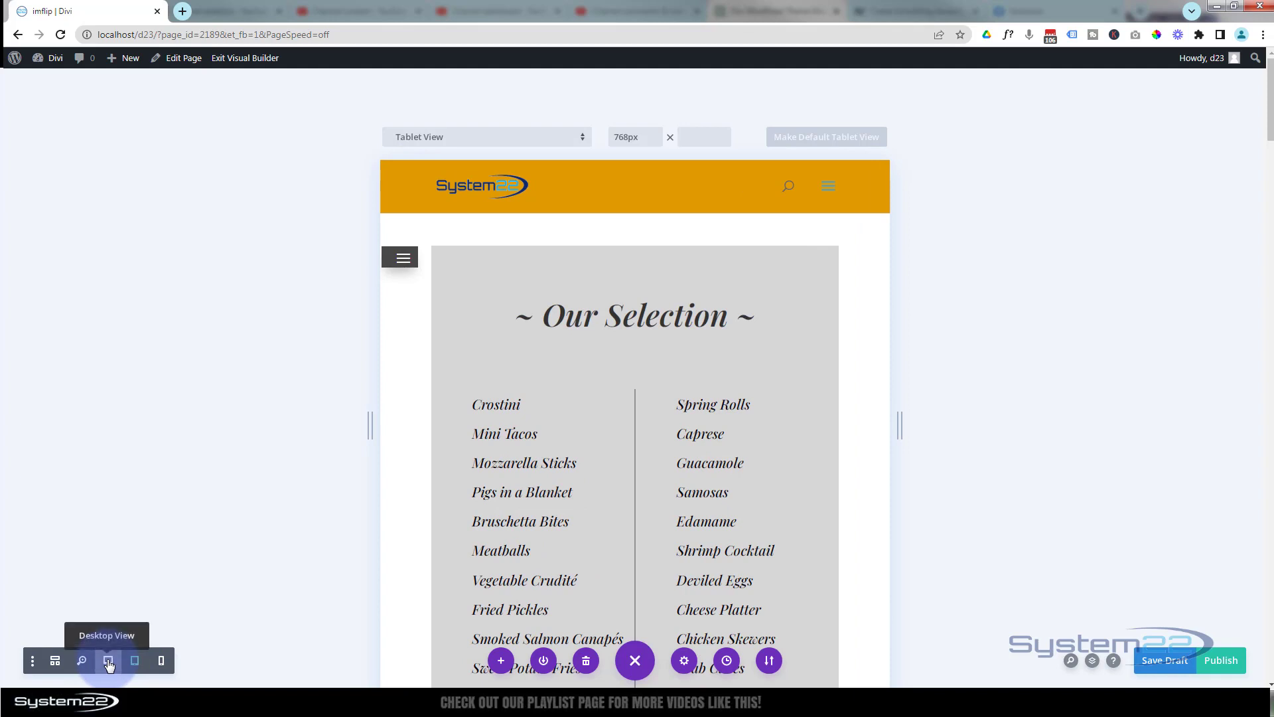
left_click(108, 661)
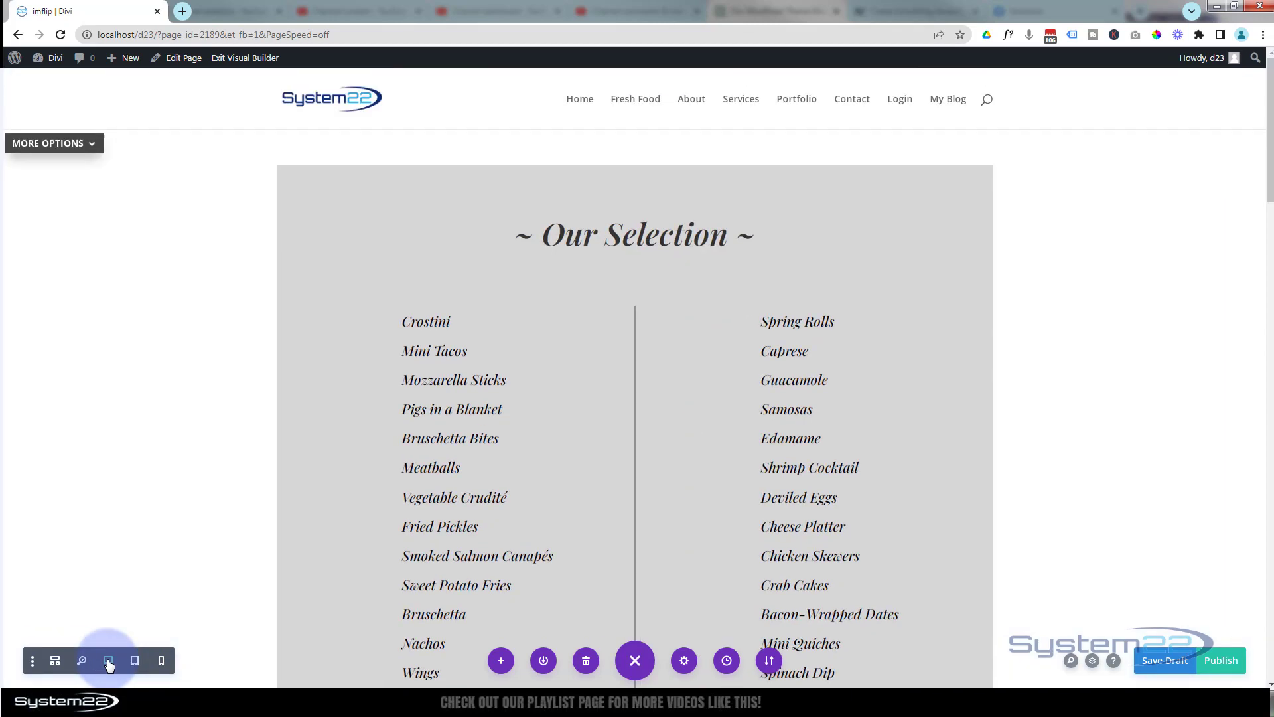
- Delete the existing Our Selection heading row and the two-column food list row beneath it
mouse_move(177, 253)
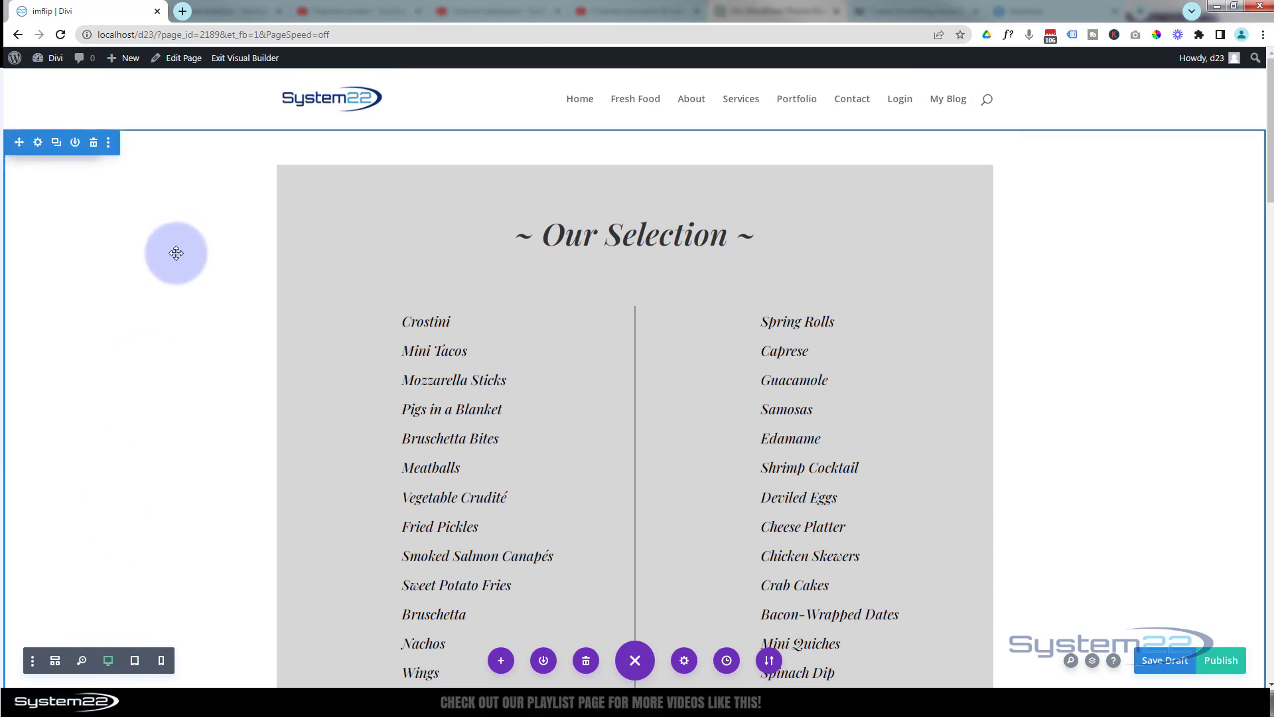
mouse_move(384, 205)
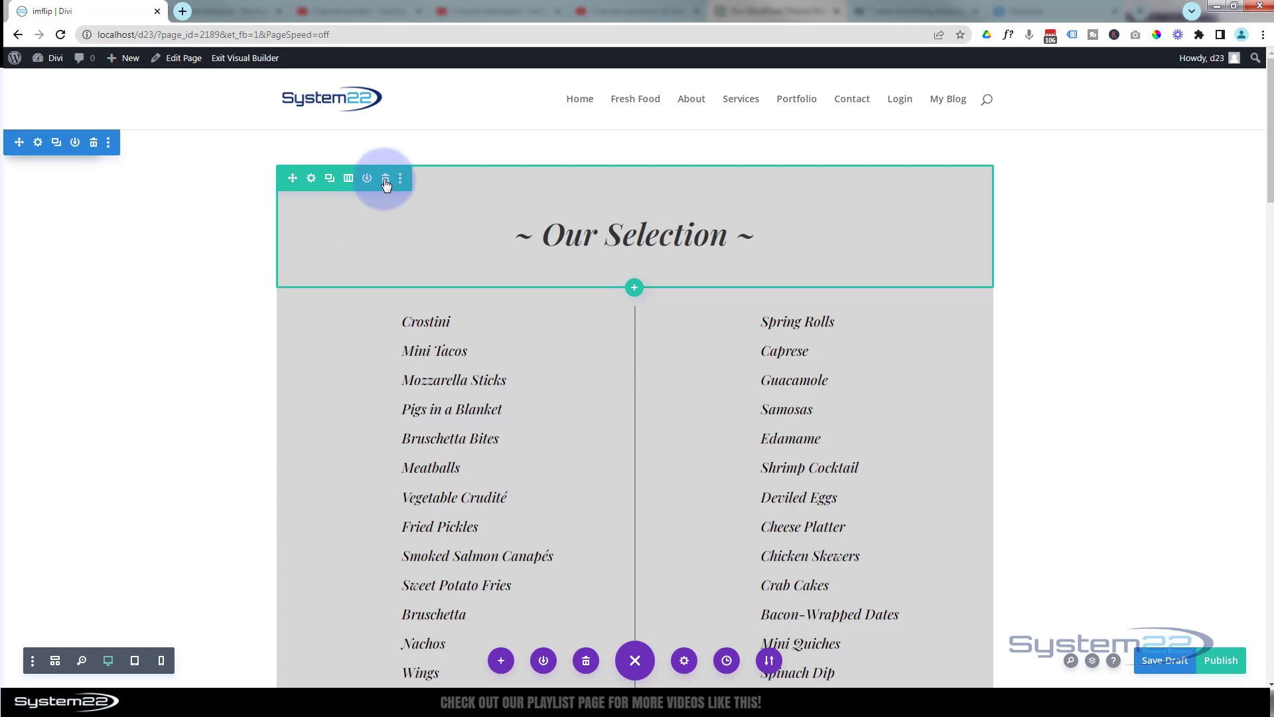
left_click(386, 180)
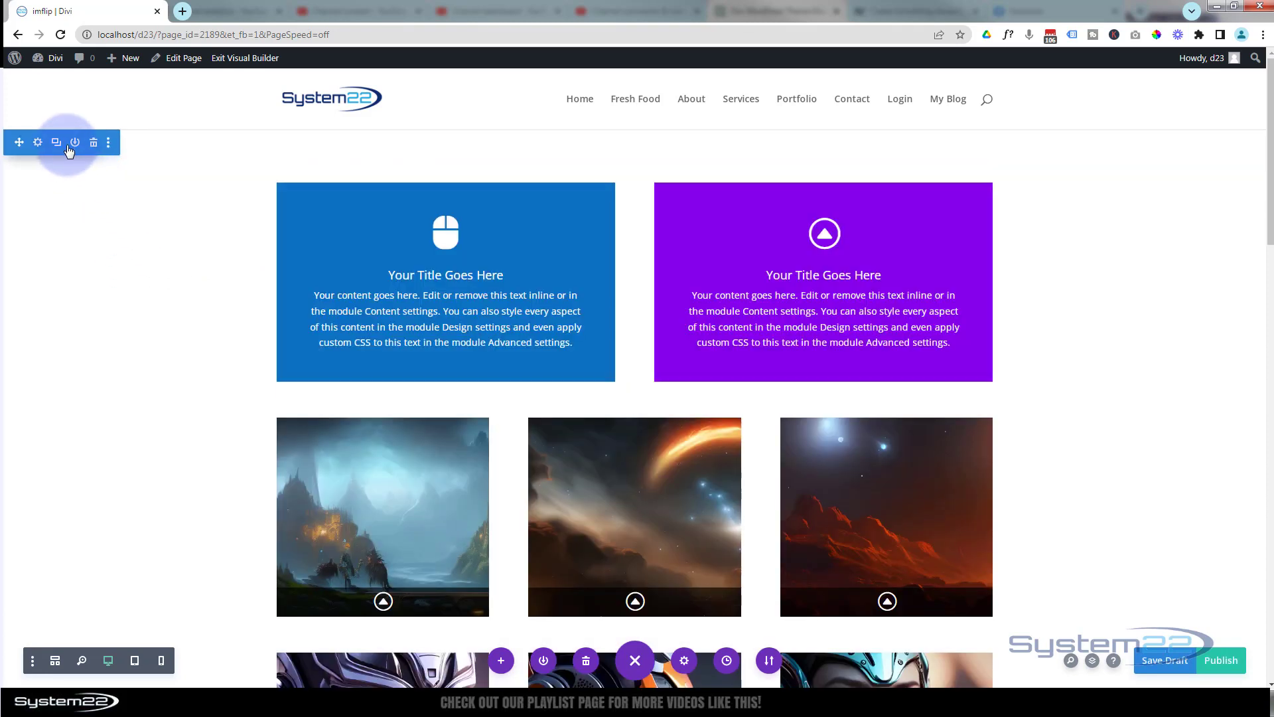
- Insert a single-column row below the blue and purple blurbs and add a Blurb module to it
mouse_move(635, 189)
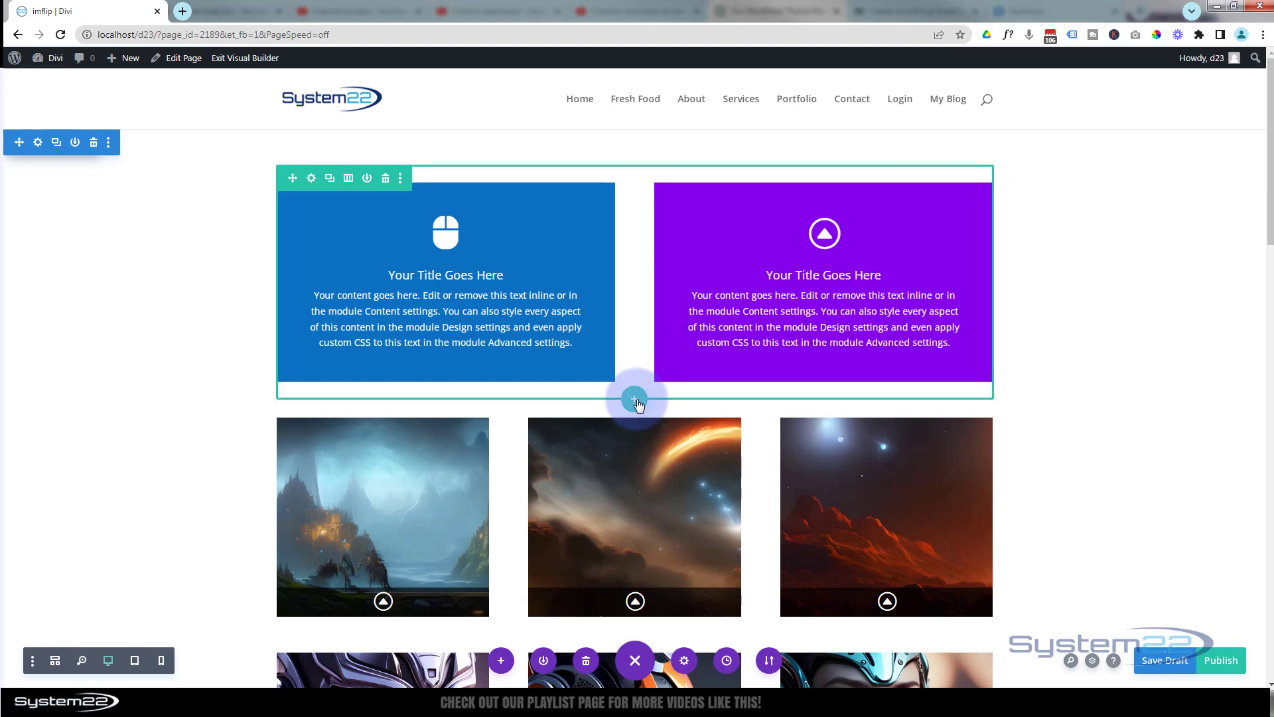
left_click(634, 400)
left_click(541, 140)
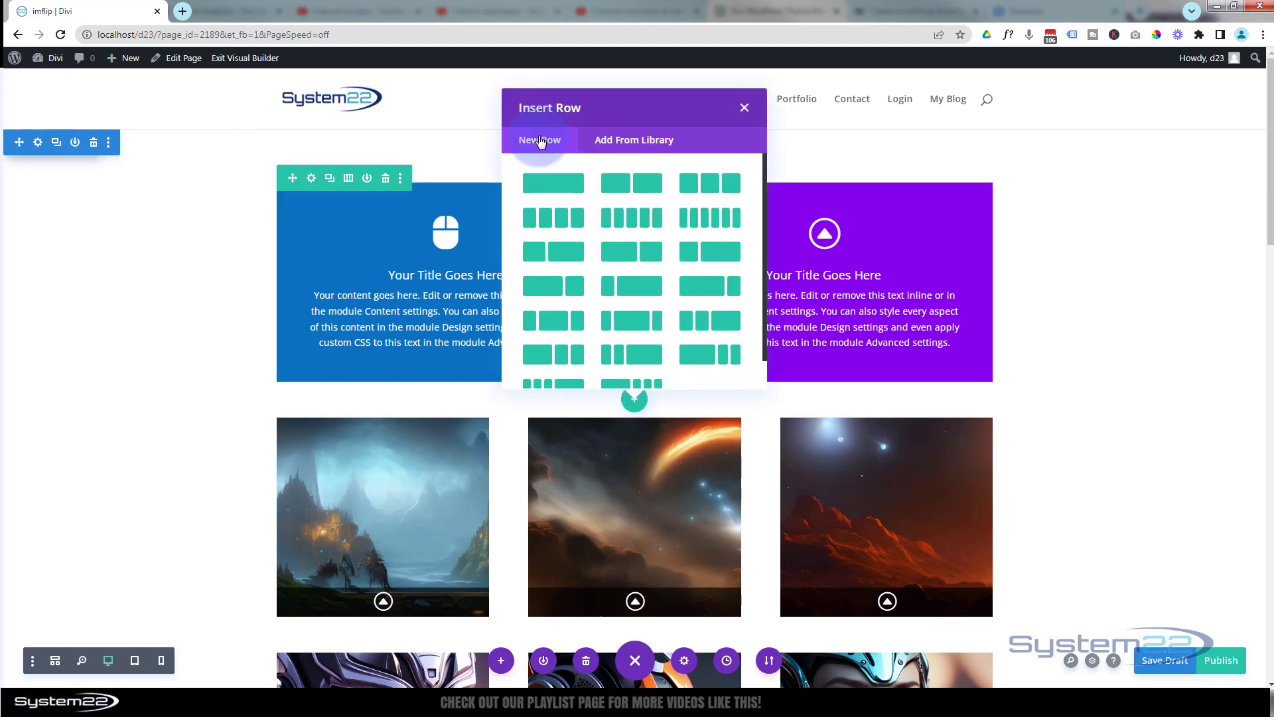
left_click(555, 184)
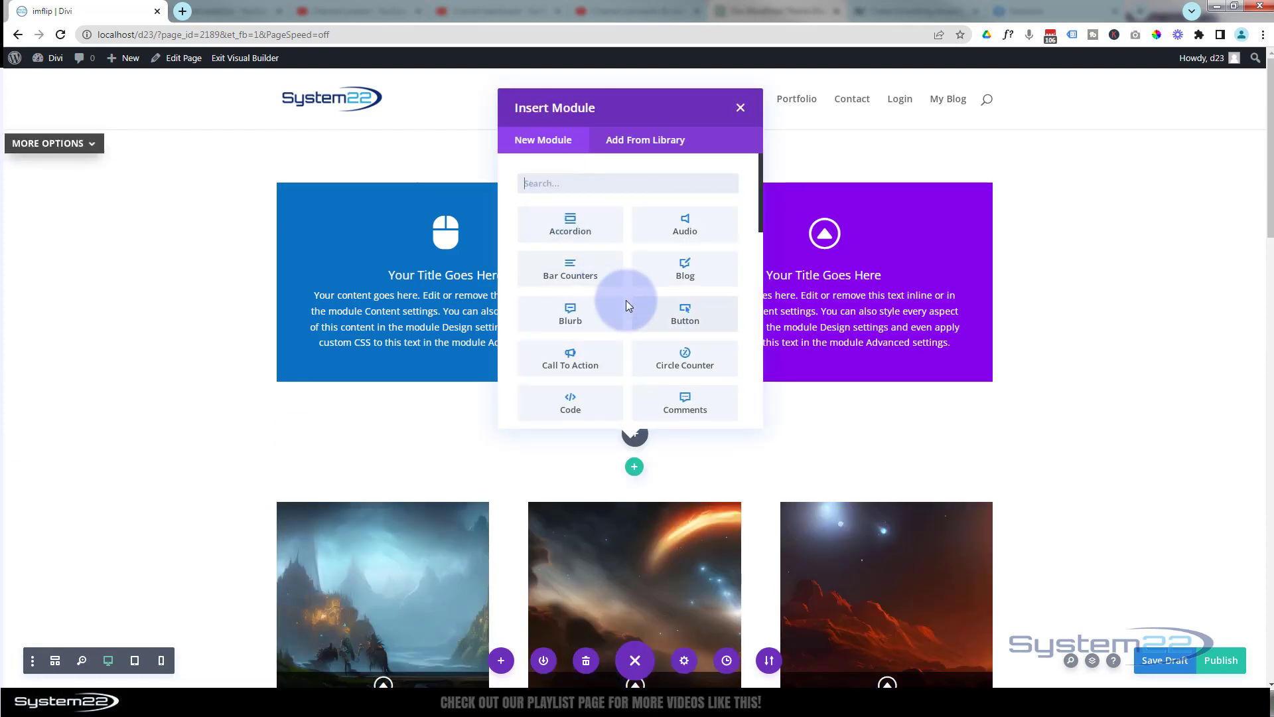
left_click(578, 317)
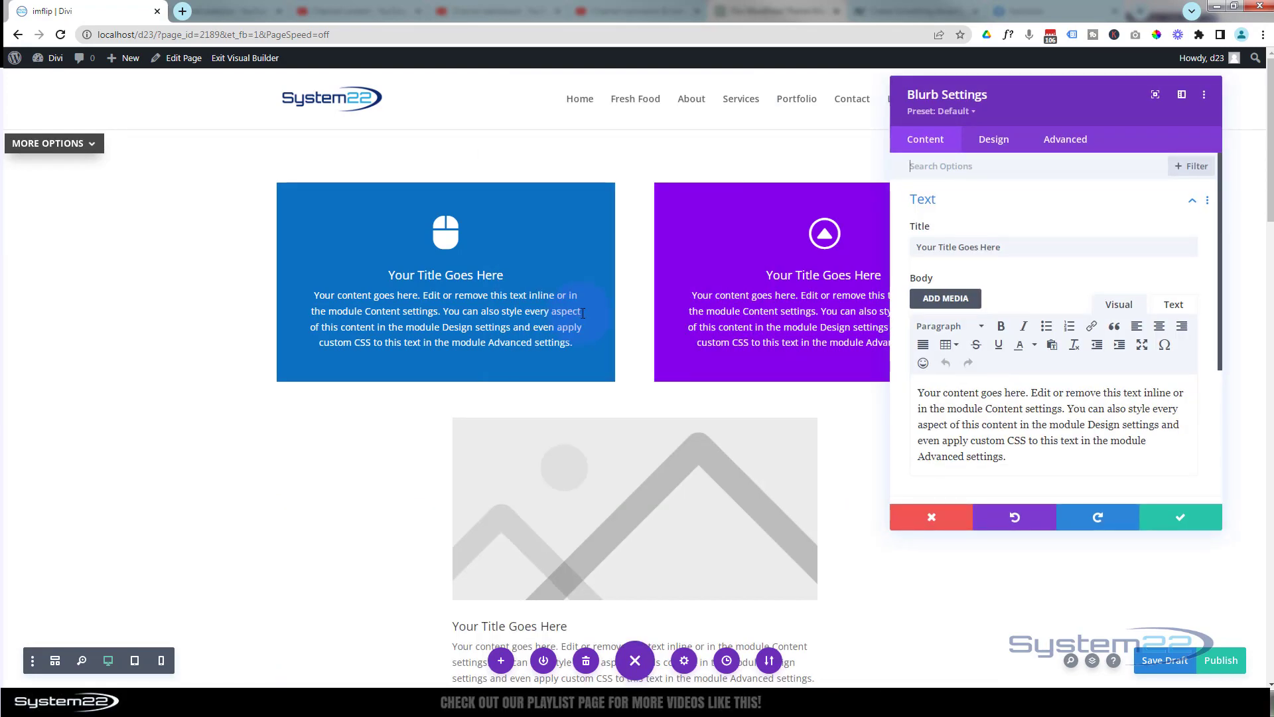
- Clear the new blurb's body text and set its title to "~ Our Selection ~"
left_click_drag(1010, 458, 916, 382)
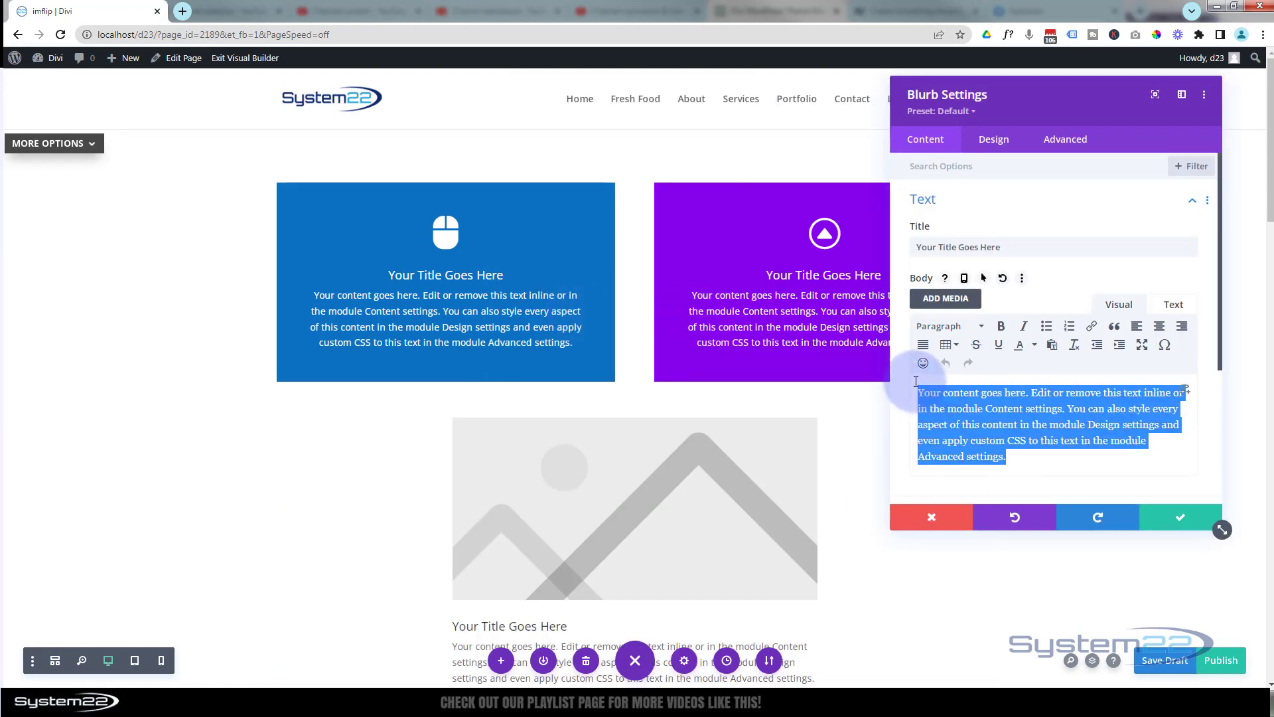
key("BackSpace")
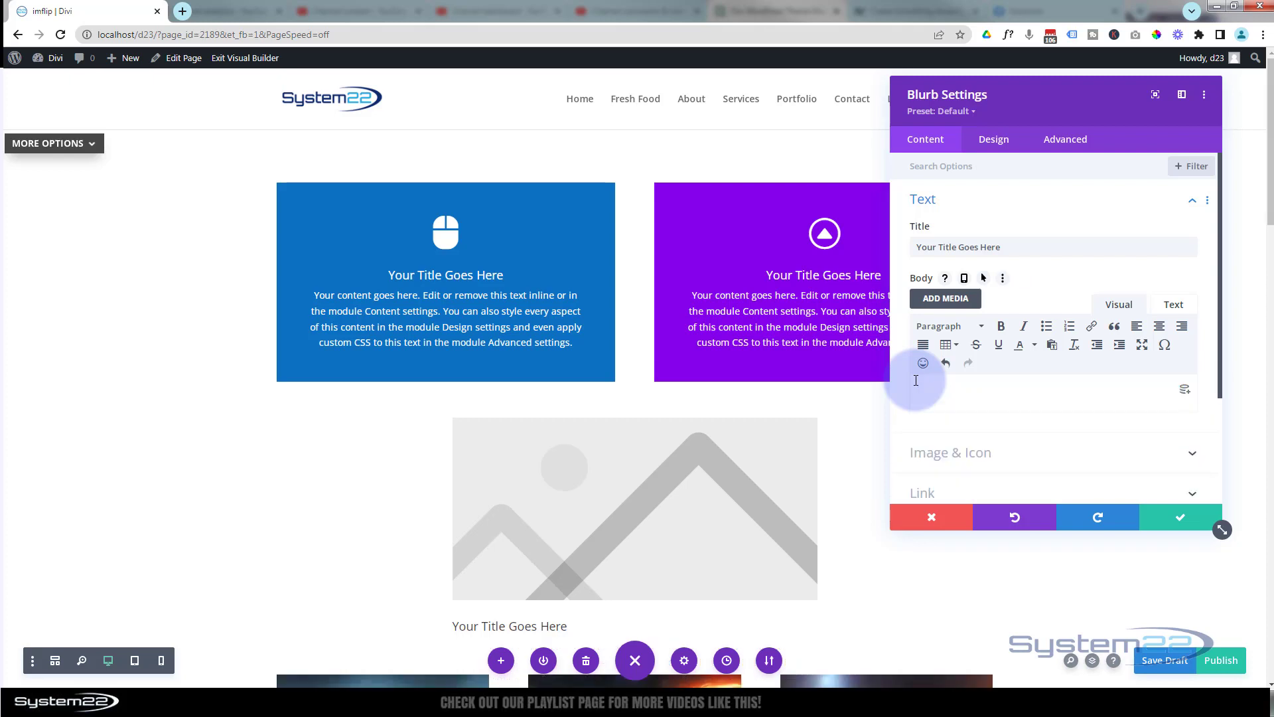
left_click(967, 248)
left_click_drag(1001, 248, 909, 251)
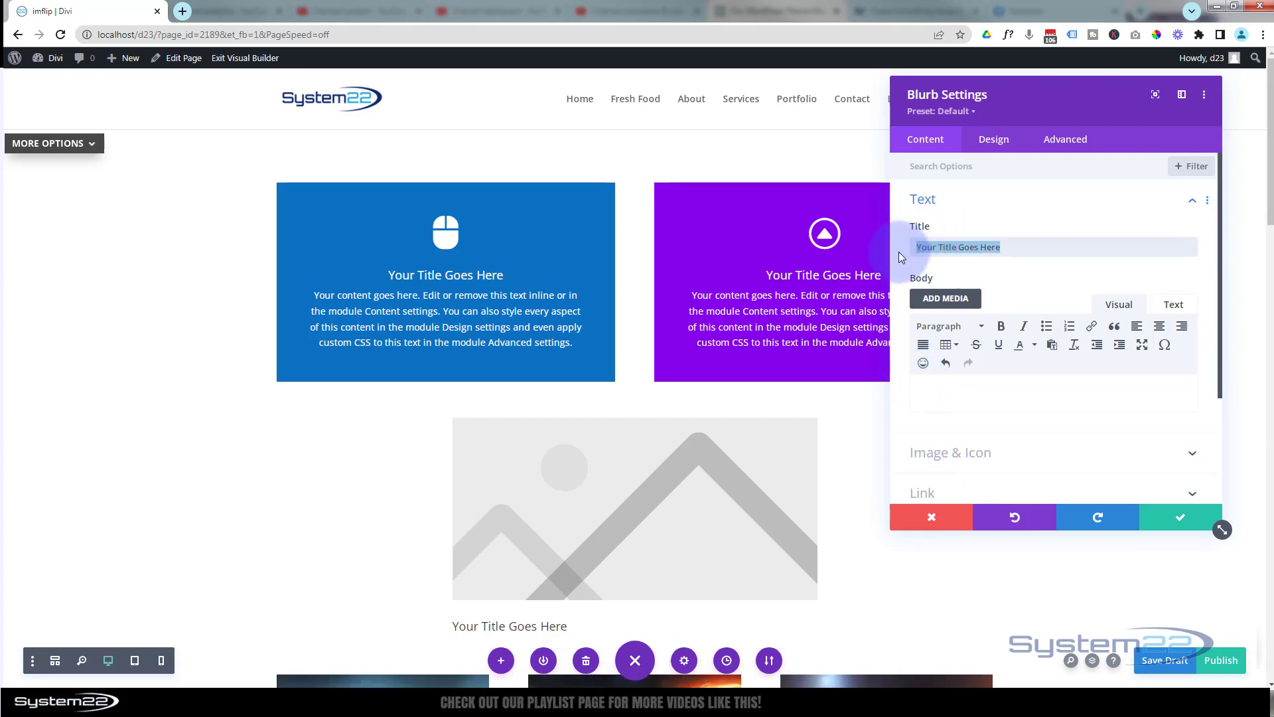
key("BackSpace")
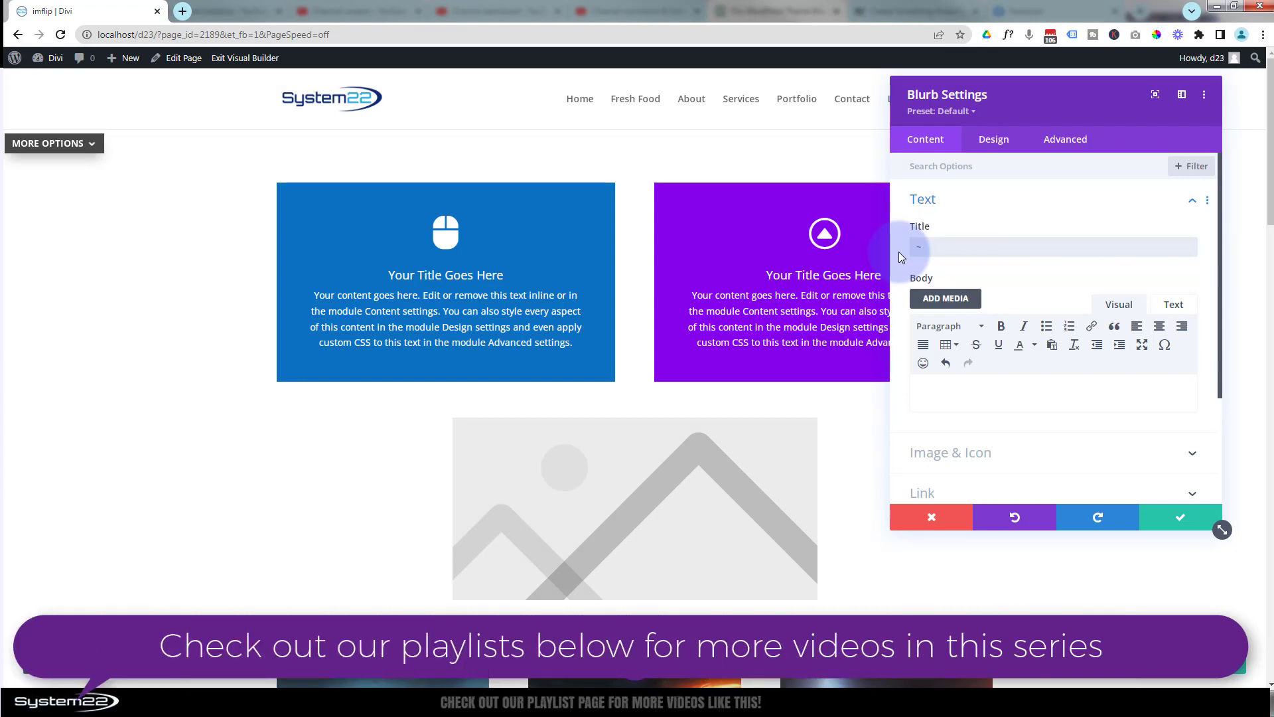
type("~ Our Selection ~")
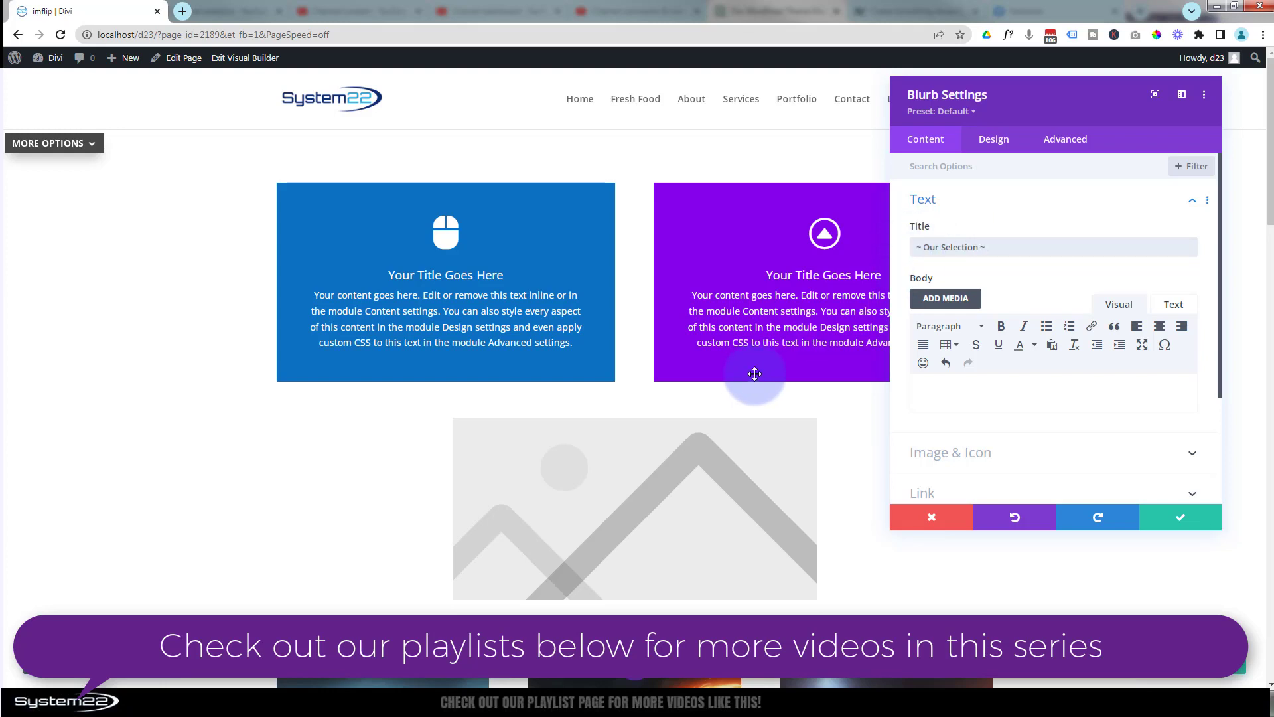
- Remove the blurb's placeholder image and look over its Module Link Target options
left_click(1029, 454)
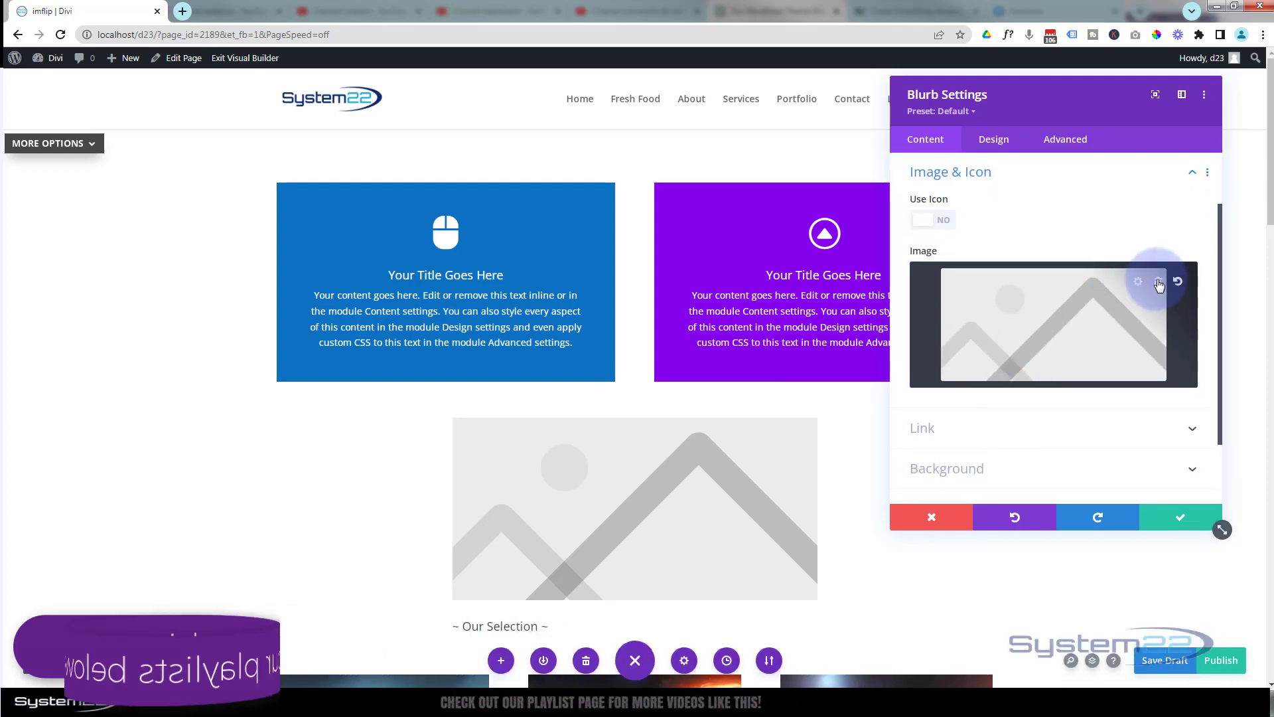
left_click(1158, 278)
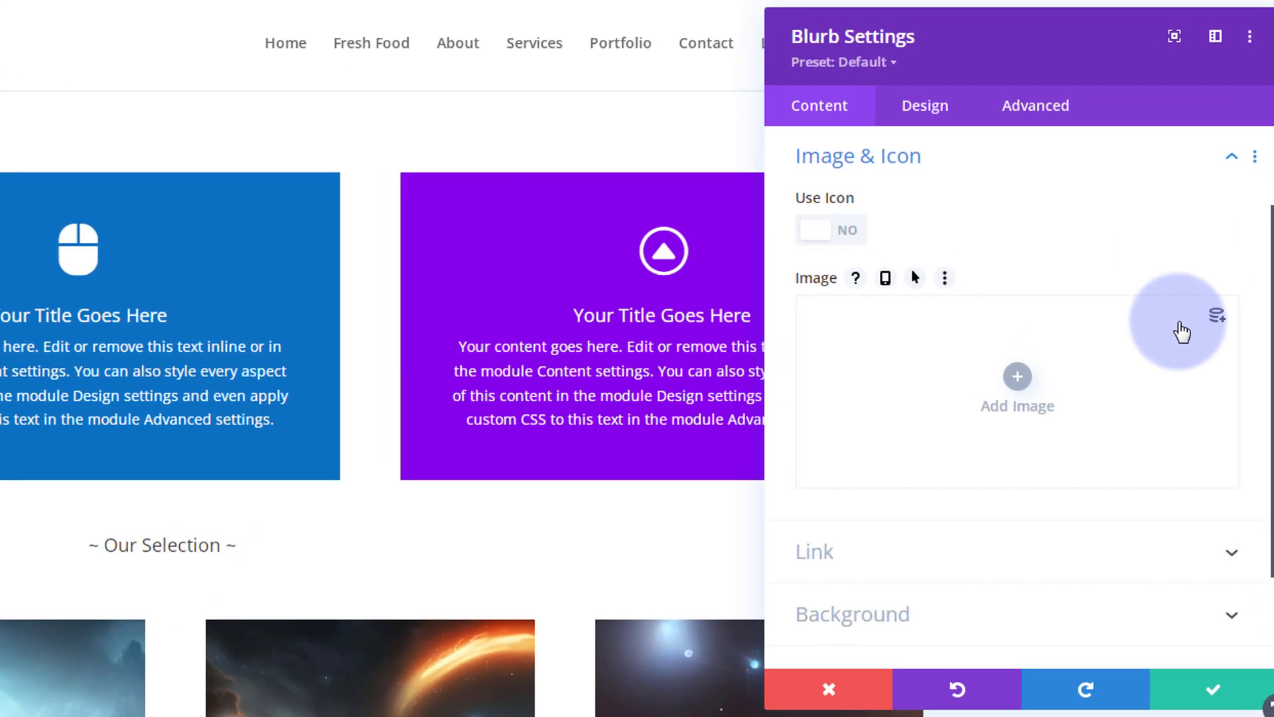
left_click(984, 552)
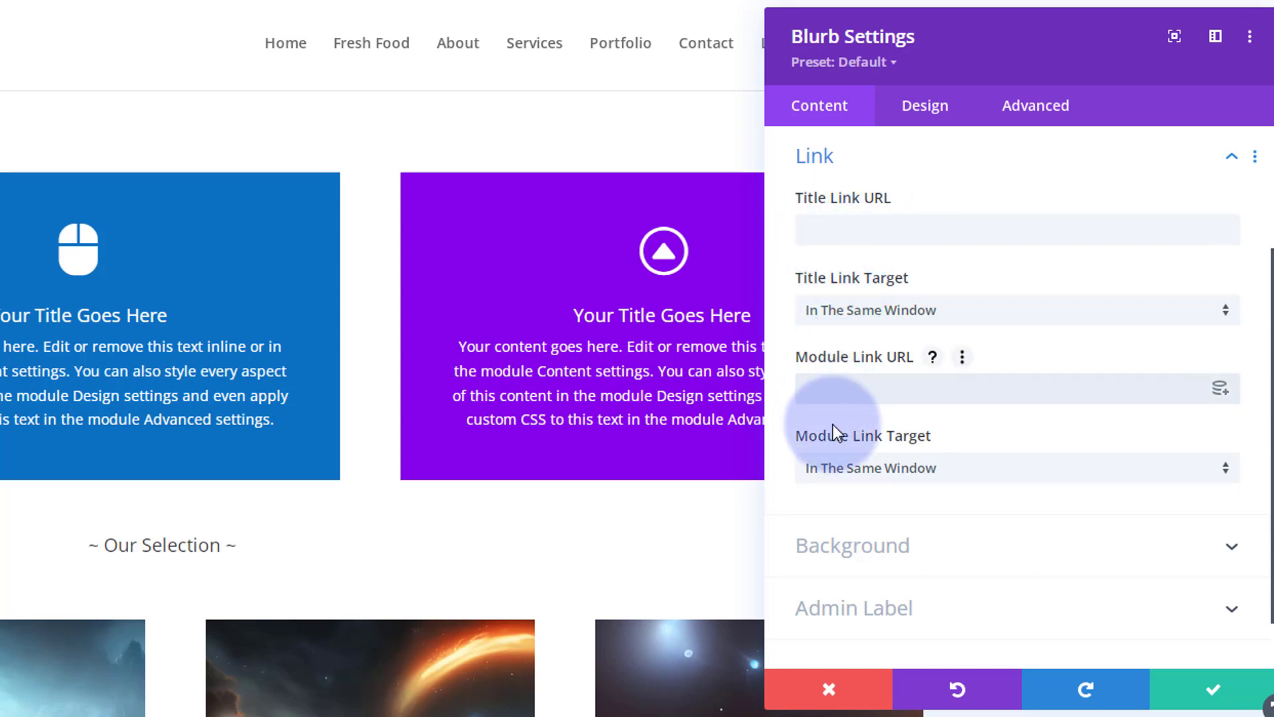
left_click(853, 473)
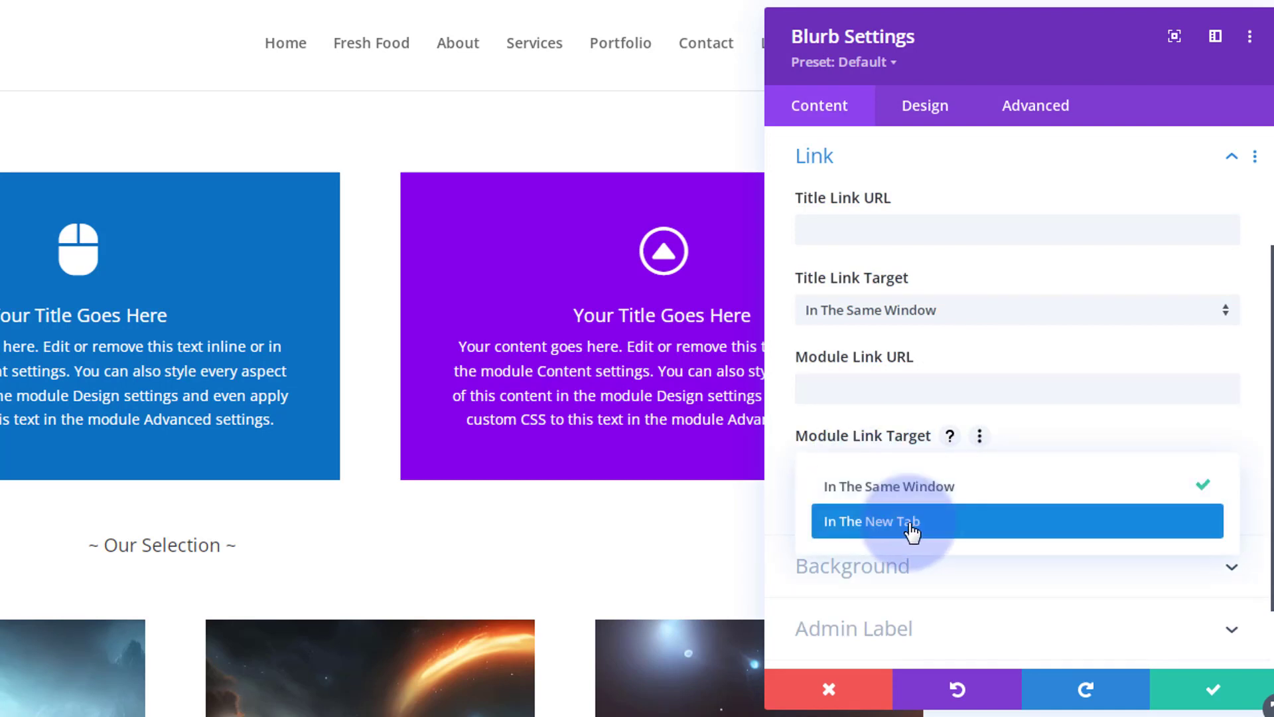
left_click(787, 492)
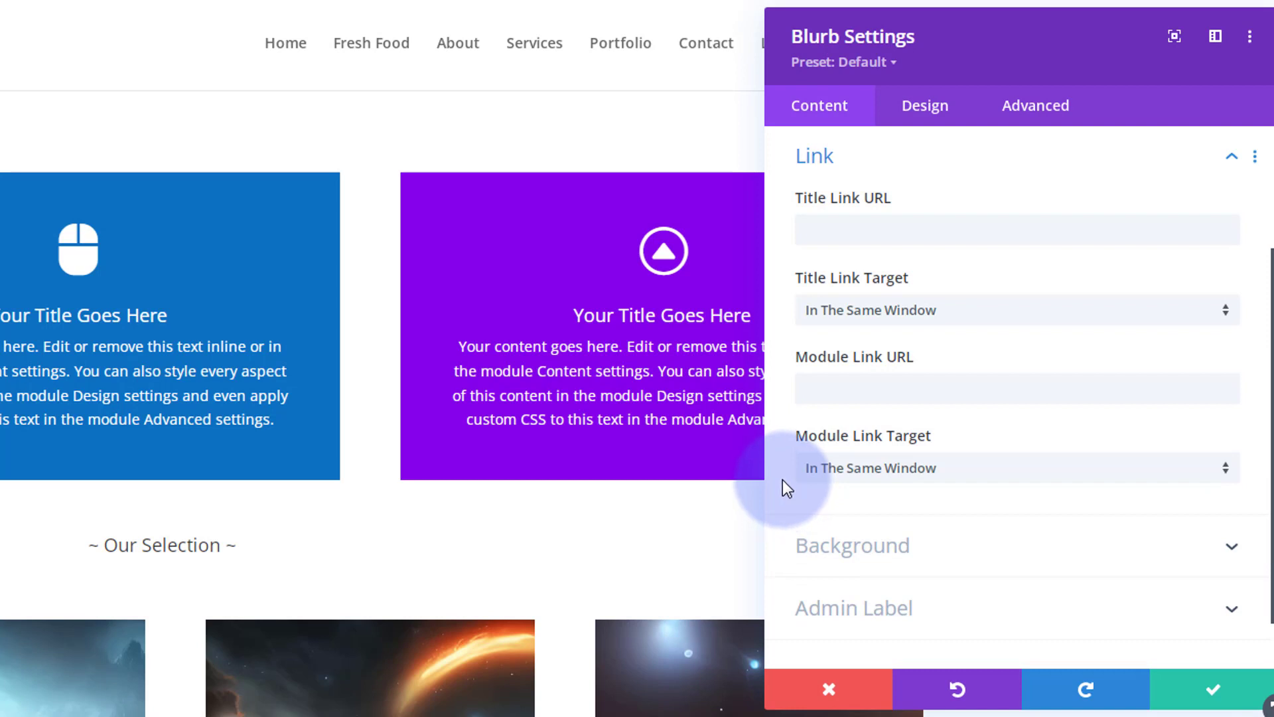
- Open the blurb's title text design settings and set the title font to Playfair Display
left_click(138, 551)
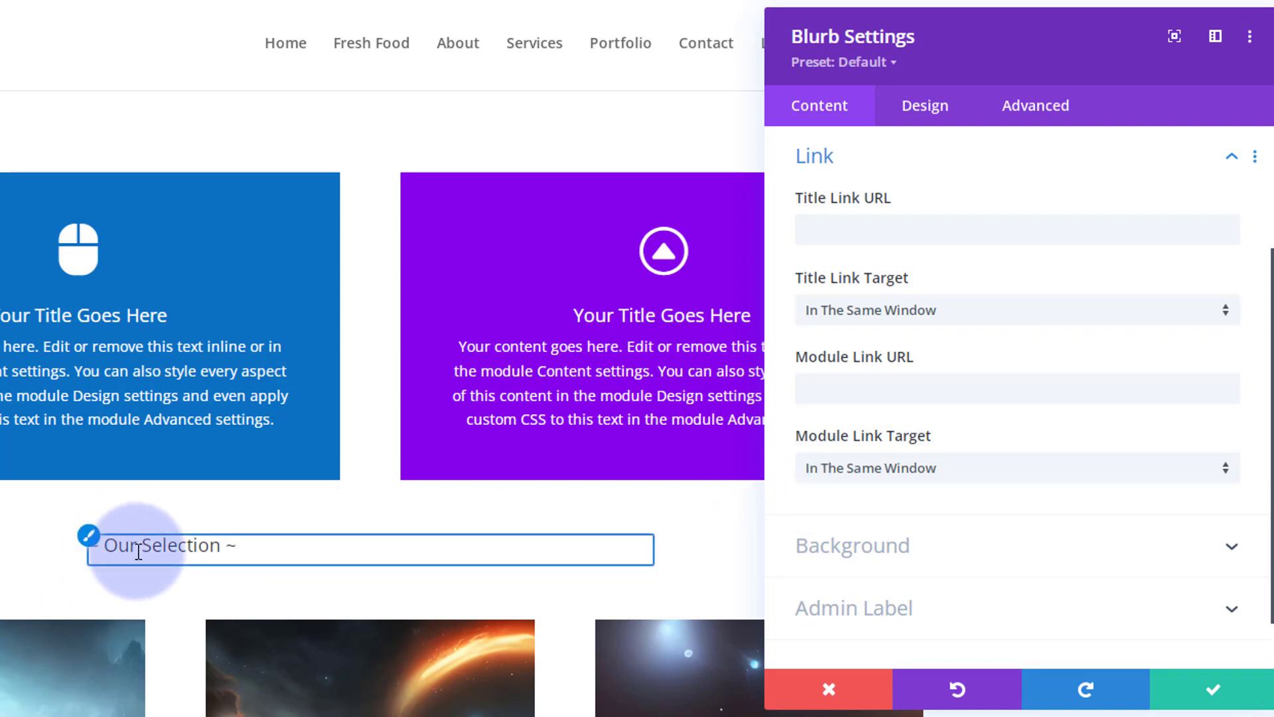
left_click(89, 536)
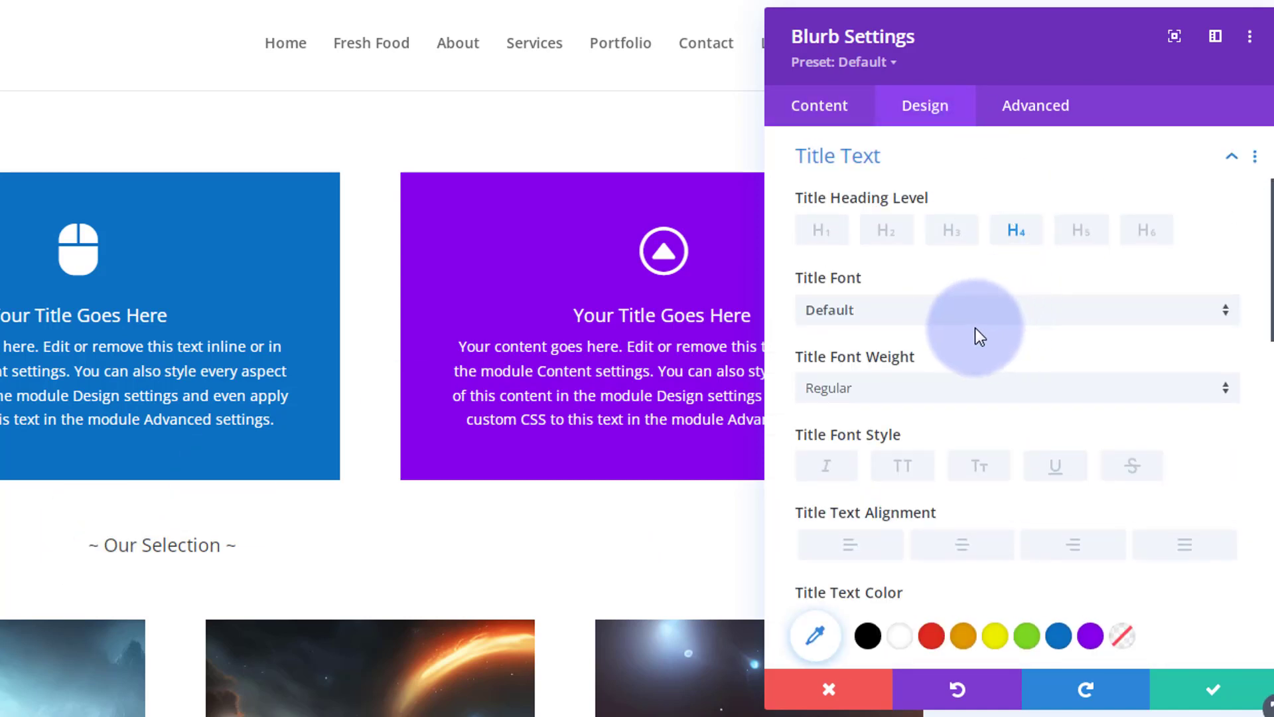
left_click(927, 320)
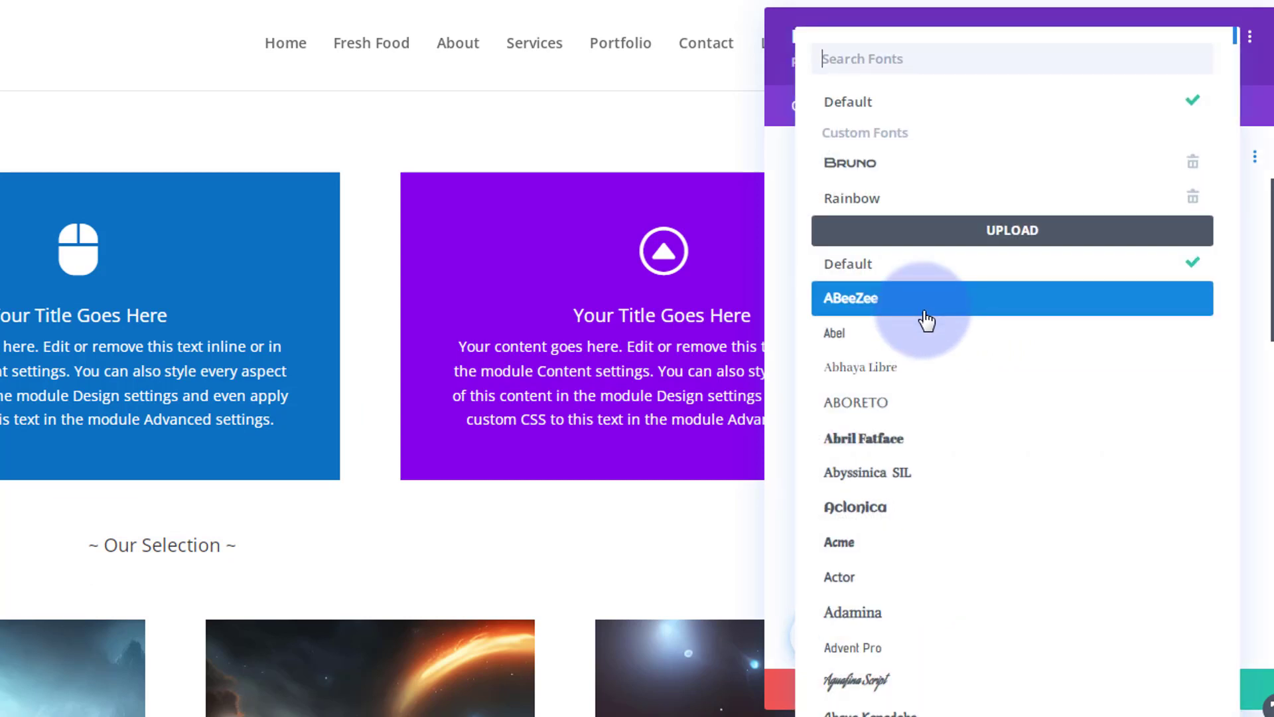
left_click(884, 63)
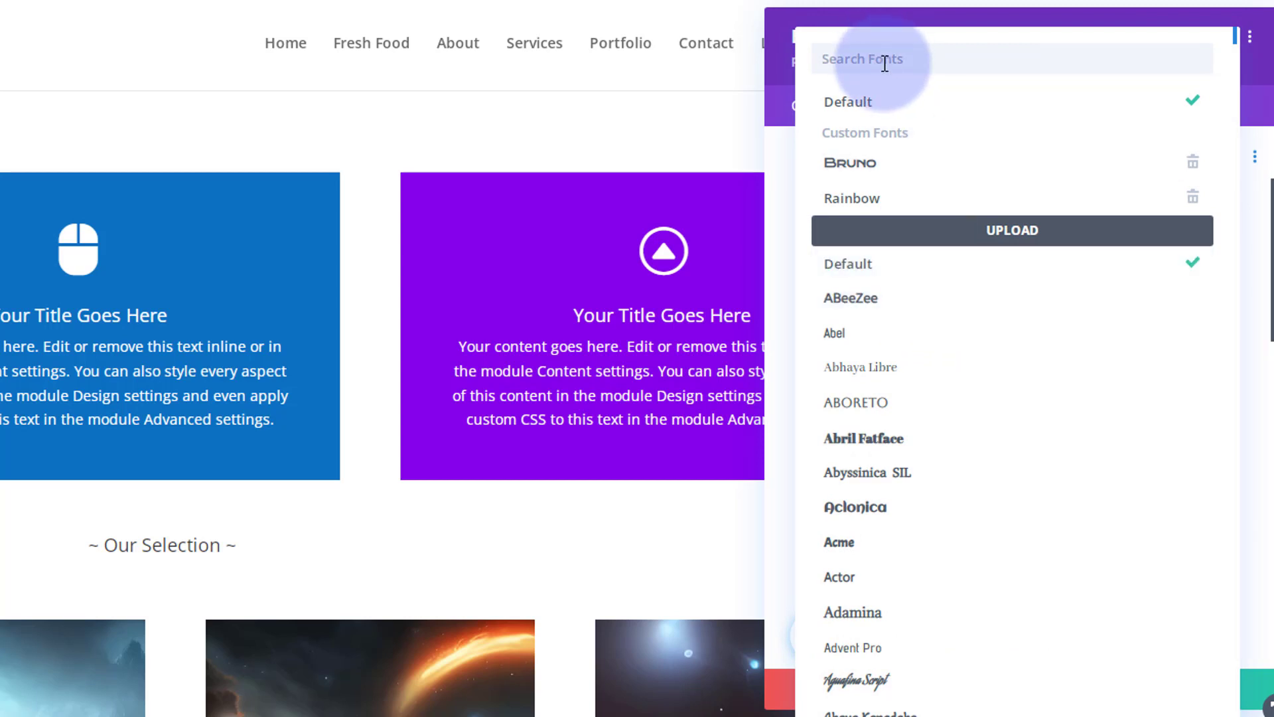
type("playfair")
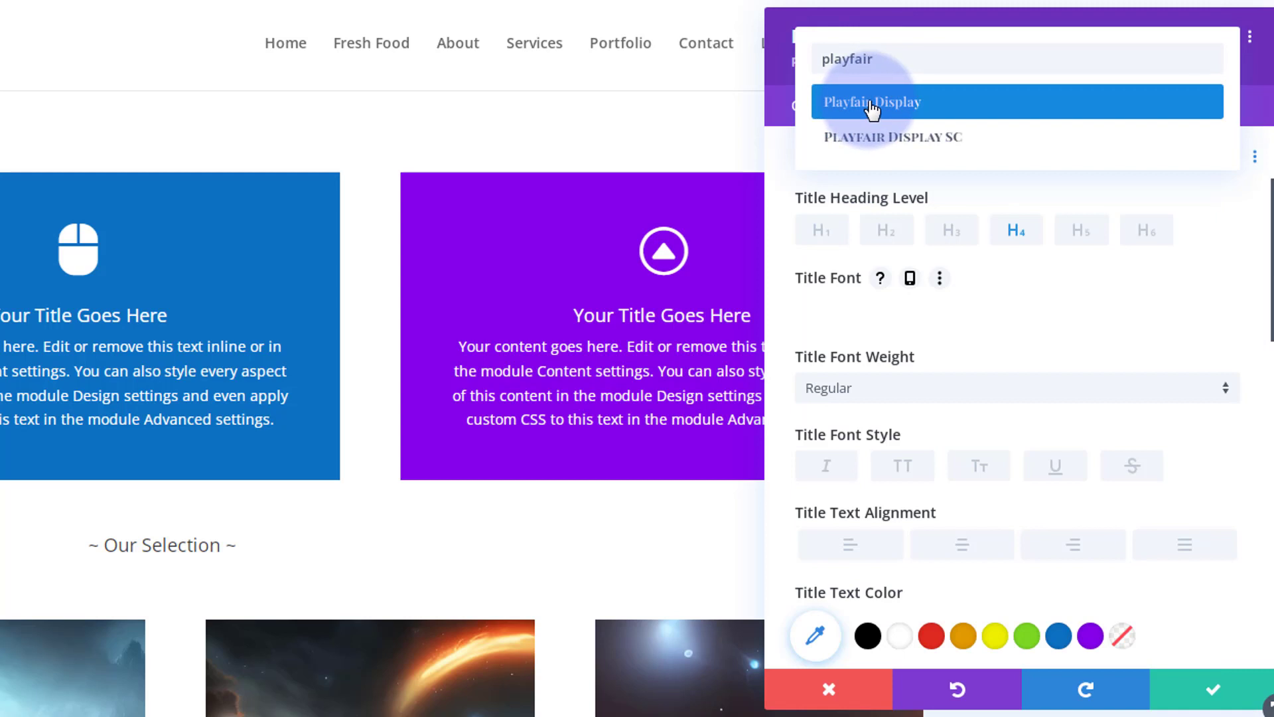
left_click(872, 103)
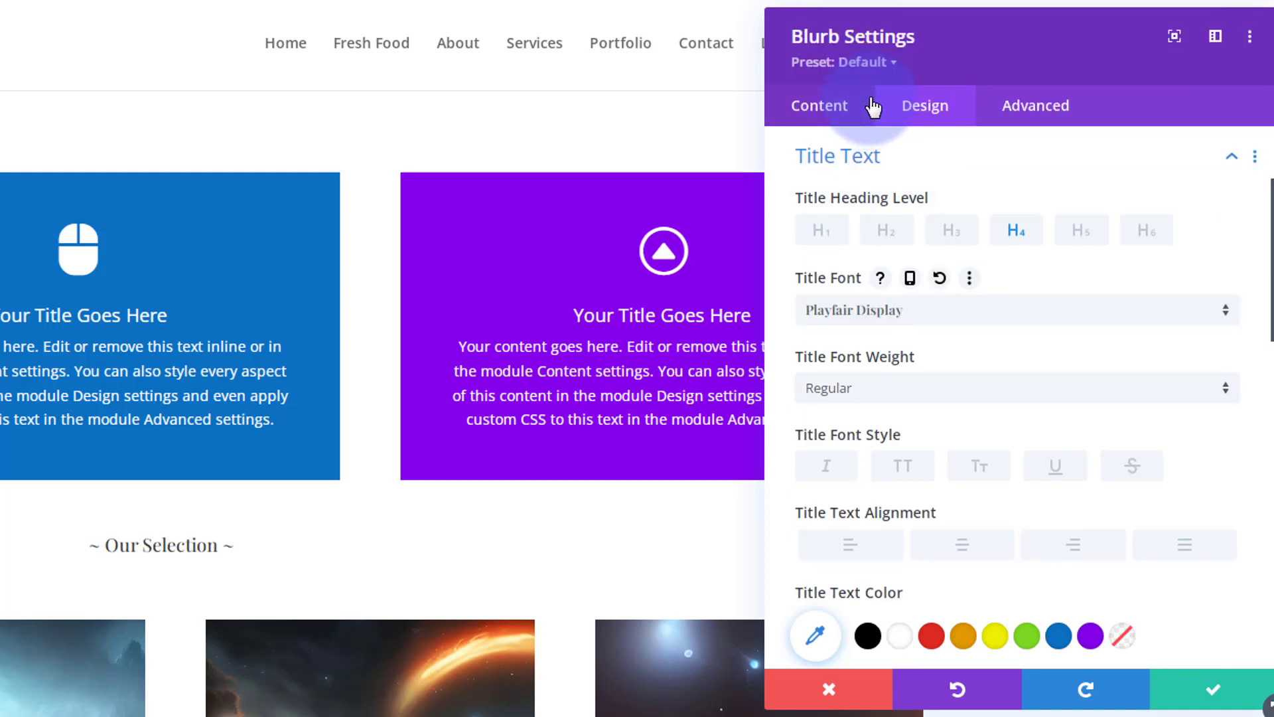
- Set the blurb's title text size to 45px and make the title italic
scroll(958, 203, "down", 3)
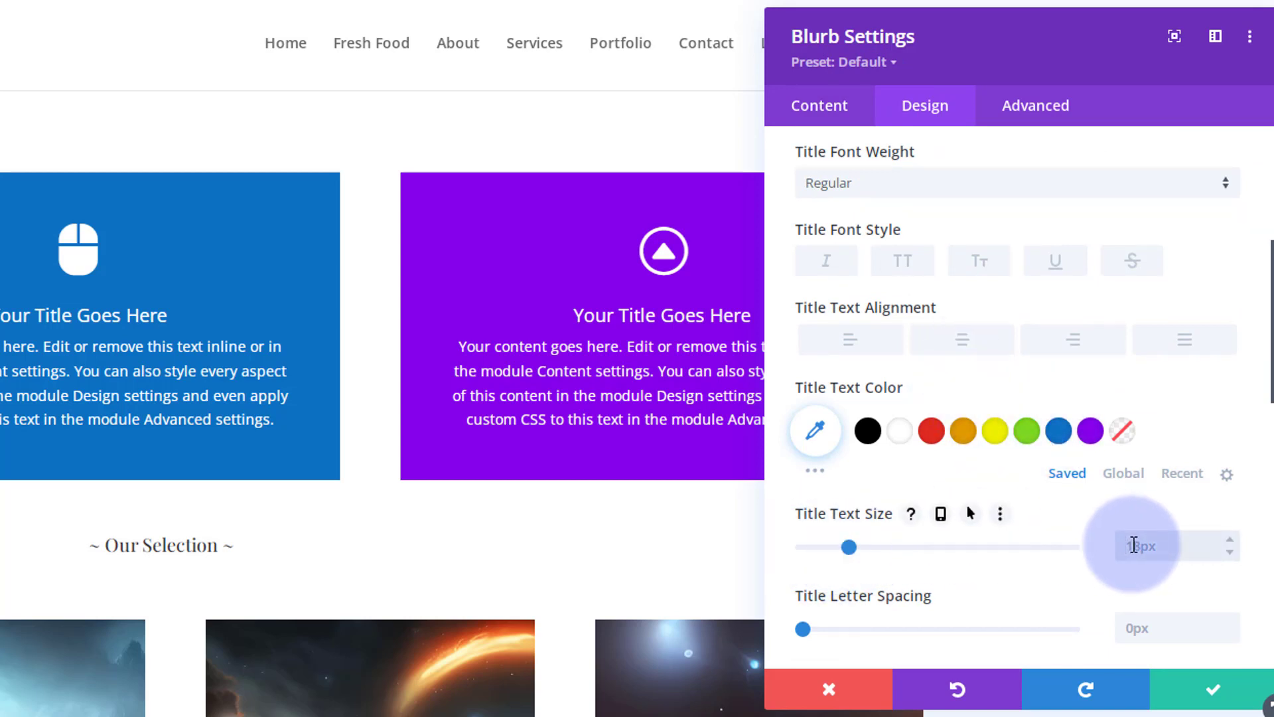
type("45")
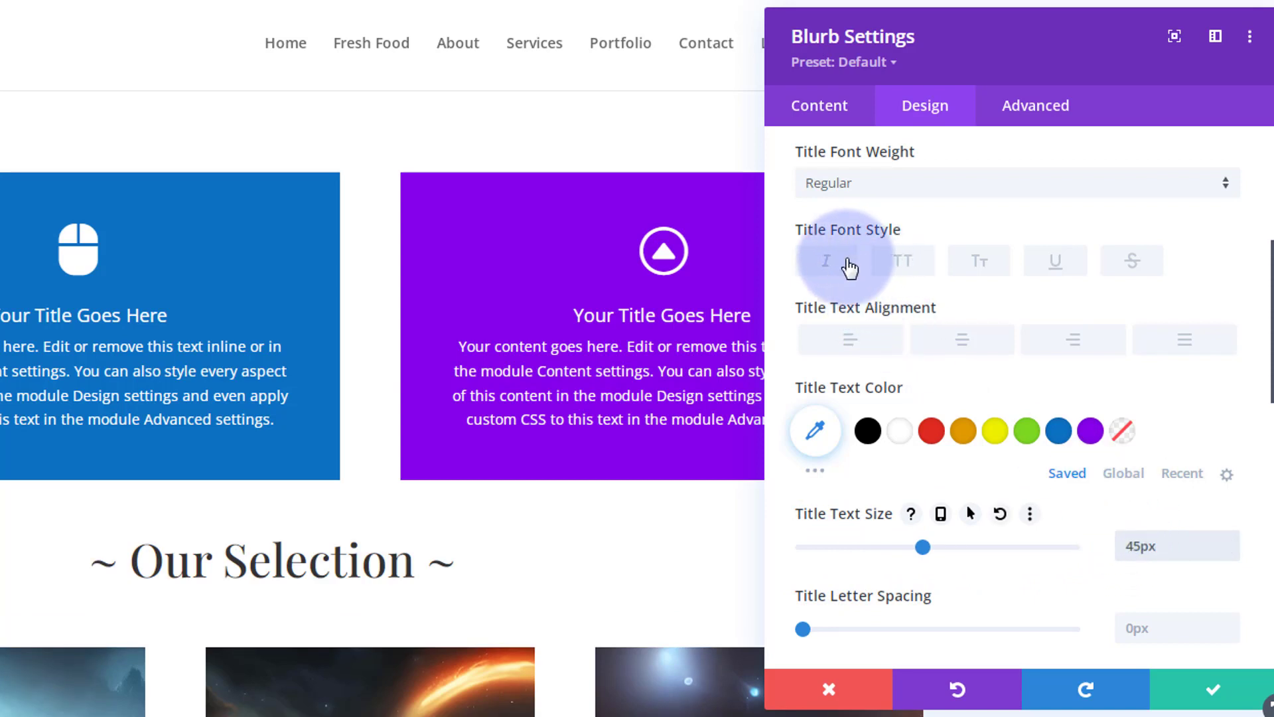
left_click(844, 263)
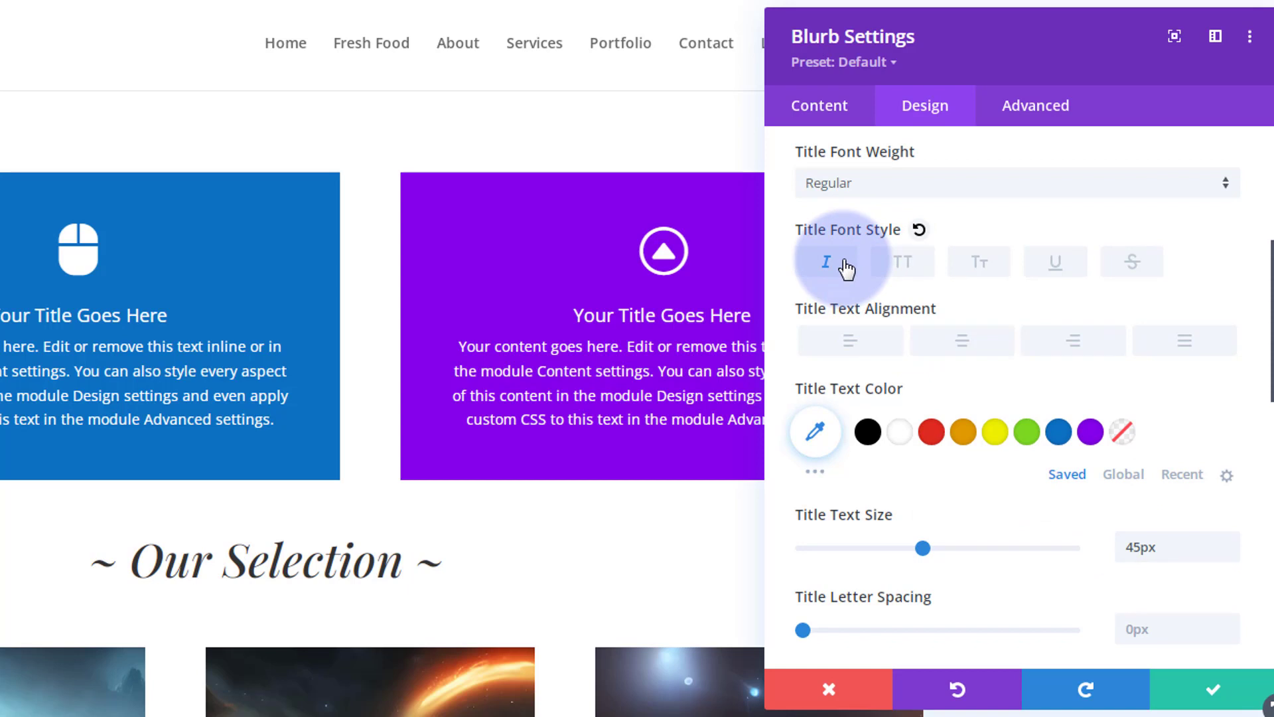
- Center the blurb's title text, save the blurb, and move its row above the blue and purple blurbs
scroll(923, 305, "down", 2)
scroll(874, 296, "up", 2)
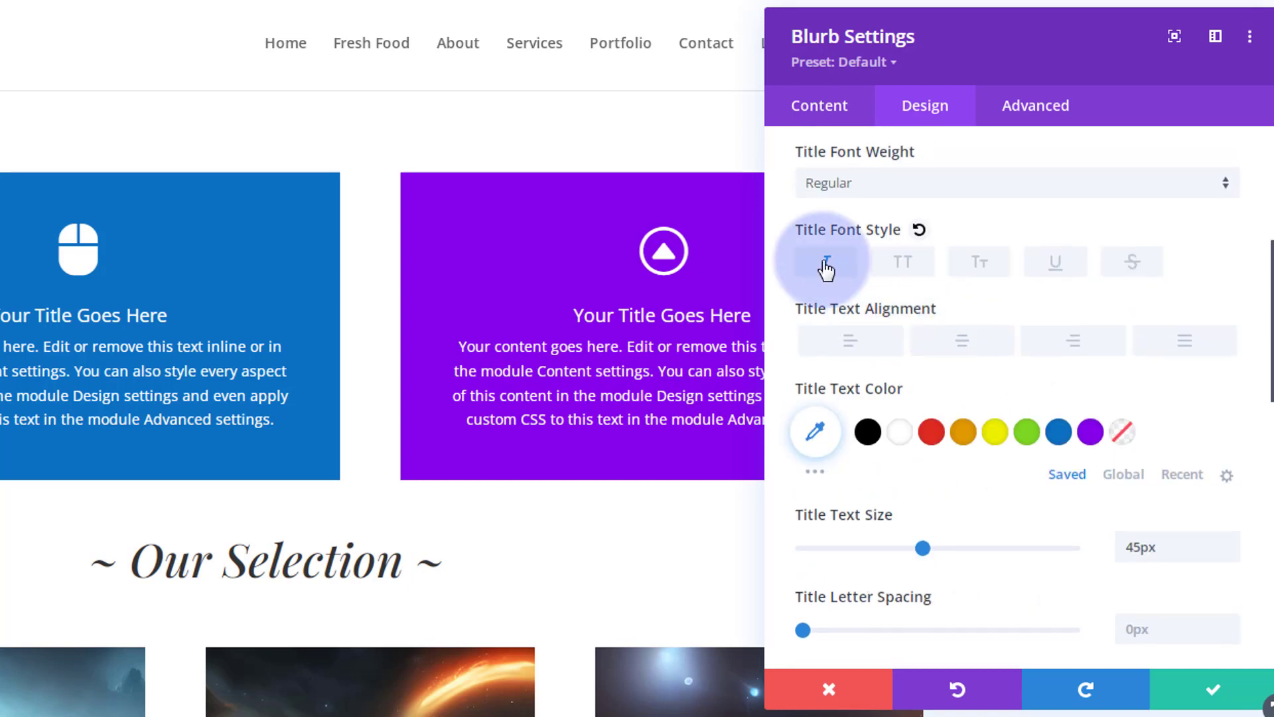
left_click(964, 342)
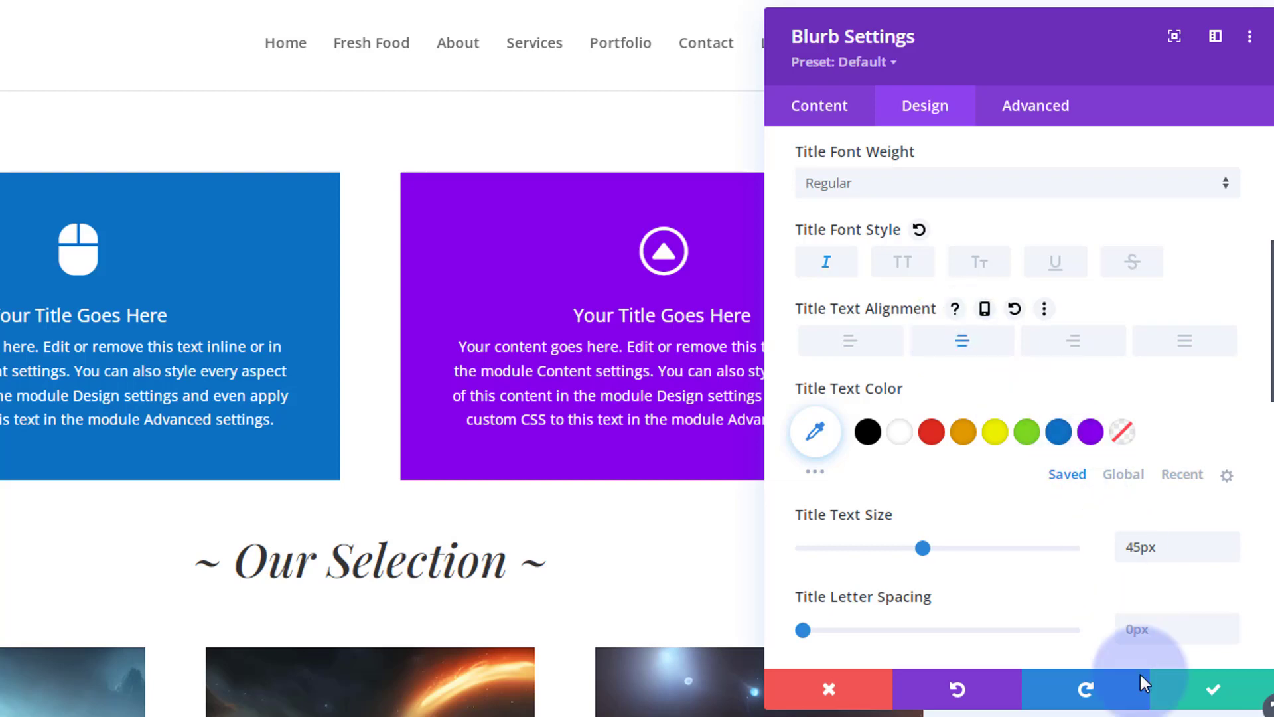
left_click(1211, 690)
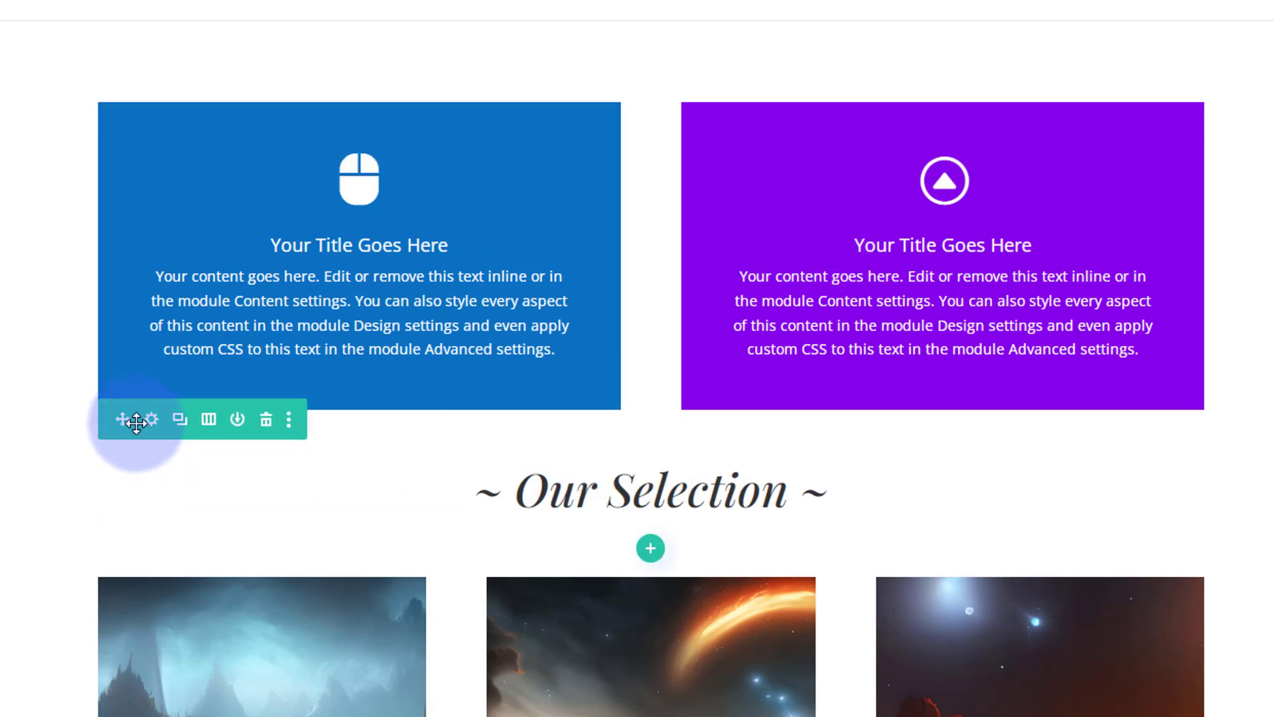
left_click_drag(121, 418, 165, 76)
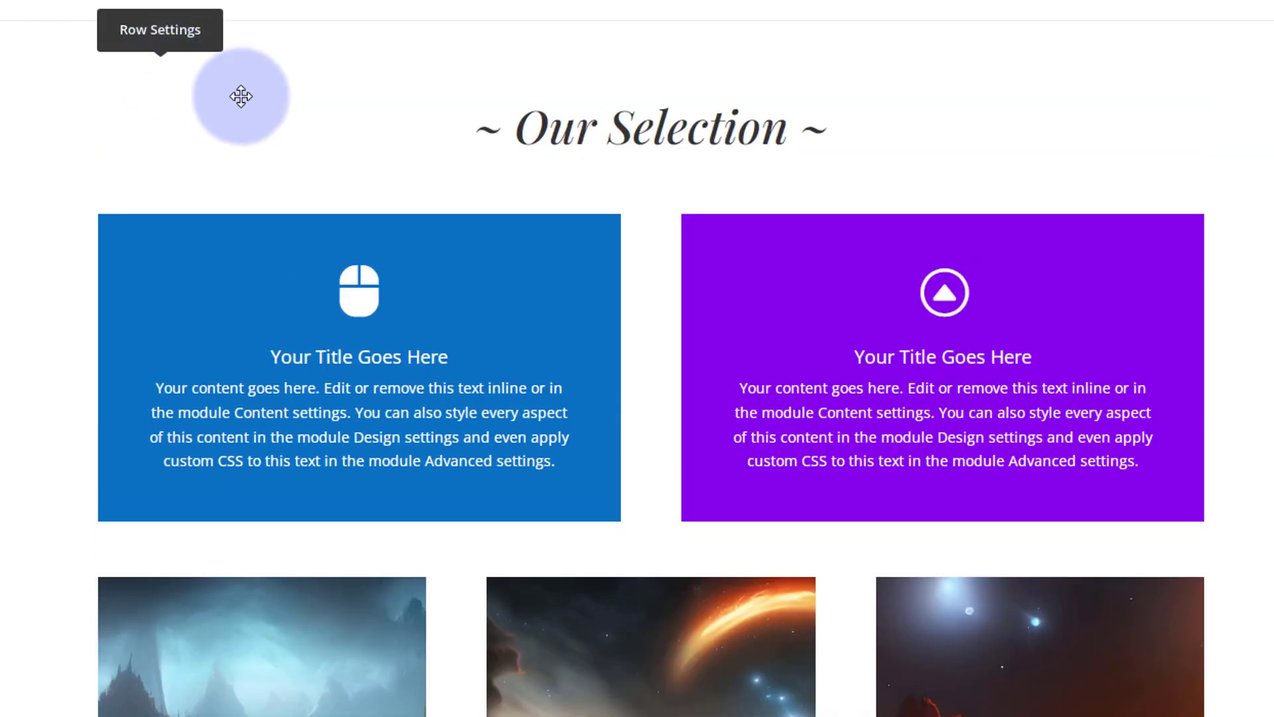
- Give the "~ Our Selection ~" heading row a light grey background colour and save the row settings
mouse_move(597, 113)
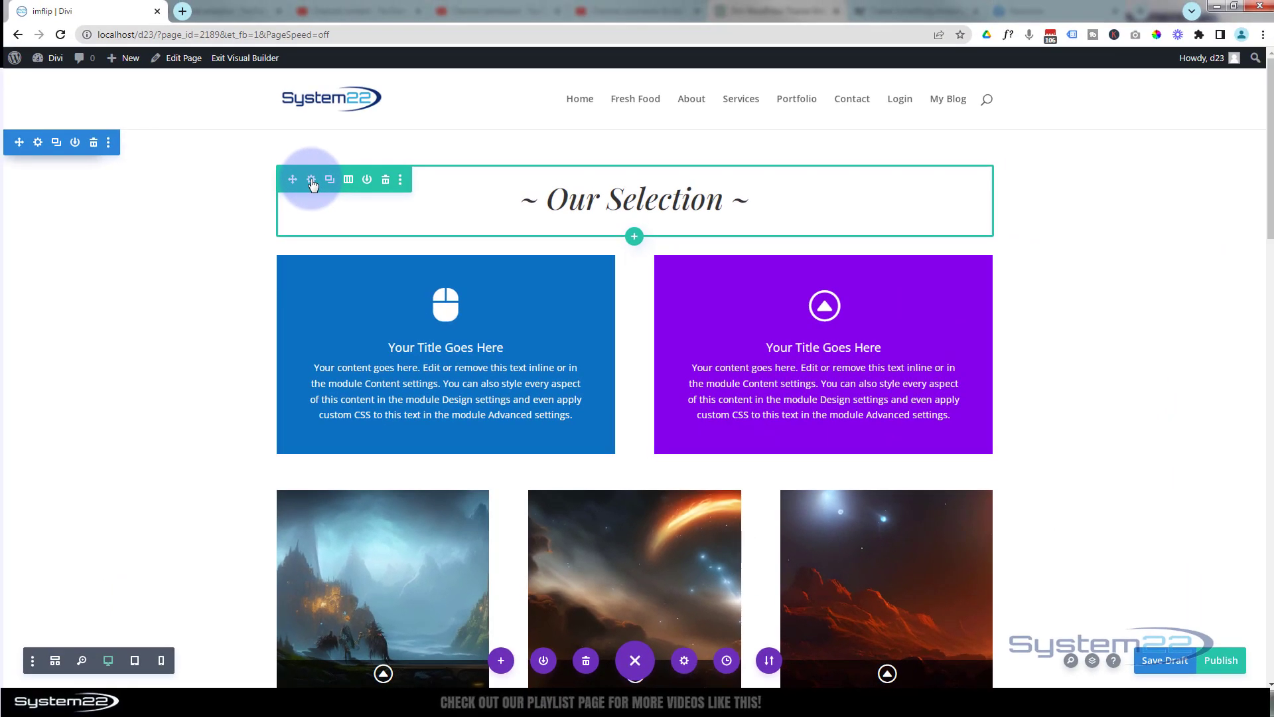
left_click(311, 183)
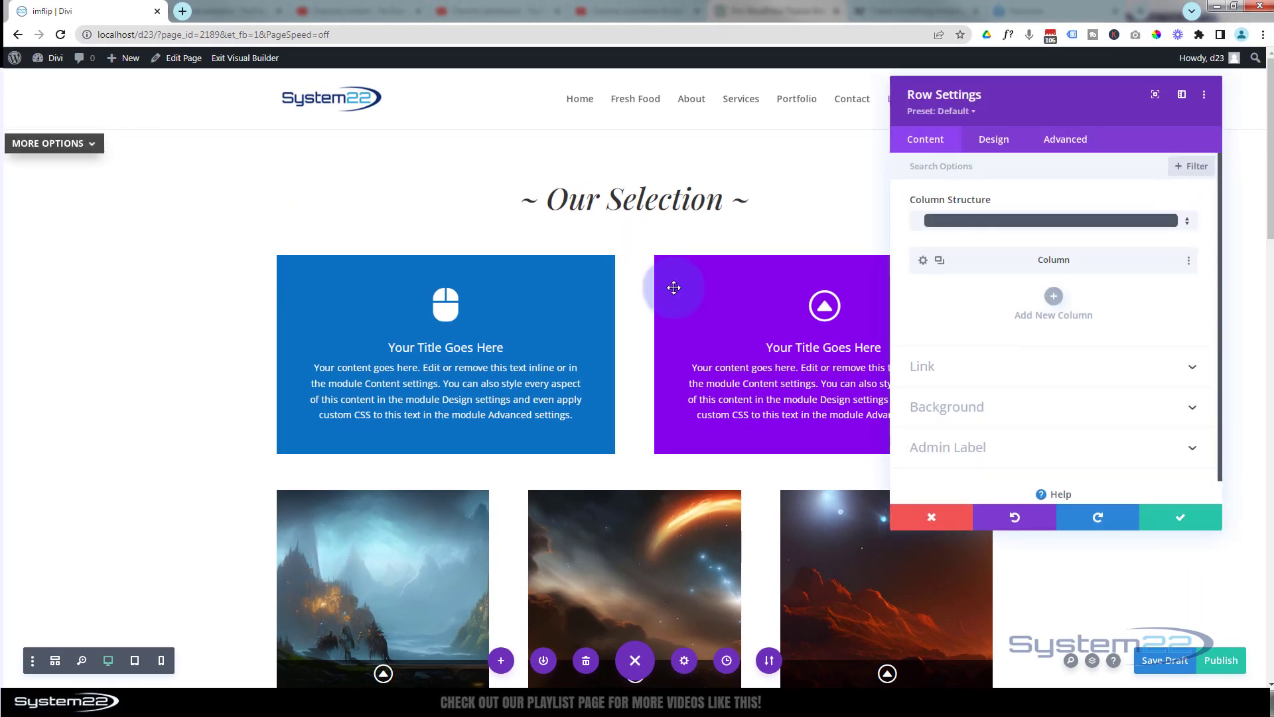
left_click(981, 407)
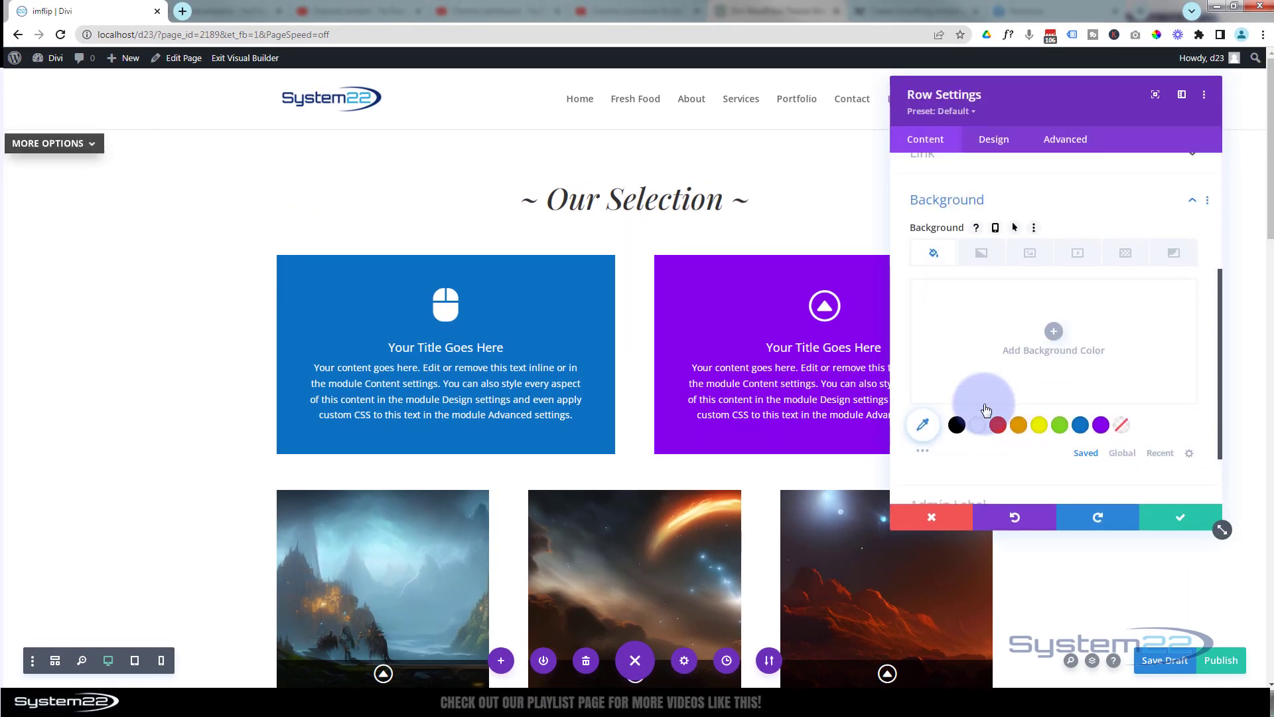
scroll(952, 452, "down", 1)
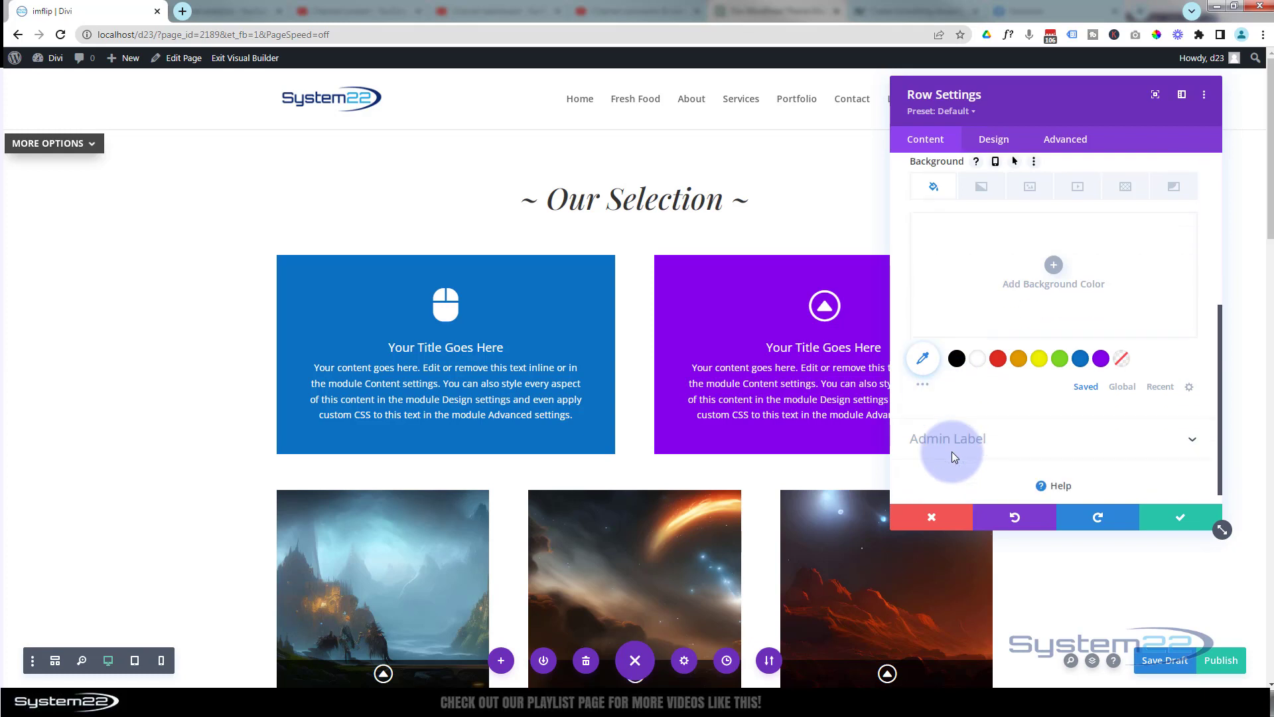
left_click(923, 387)
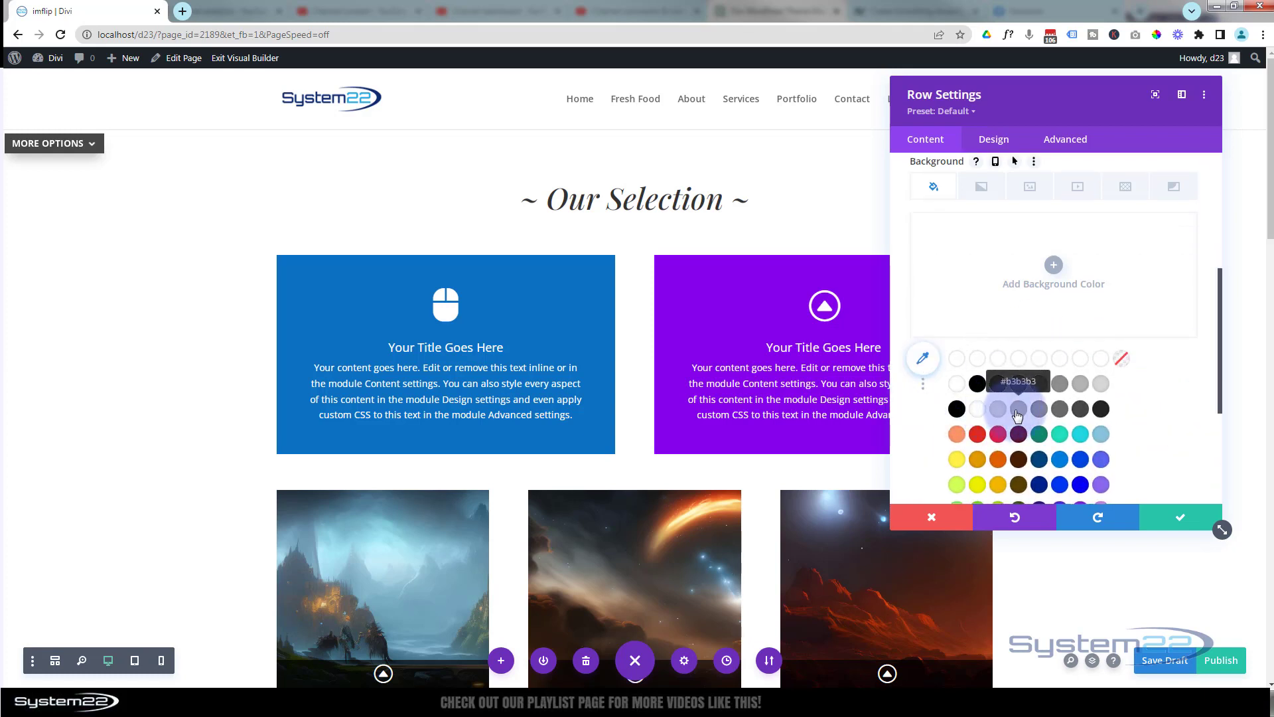
left_click(1018, 409)
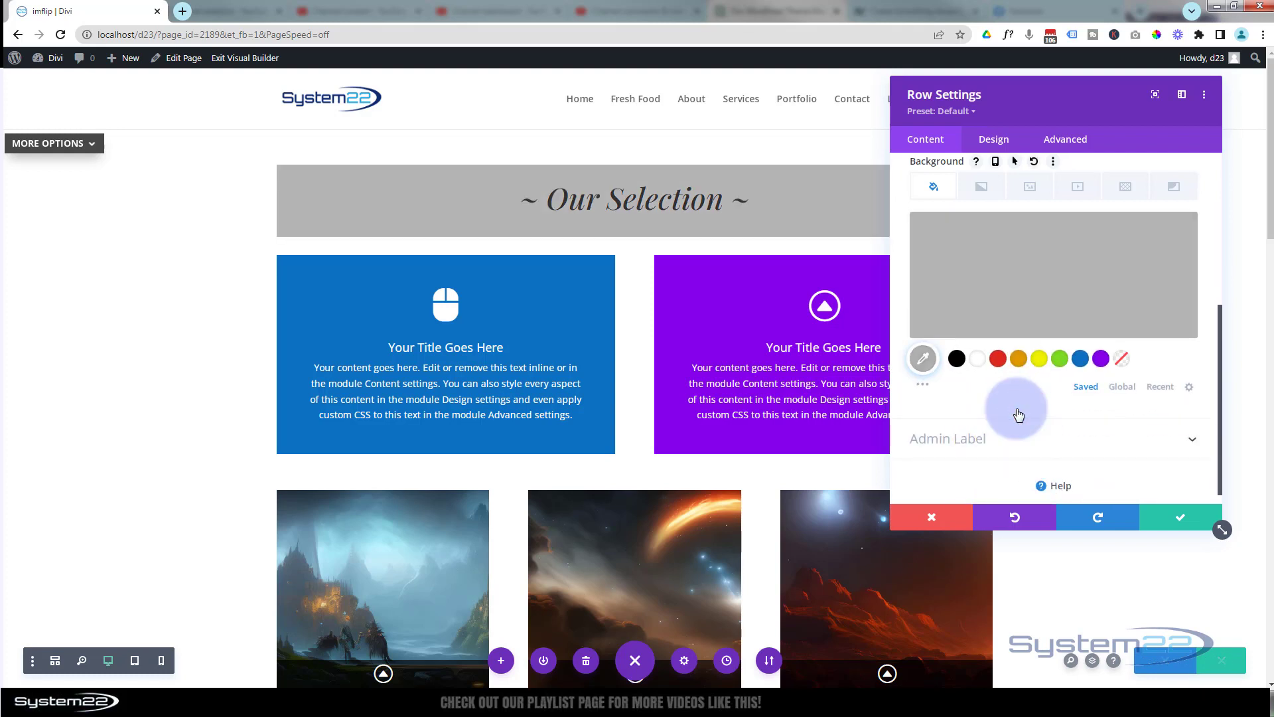
left_click(923, 386)
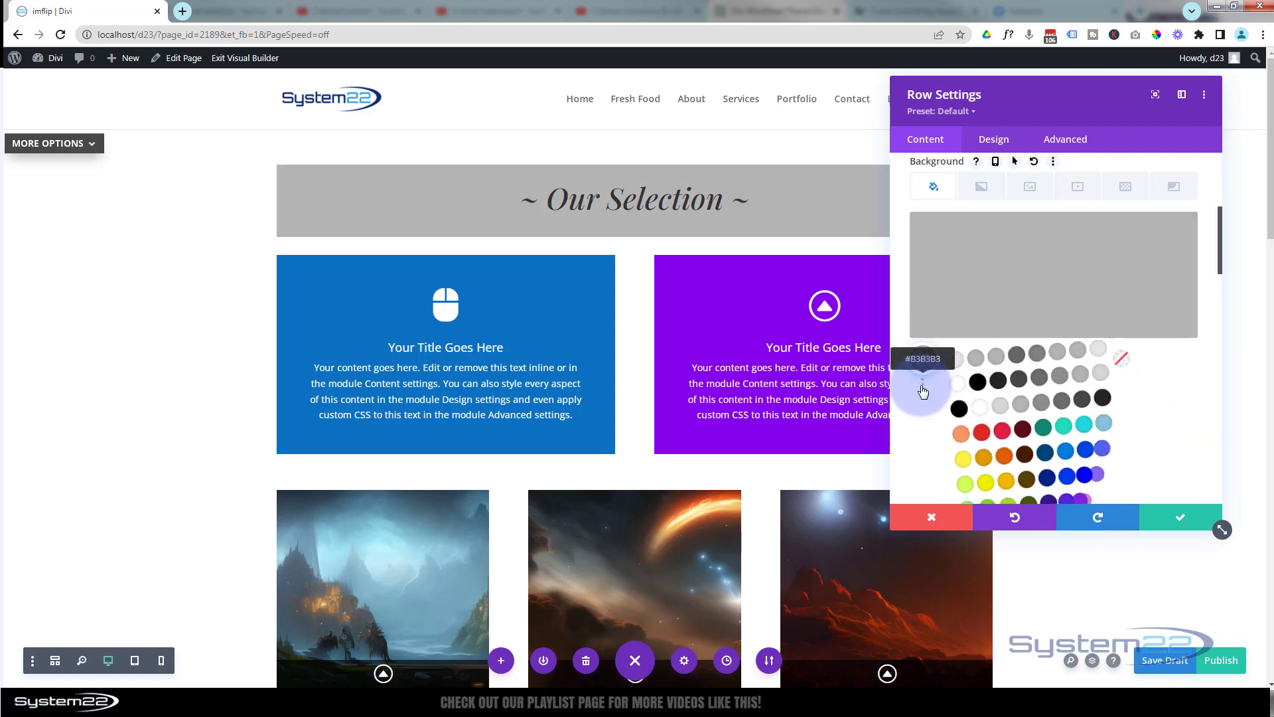
left_click(1001, 410)
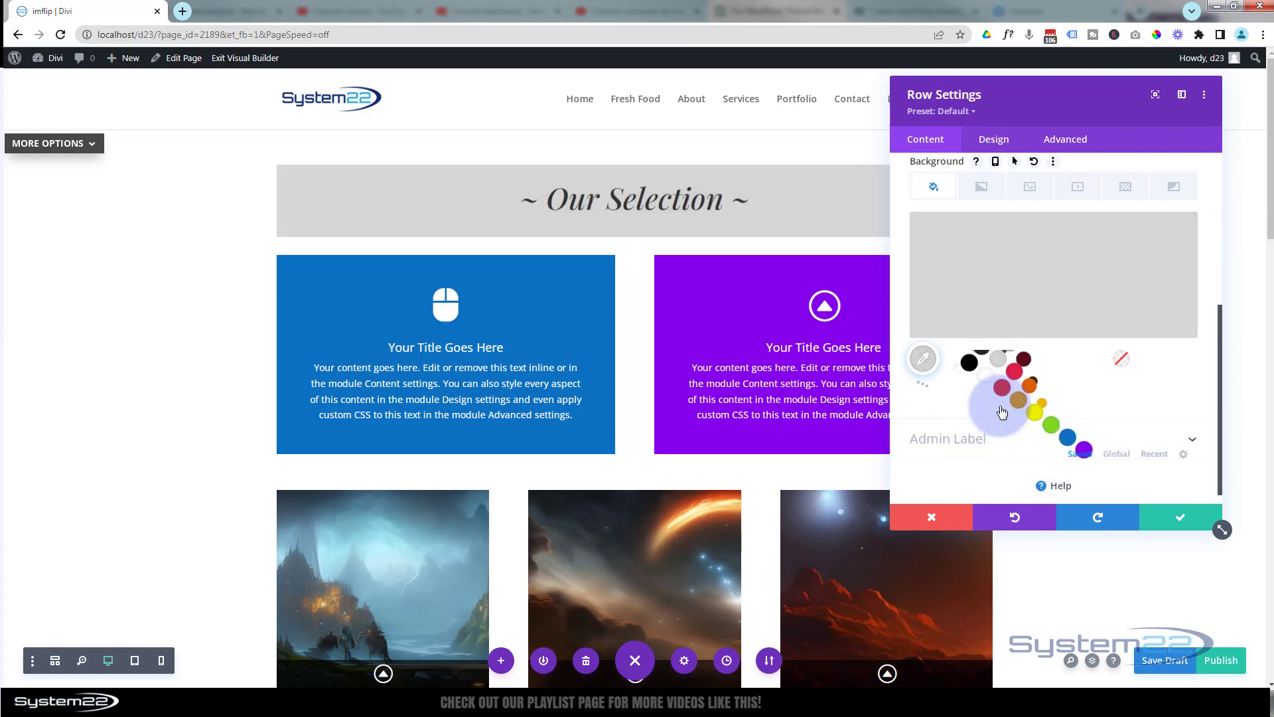
left_click(1180, 518)
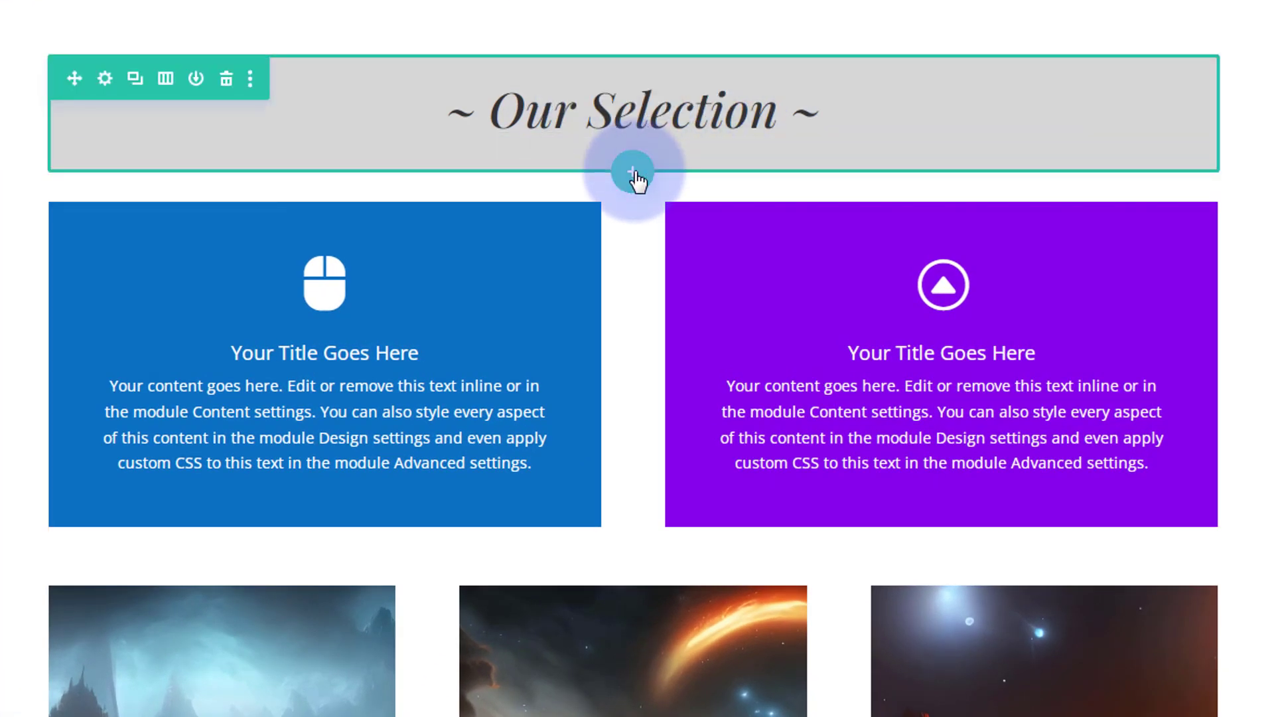
- Insert a row with two equal columns below the heading row and add a Text module to its first column
left_click(634, 174)
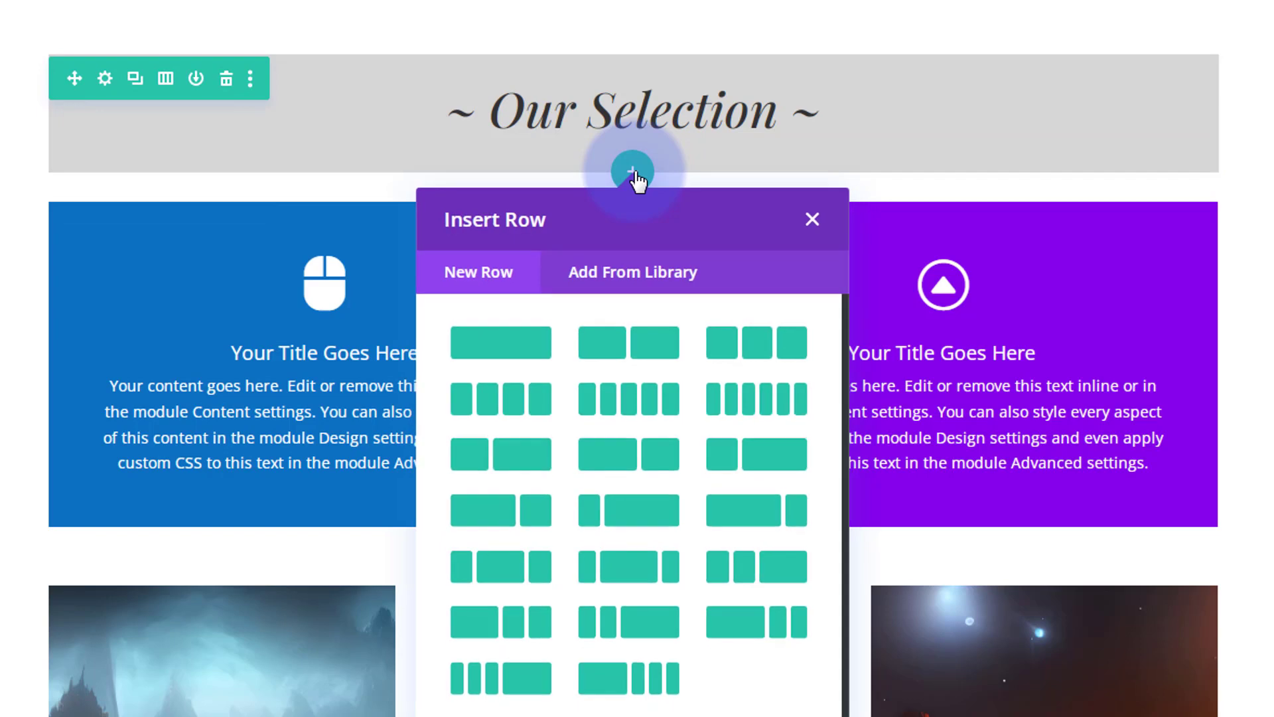
left_click(660, 348)
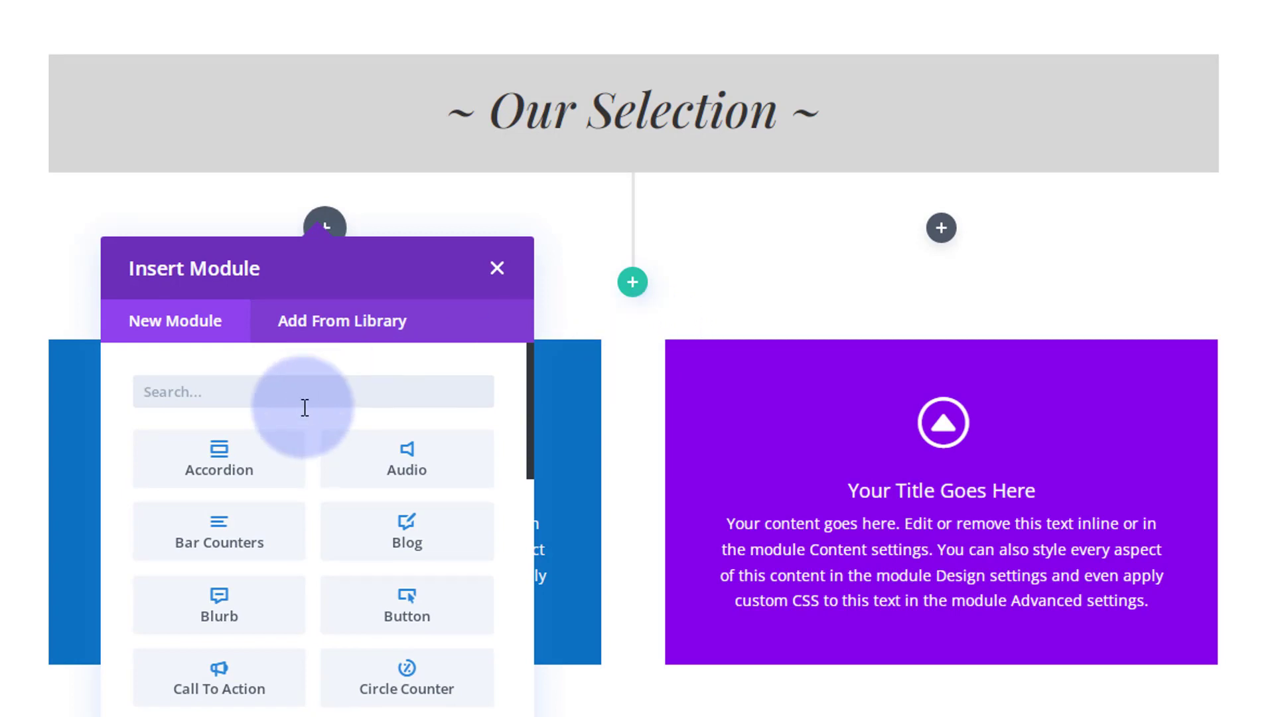
scroll(355, 565, "down", 10)
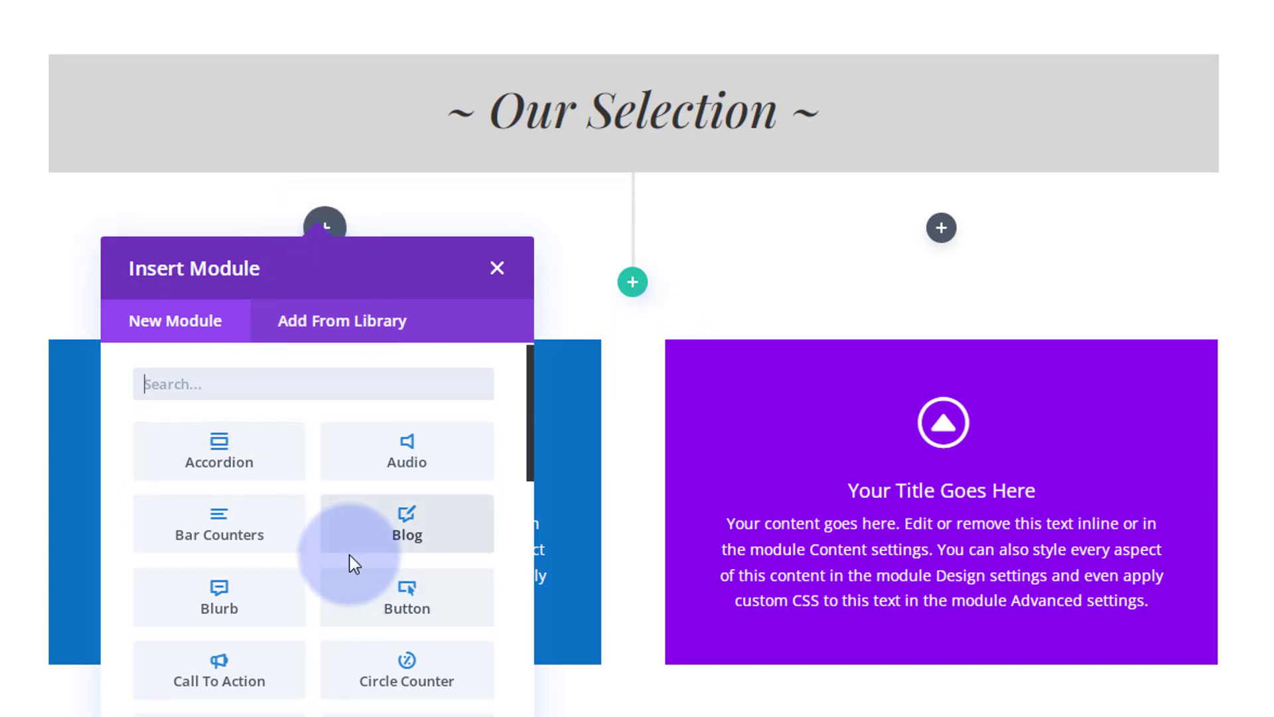
scroll(355, 562, "down", 3)
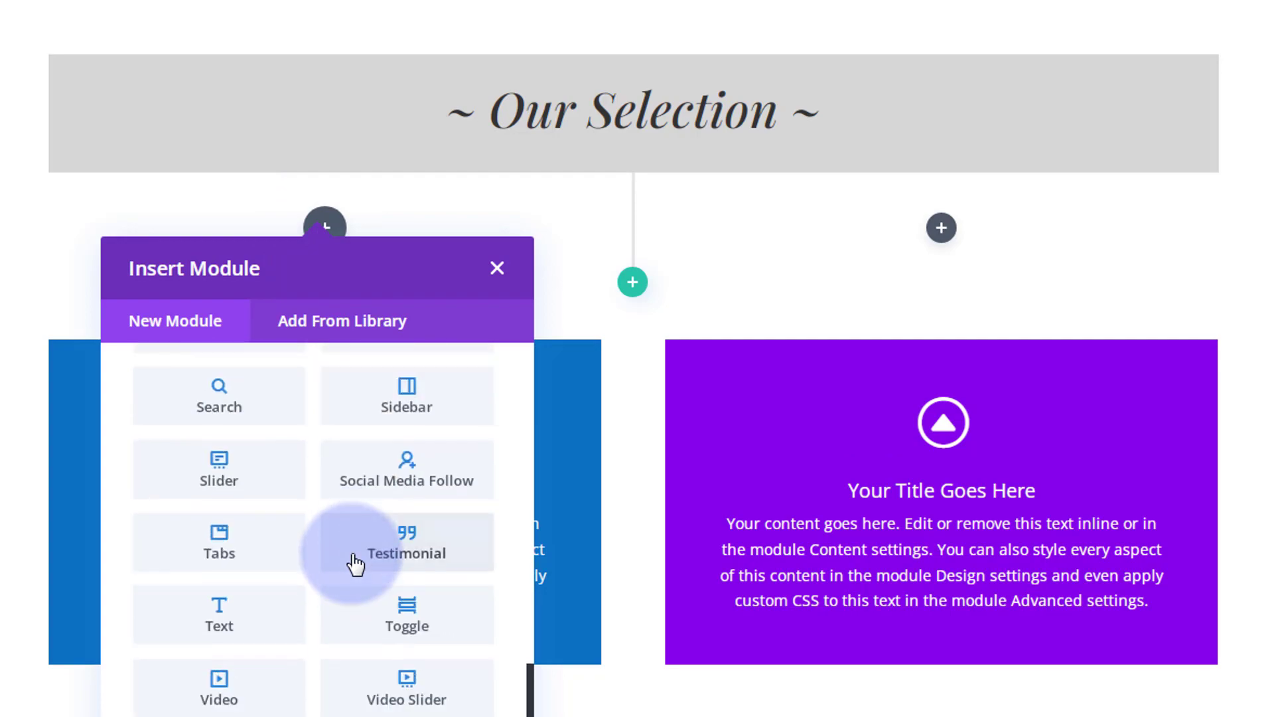
left_click(239, 610)
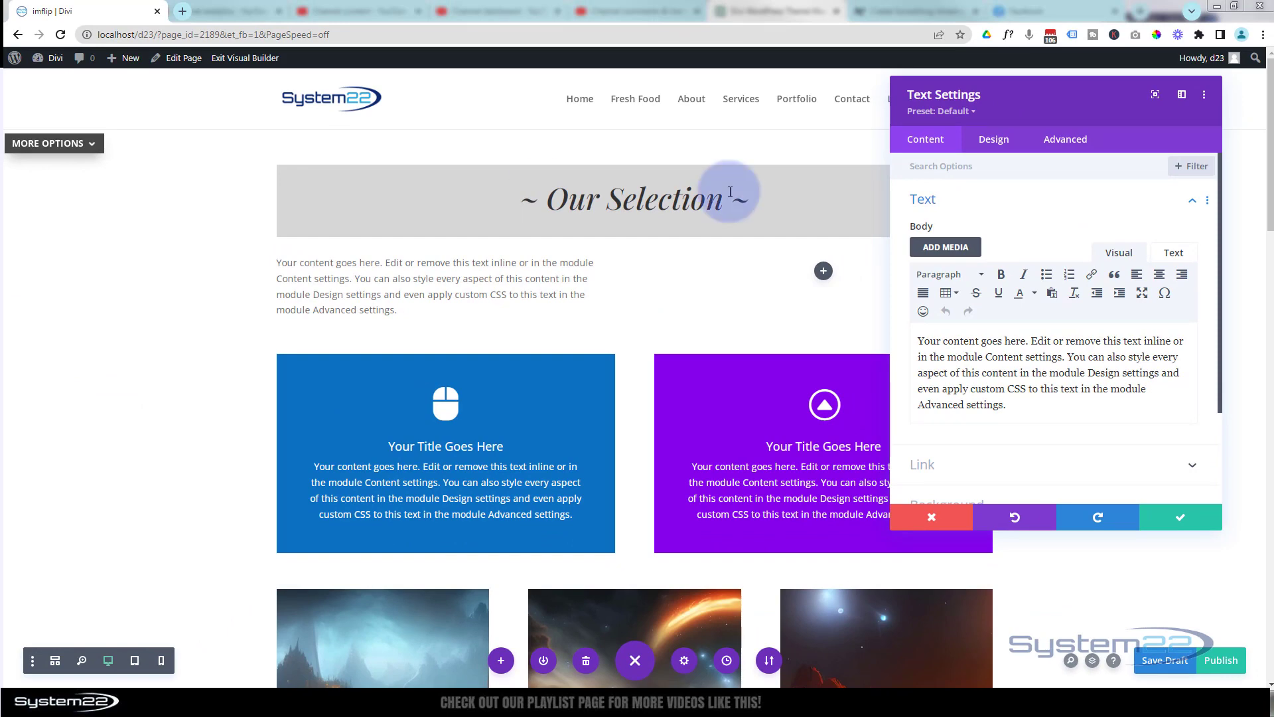
- Replace the Text module's placeholder body with the food list running from Crostini and Mini Tacos to Sliders and Dumplings
left_click_drag(1009, 407, 923, 336)
type("Crostini Mini Tacos Mozzarella Sticks Pigs in a Blanket Bruschetta Bites Meatballs Vegetable Crudité Fried Pickles Smoked Salmon Canapés Sweet Potato Fries Bruschetta Nachos Wings Sliders Dumplings")
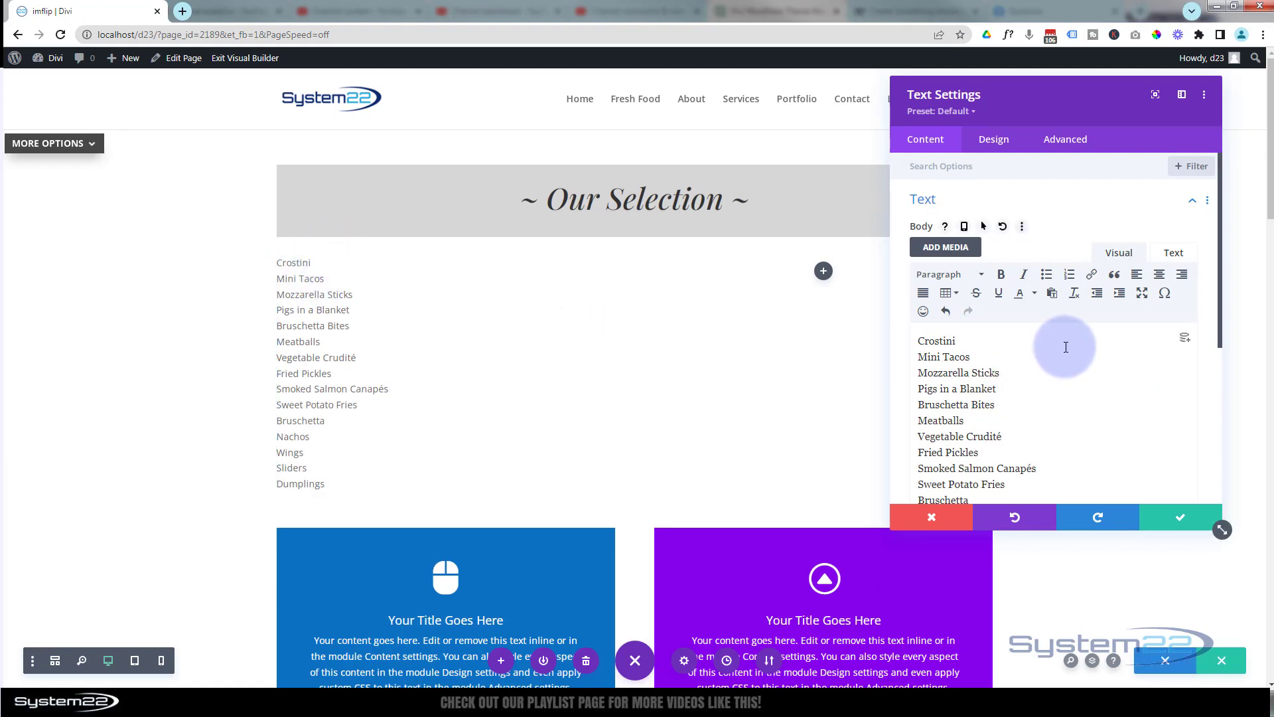
- Set the food list's text font to Playfair Display, make it italic, and colour it black
left_click(278, 257)
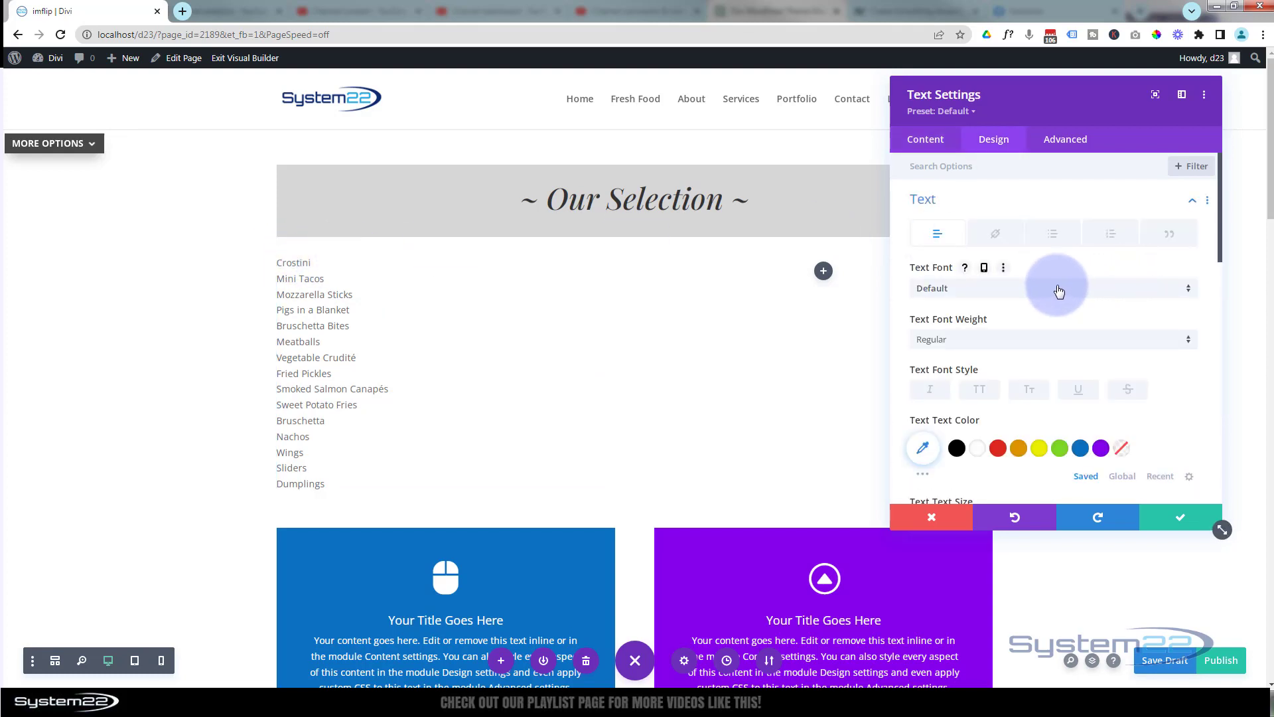
left_click(1059, 290)
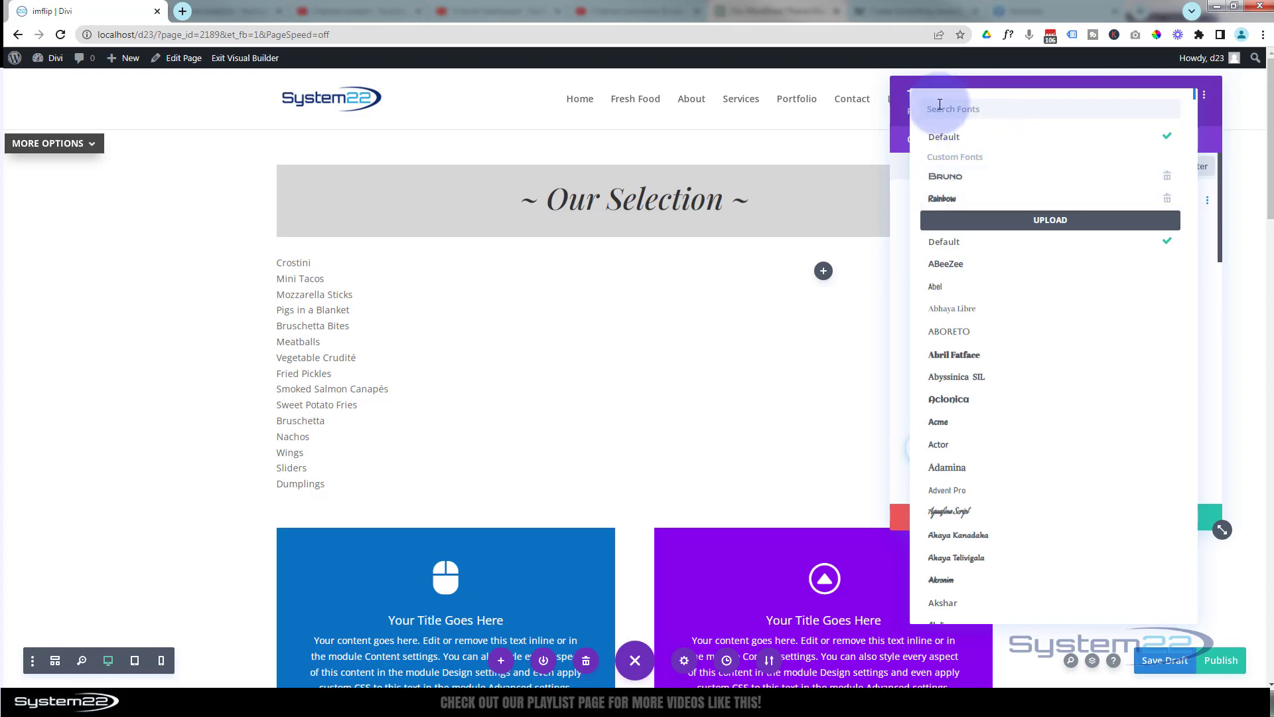
type("play")
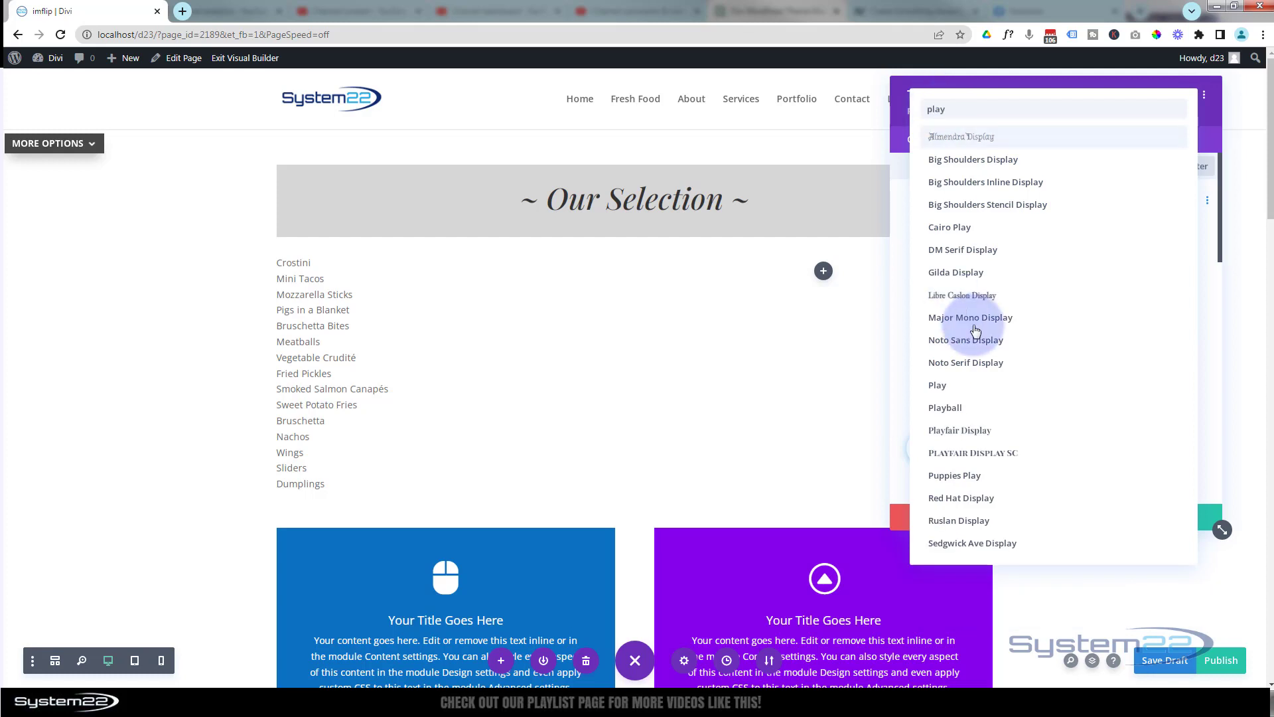
left_click(979, 432)
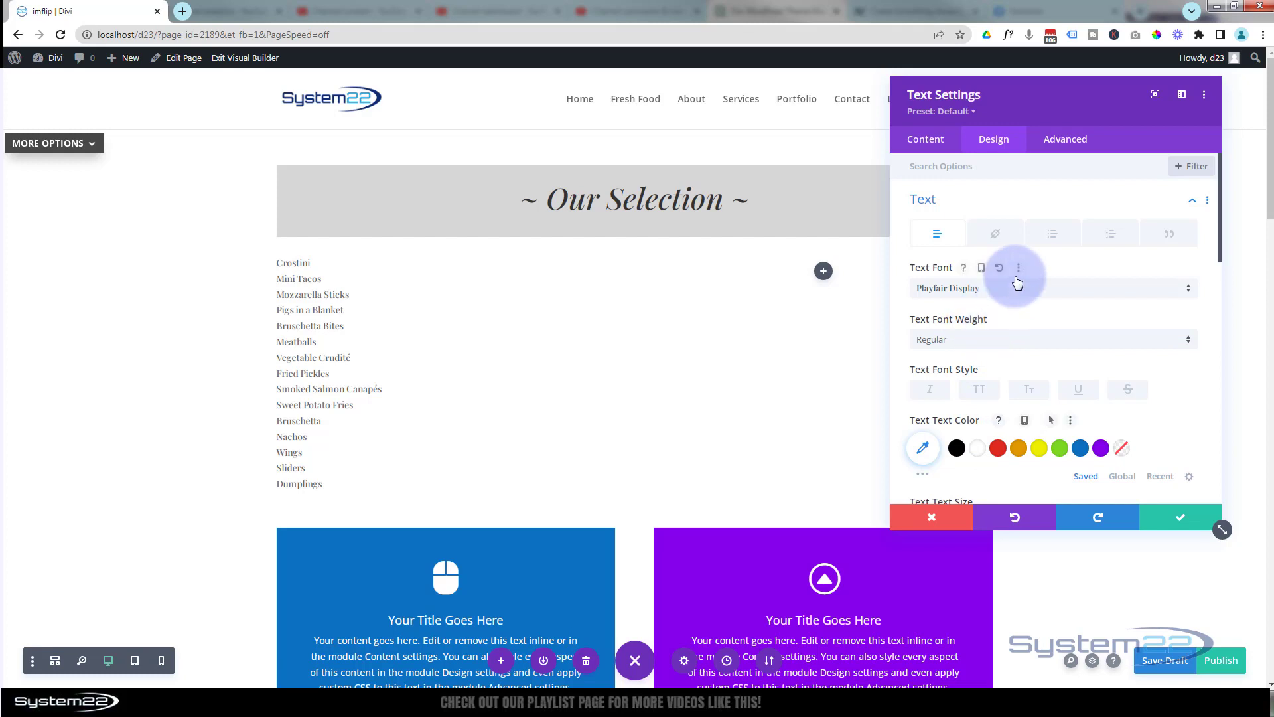
scroll(1010, 272, "down", 1)
left_click(940, 325)
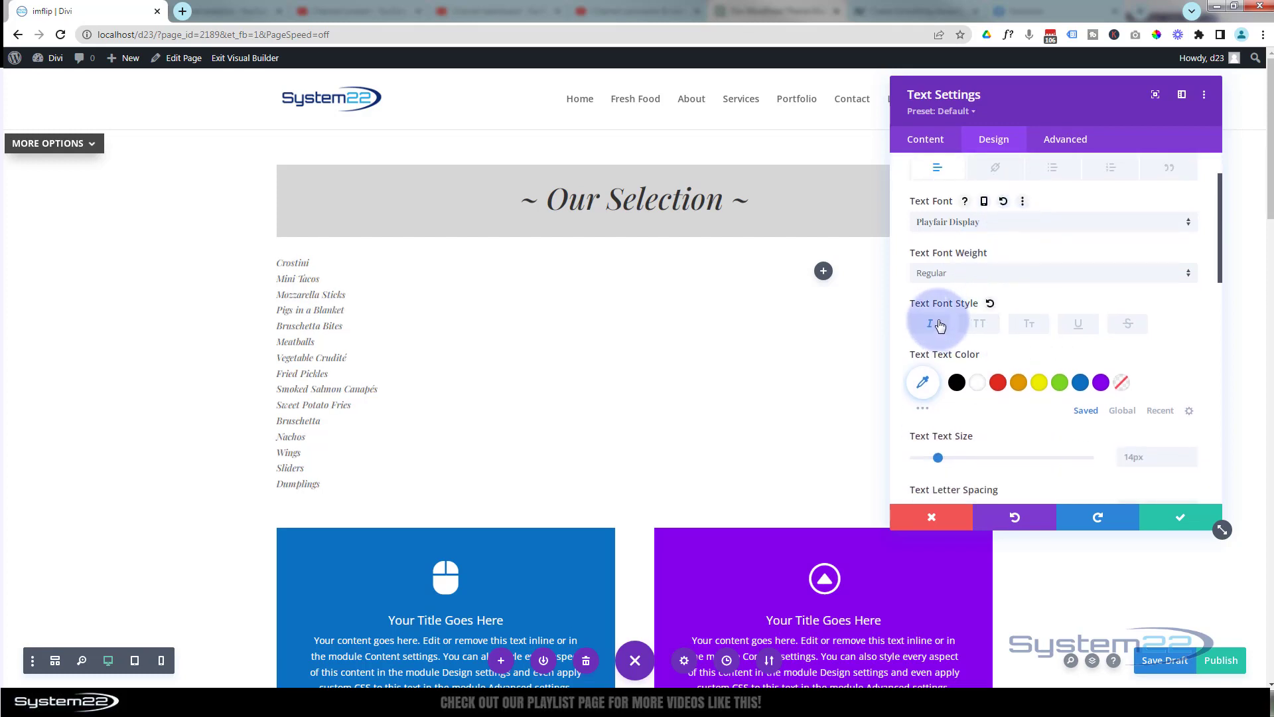
left_click(957, 384)
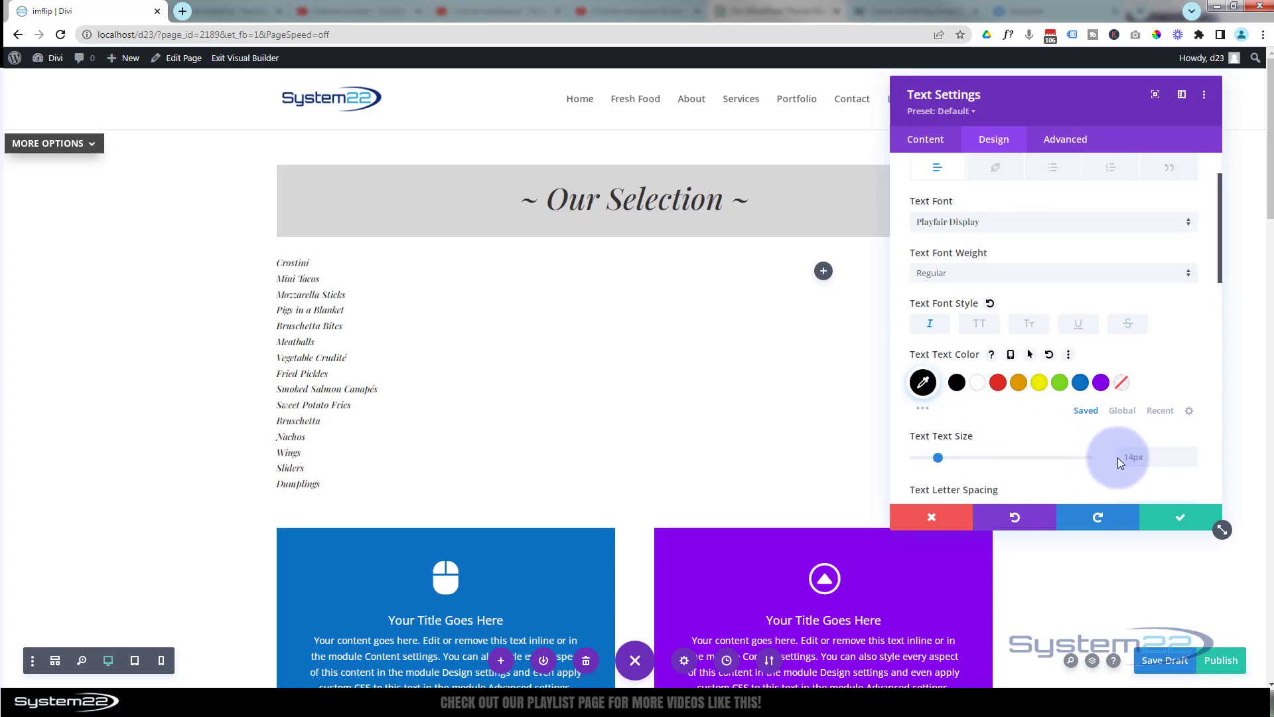
- Set the food list's text size to 22px and its line height to 1.9em
left_click_drag(945, 459, 951, 458)
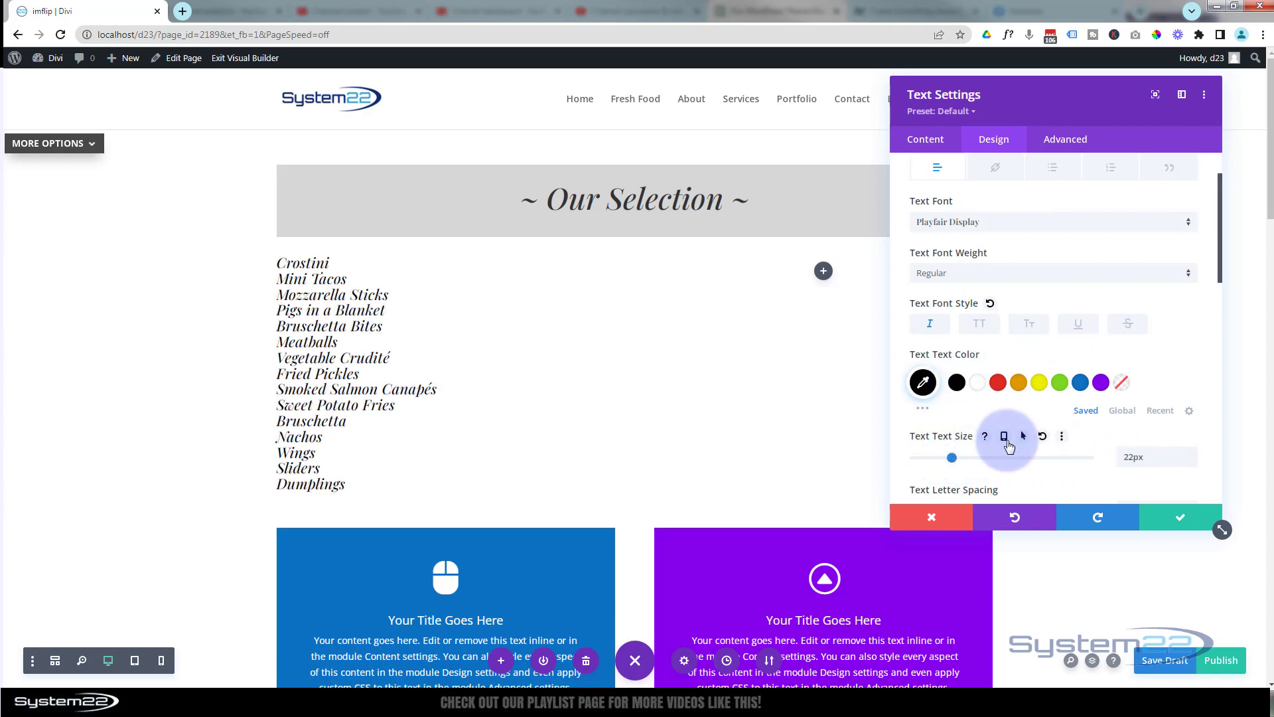
scroll(1039, 357, "down", 3)
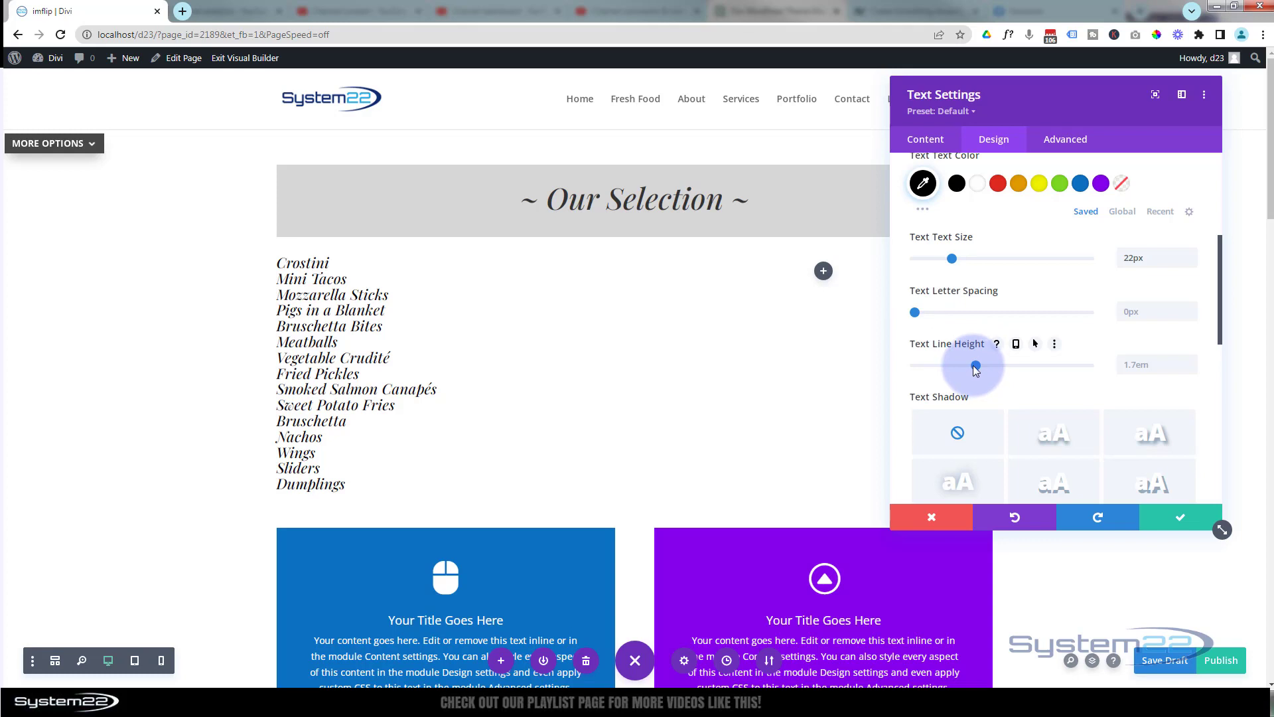
left_click_drag(976, 365, 997, 365)
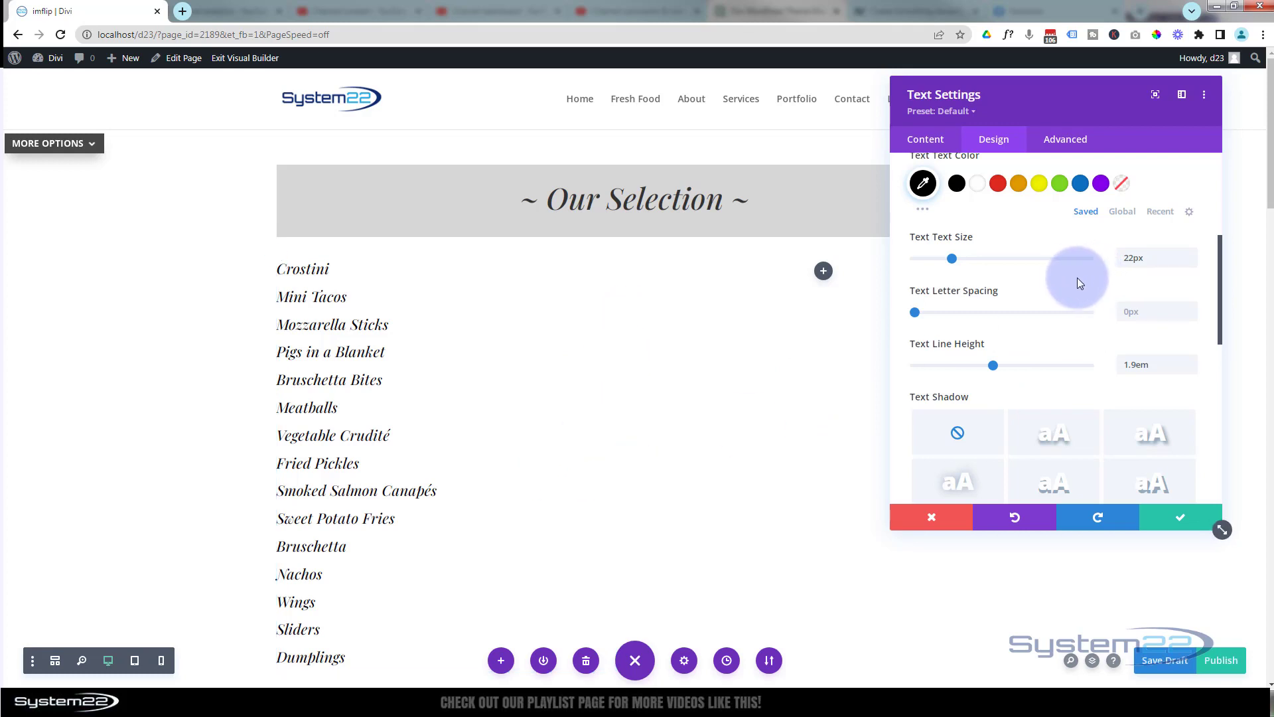
- Add a 1px right border in medium grey to the food list's Text module
scroll(1069, 265, "down", 5)
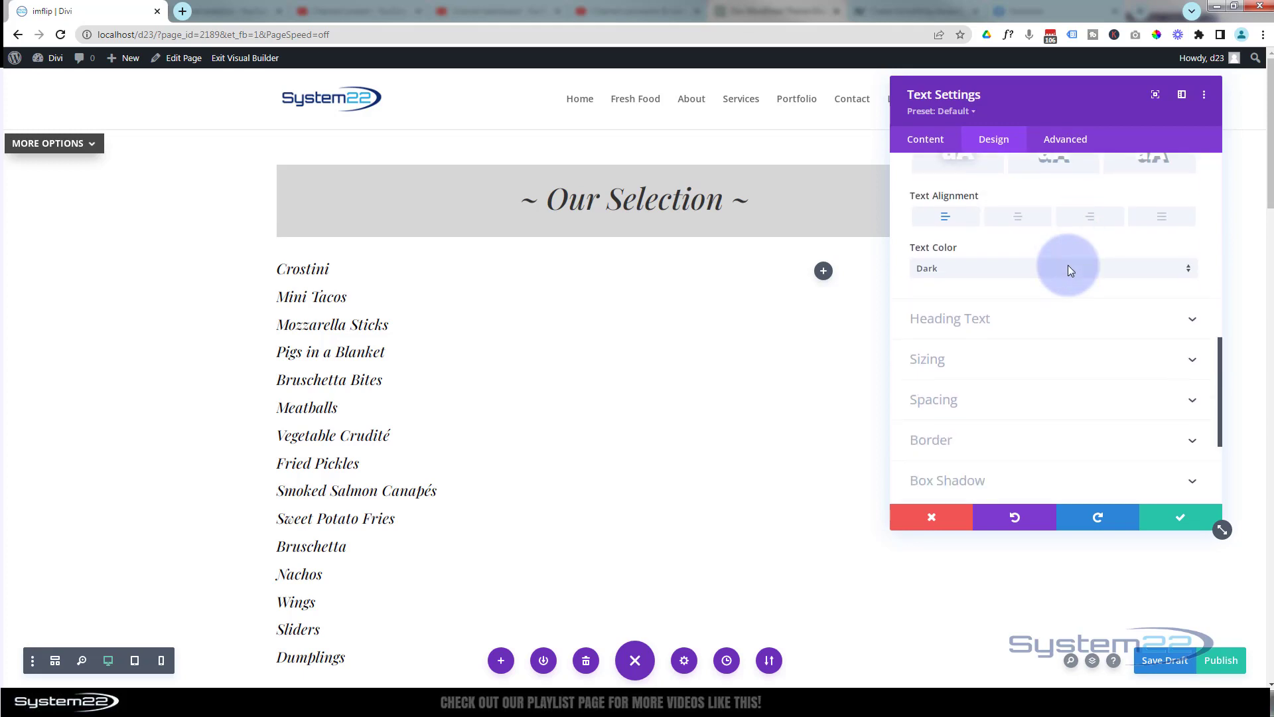
scroll(1062, 279, "down", 2)
left_click(1026, 377)
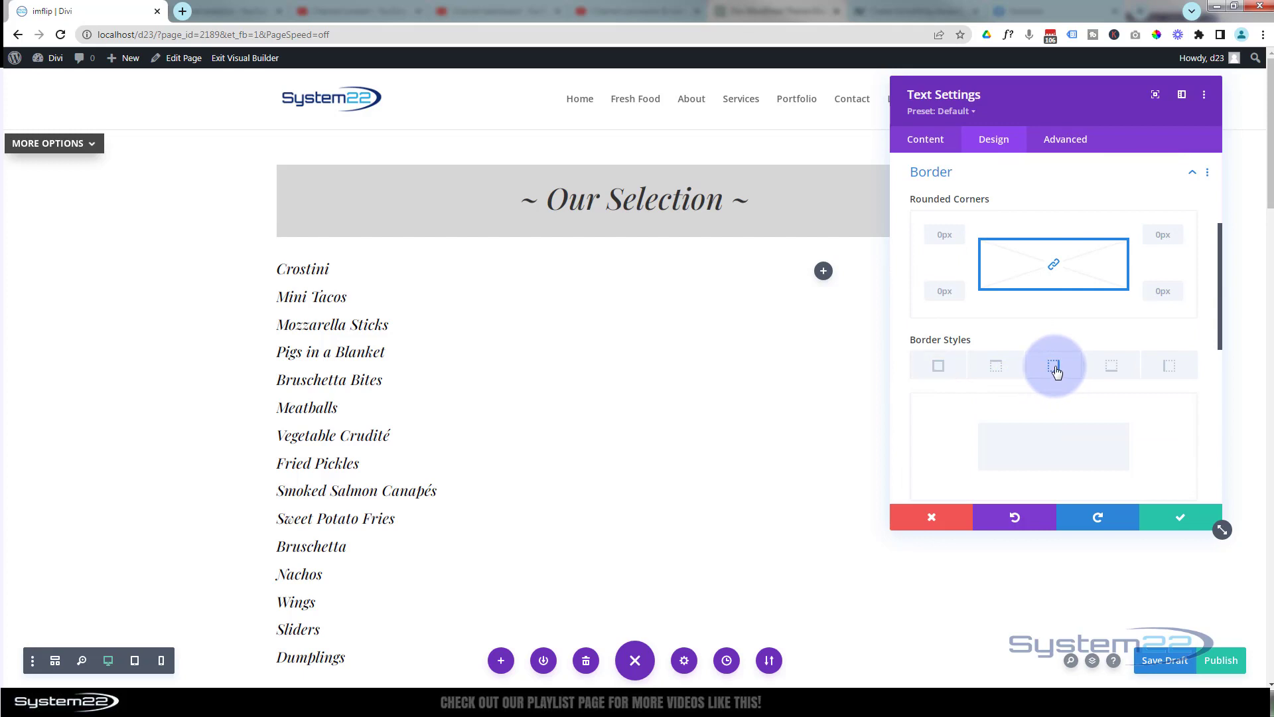
left_click(1055, 367)
scroll(1089, 367, "down", 3)
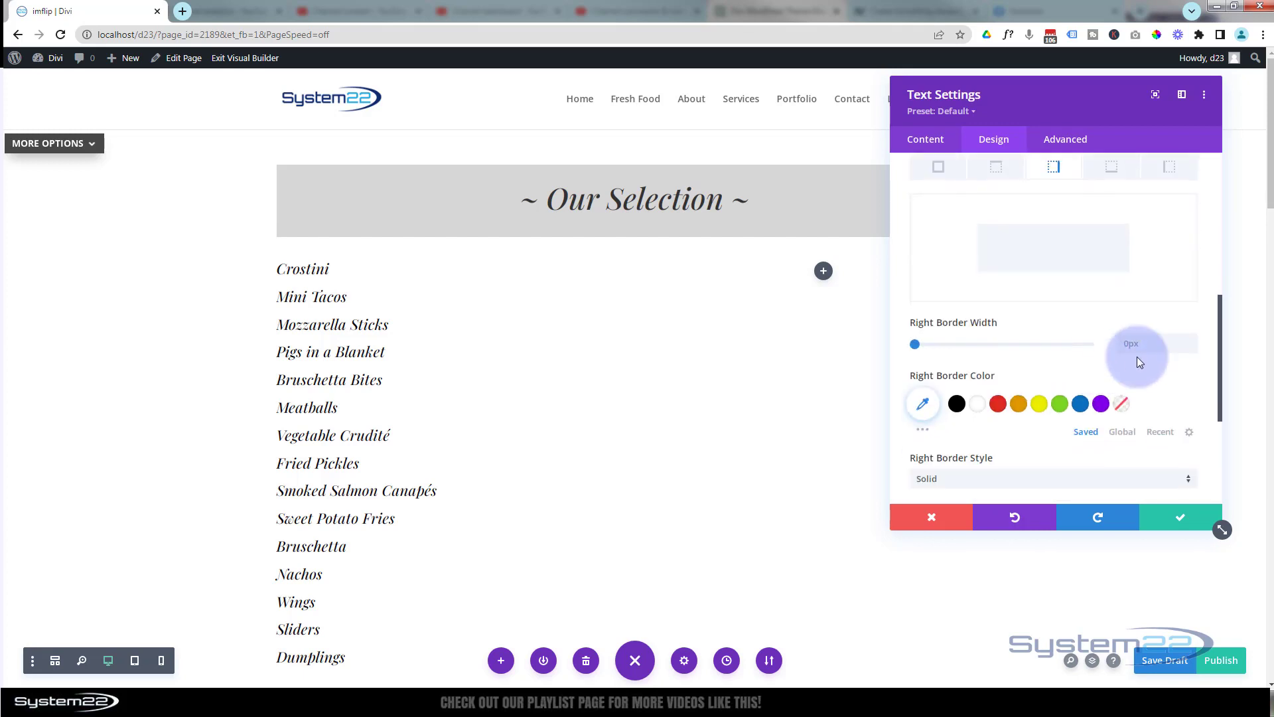
left_click(1193, 338)
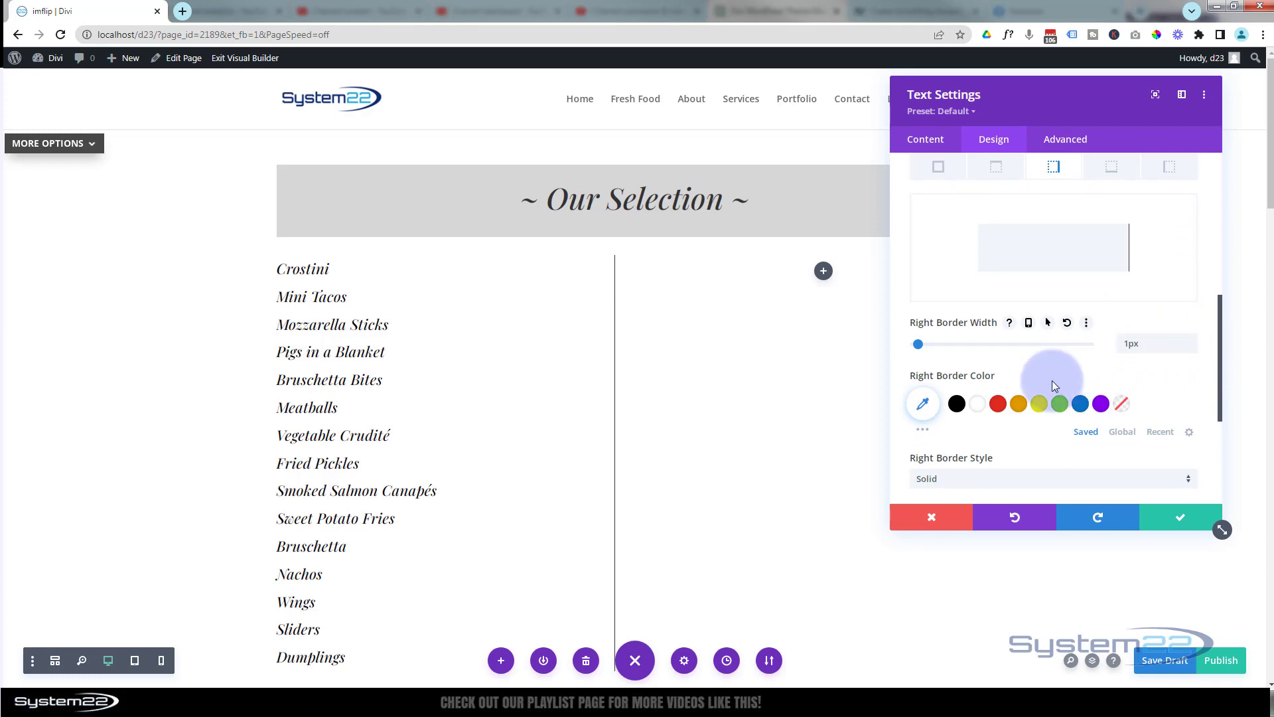
scroll(1049, 378, "down", 2)
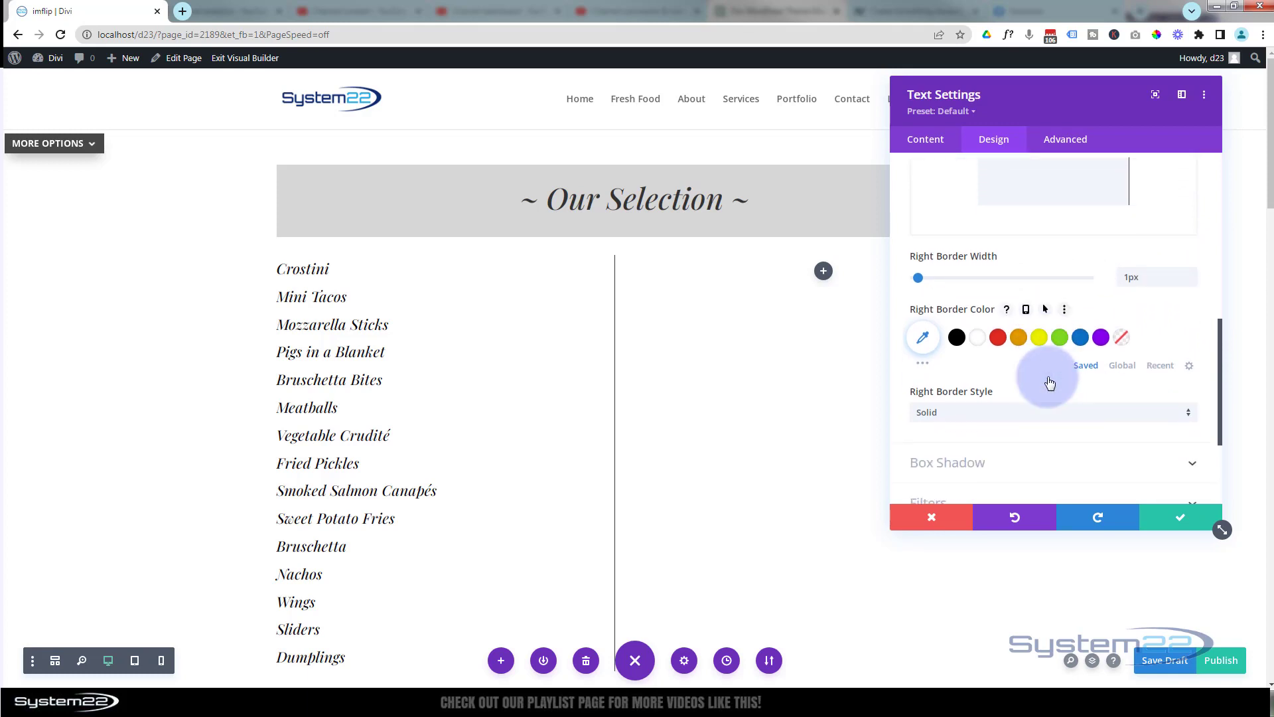
left_click(924, 369)
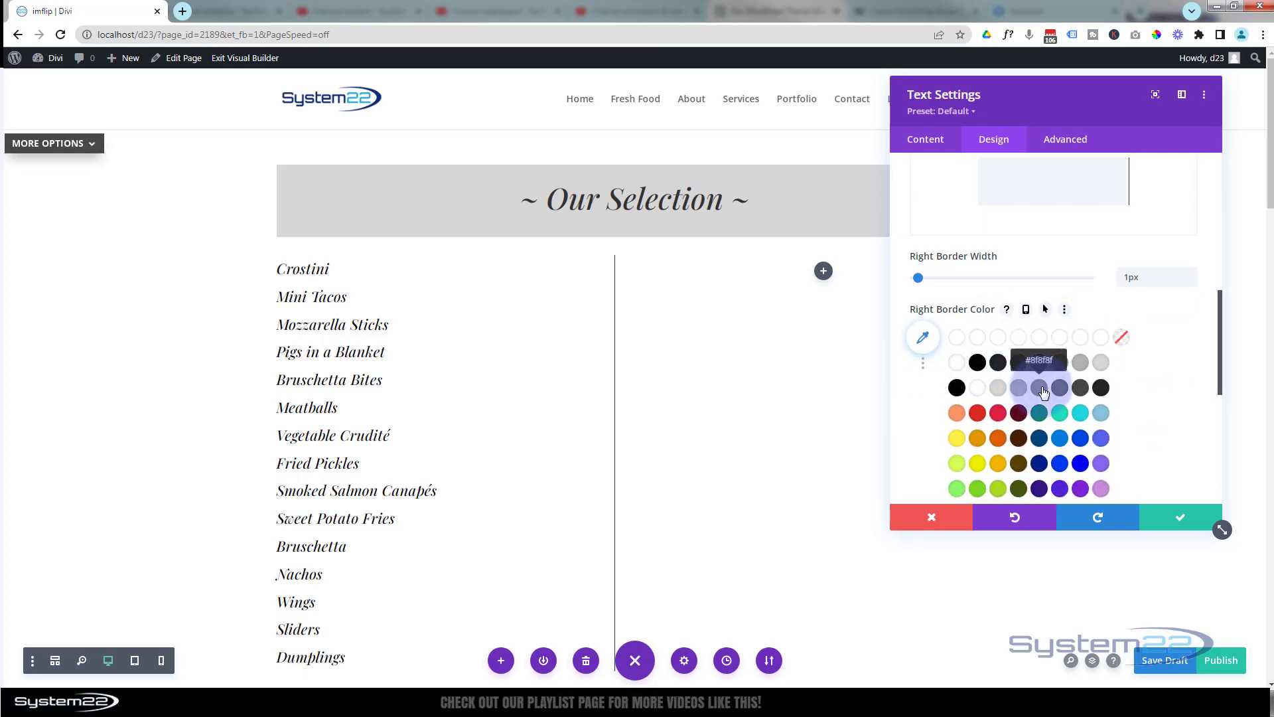
left_click(1044, 392)
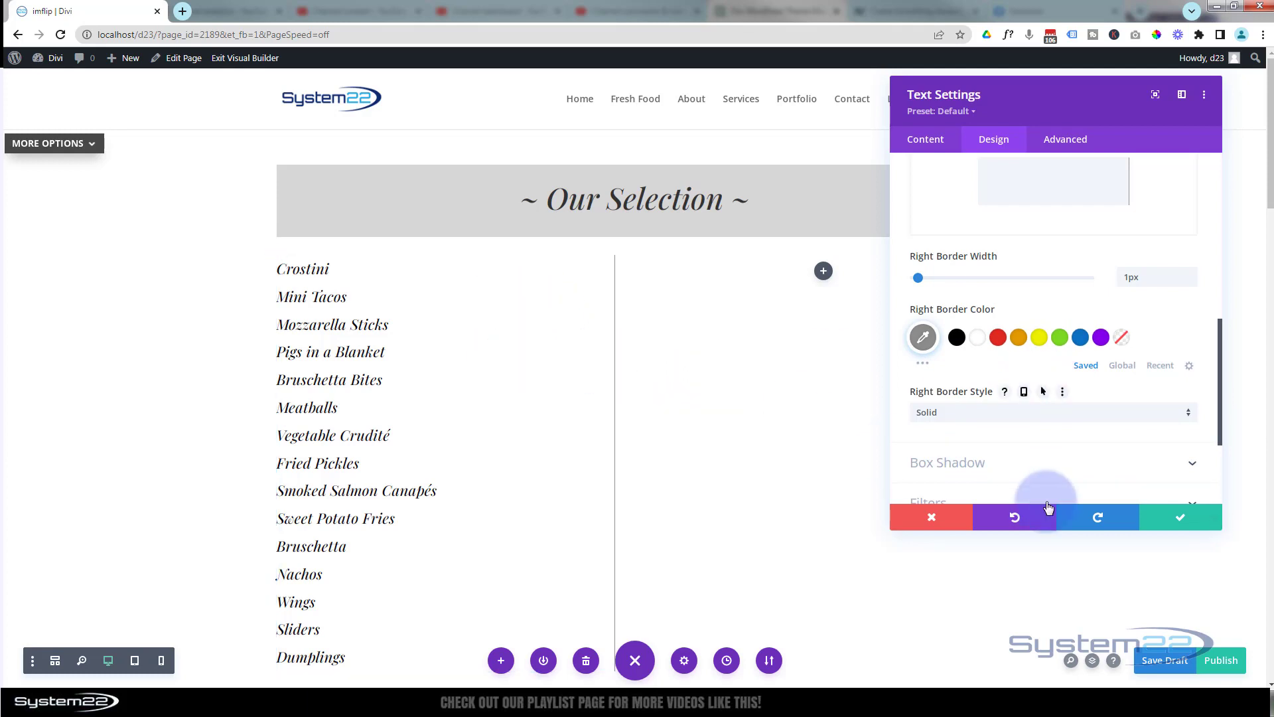
- Give the two-column food list row a light grey background matching the Our Selection heading row
left_click(1175, 516)
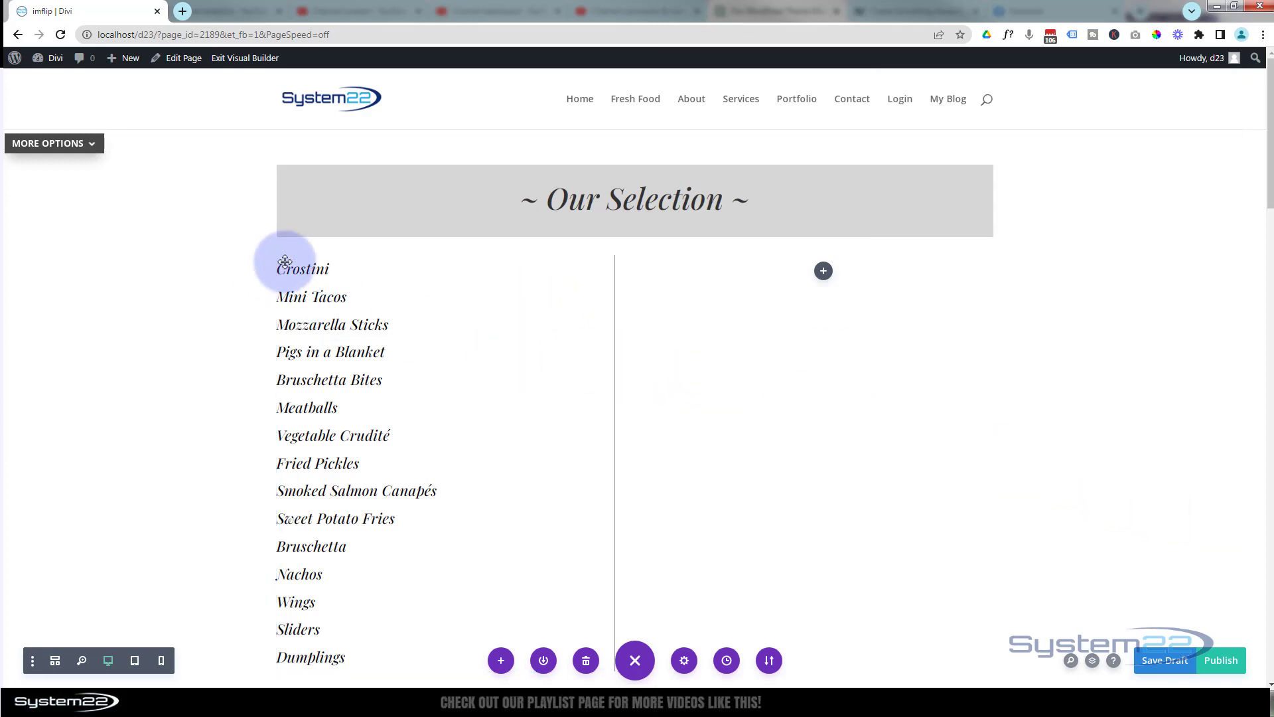
mouse_move(351, 271)
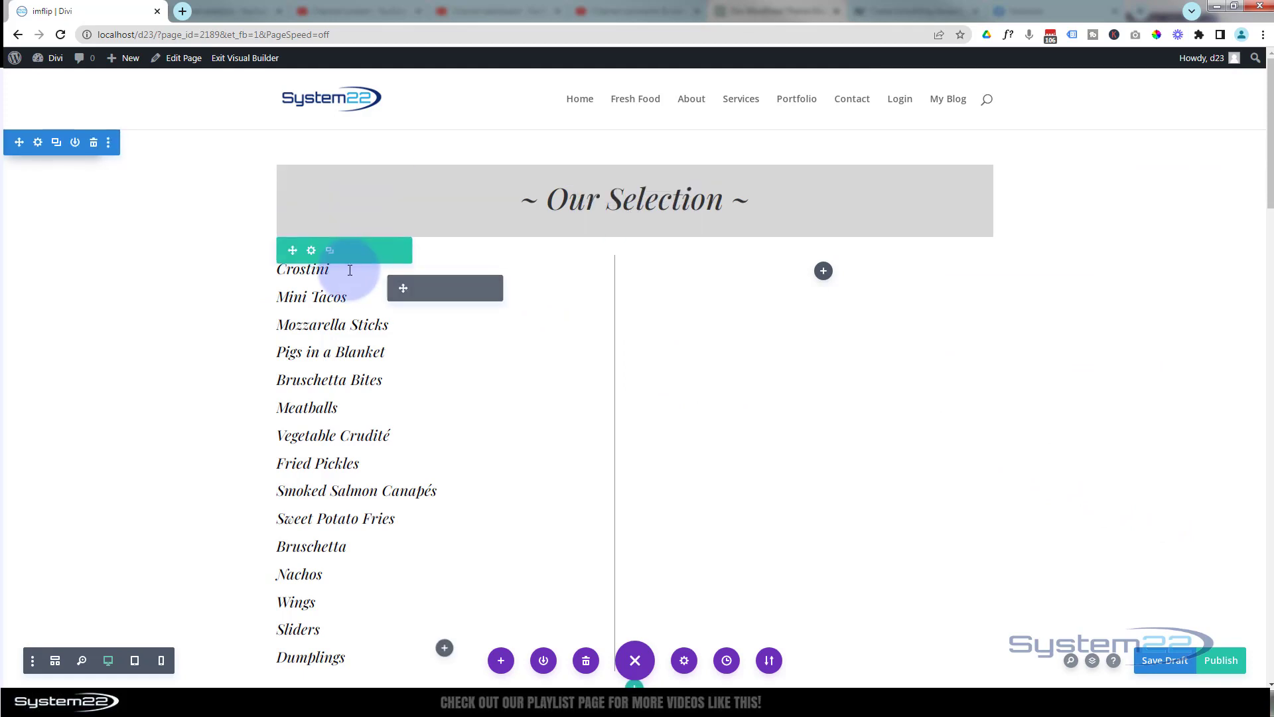
left_click(311, 256)
left_click(1077, 443)
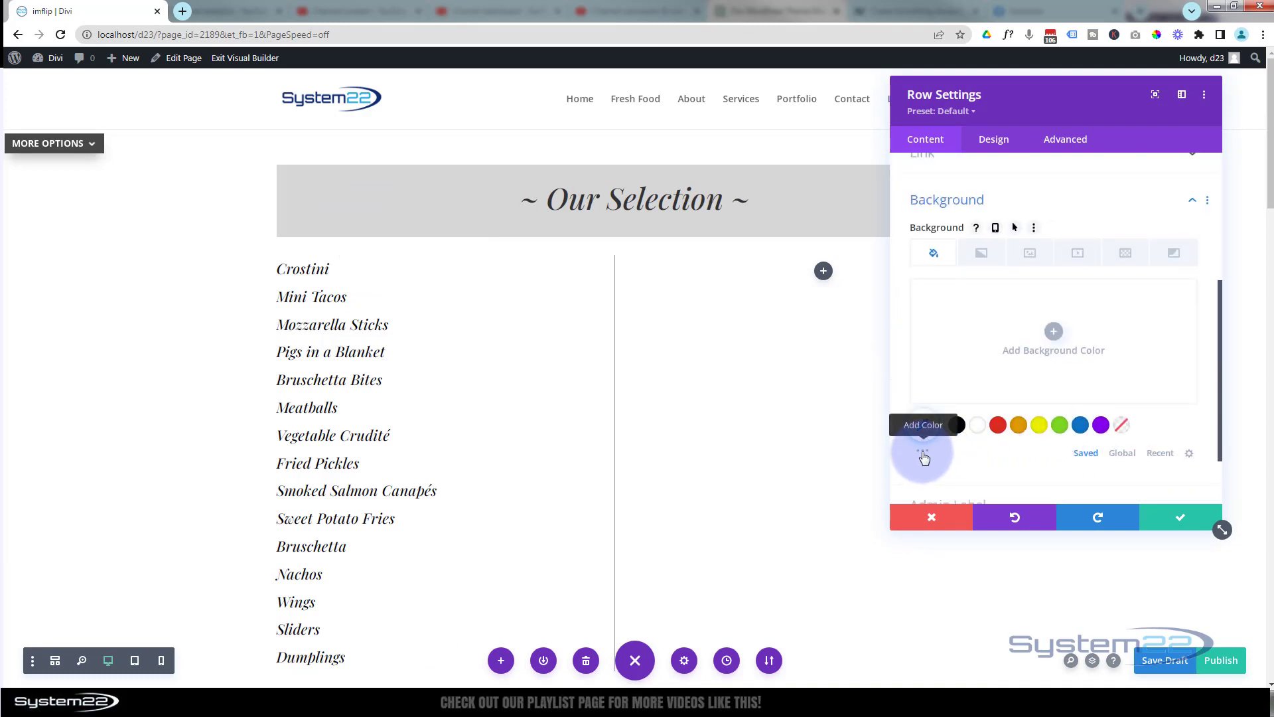
left_click(924, 453)
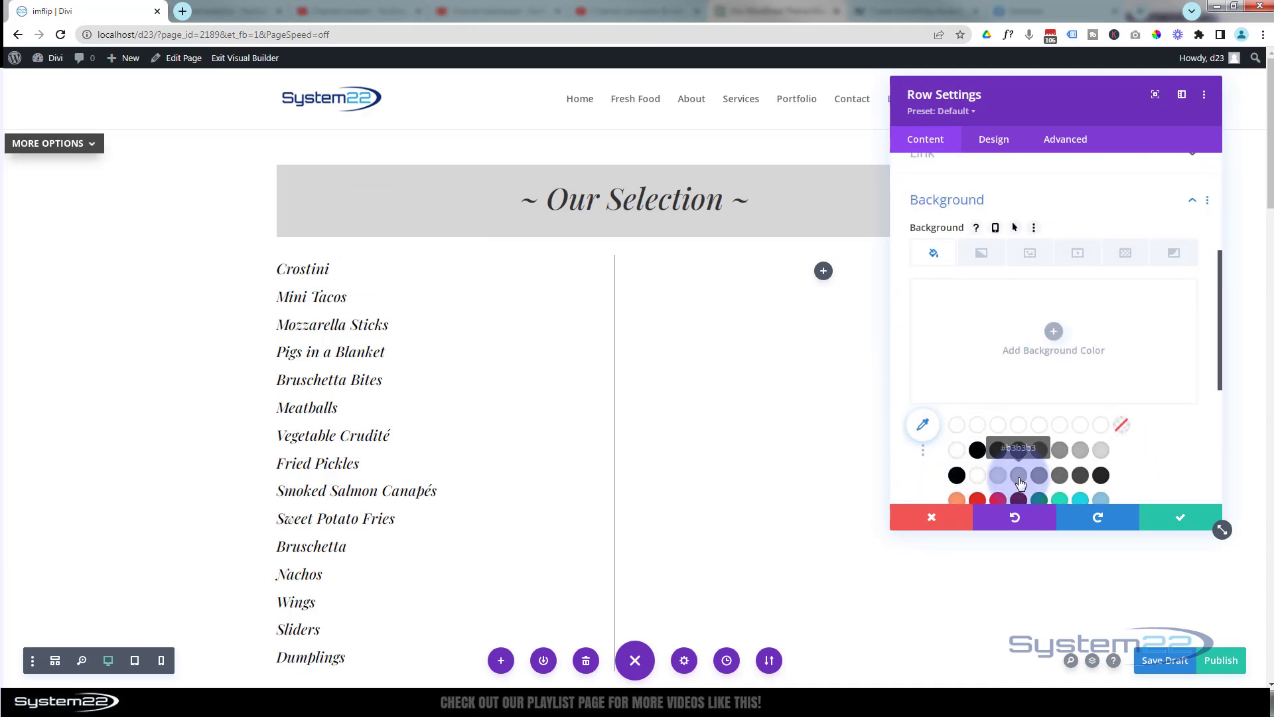
left_click(1020, 482)
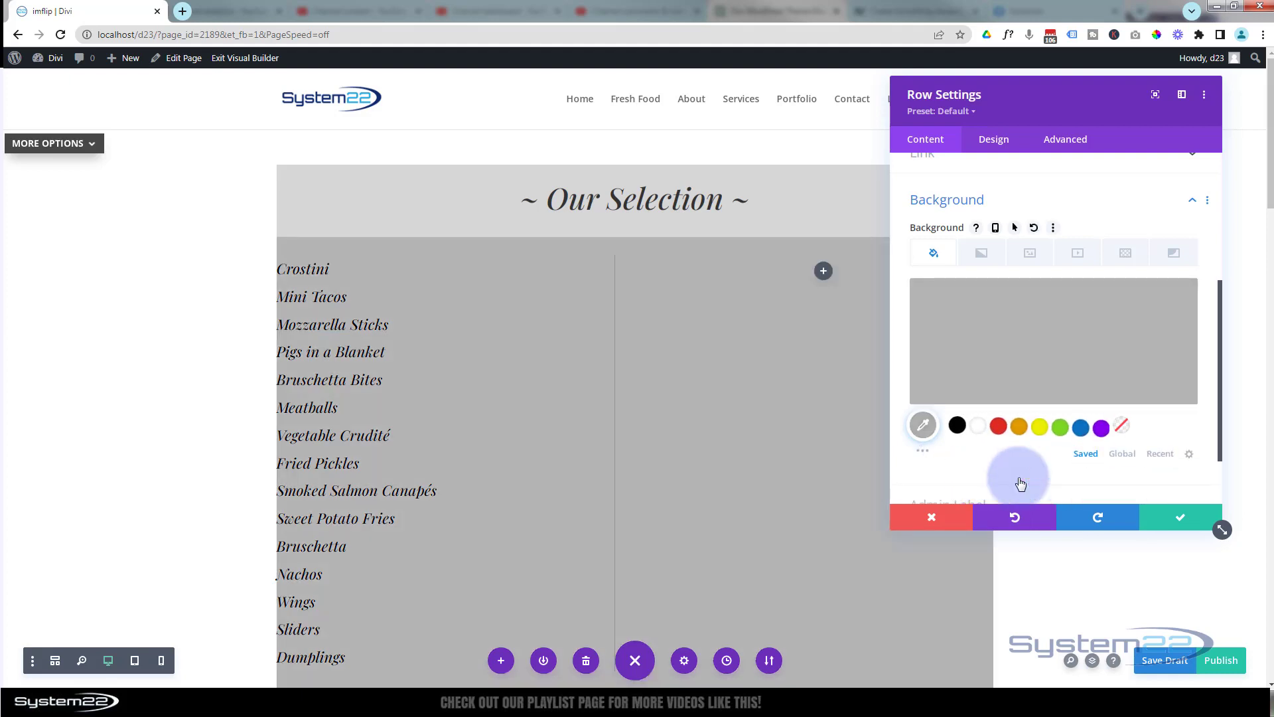
left_click(924, 453)
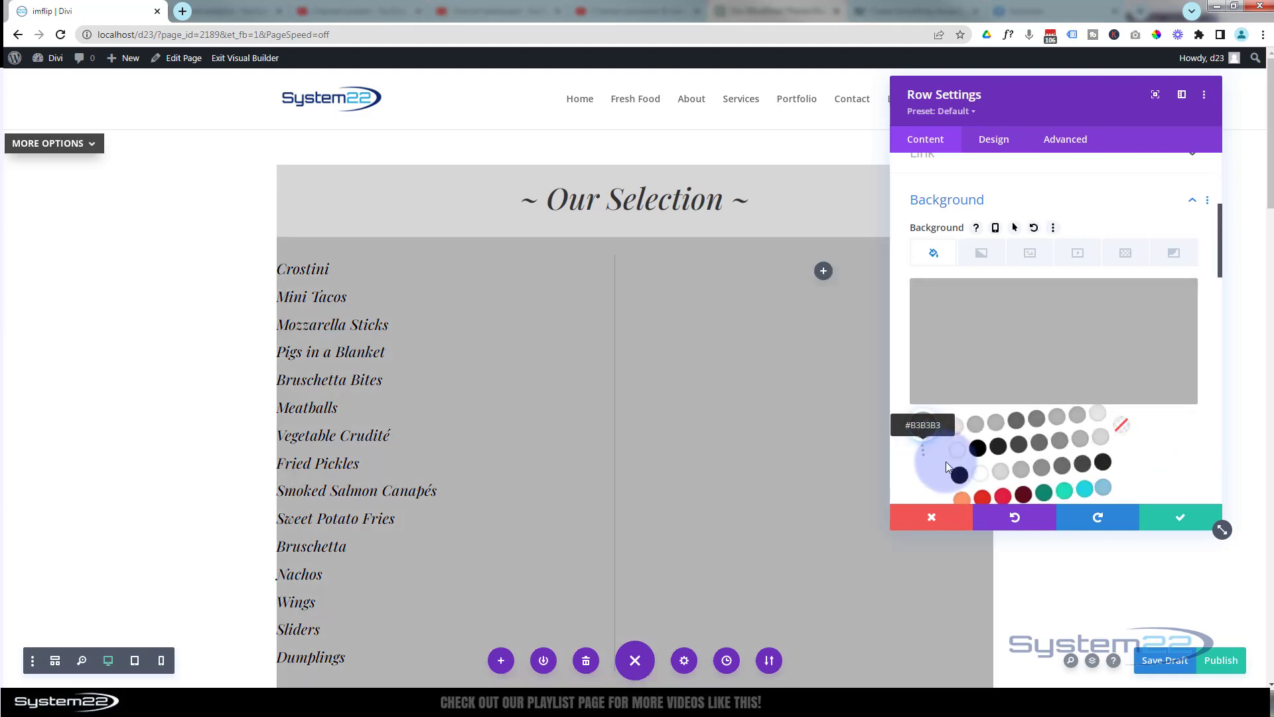
left_click(999, 477)
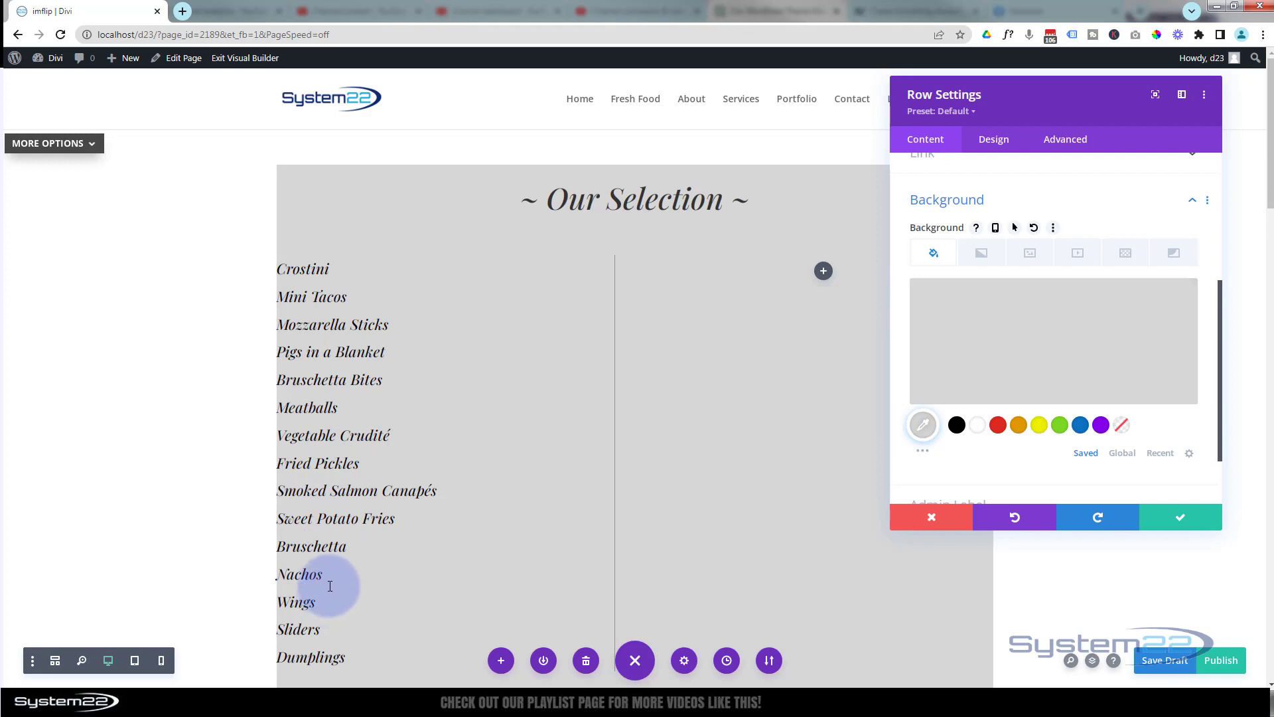
left_click(1176, 518)
- Set the food list Text module's left padding to 35% and save the module settings
mouse_move(364, 270)
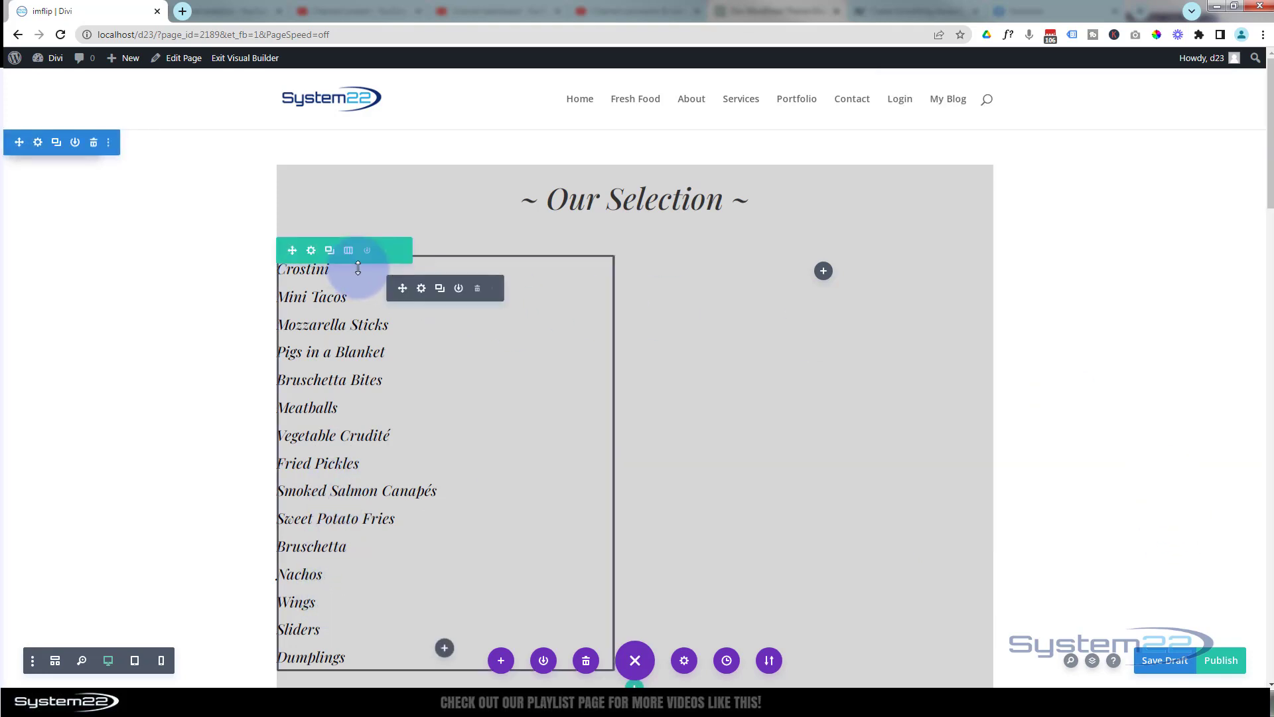
left_click(422, 288)
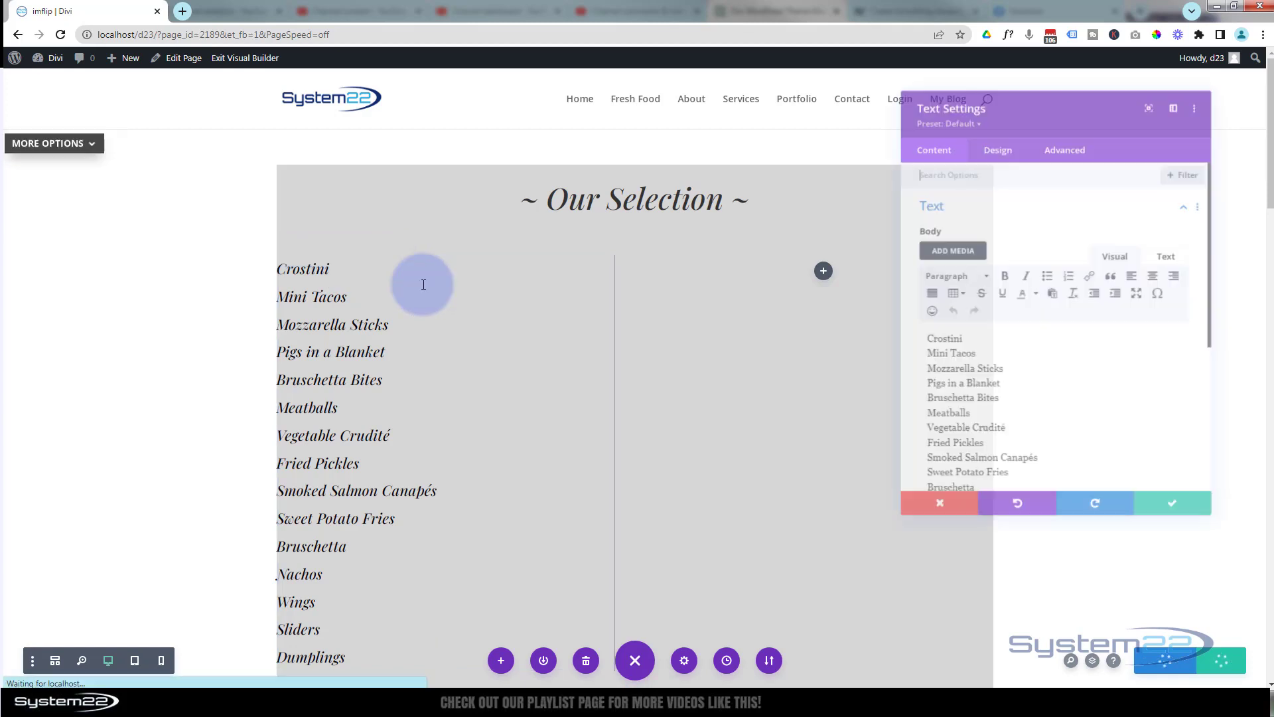
left_click(1003, 145)
left_click(1024, 327)
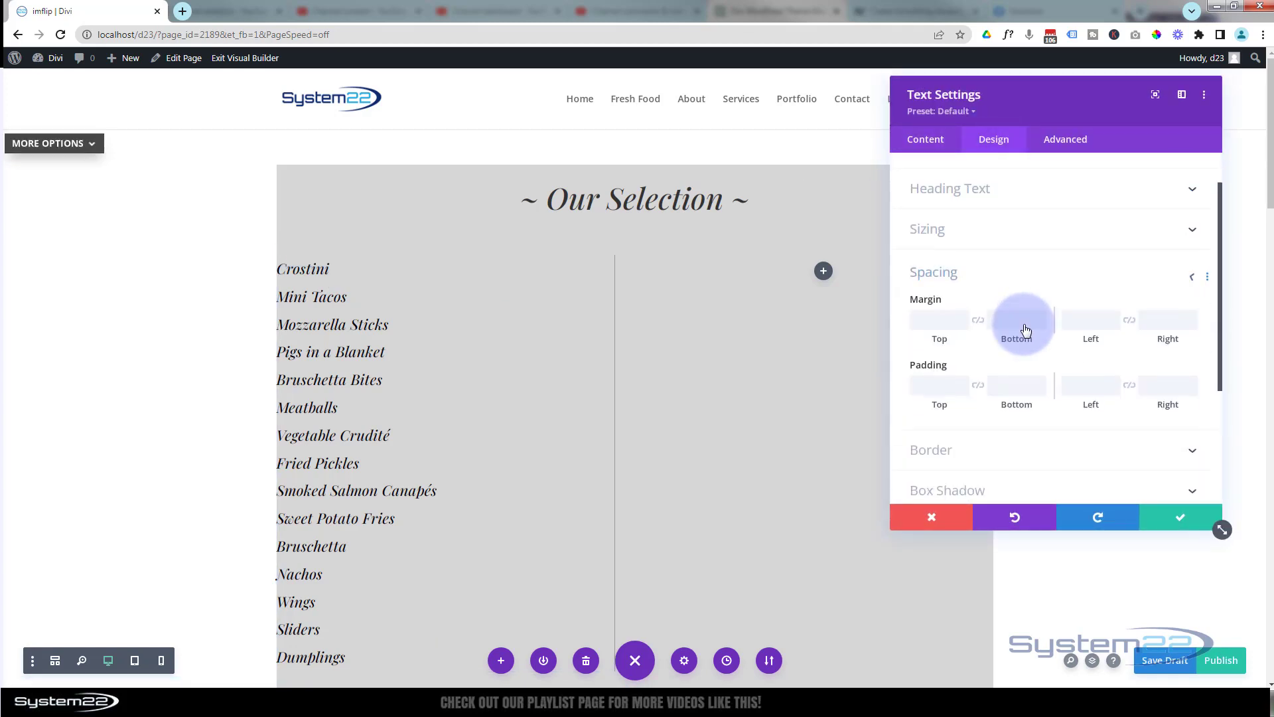
left_click(1073, 285)
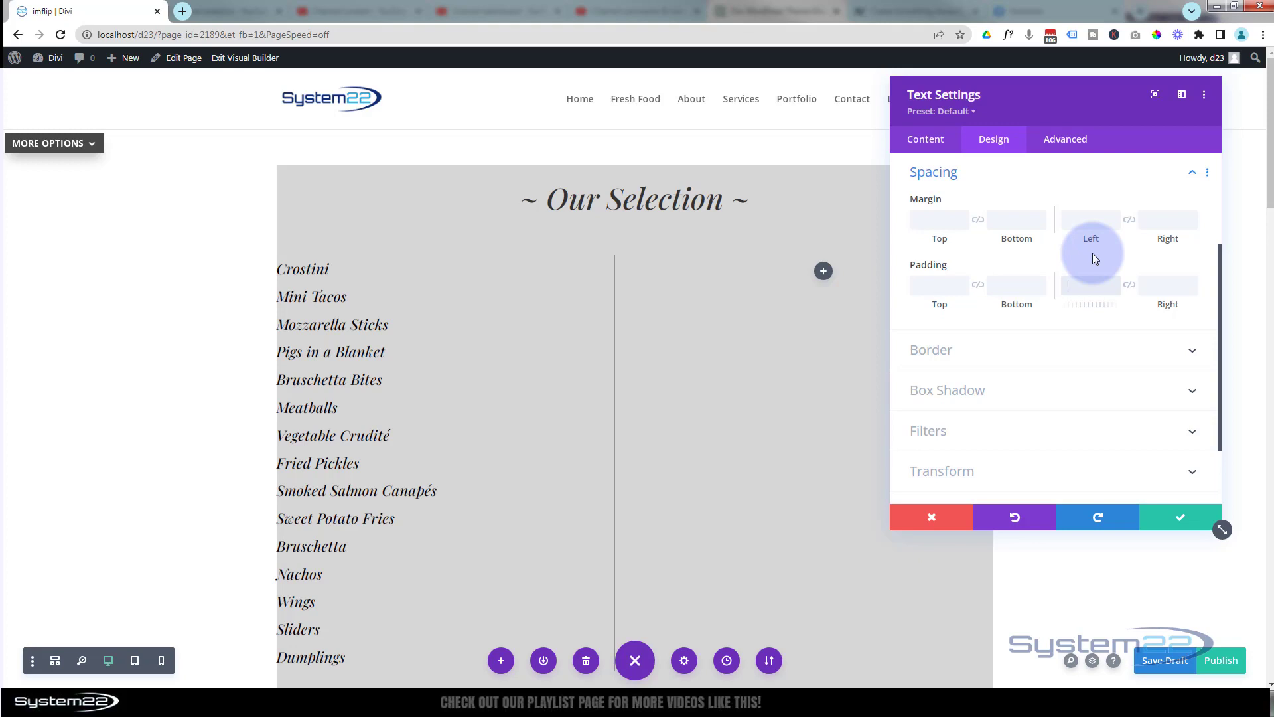
type("35px")
key("BackSpace")
key("BackSpace")
type("%")
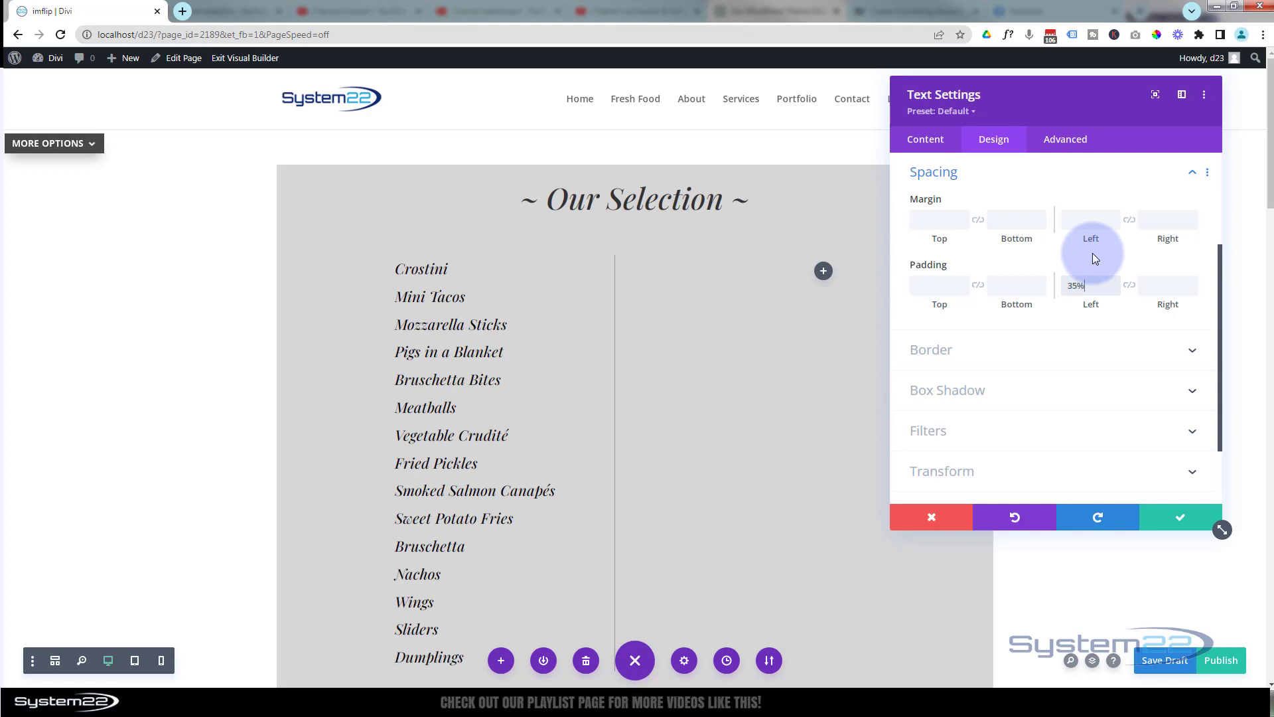
scroll(736, 419, "down", 1)
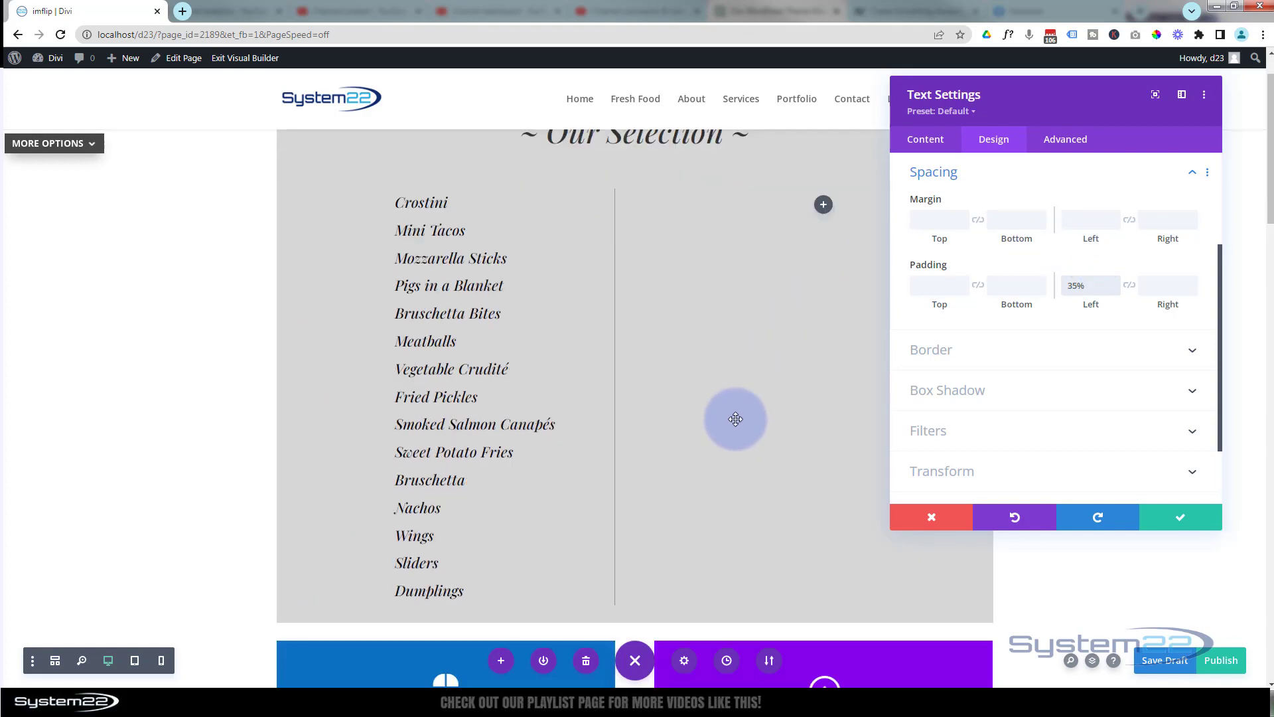
scroll(736, 419, "up", 1)
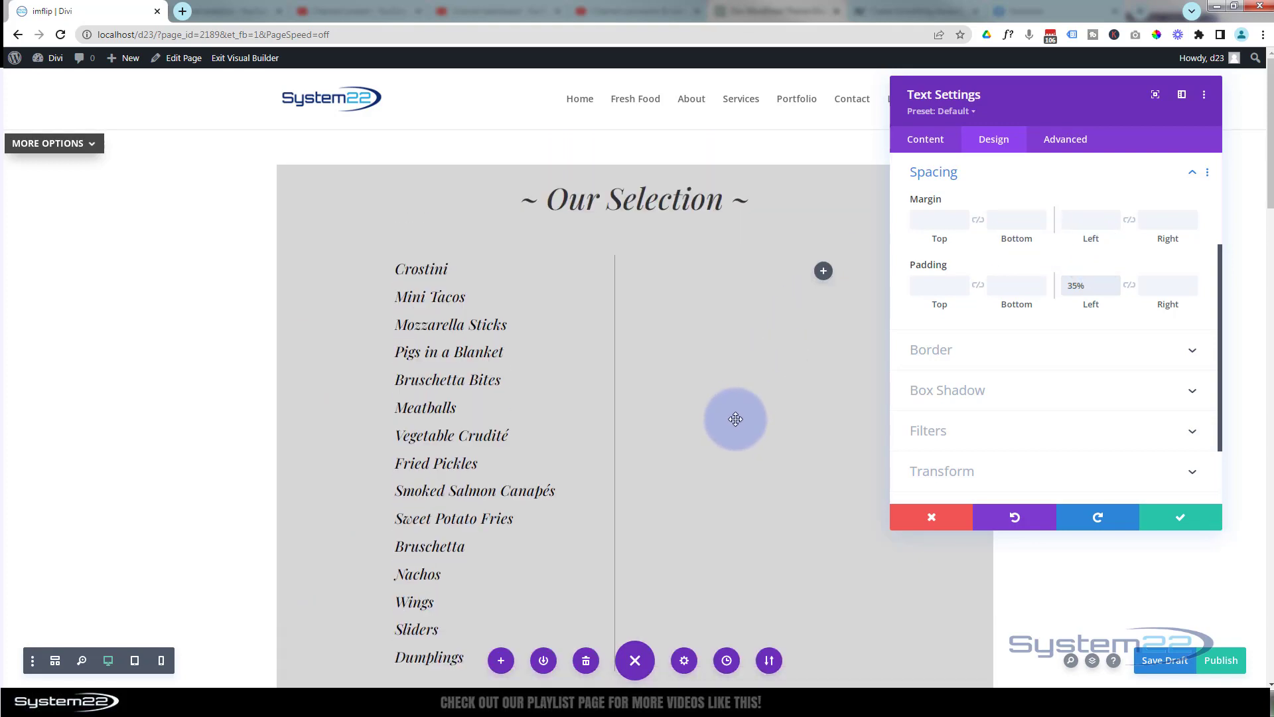
left_click(1171, 519)
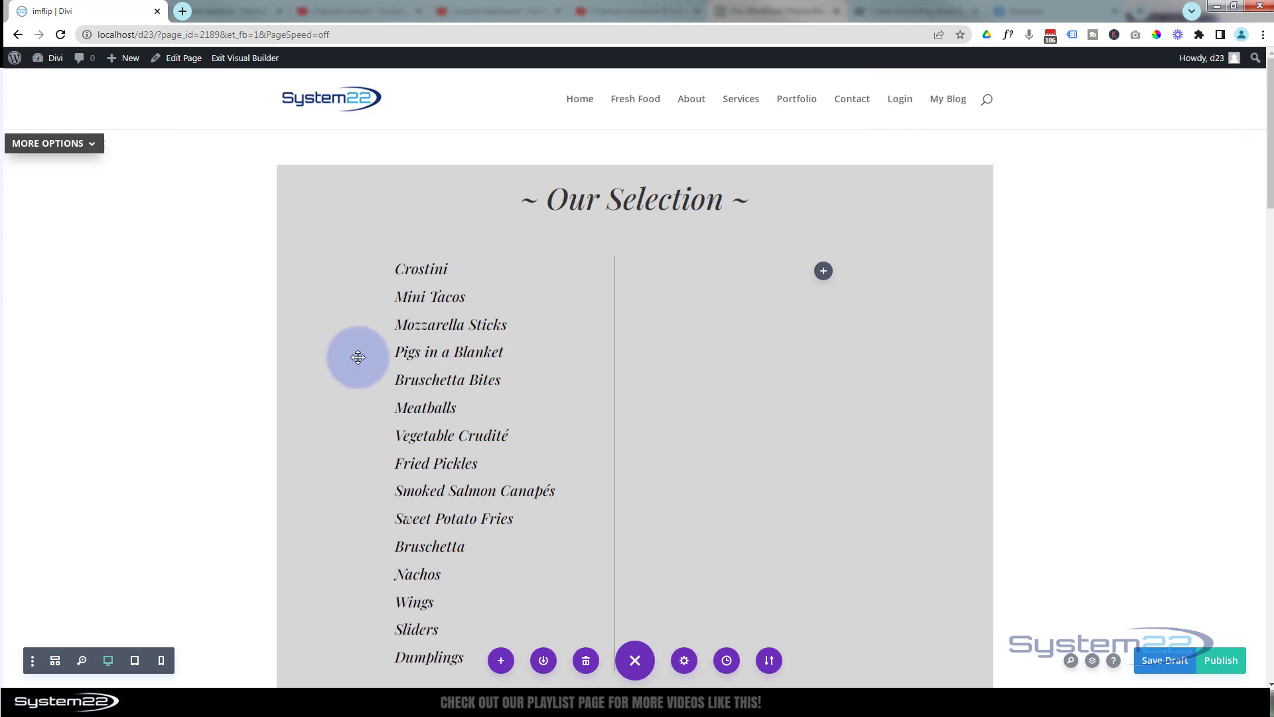
- Copy the food list module into the empty second column and replace its body with the list from Spring Rolls and Caprese to Fried Calamari
mouse_move(412, 293)
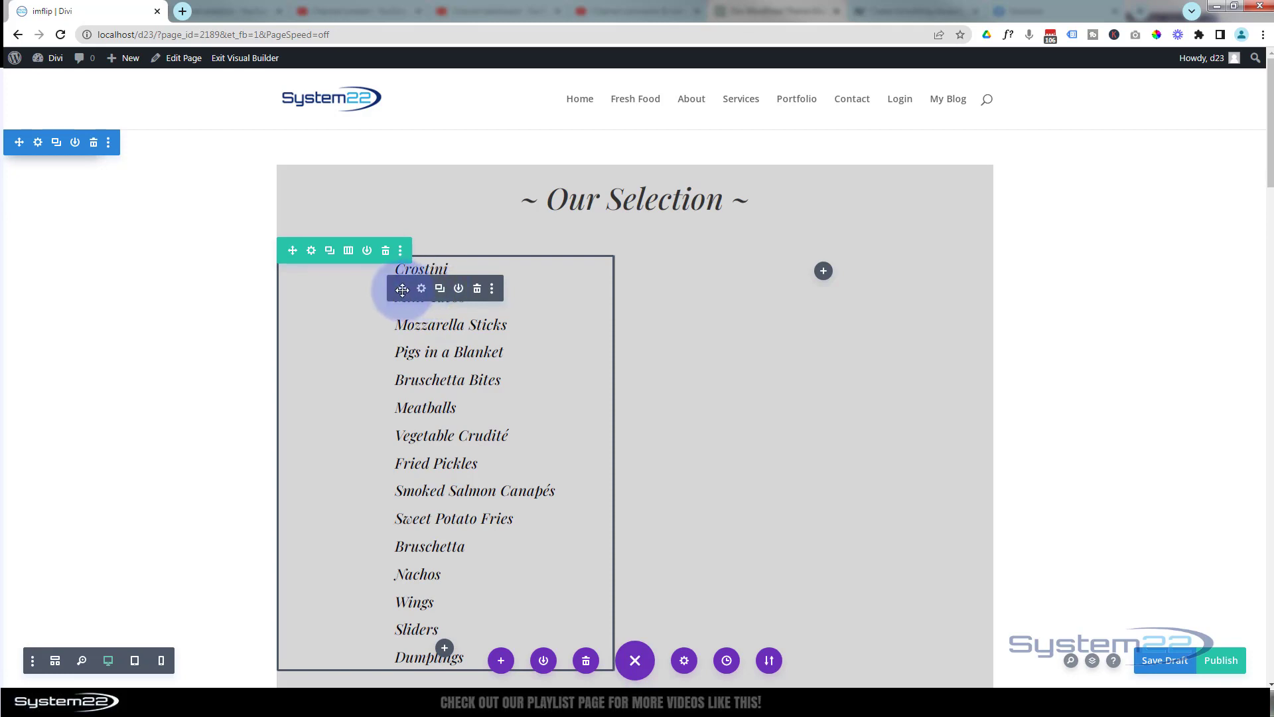
left_click_drag(403, 288, 808, 281)
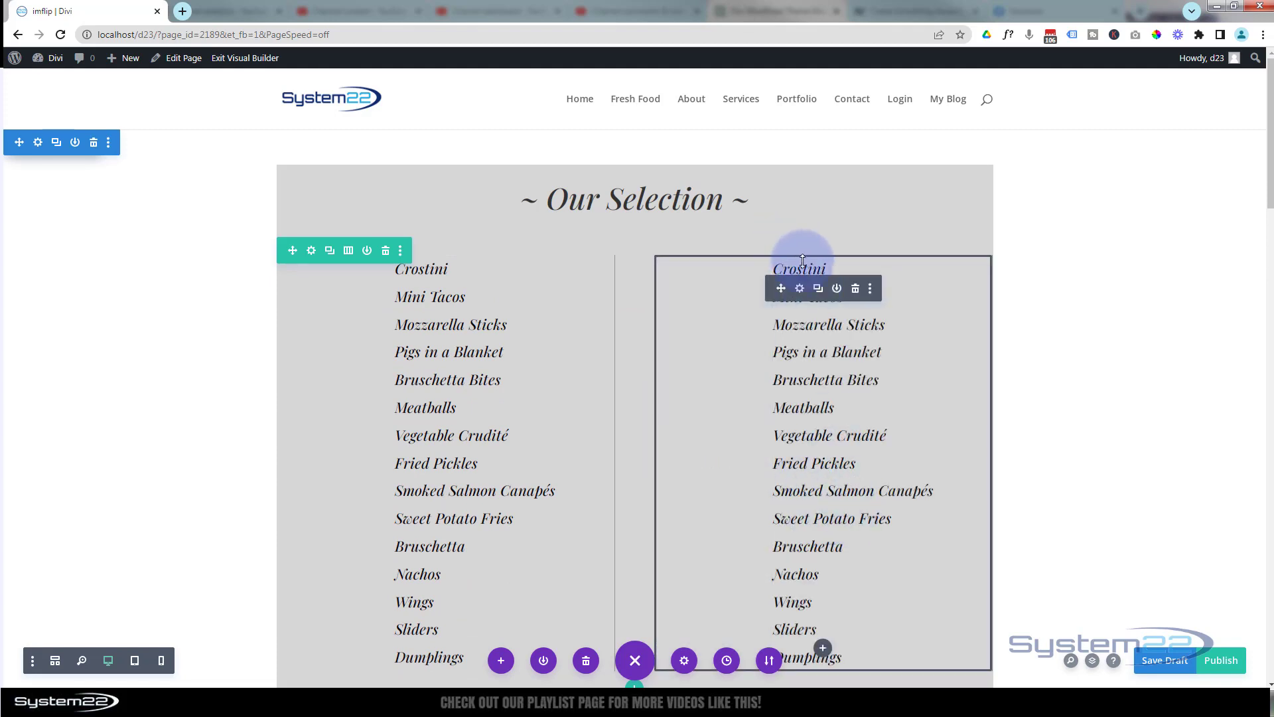
left_click(802, 289)
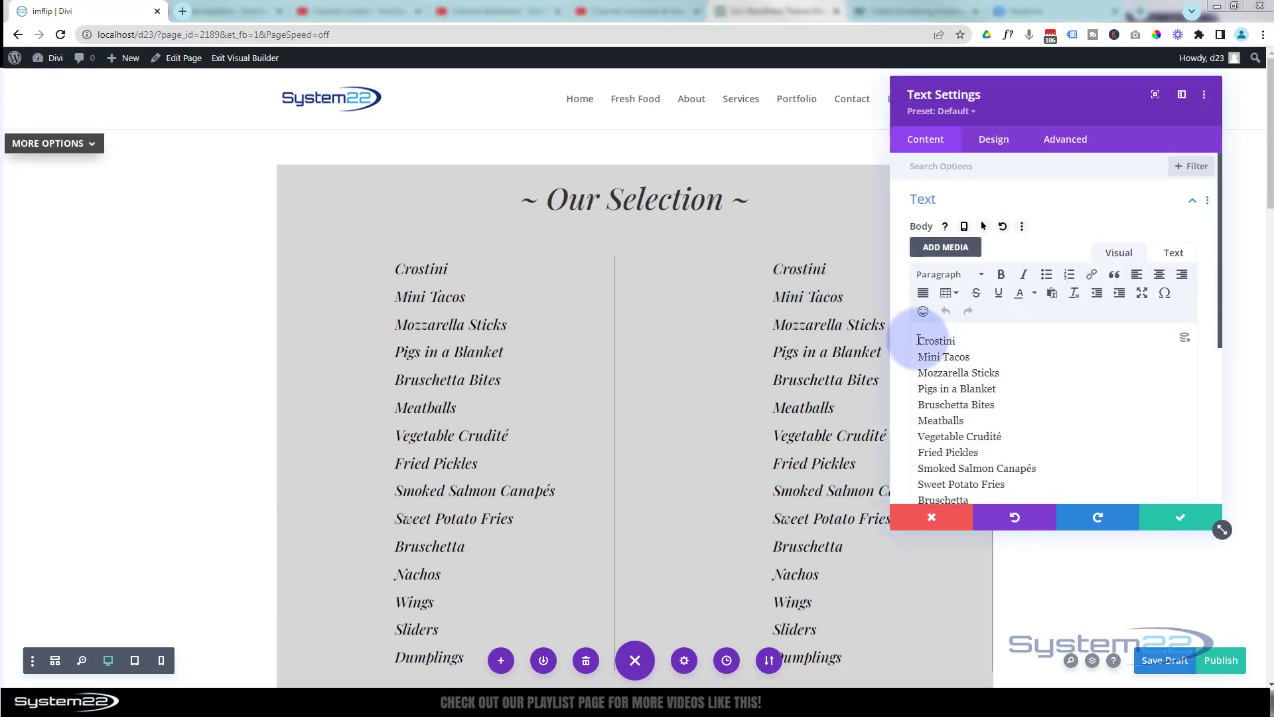
key("ctrl+a")
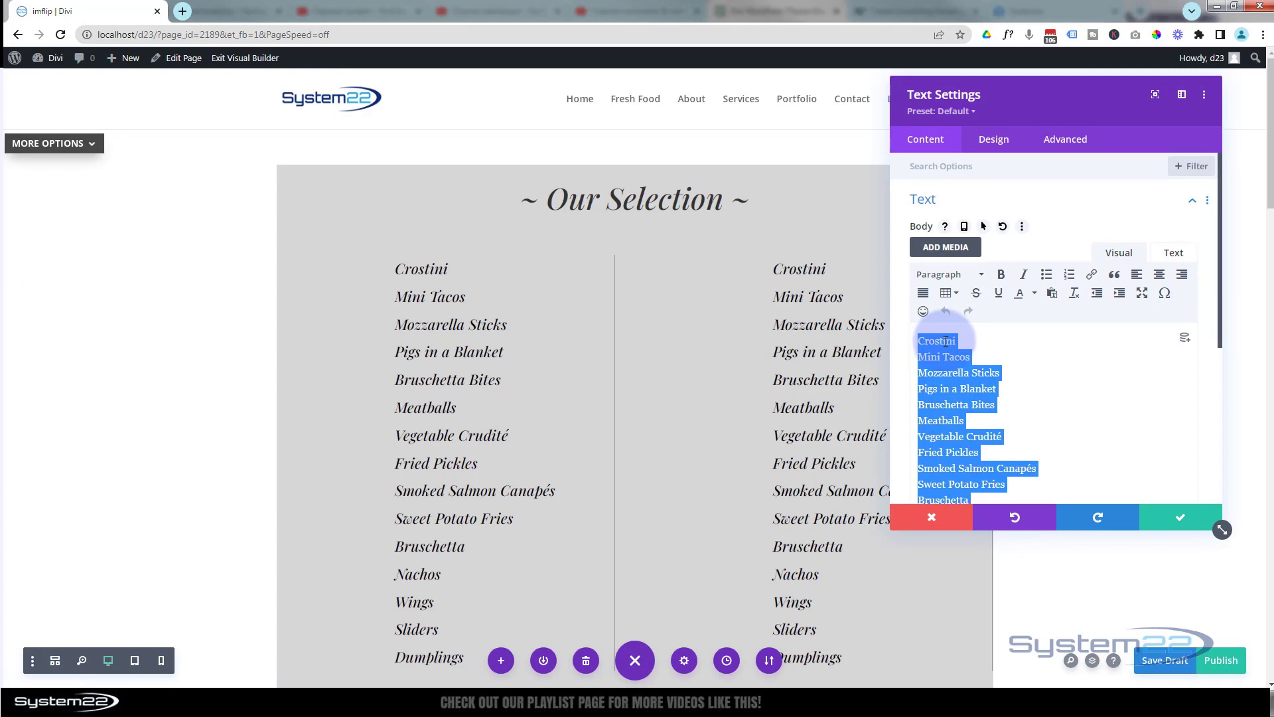
type("Spring Rolls Caprese Guacamole Samosas Edamame Shrimp Cocktail Deviled Eggs Cheese Platter Chicken Skewers Crab Cakes Bacon-Wrapped Dates Mini Quiches Spinach Dip Stuffed Mushrooms Fried Calamari")
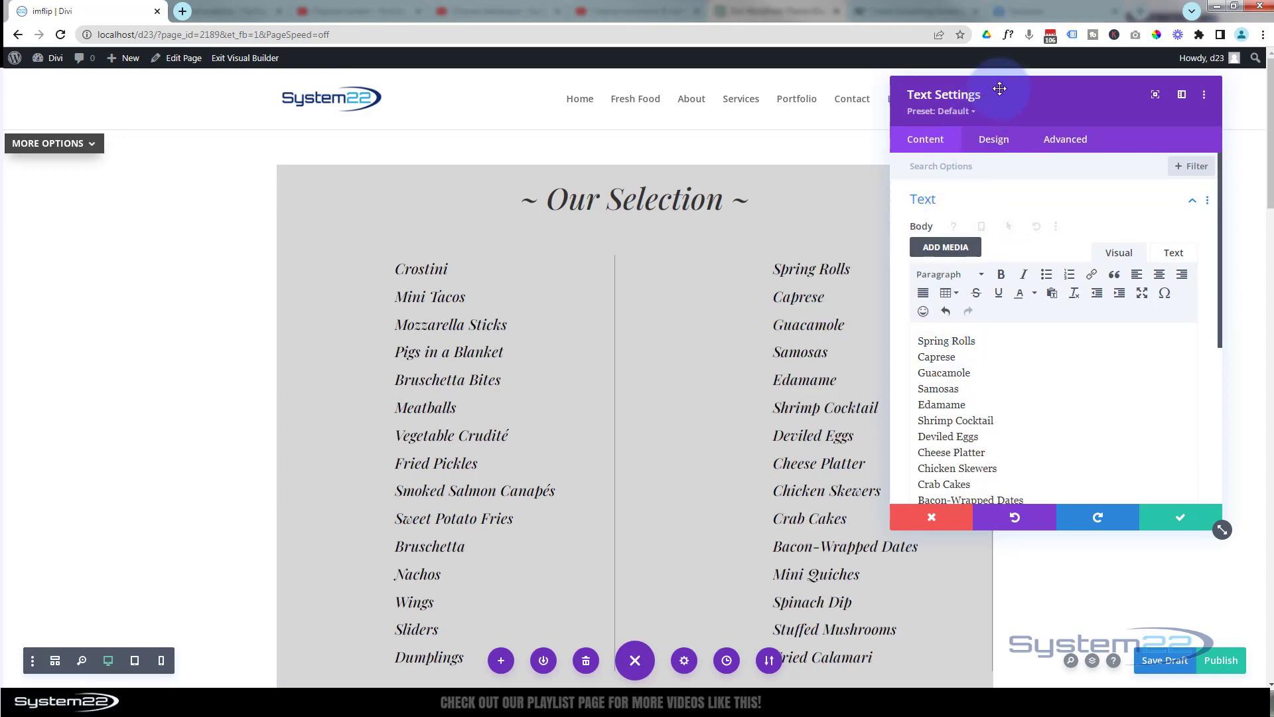
- Set the right border width of the second column's Text module to 0px
left_click_drag(1000, 88, 461, 217)
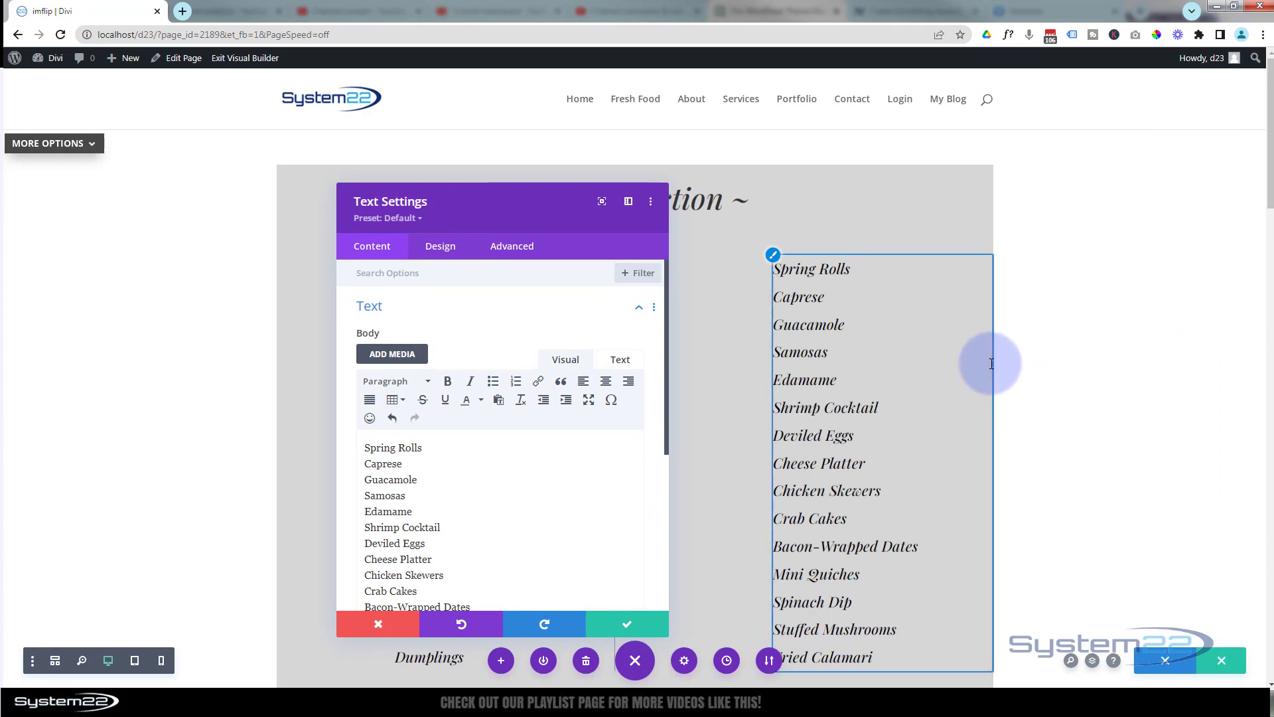
mouse_move(492, 214)
left_mouse_down()
mouse_move(709, 178)
mouse_move(961, 179)
mouse_move(484, 212)
left_mouse_up()
left_click(437, 247)
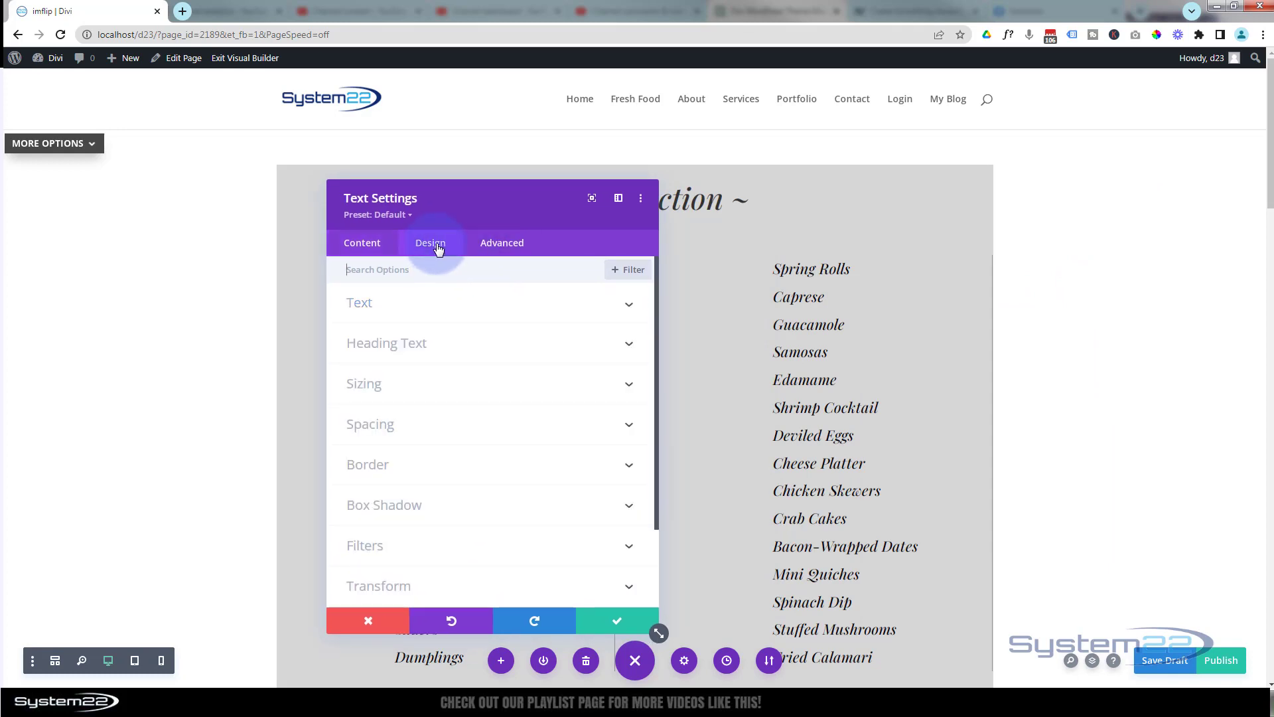
left_click(463, 467)
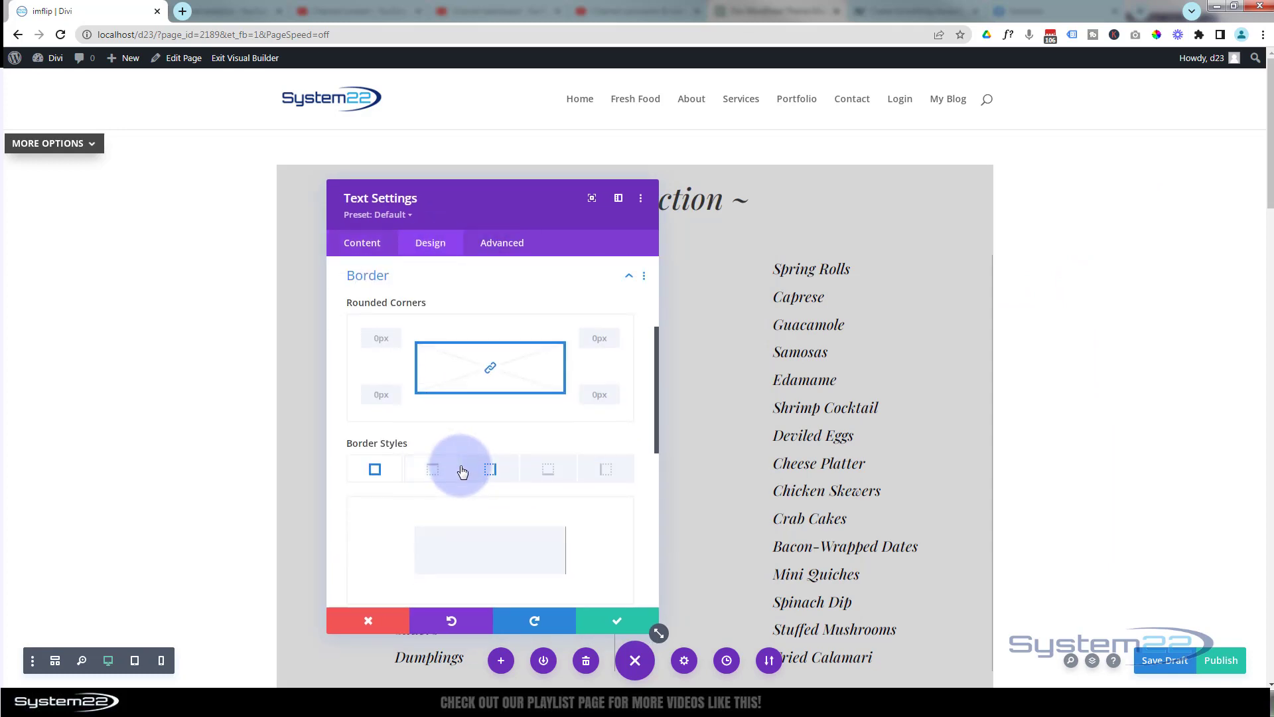
left_click(492, 468)
scroll(566, 535, "down", 2)
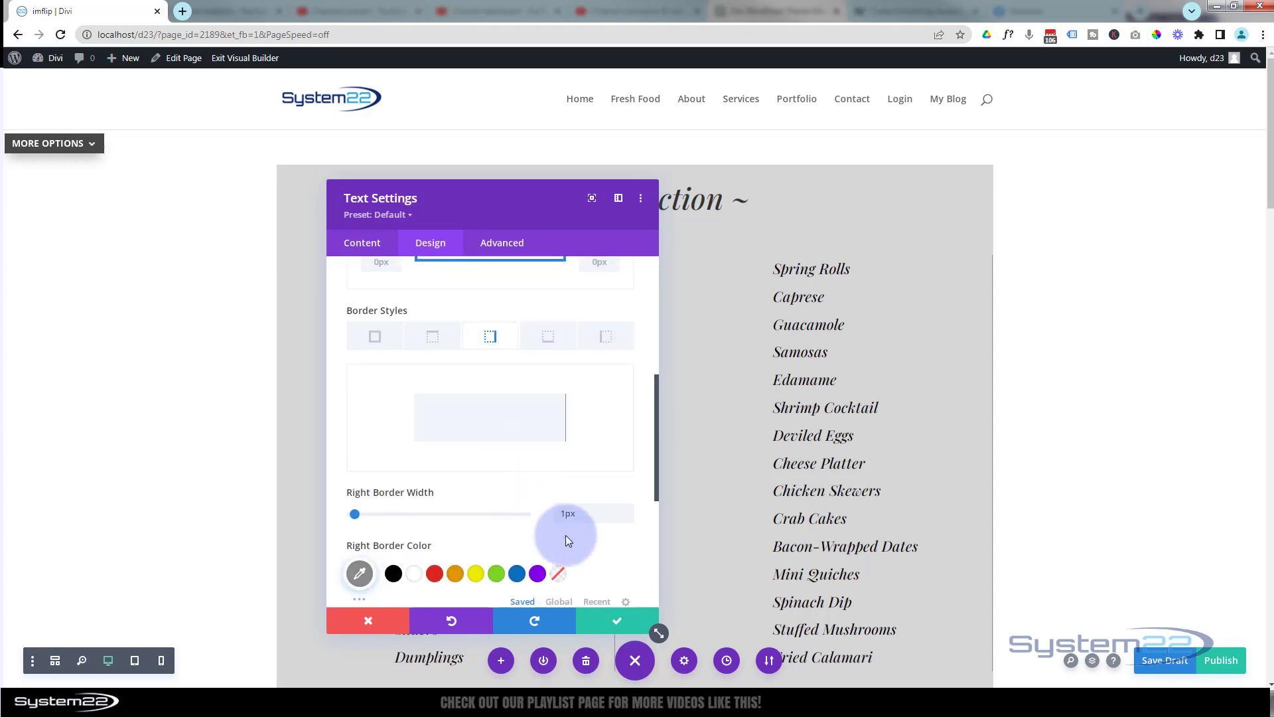
left_click(626, 516)
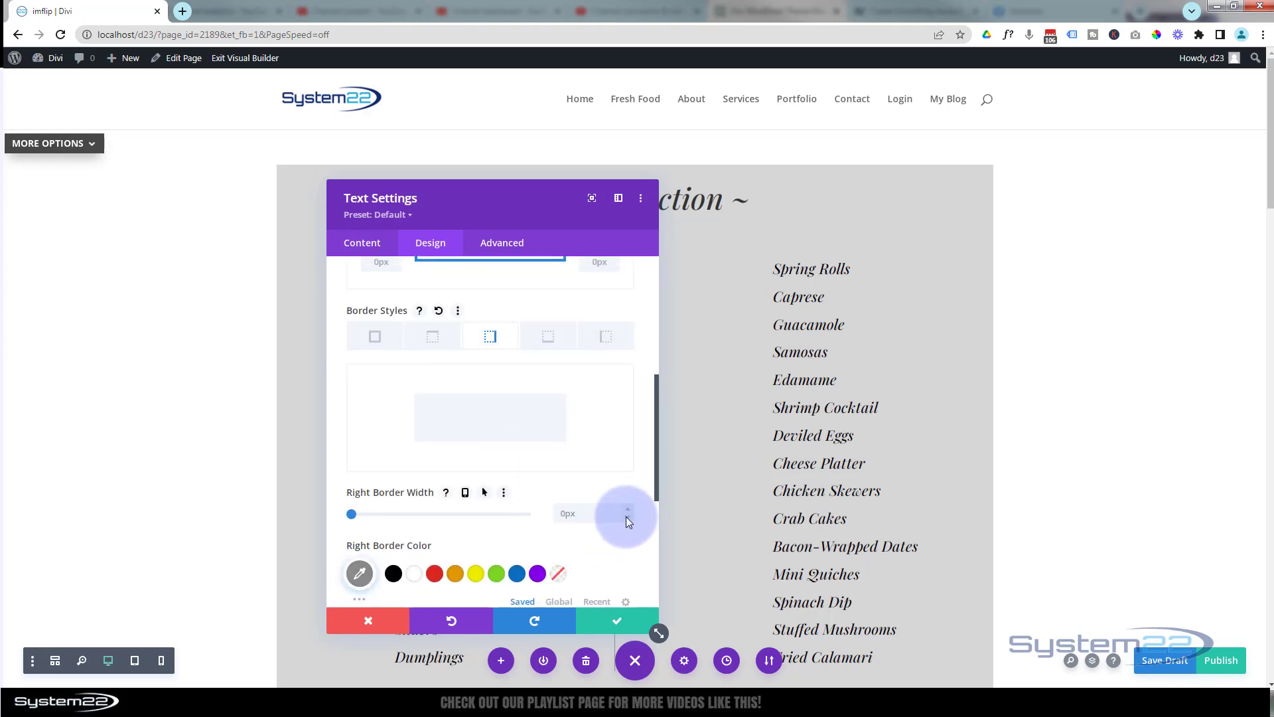
- Add a 1px left border in medium grey to the second column's Text module and save the settings
left_click(608, 336)
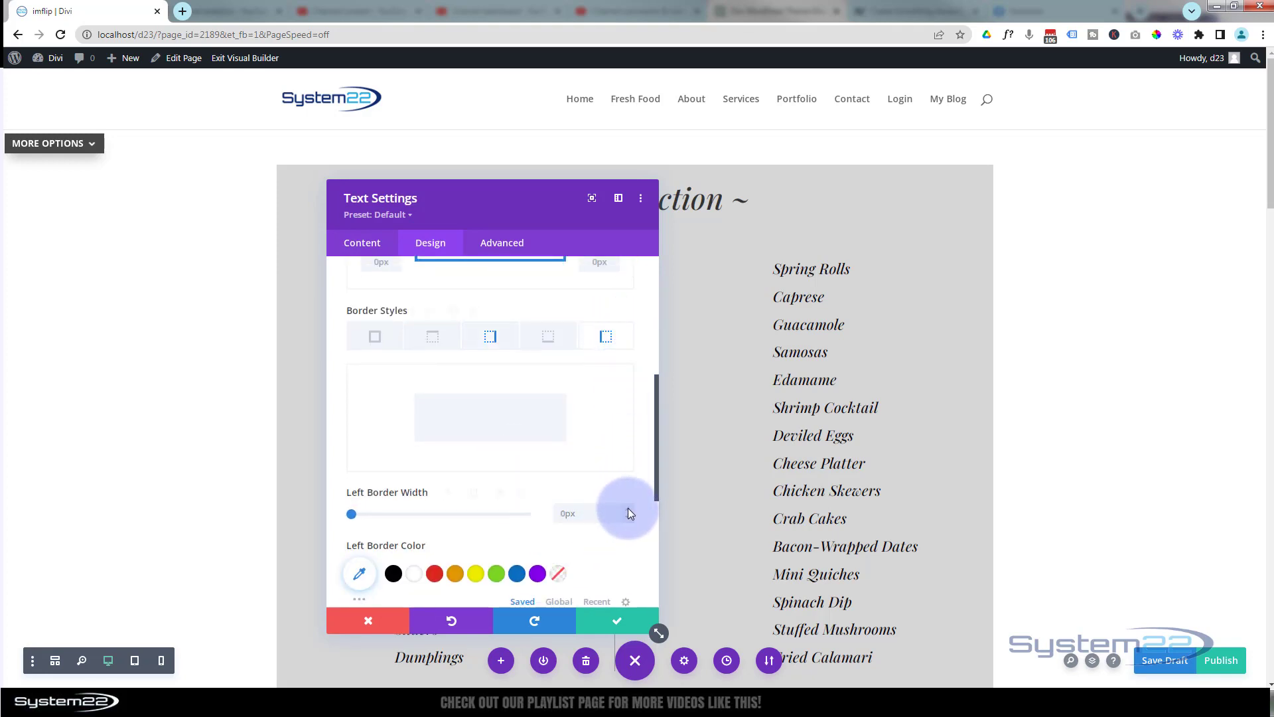
left_click(630, 512)
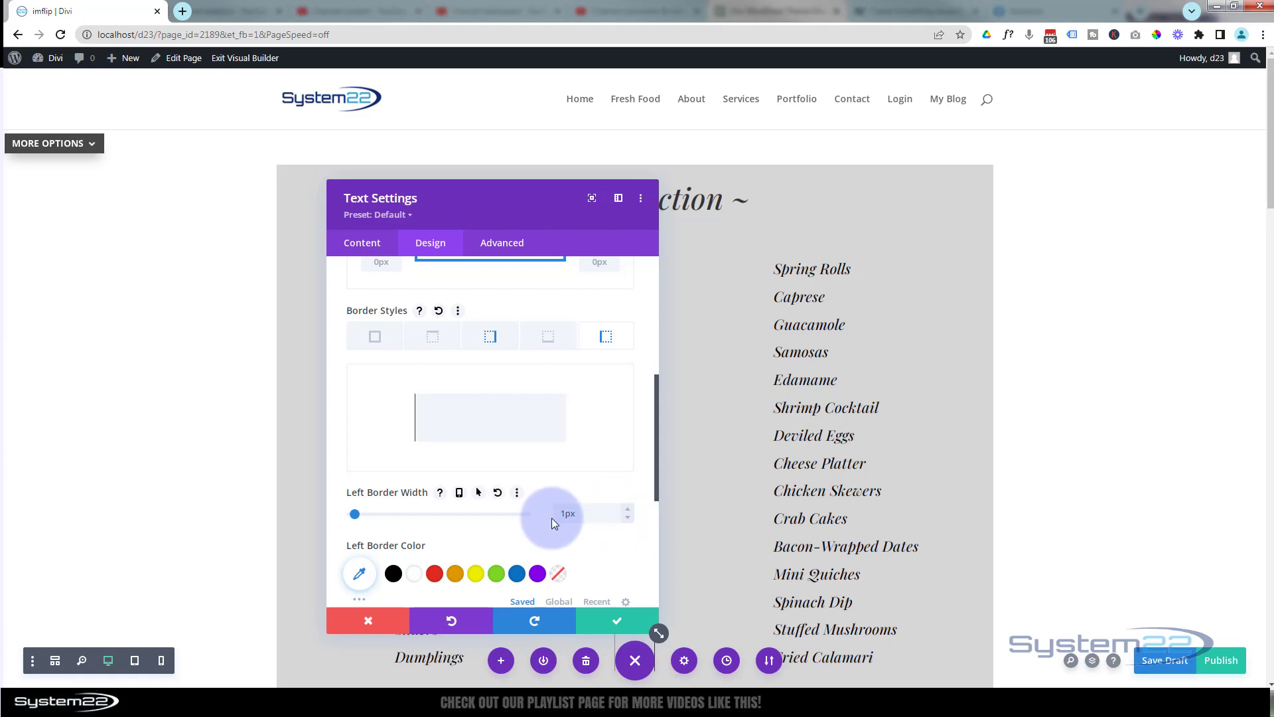
scroll(458, 494, "down", 2)
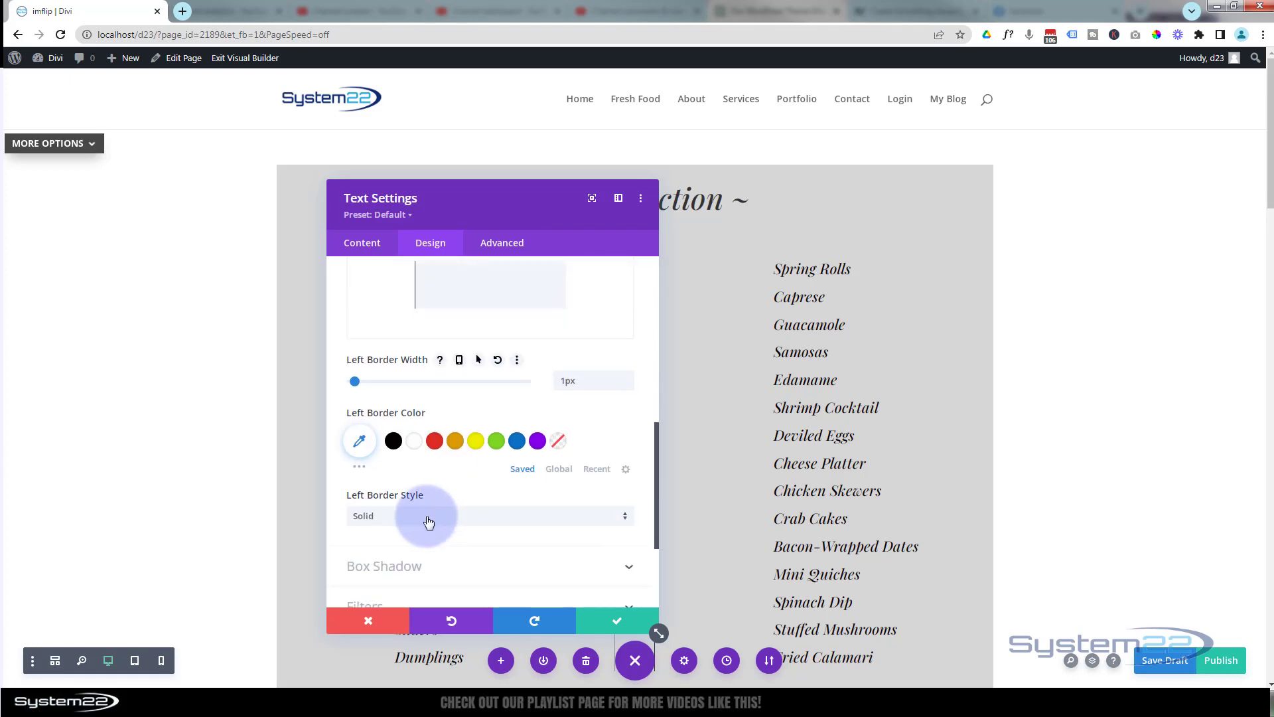
left_click(361, 472)
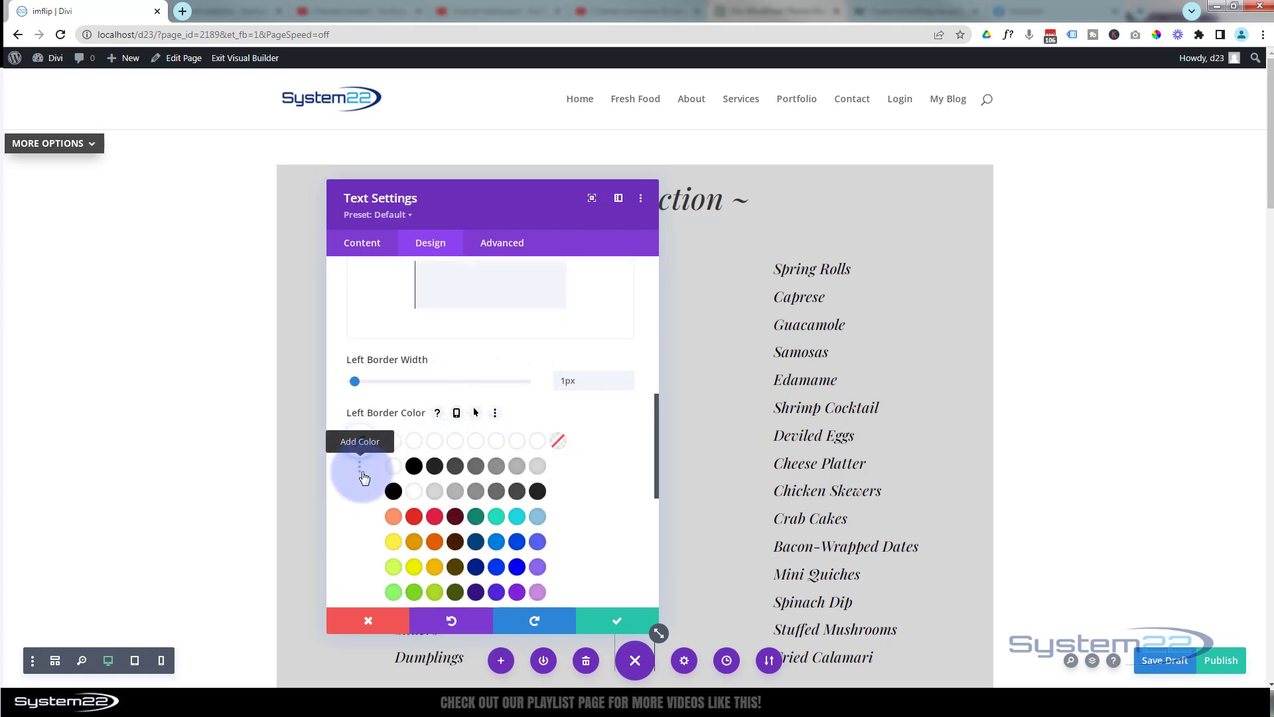
left_click(475, 491)
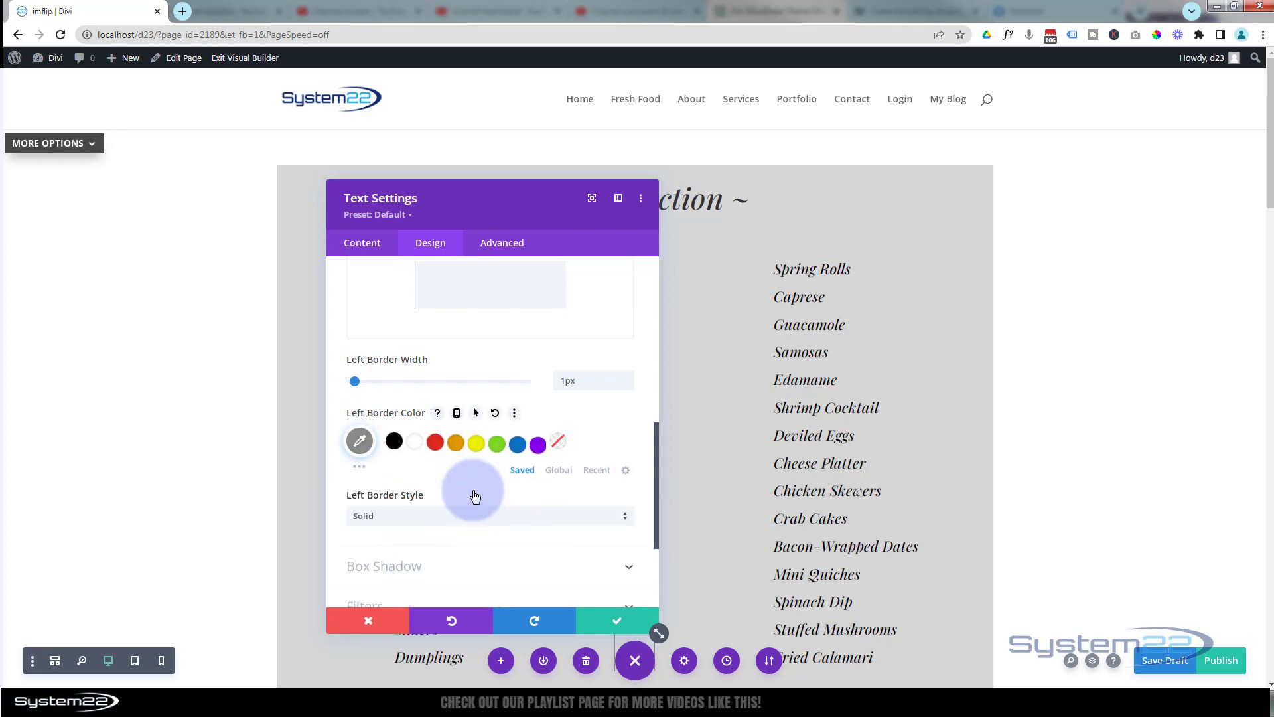
left_click_drag(1107, 206, 1085, 206)
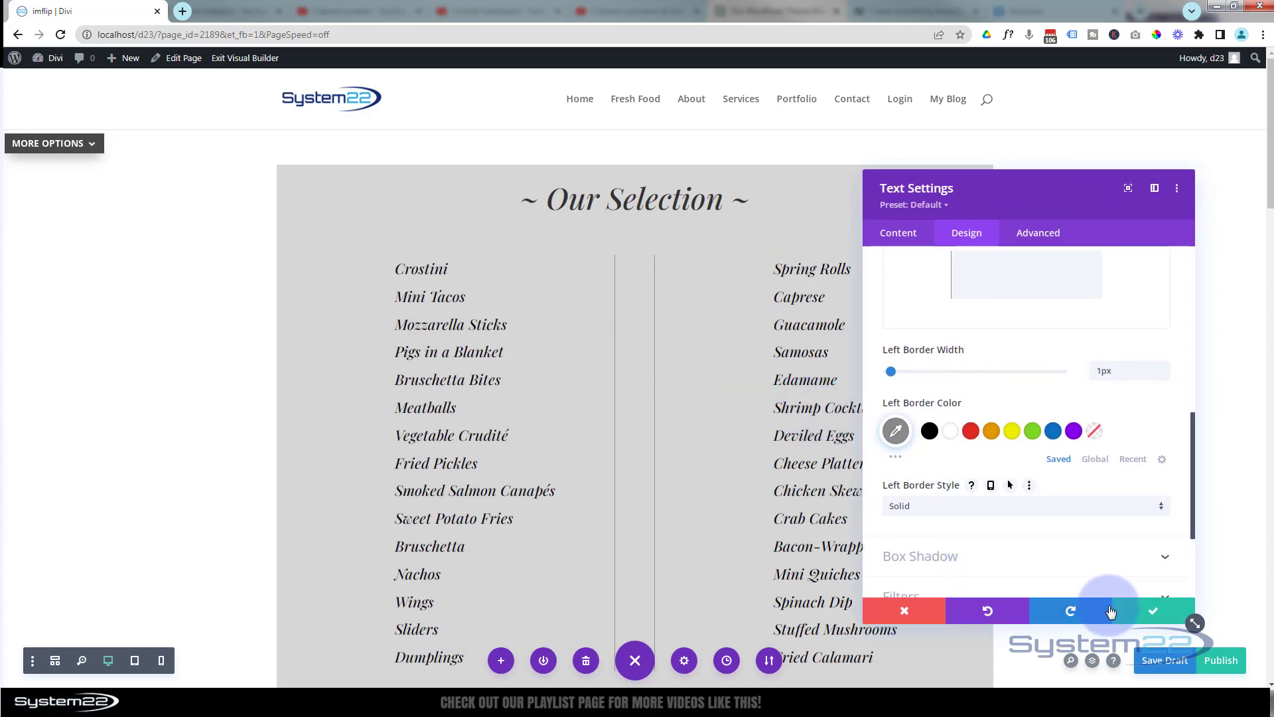
left_click(1149, 618)
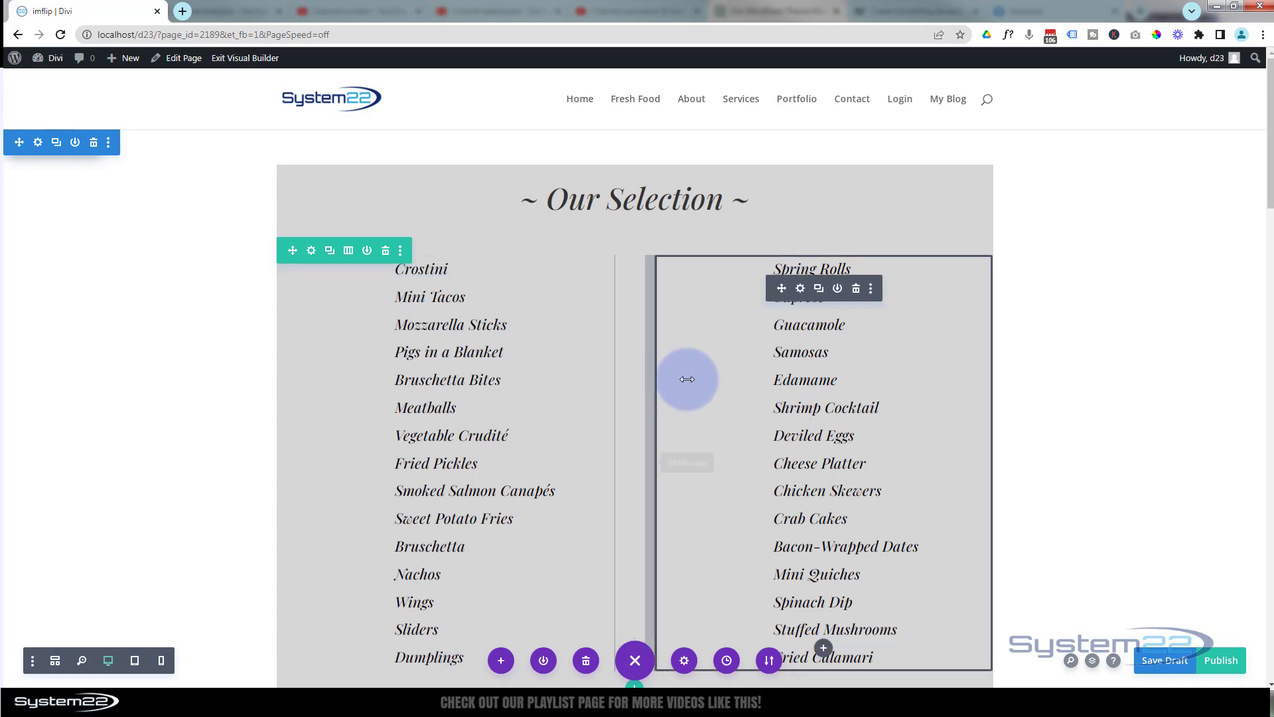
- Enable a custom gutter width for the two-column food list row and set it to 1
left_click(311, 256)
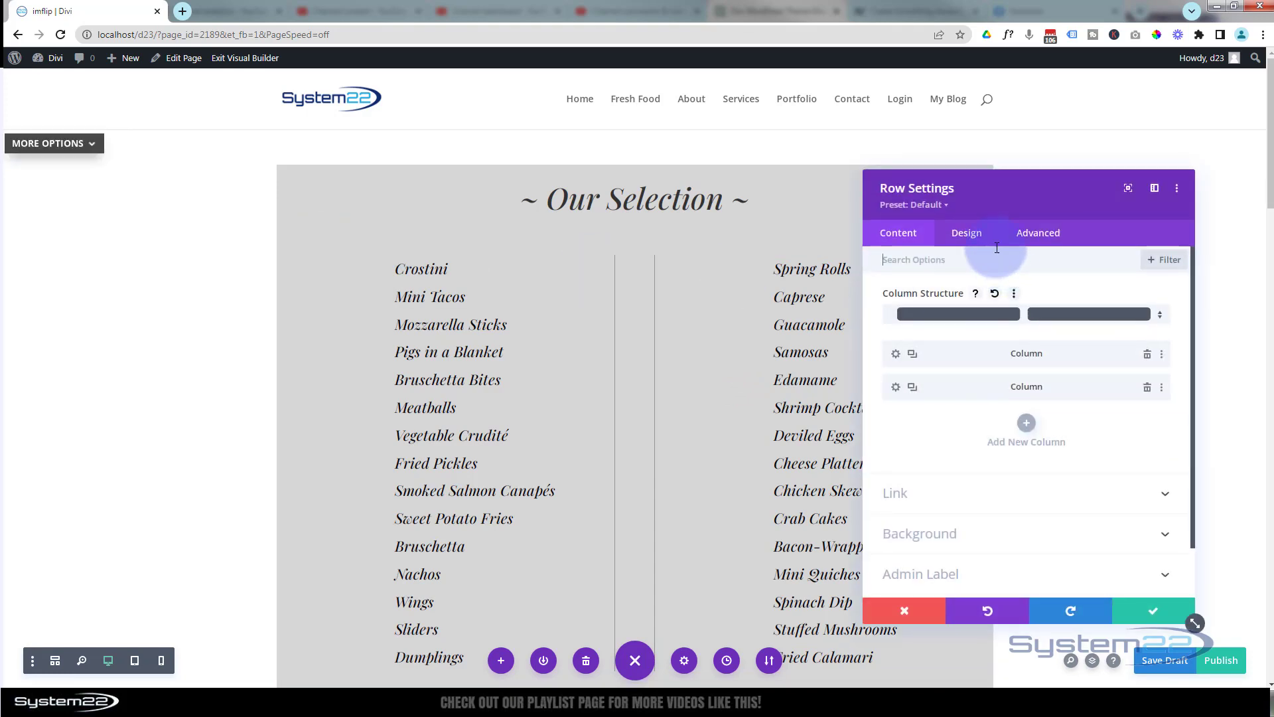
left_click(974, 235)
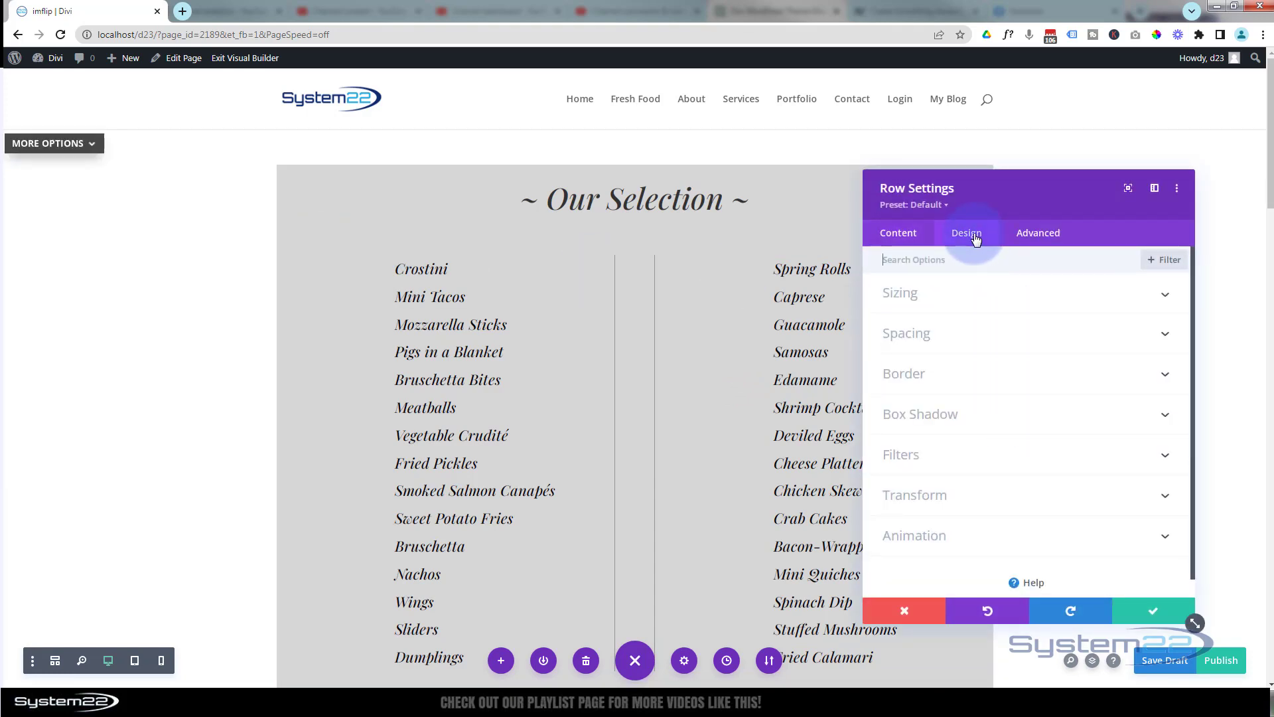
left_click(974, 301)
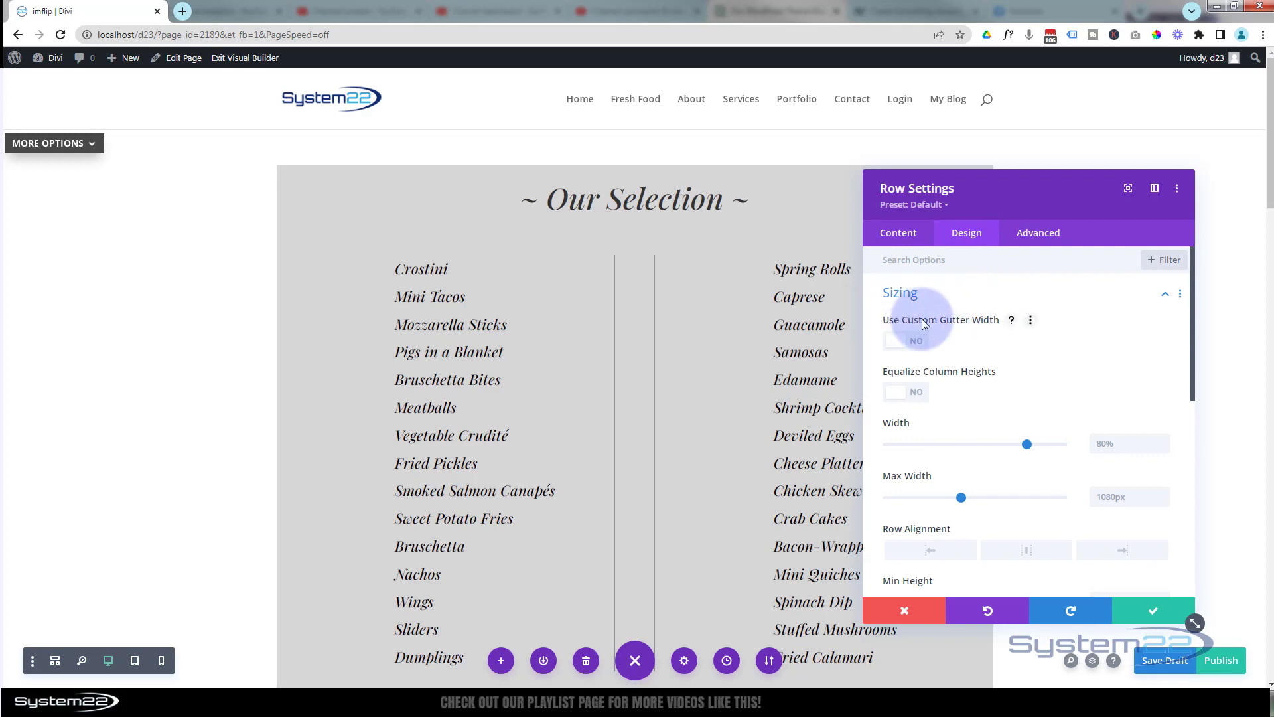
left_click(918, 343)
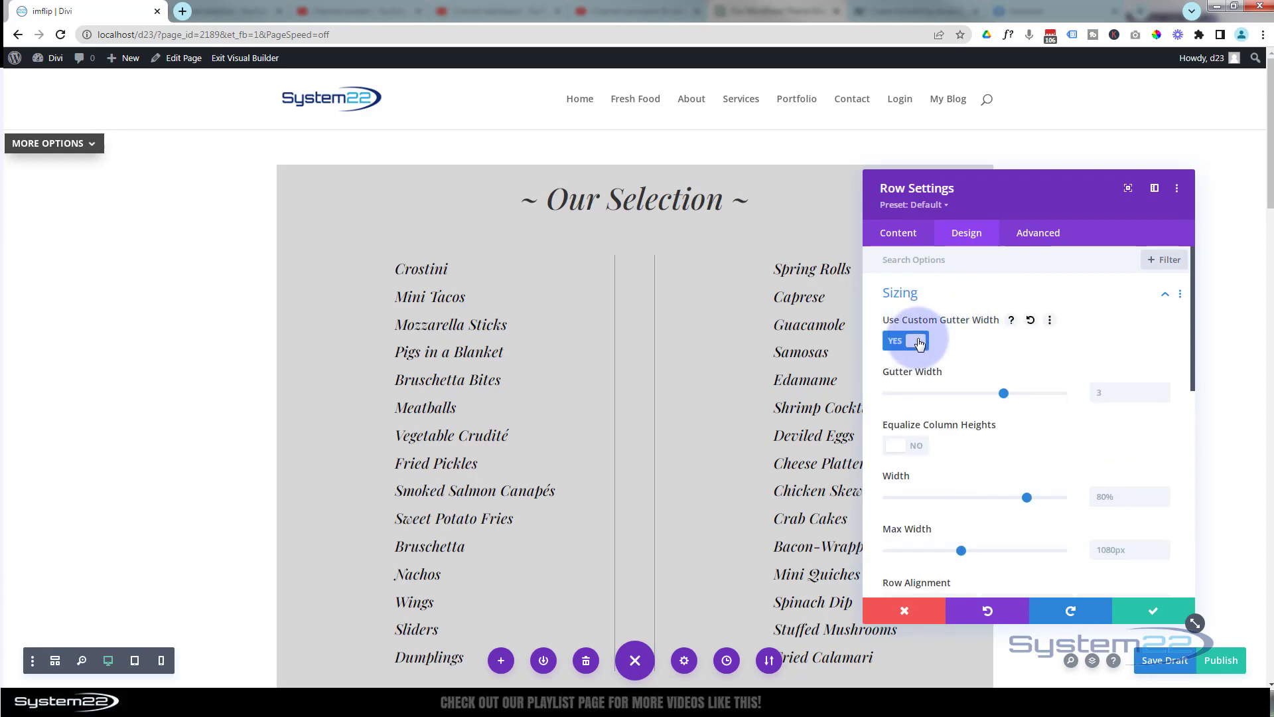
left_click_drag(1004, 394, 870, 397)
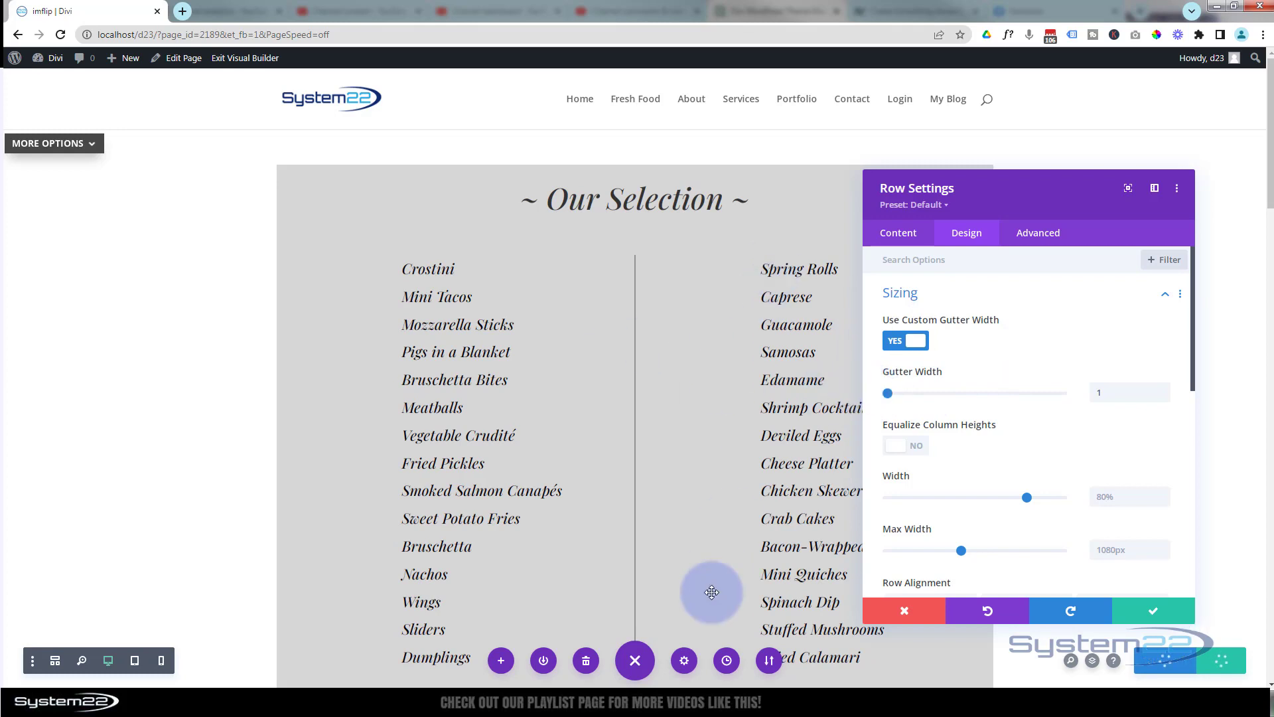
- Set the food list row's bottom padding to 80px and save the row settings
left_click_drag(1082, 213, 749, 353)
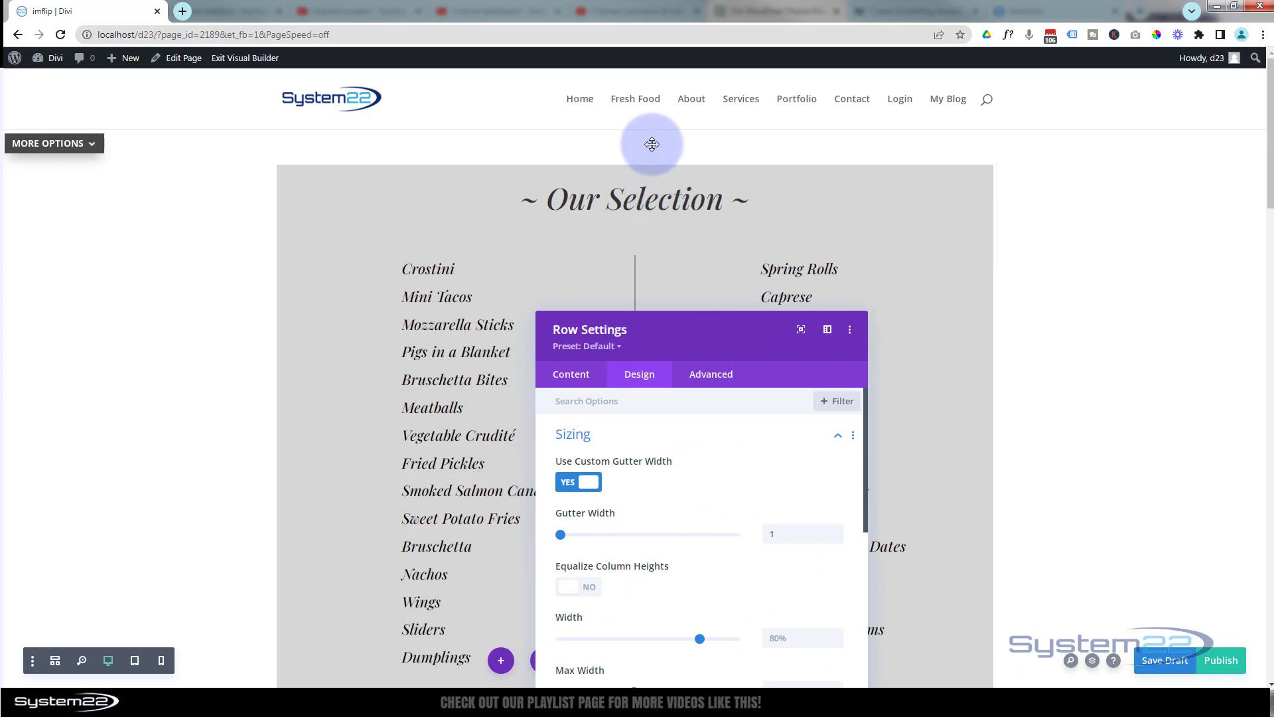
scroll(473, 295, "down", 4)
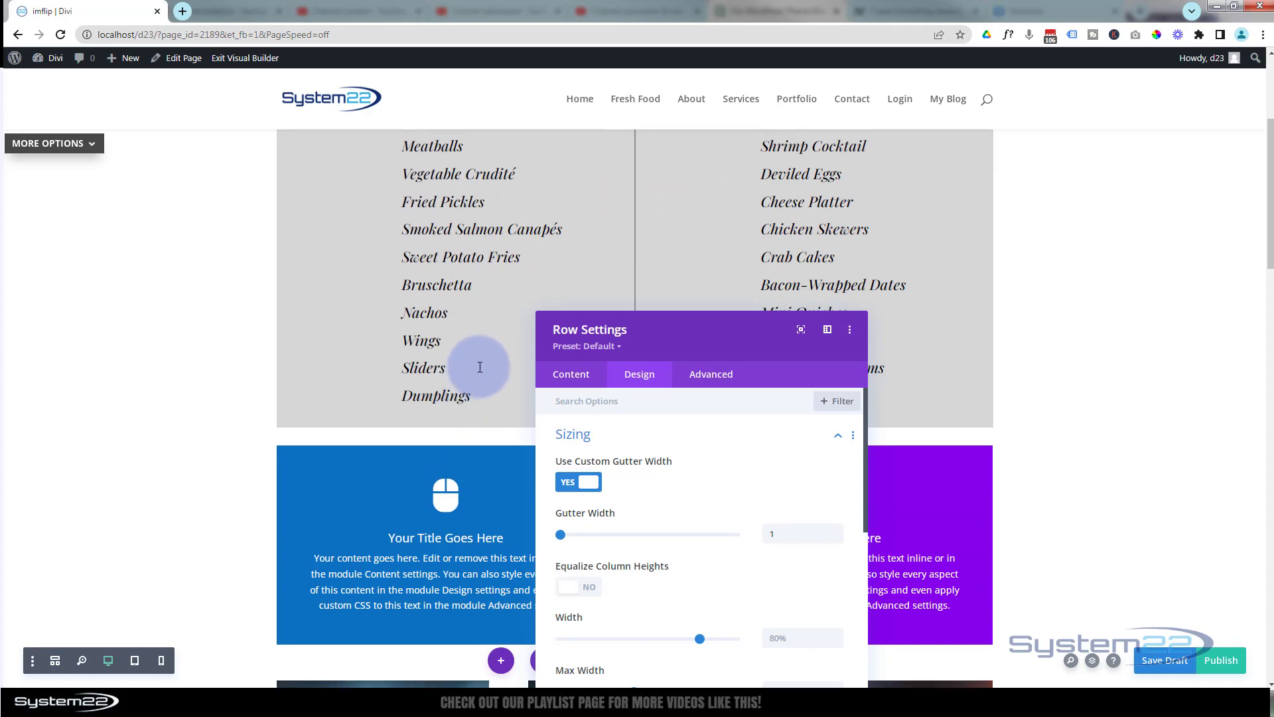
scroll(480, 367, "up", 3)
scroll(480, 367, "up", 1)
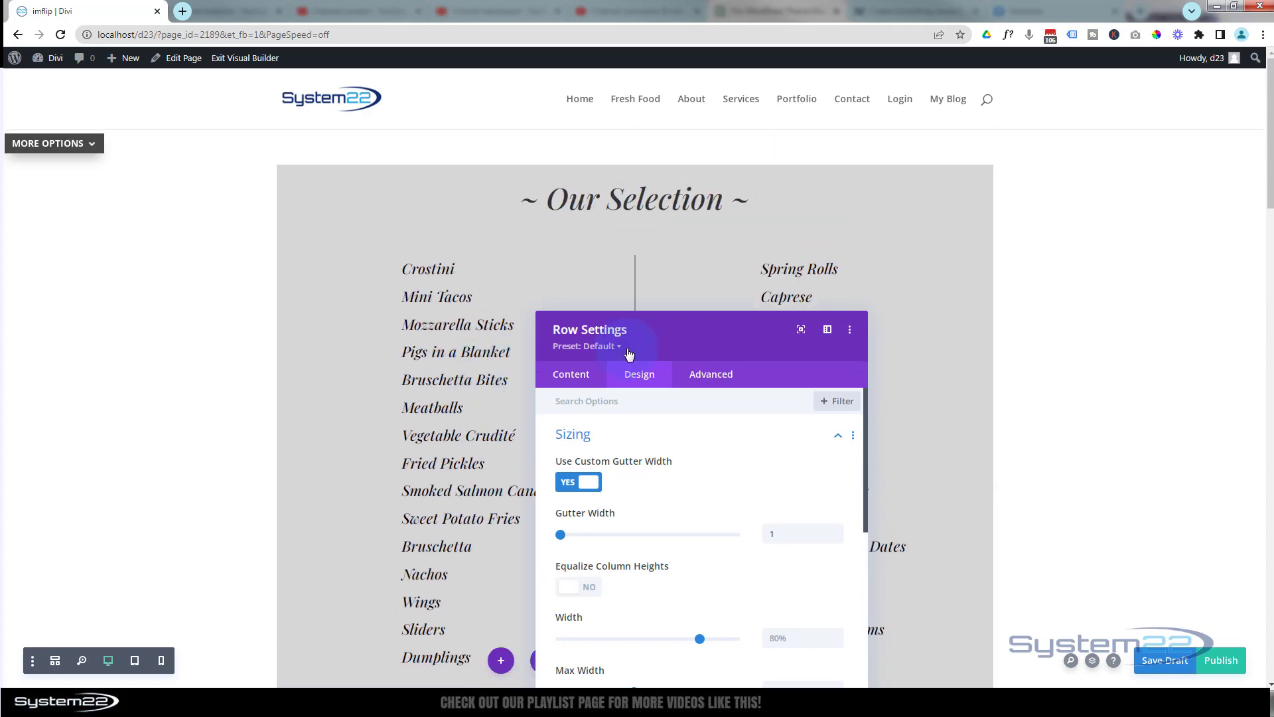
left_click_drag(681, 343, 723, 220)
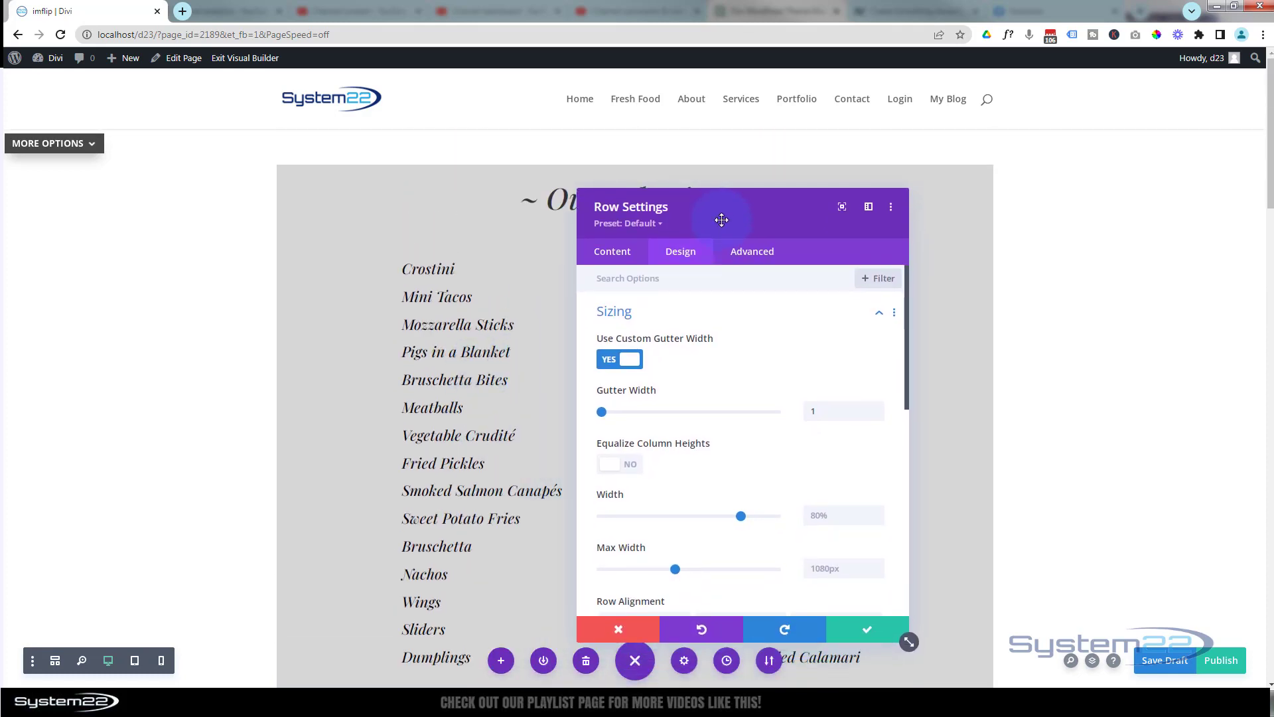
scroll(507, 336, "down", 4)
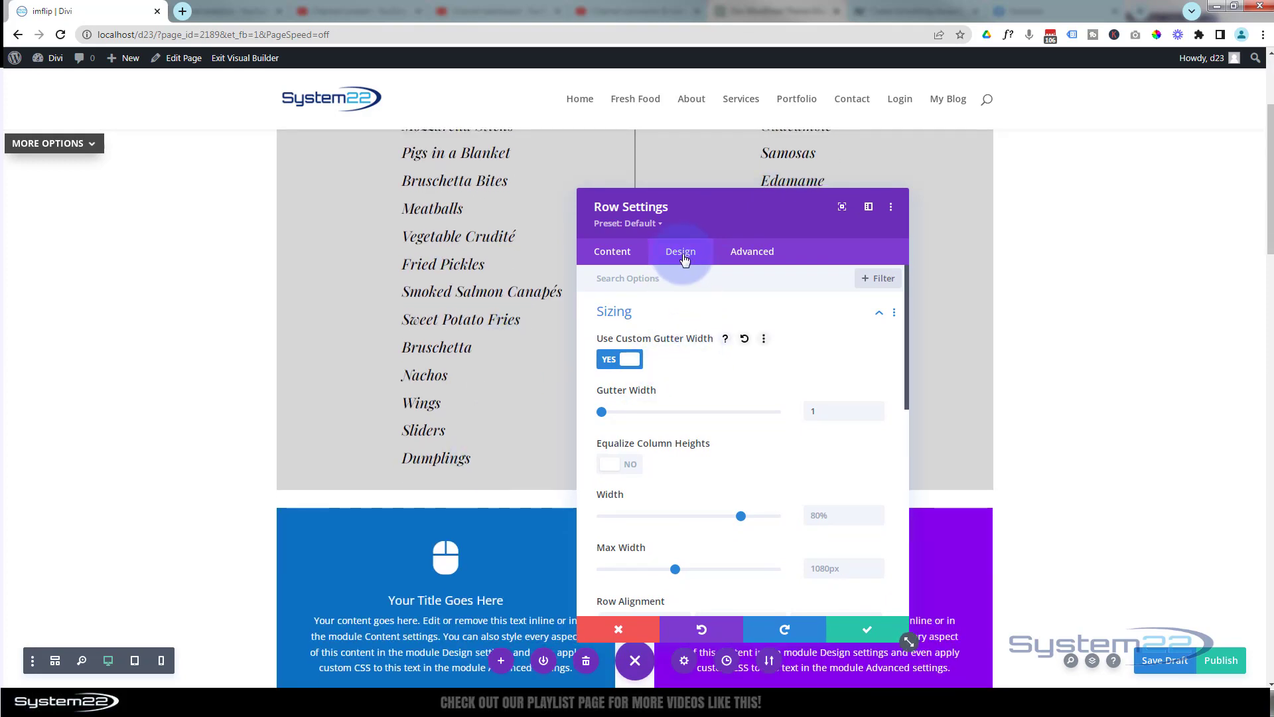
left_click(671, 318)
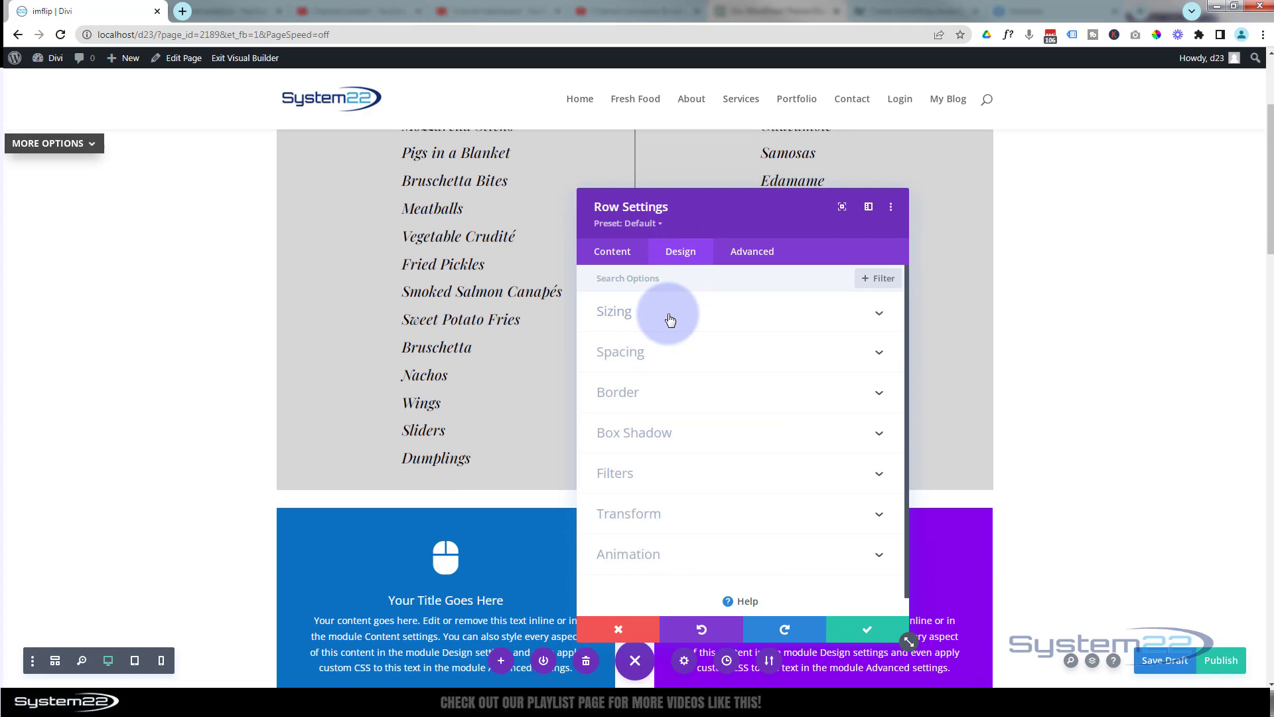
left_click(674, 352)
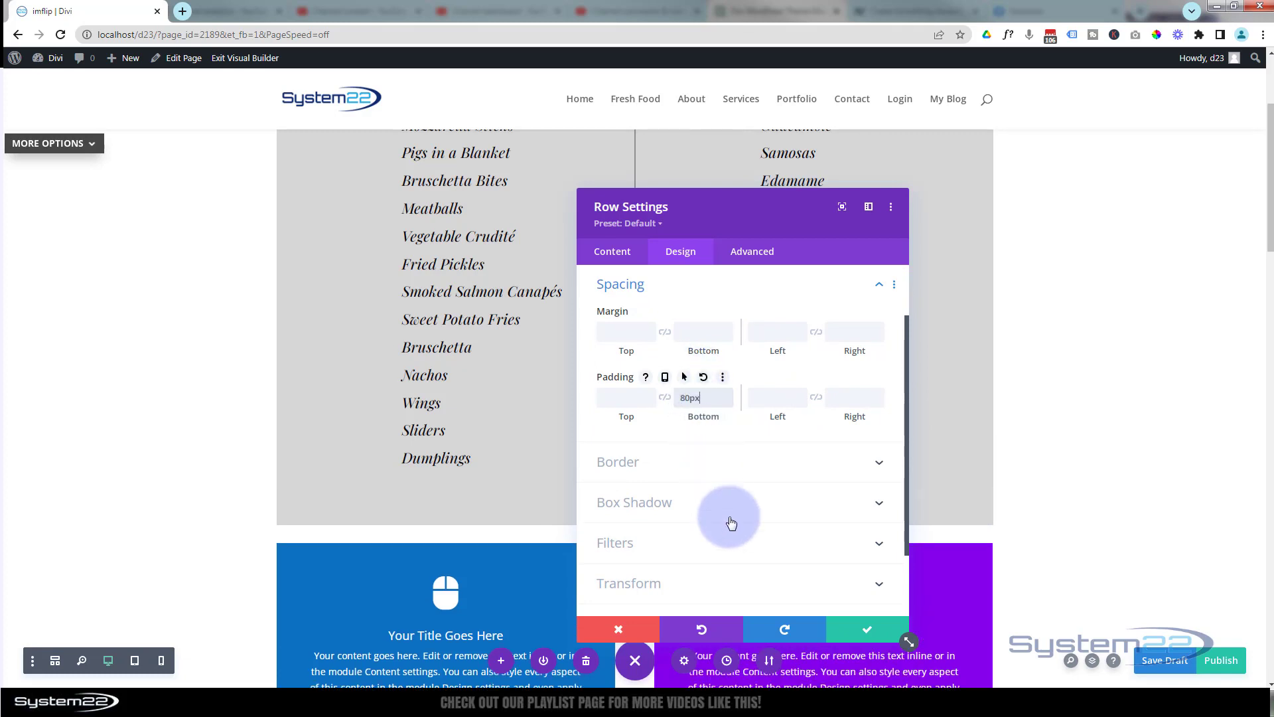
left_click(862, 627)
- Set the Our Selection heading row's top padding to 80px and save the row settings
scroll(661, 391, "up", 3)
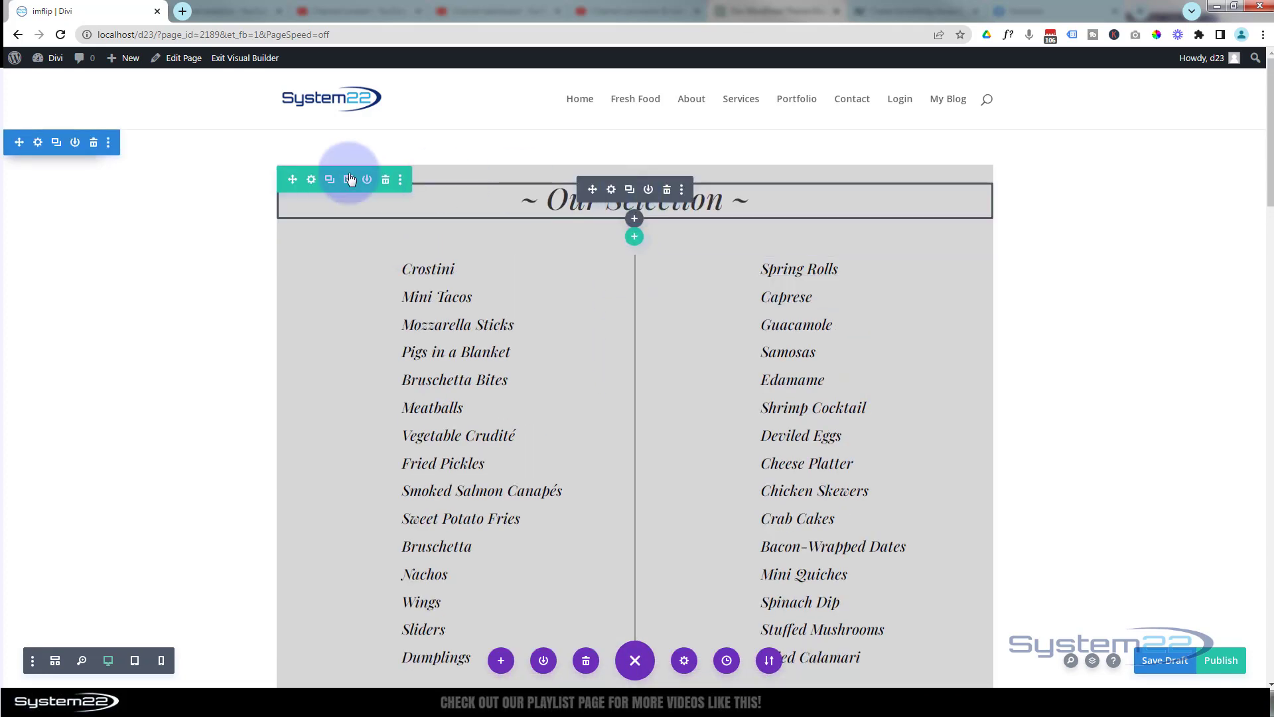
left_click(311, 181)
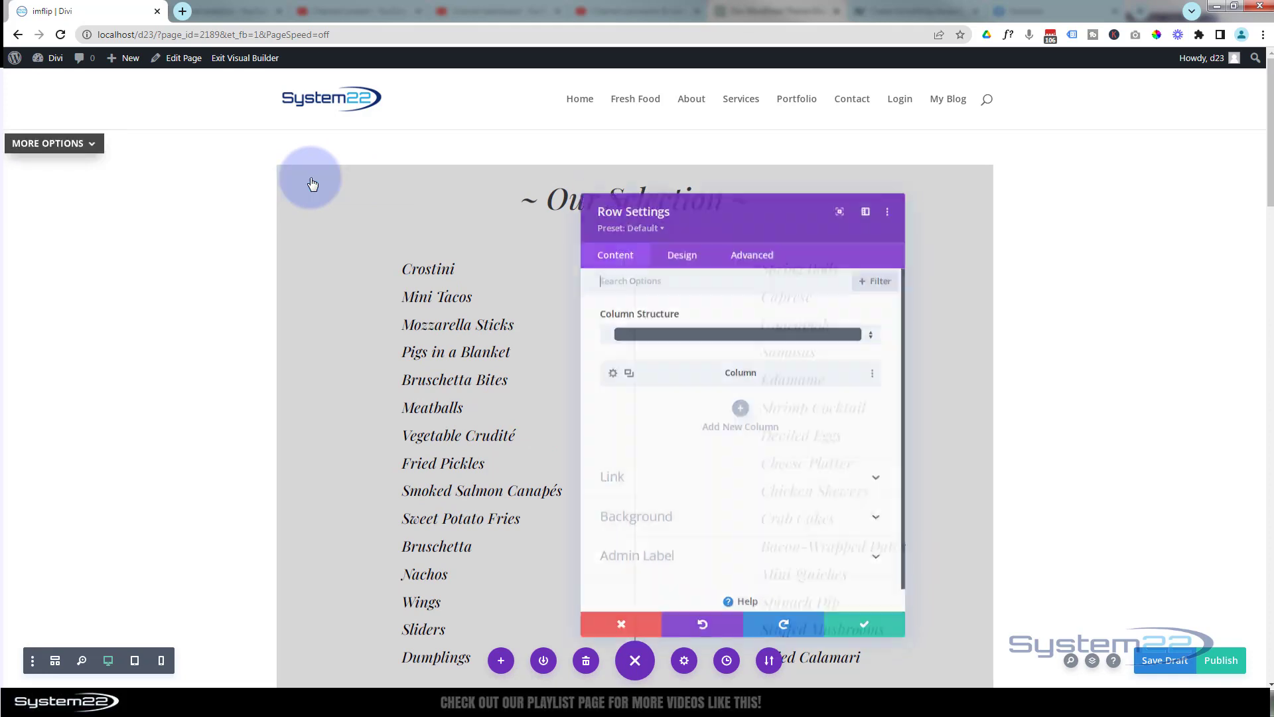
left_click(687, 256)
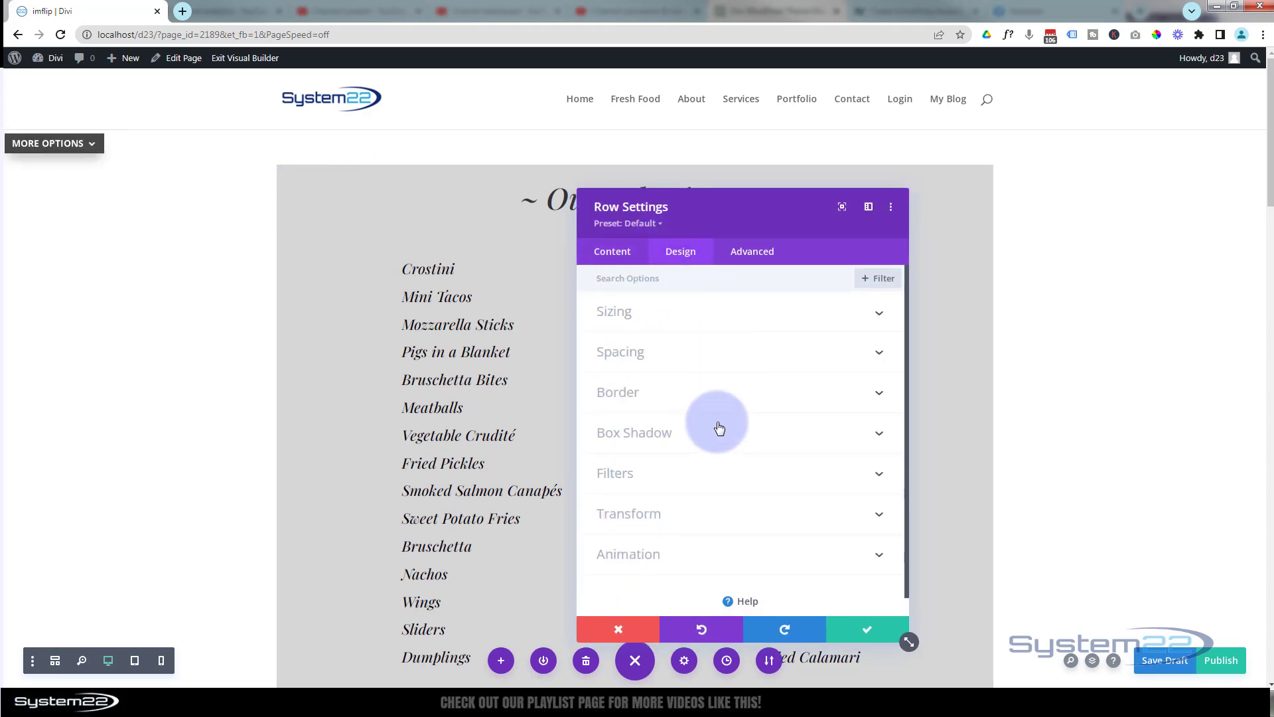
left_click(735, 364)
left_click(611, 397)
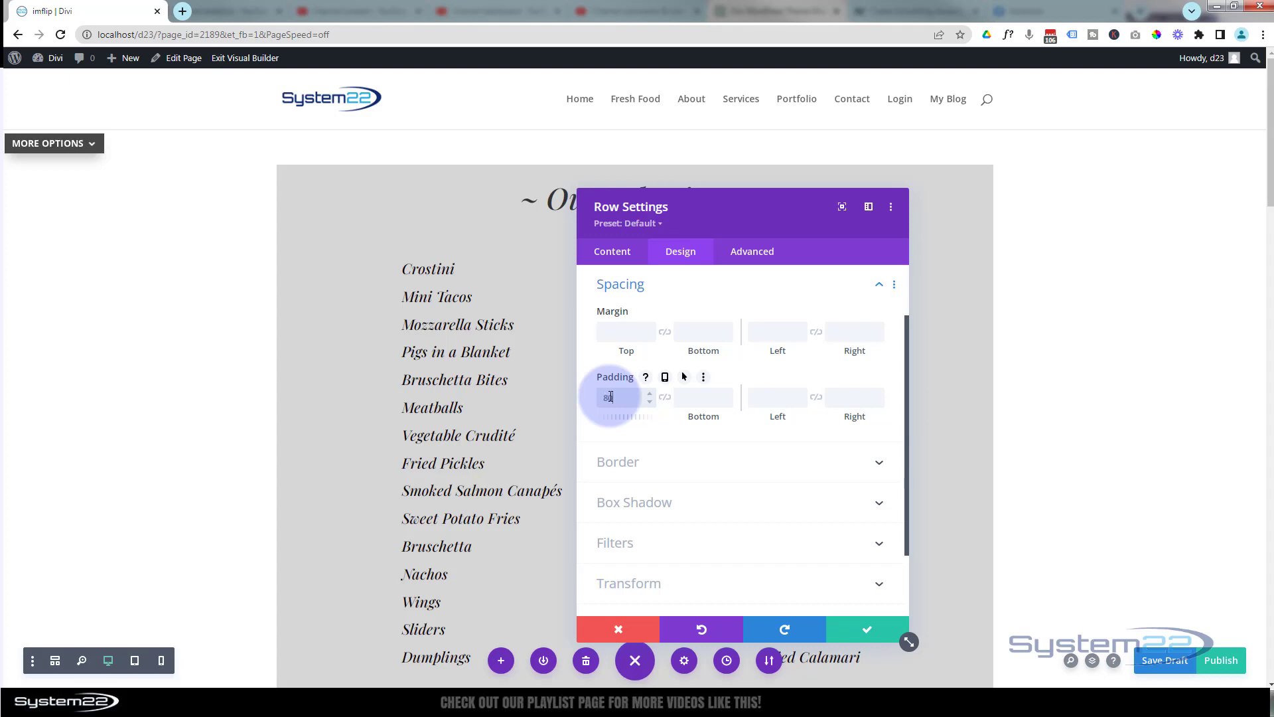
type("80px")
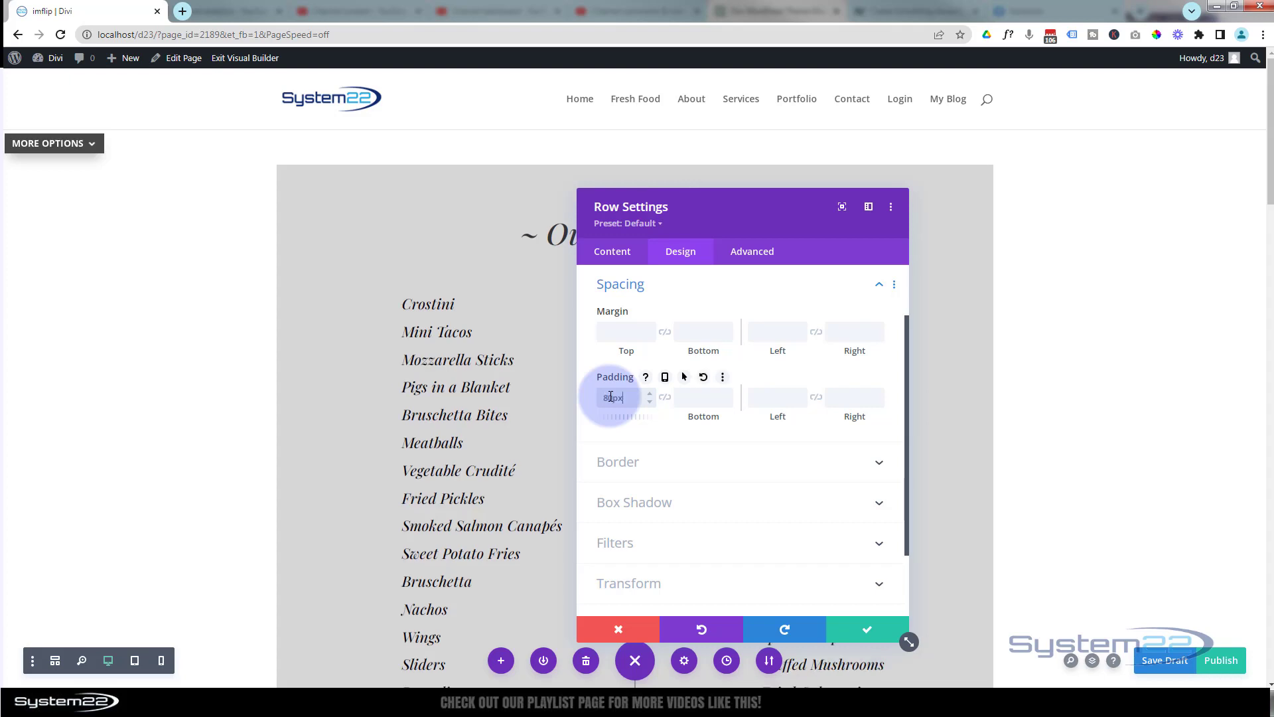
left_click(867, 629)
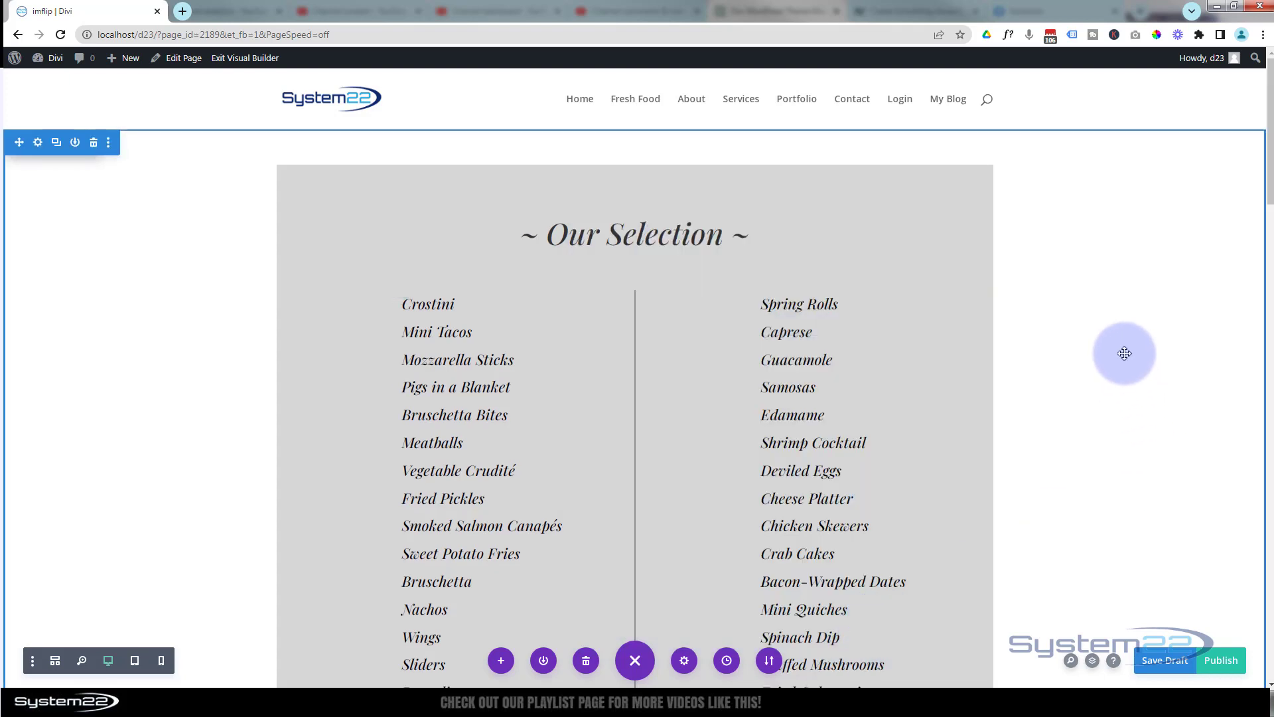
- Examine the spacing and centre divider of the whole menu section in the desktop layout
scroll(1125, 353, "down", 2)
scroll(1125, 353, "down", 2)
scroll(1125, 353, "up", 4)
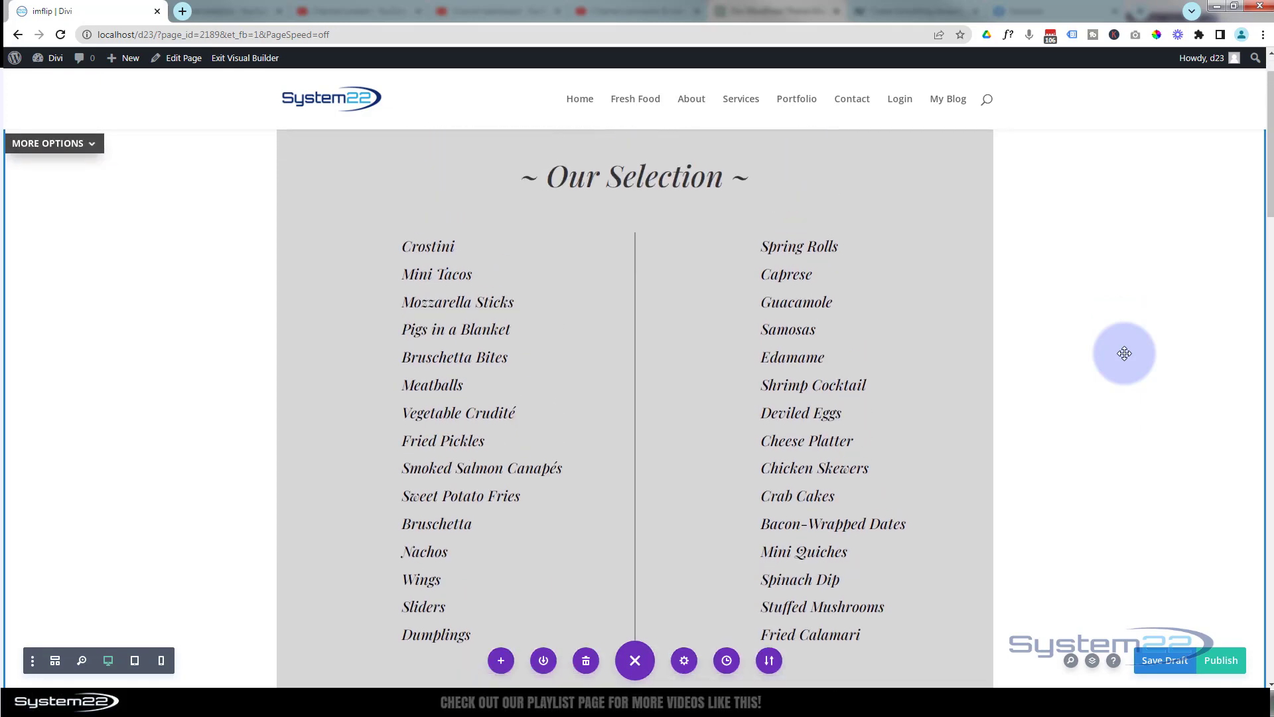
scroll(1125, 353, "down", 1)
scroll(1125, 353, "up", 1)
scroll(1125, 353, "down", 1)
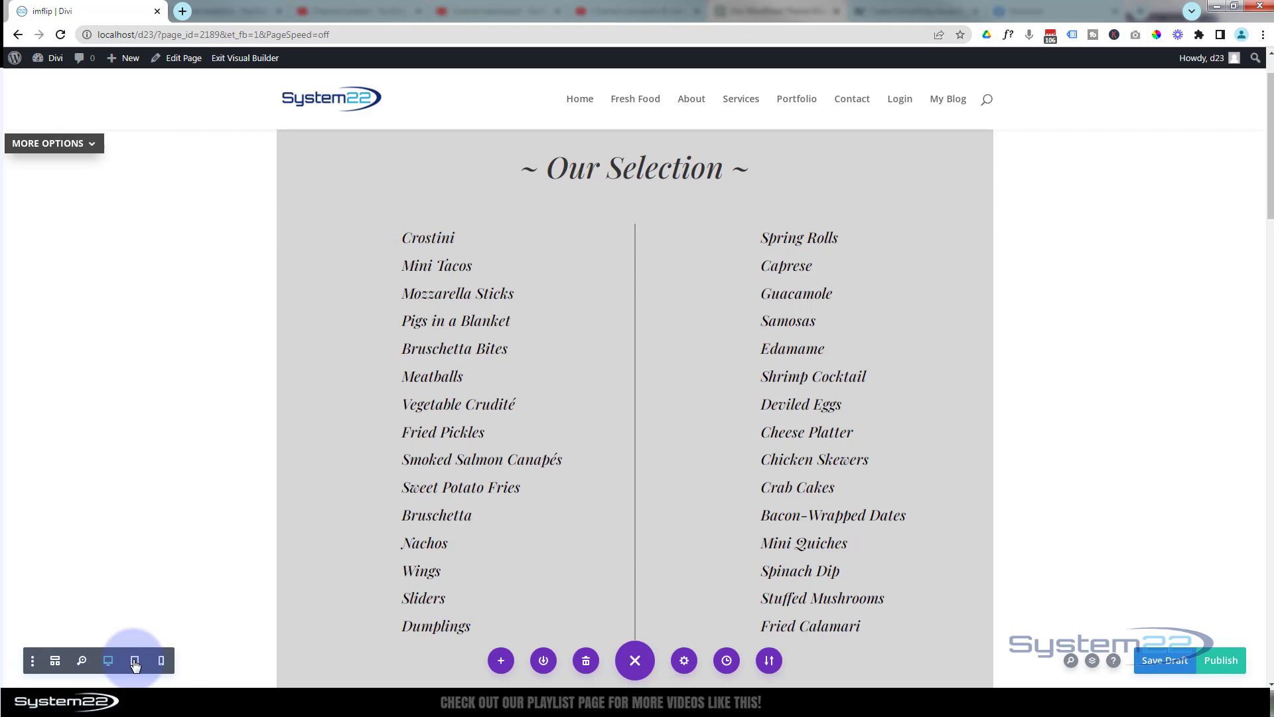
left_click(638, 666)
left_click(636, 662)
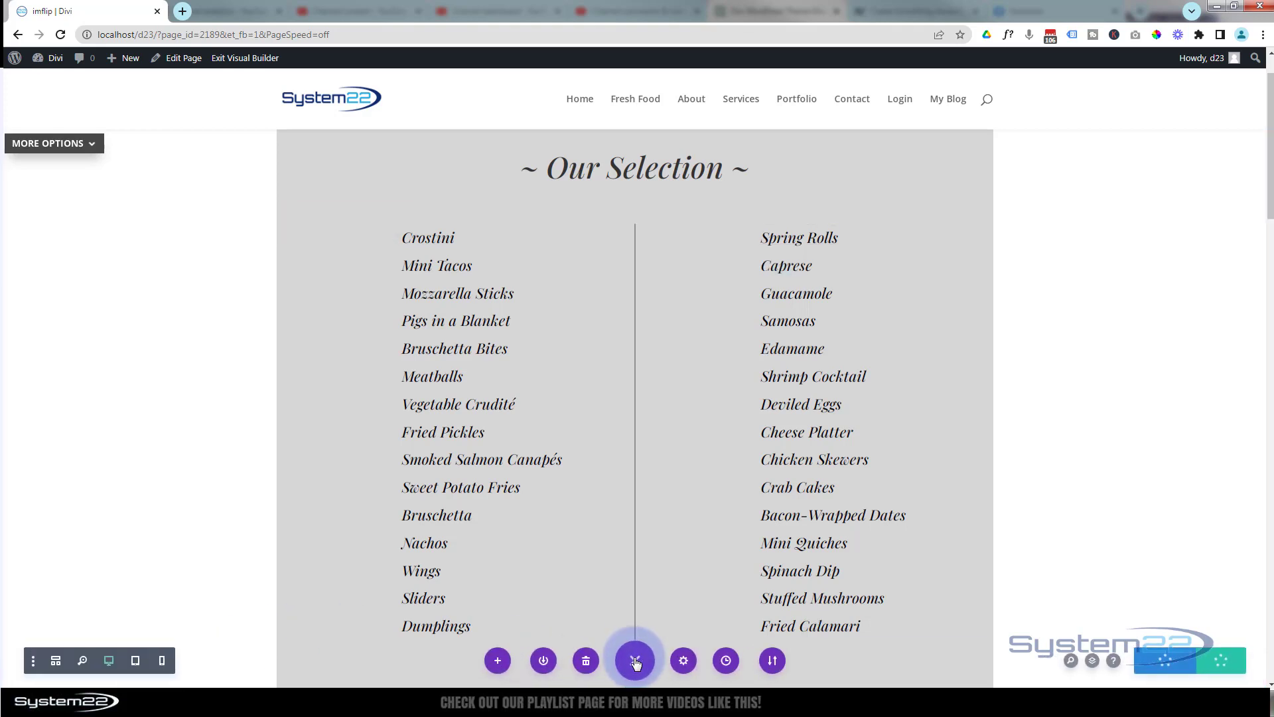
- Preview the menu section in the tablet and phone layouts and check how the two food lists and their borders are arranged
left_click(136, 663)
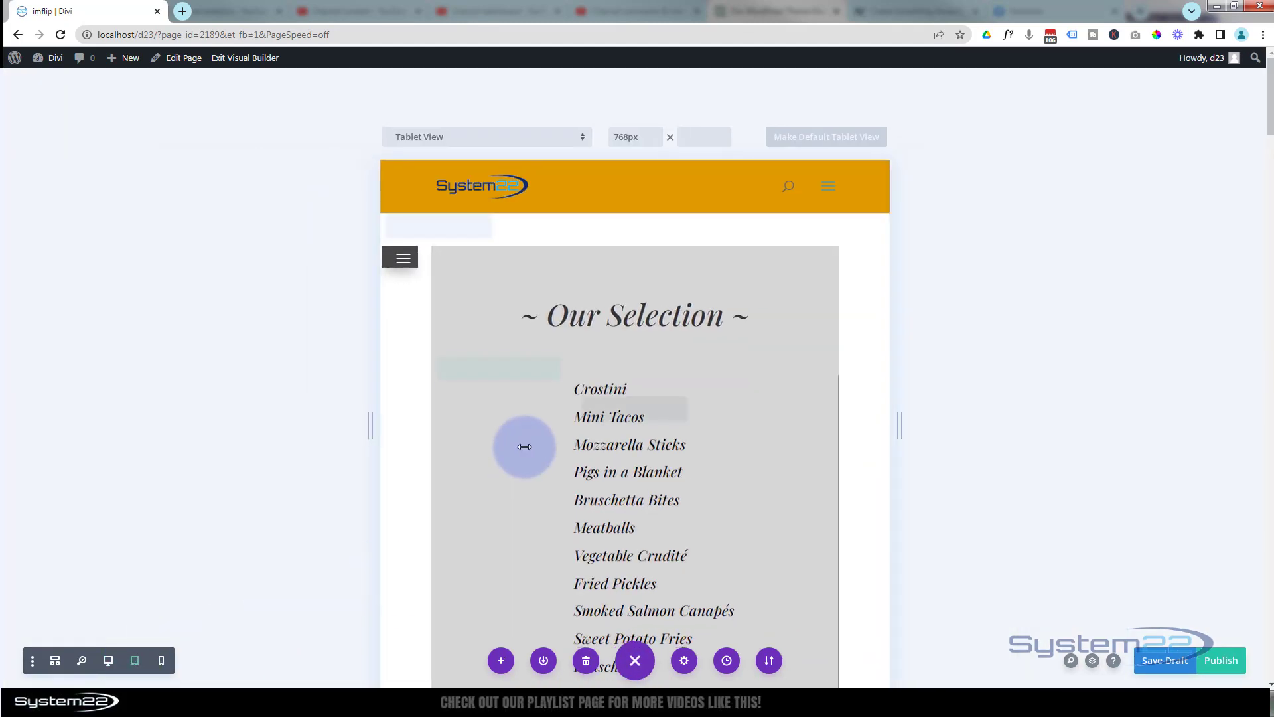
scroll(524, 447, "down", 9)
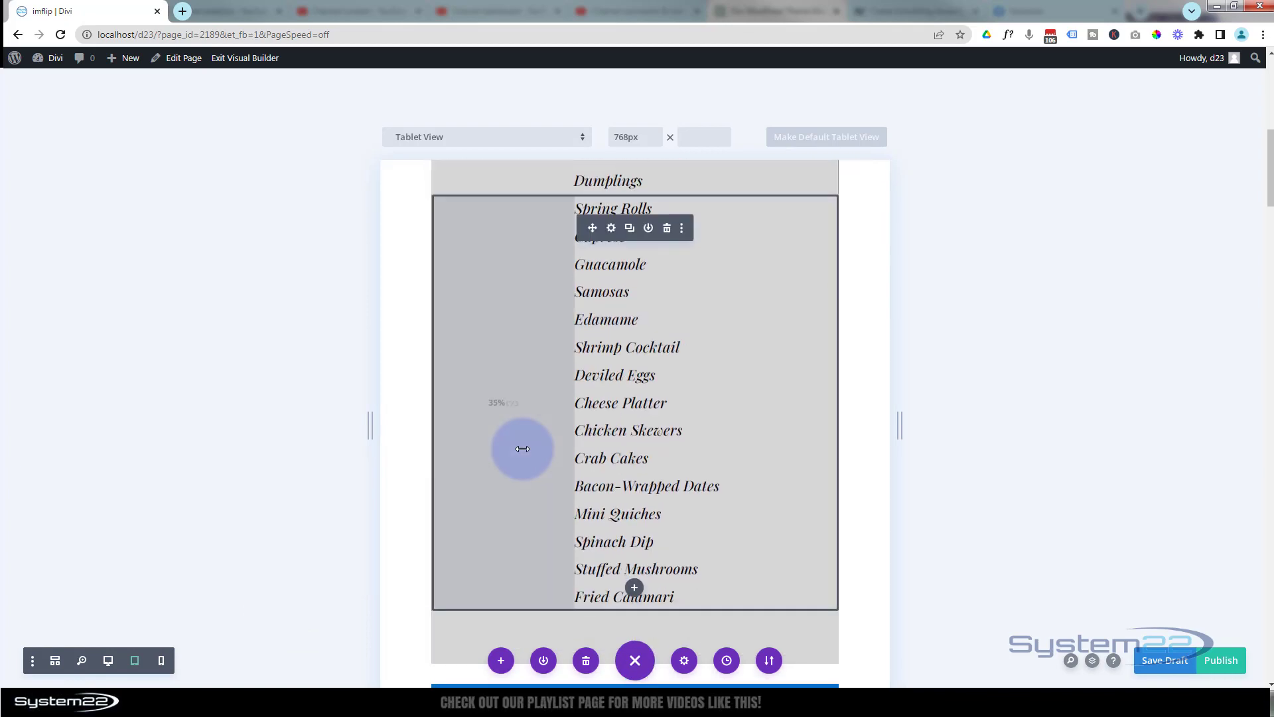
scroll(522, 448, "down", 3)
scroll(522, 449, "up", 5)
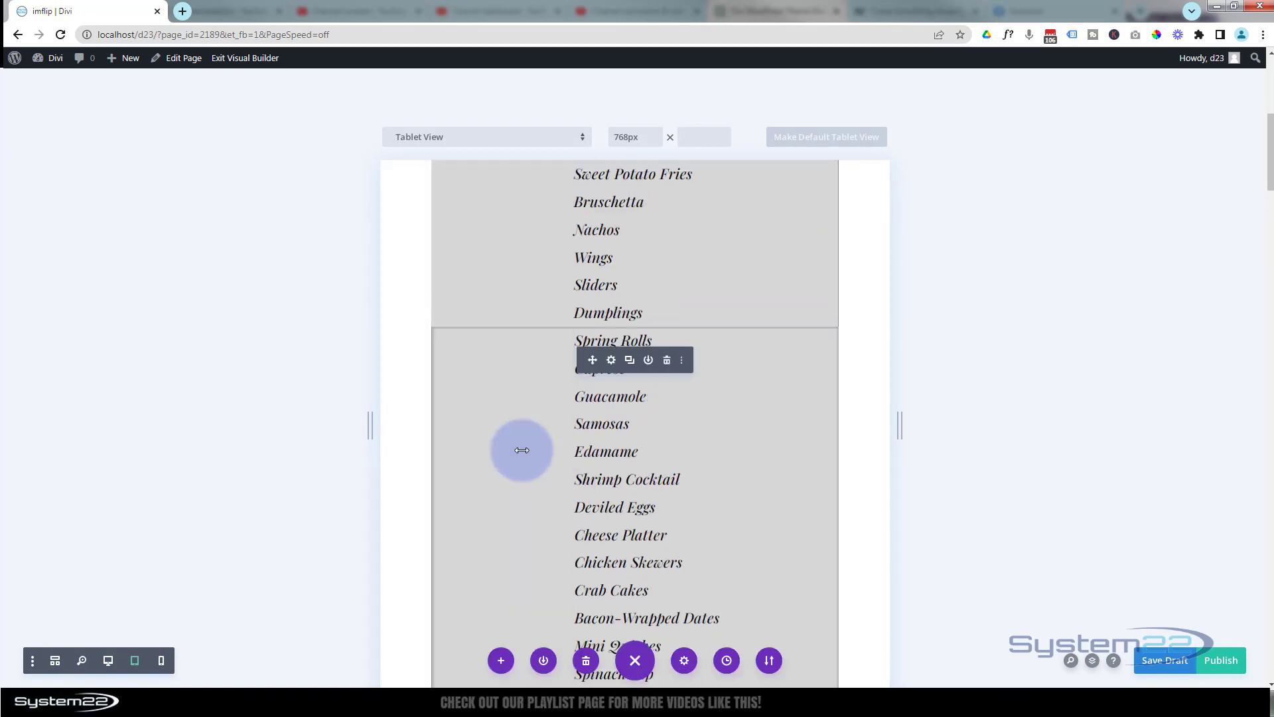
scroll(522, 450, "up", 2)
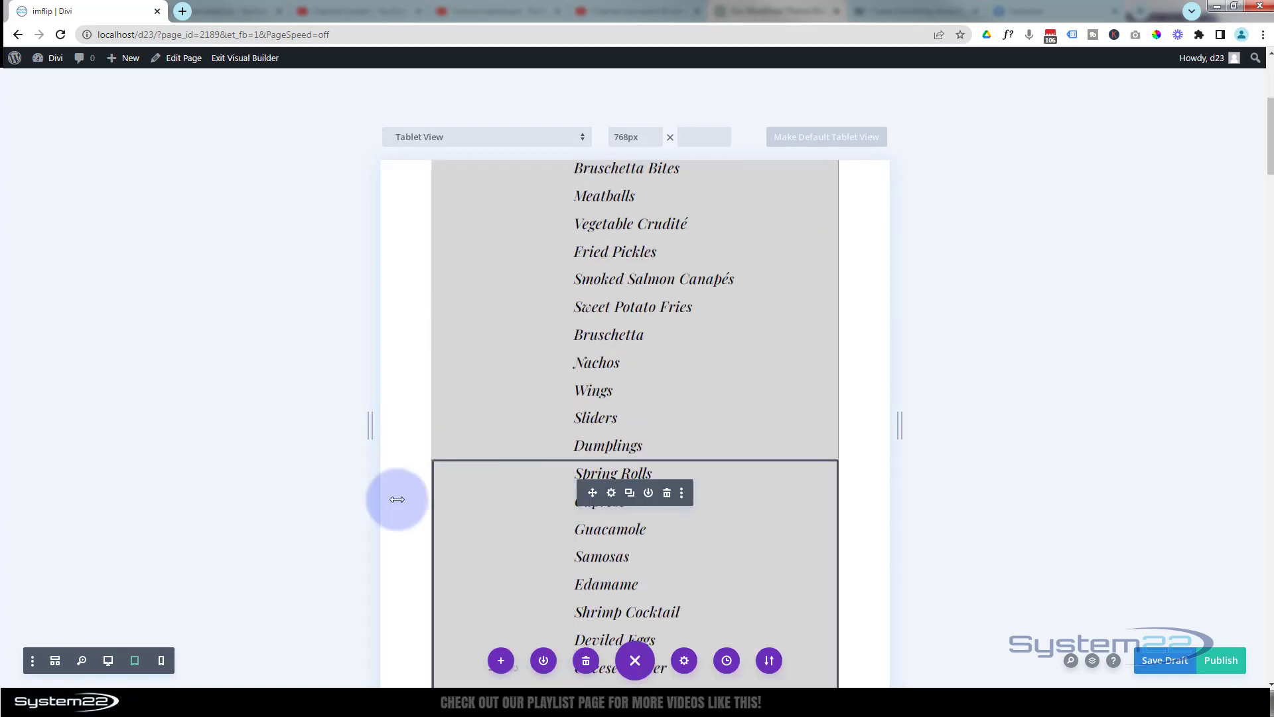
left_click(161, 660)
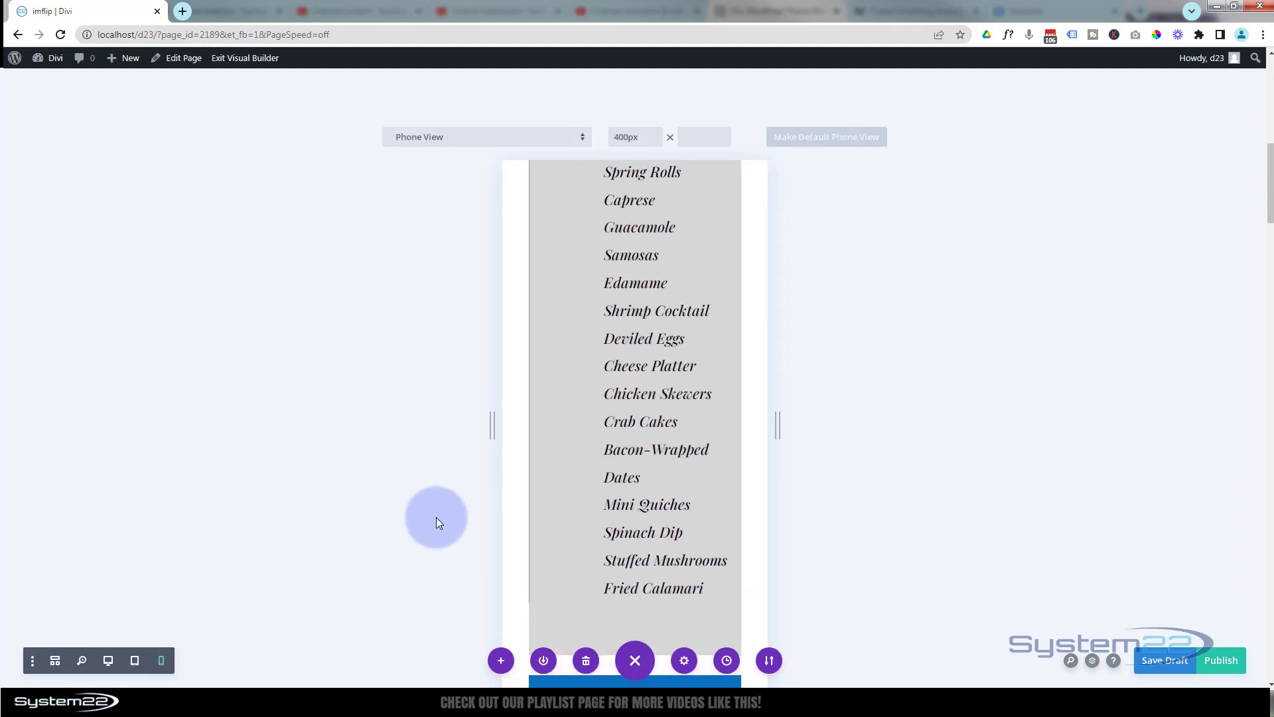
scroll(579, 542, "up", 3)
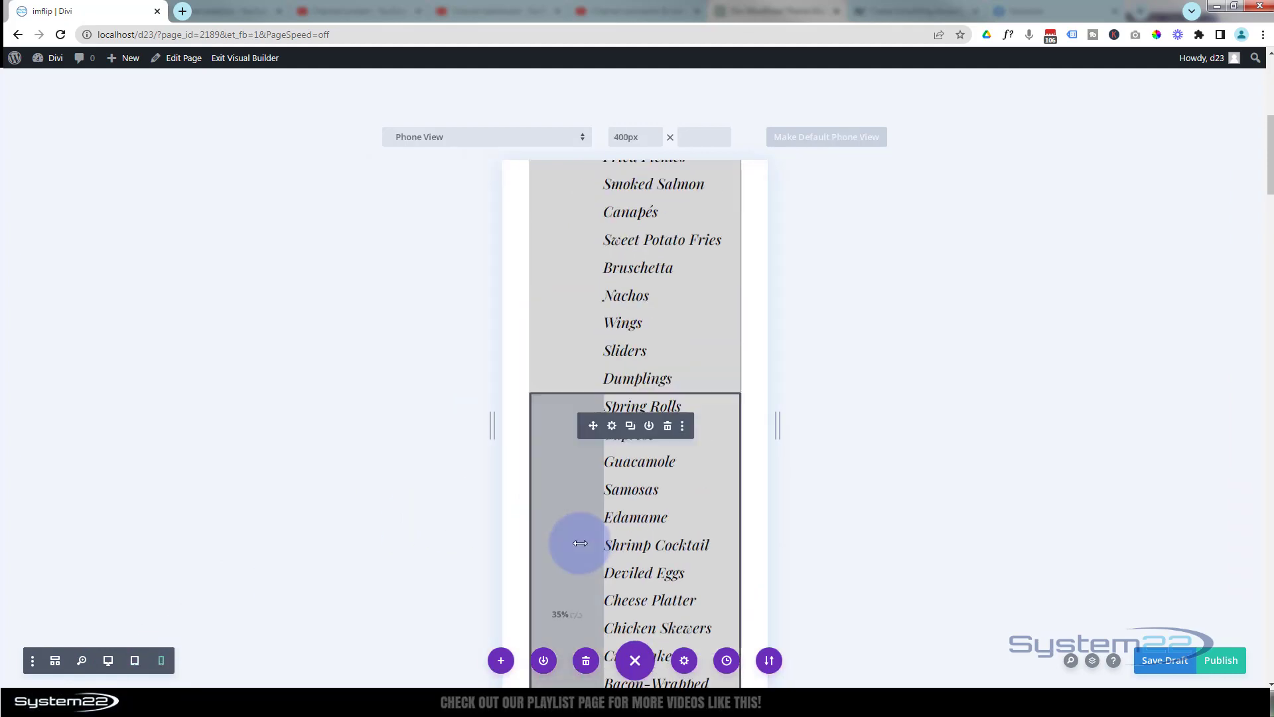
scroll(580, 543, "up", 5)
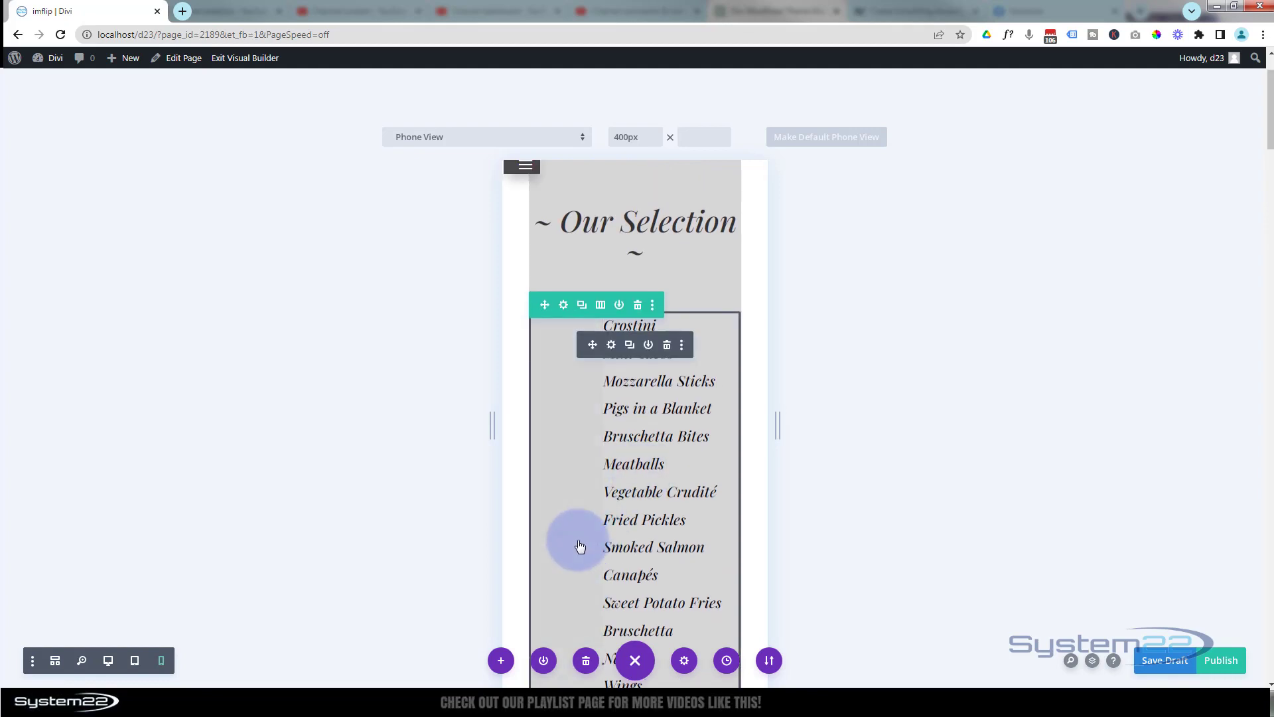
scroll(579, 546, "up", 1)
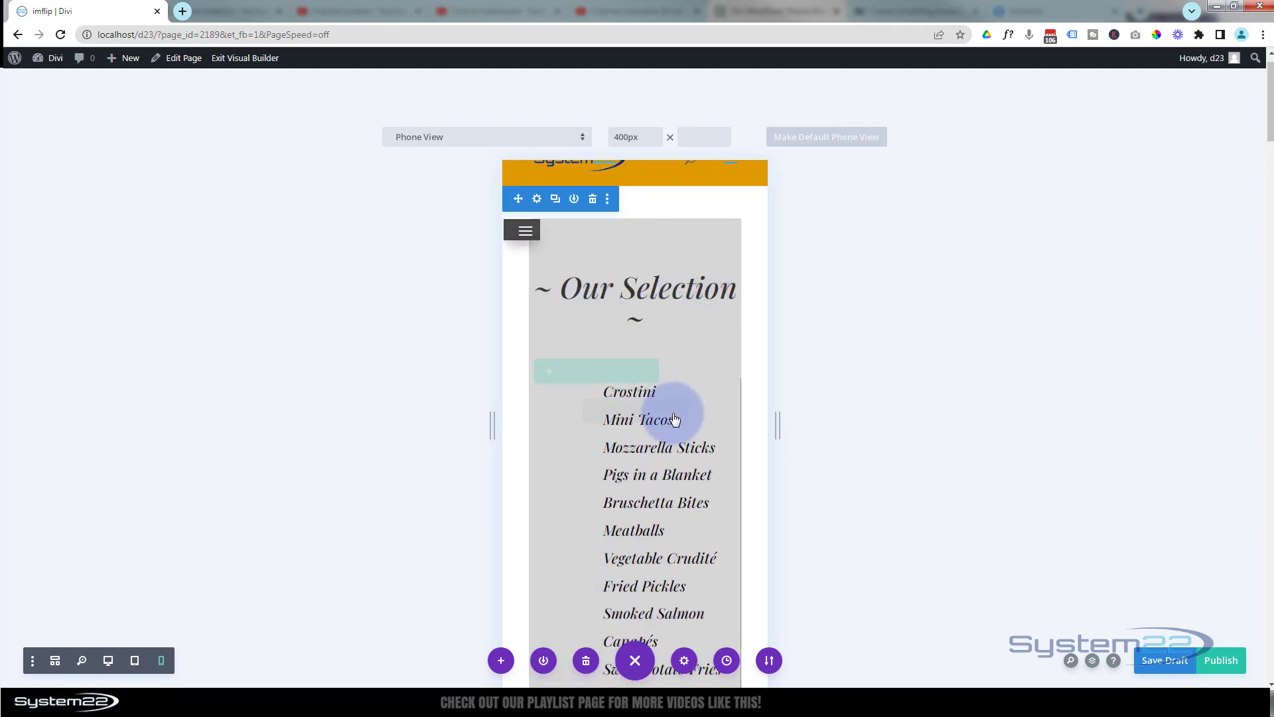
- In tablet view, add the custom CSS display:flex; to the main element of the food list row
left_click(135, 664)
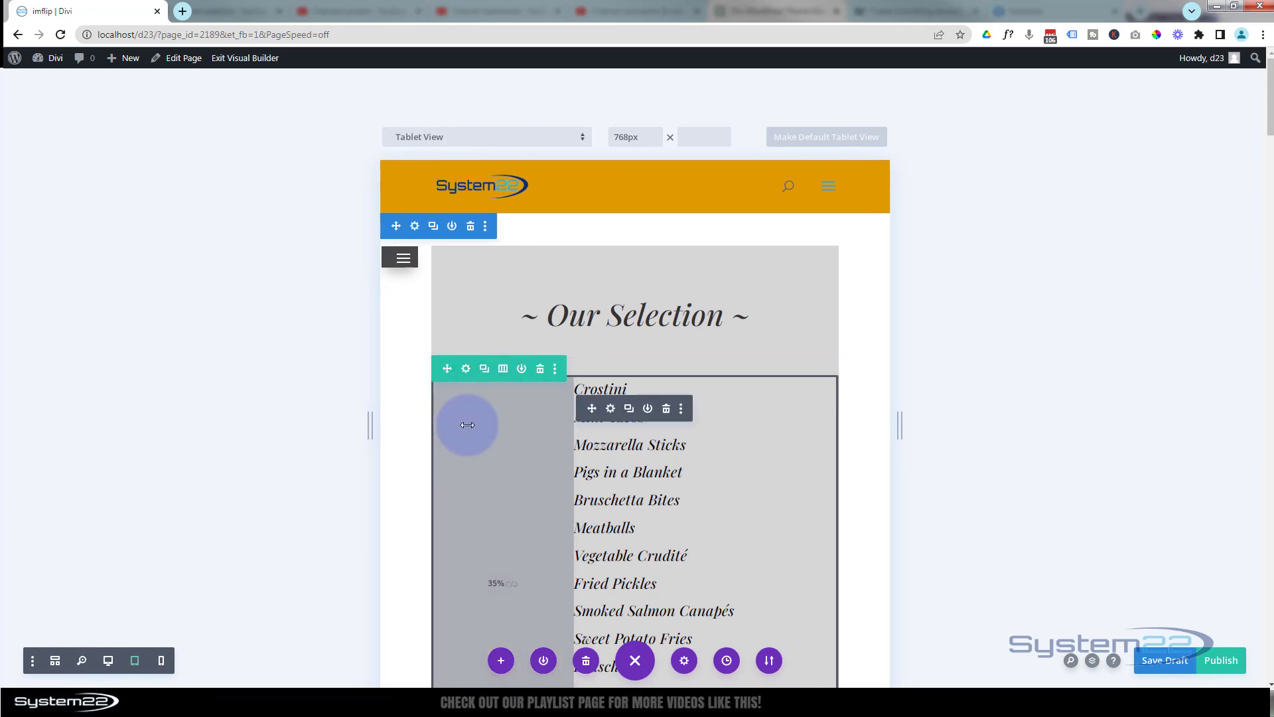
left_click(466, 371)
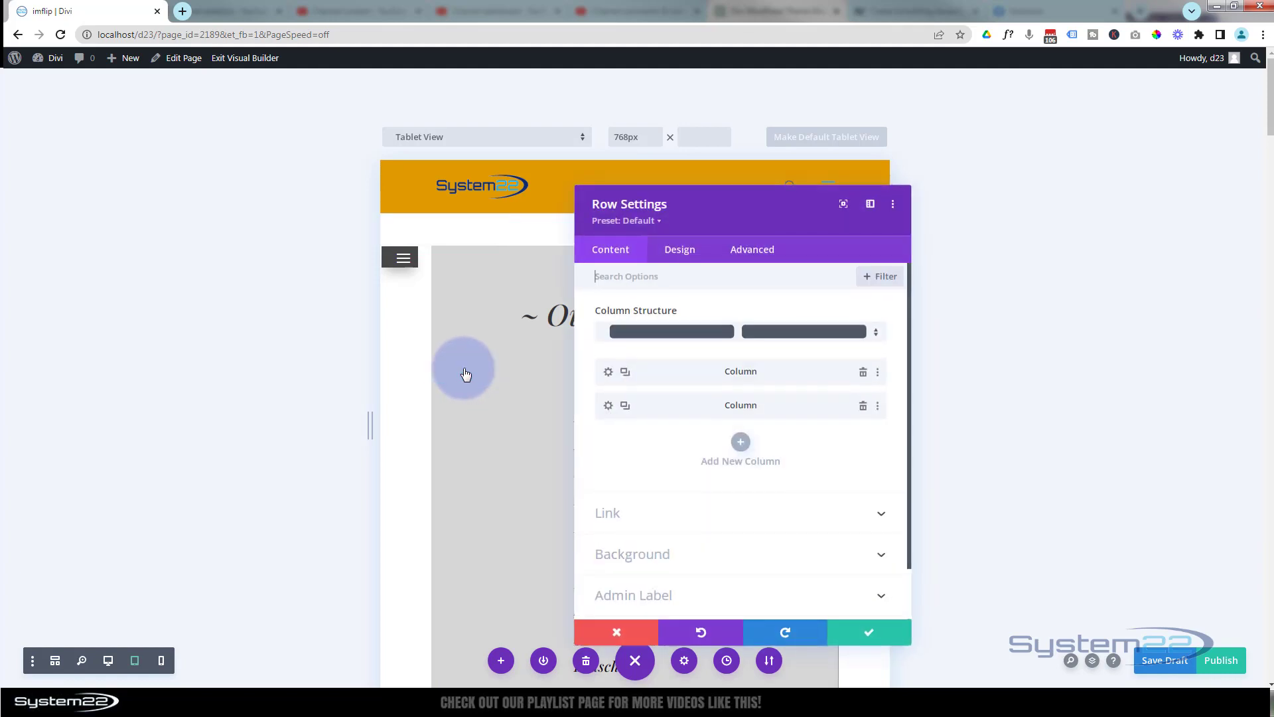
left_click(767, 256)
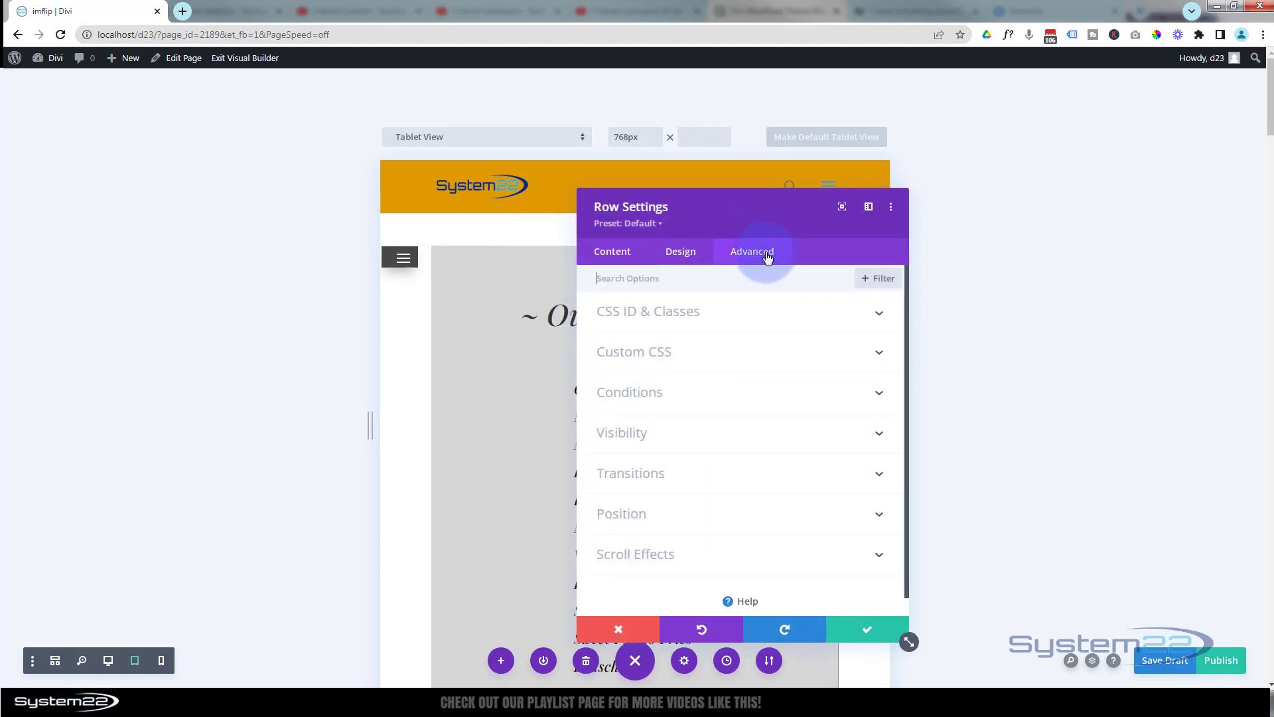
left_click_drag(714, 215, 900, 205)
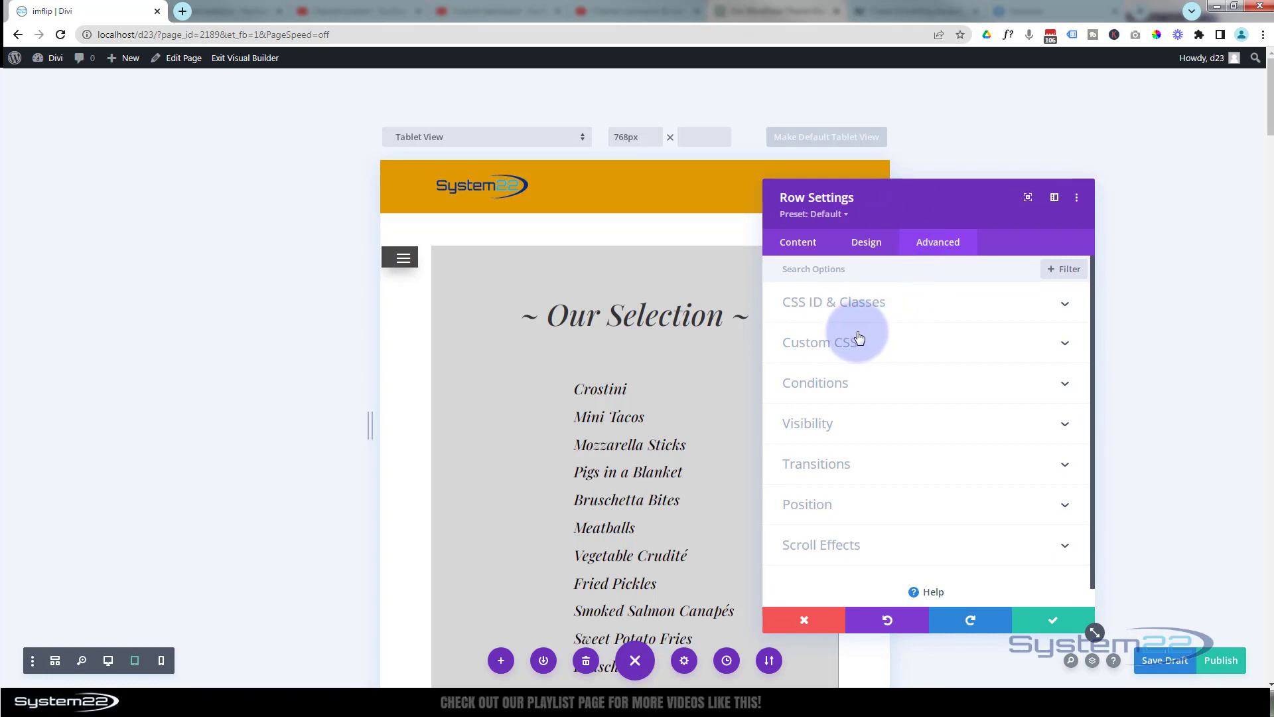
left_click(894, 349)
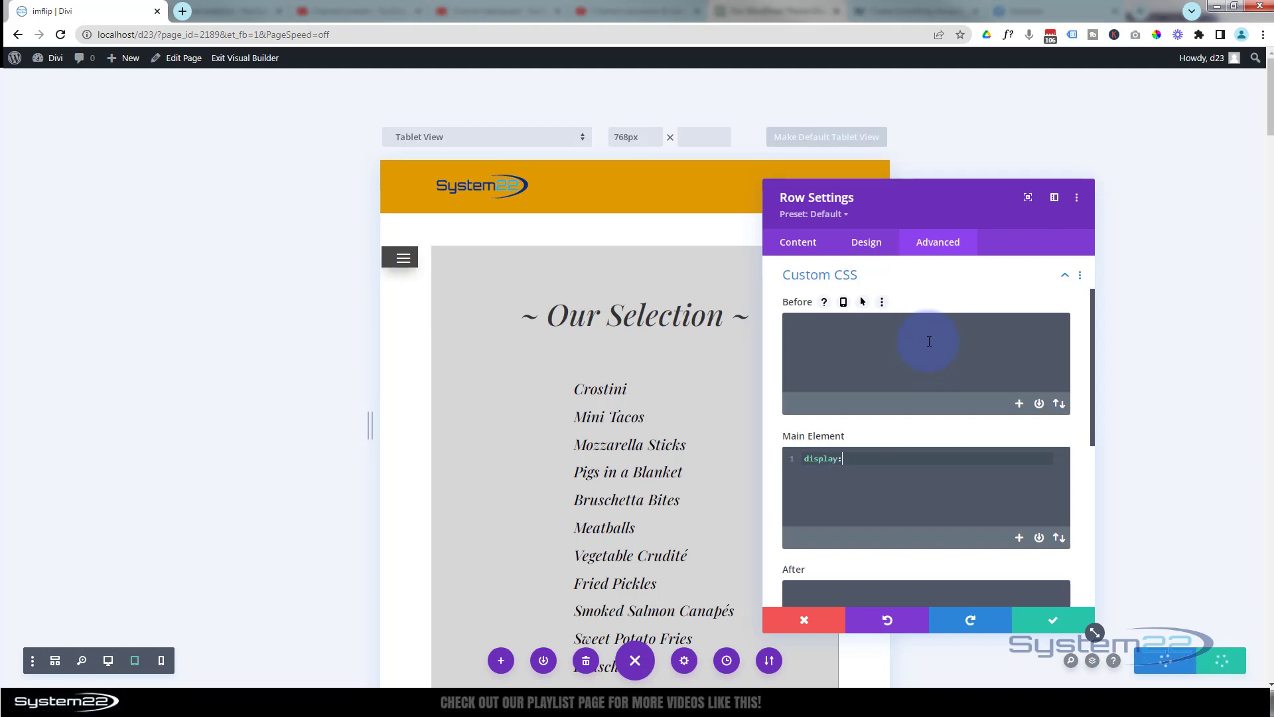
type("flex;")
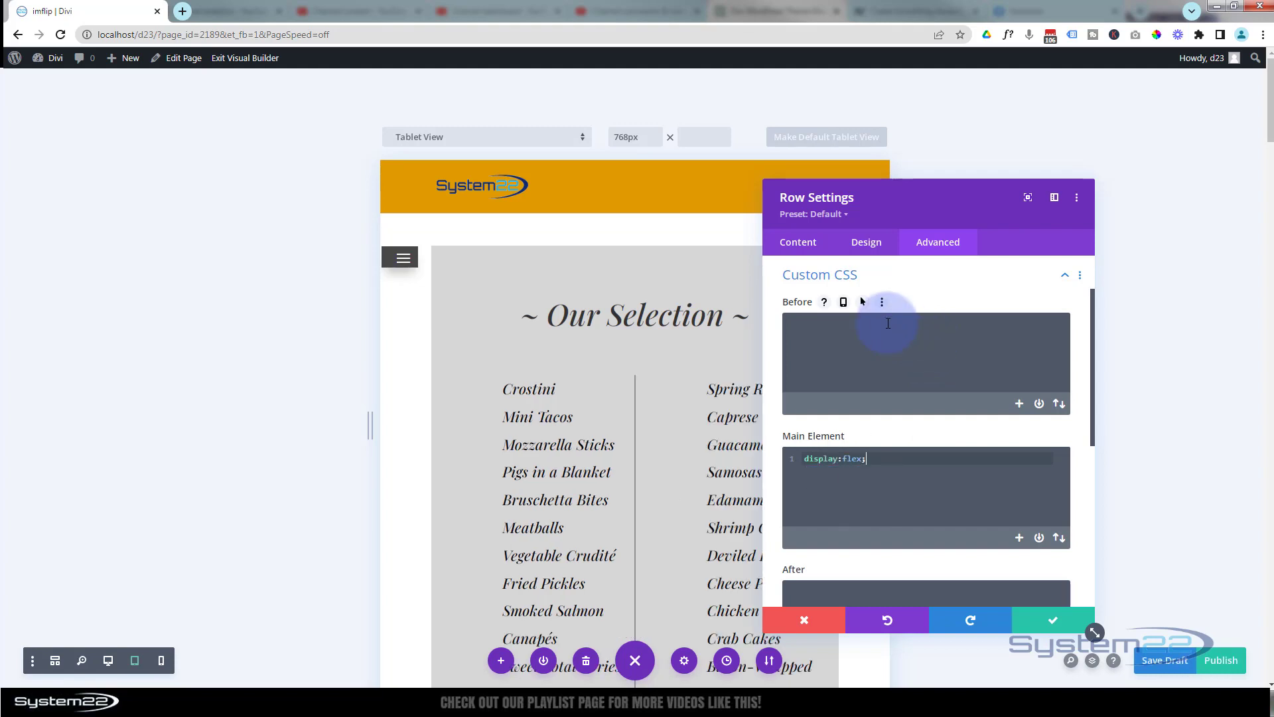
- Check both food lists down their full length in the tablet preview and save the food list row's settings
left_click_drag(891, 226, 1045, 196)
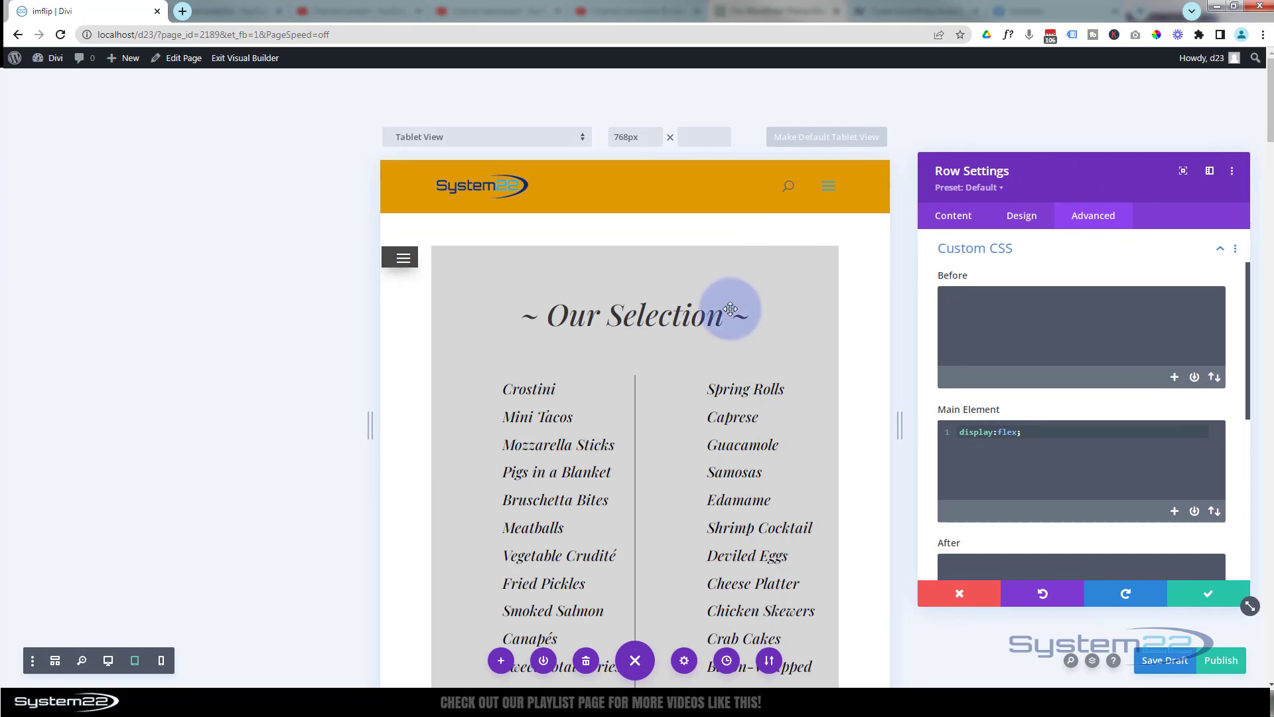
scroll(457, 359, "down", 1)
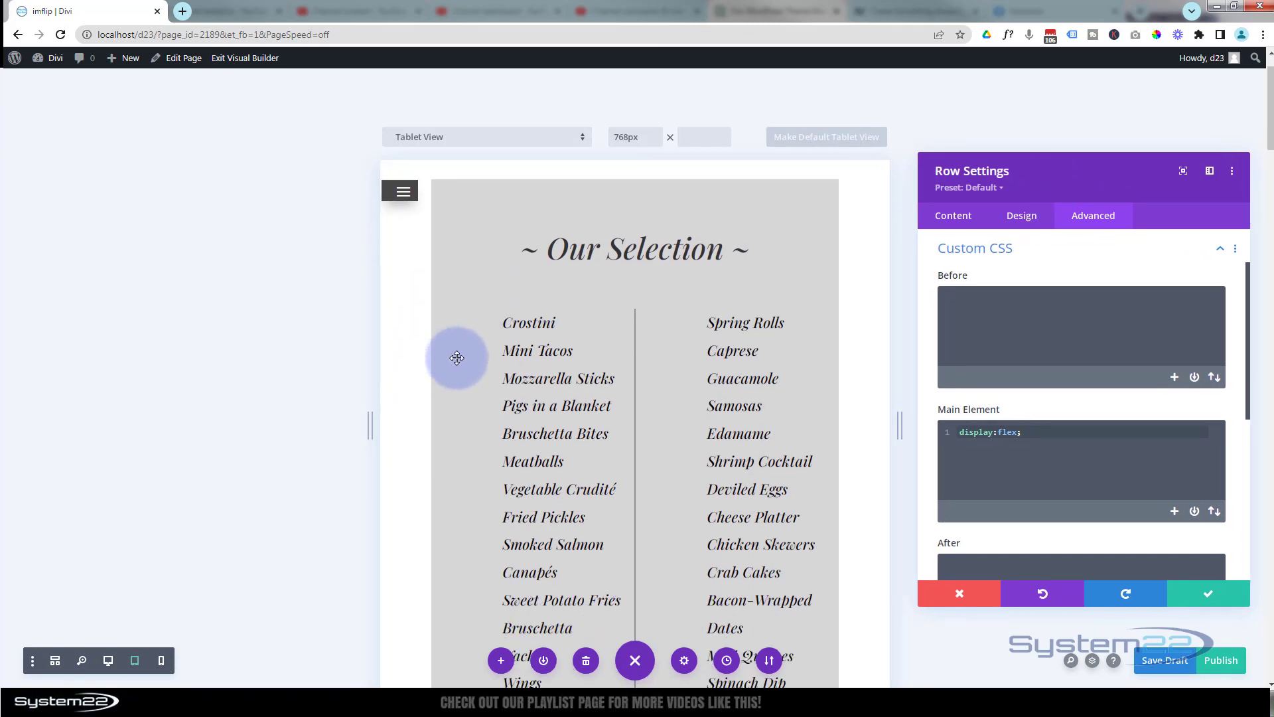
scroll(456, 358, "down", 2)
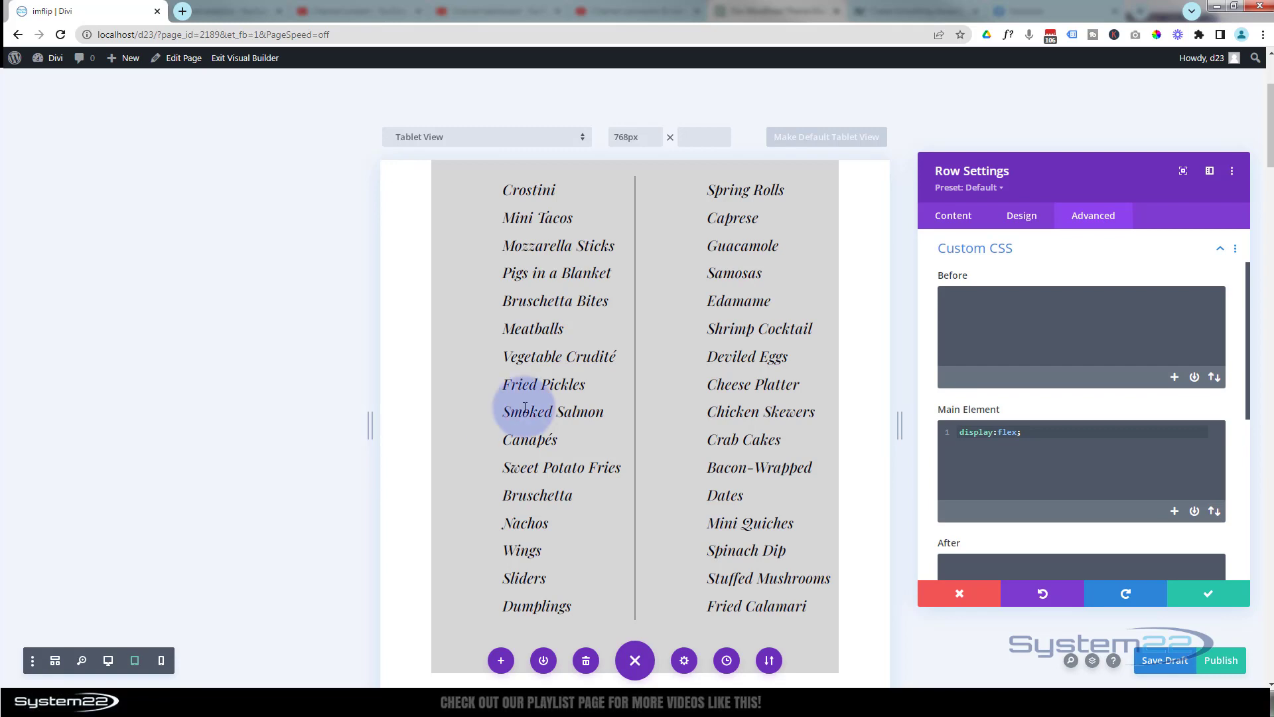
scroll(668, 411, "up", 1)
scroll(668, 410, "up", 1)
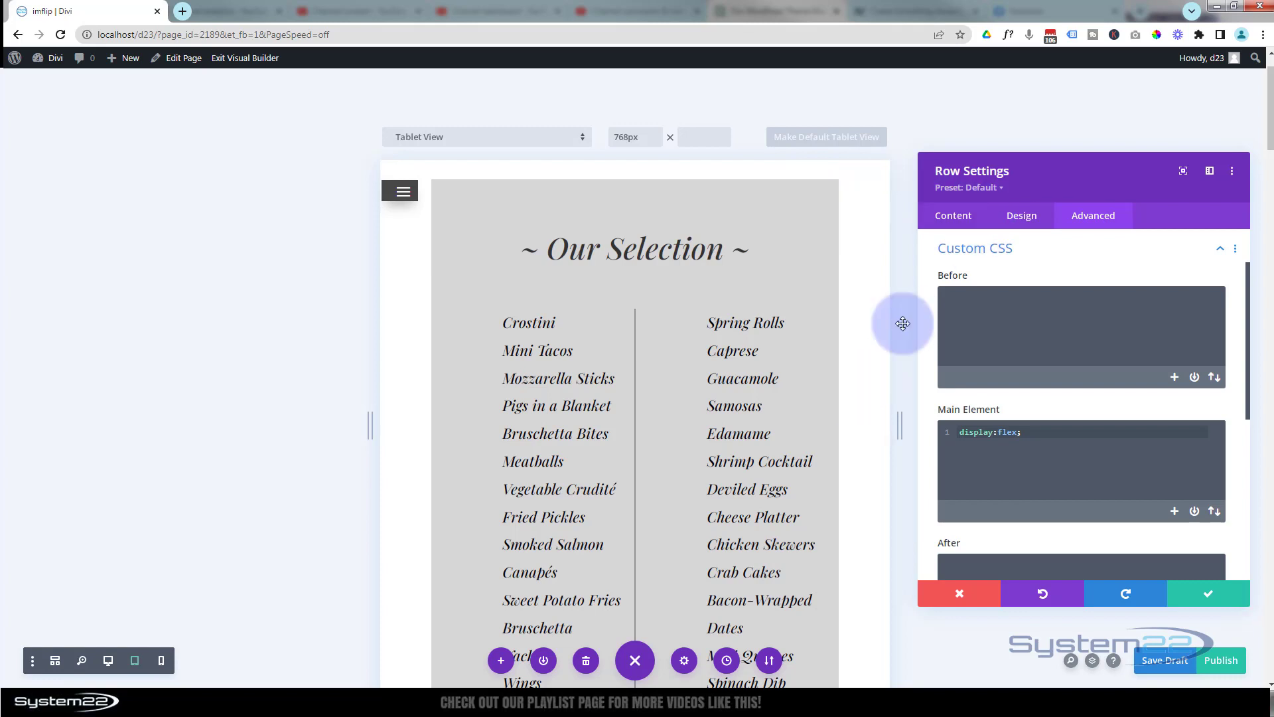
left_click(1209, 598)
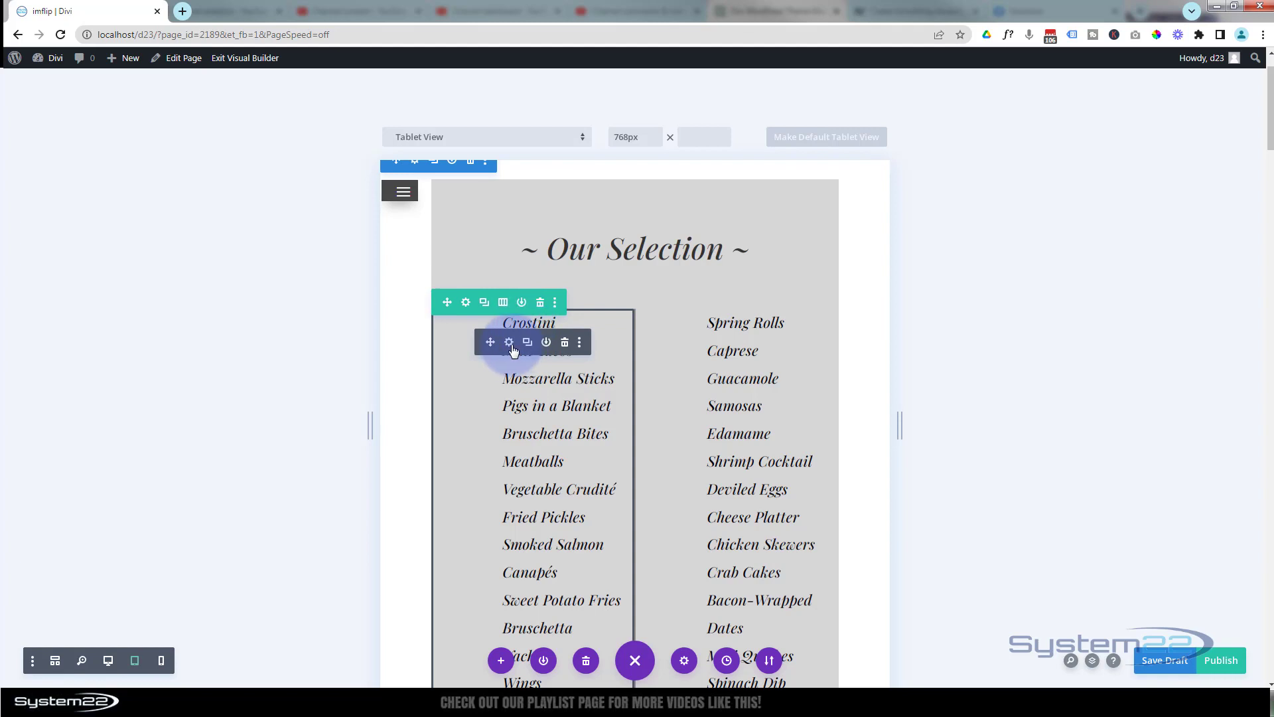
- Set the tablet left padding of the first food list, starting with Crostini, to 25% and save the text settings
left_click(509, 342)
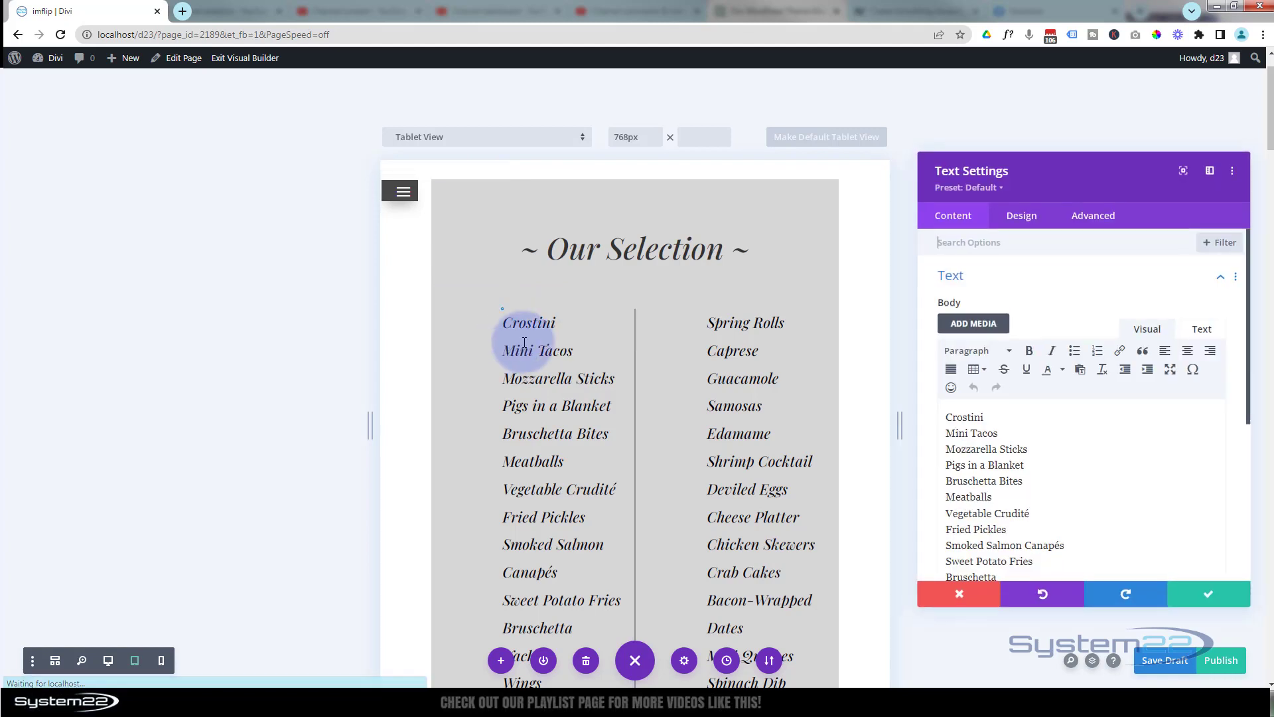
left_click(1020, 219)
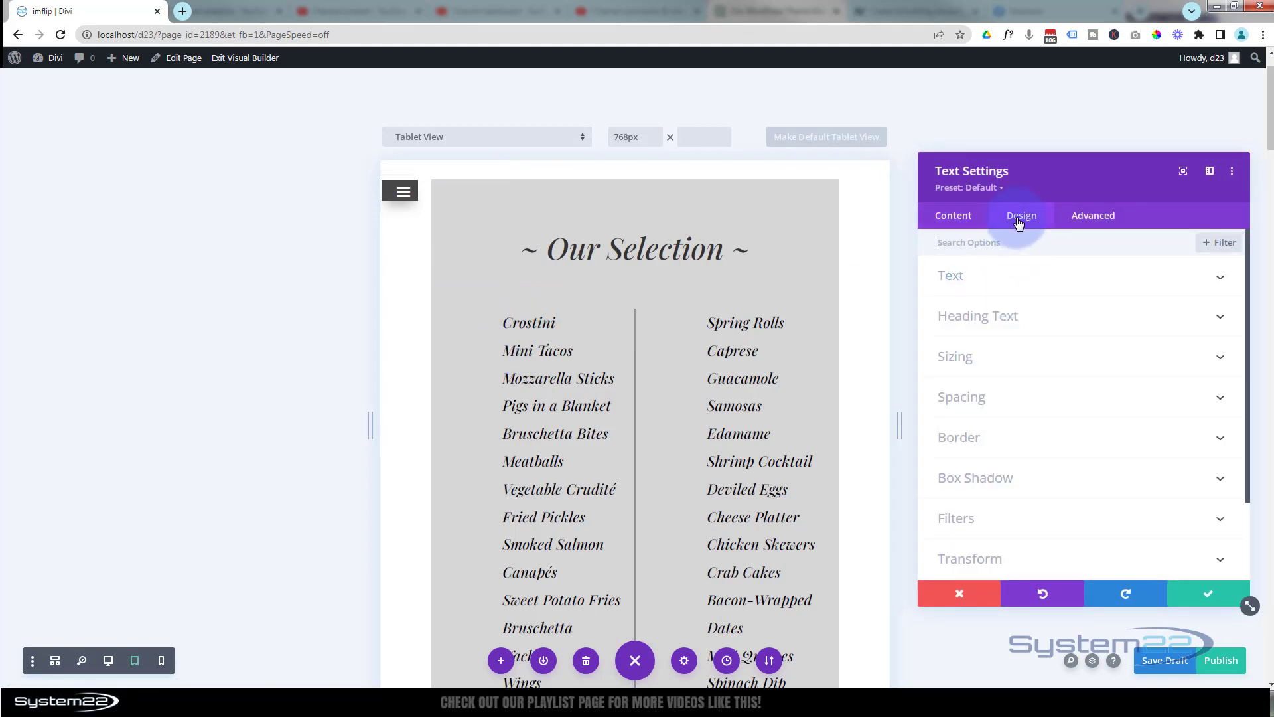
left_click(1028, 399)
left_click_drag(1059, 183, 858, 203)
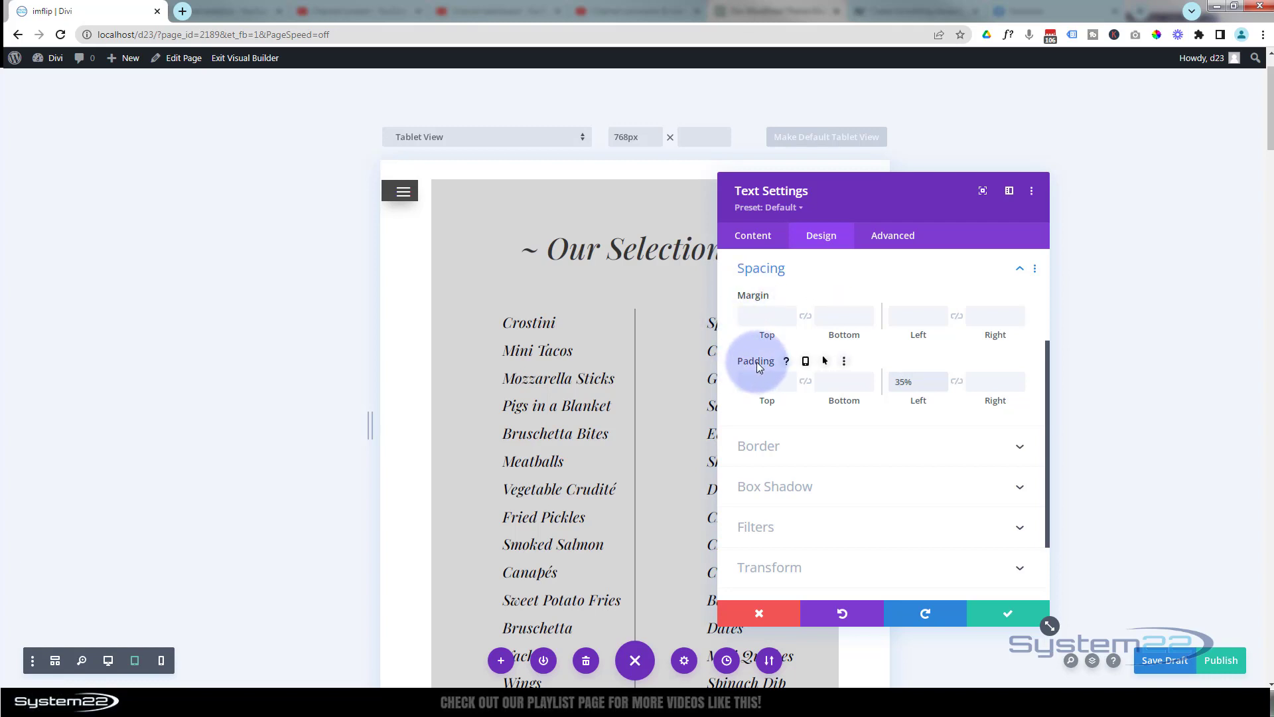
left_click(807, 361)
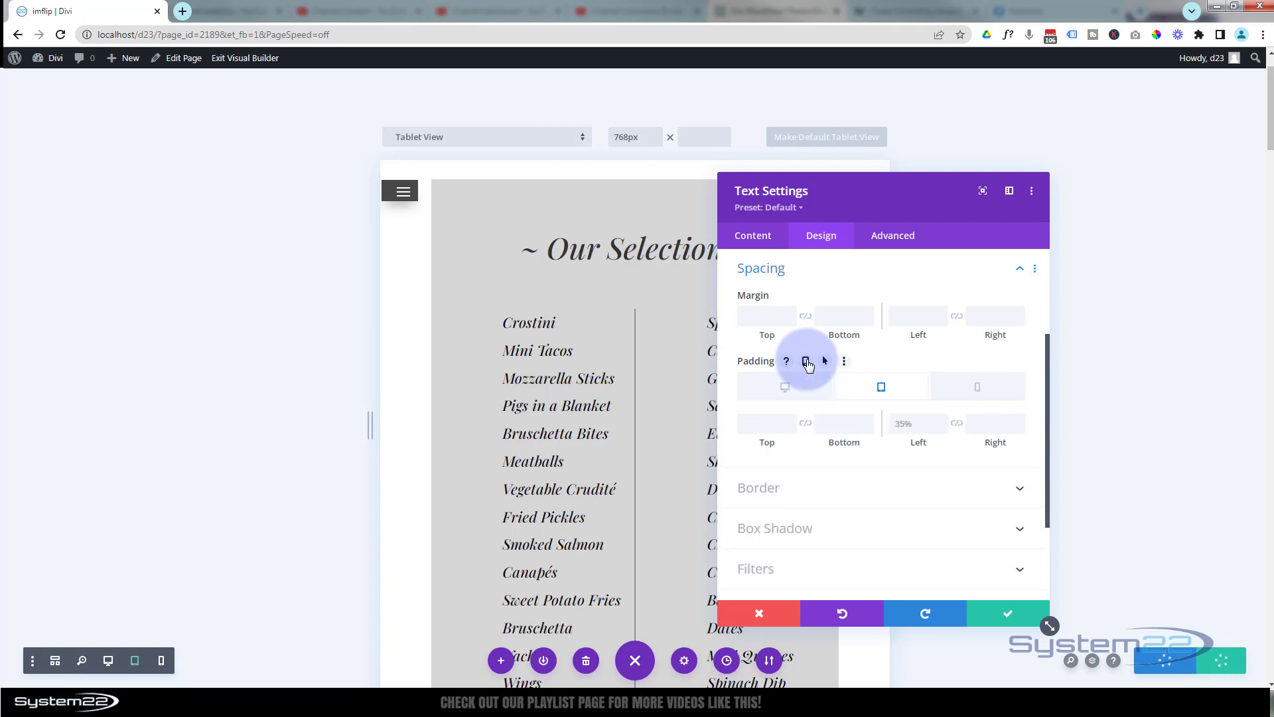
left_click(905, 431)
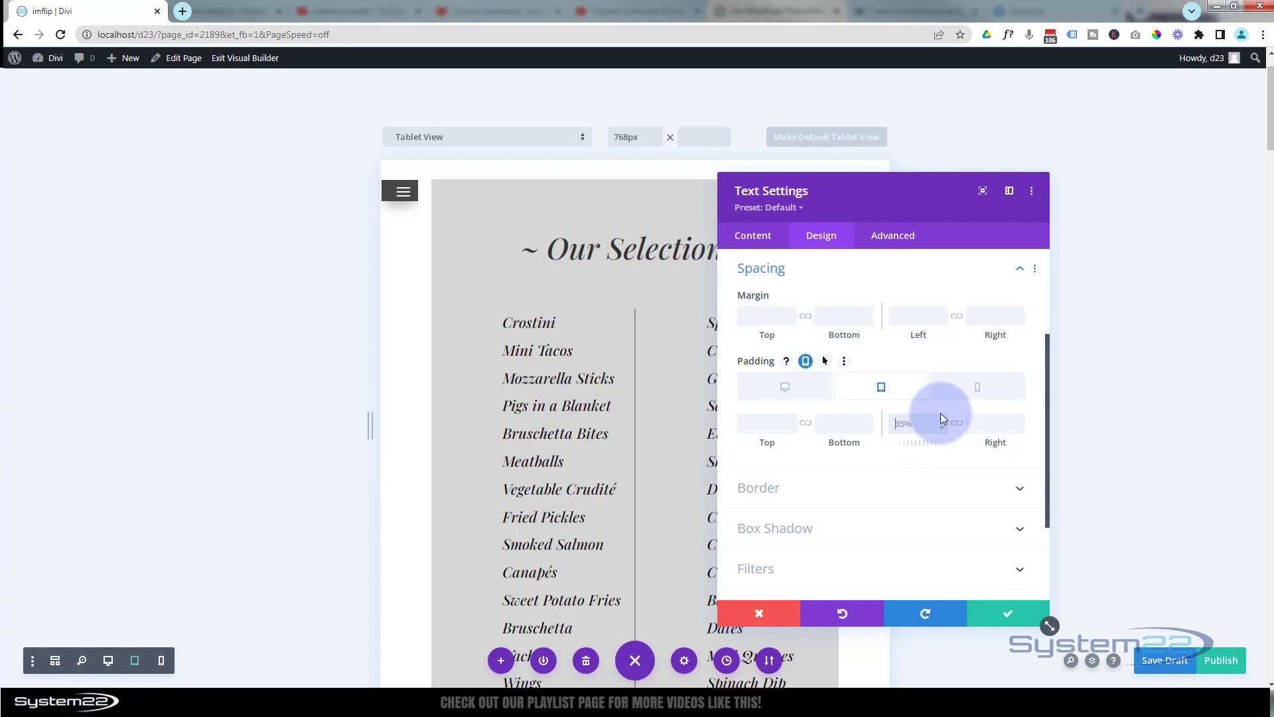
type("25%")
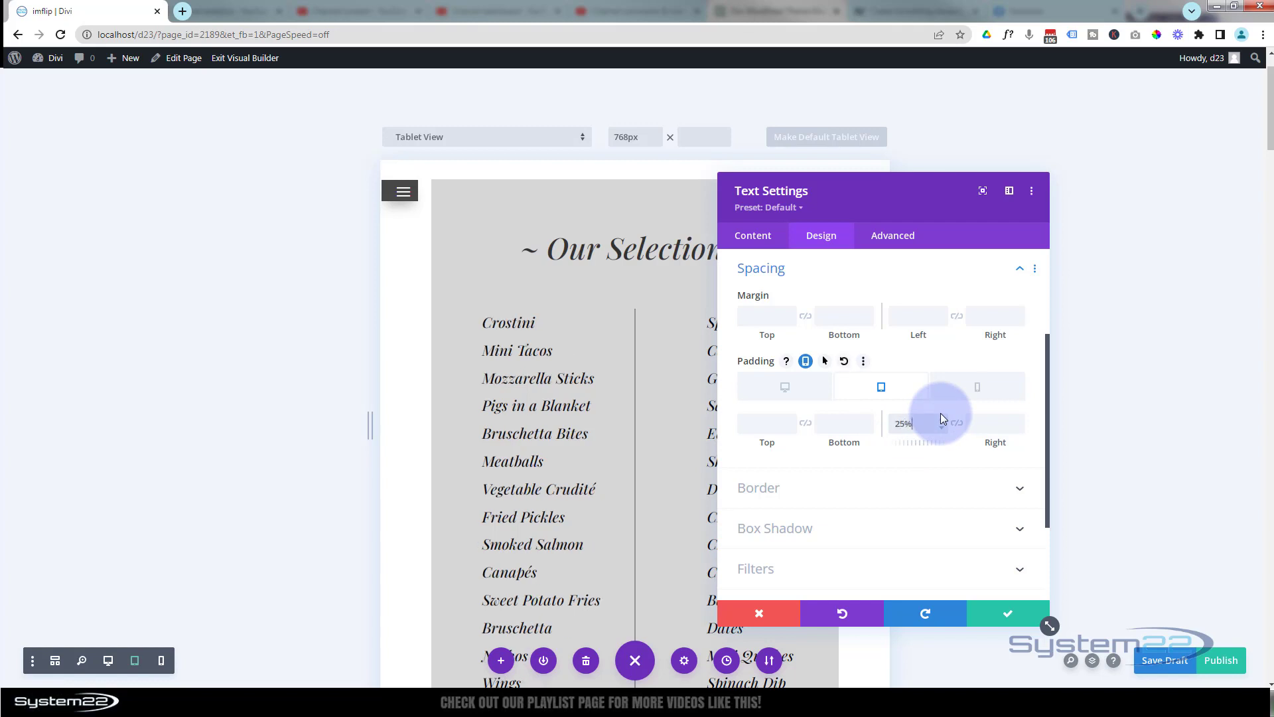
left_click(1009, 613)
- Set the tablet left padding of the second food list, starting with Spring Rolls, to 25%
mouse_move(721, 393)
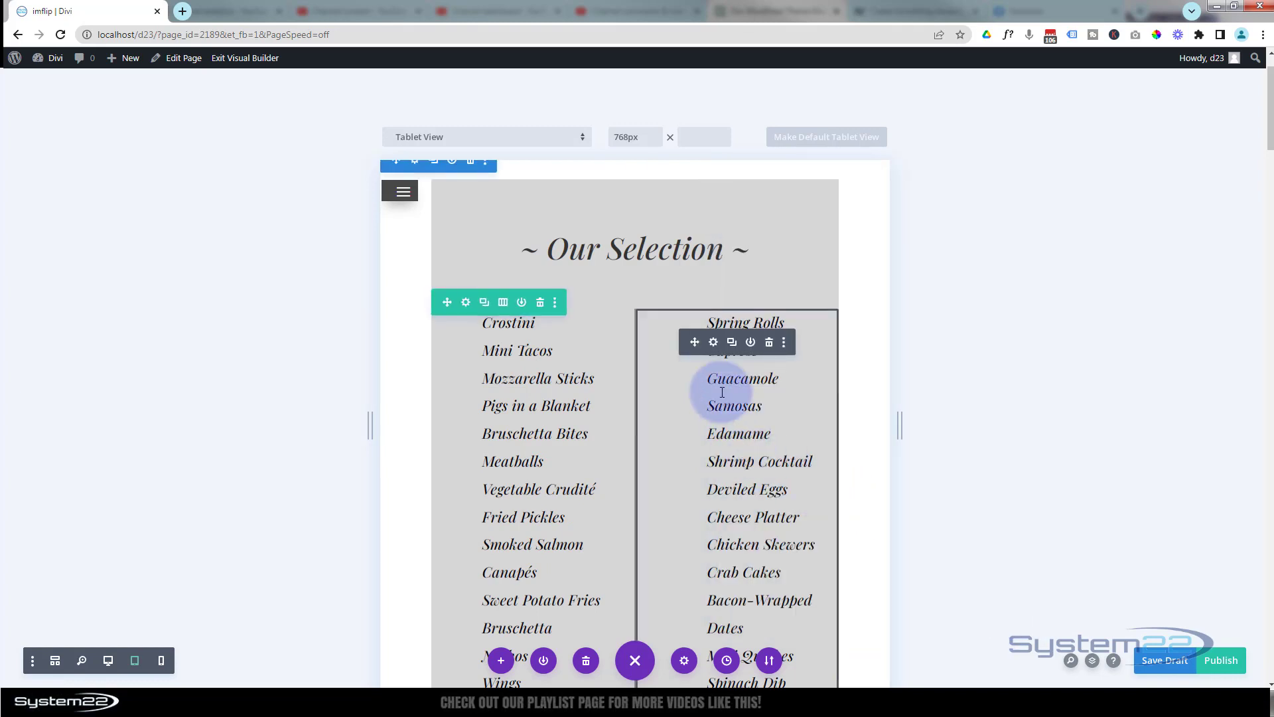
left_click(714, 342)
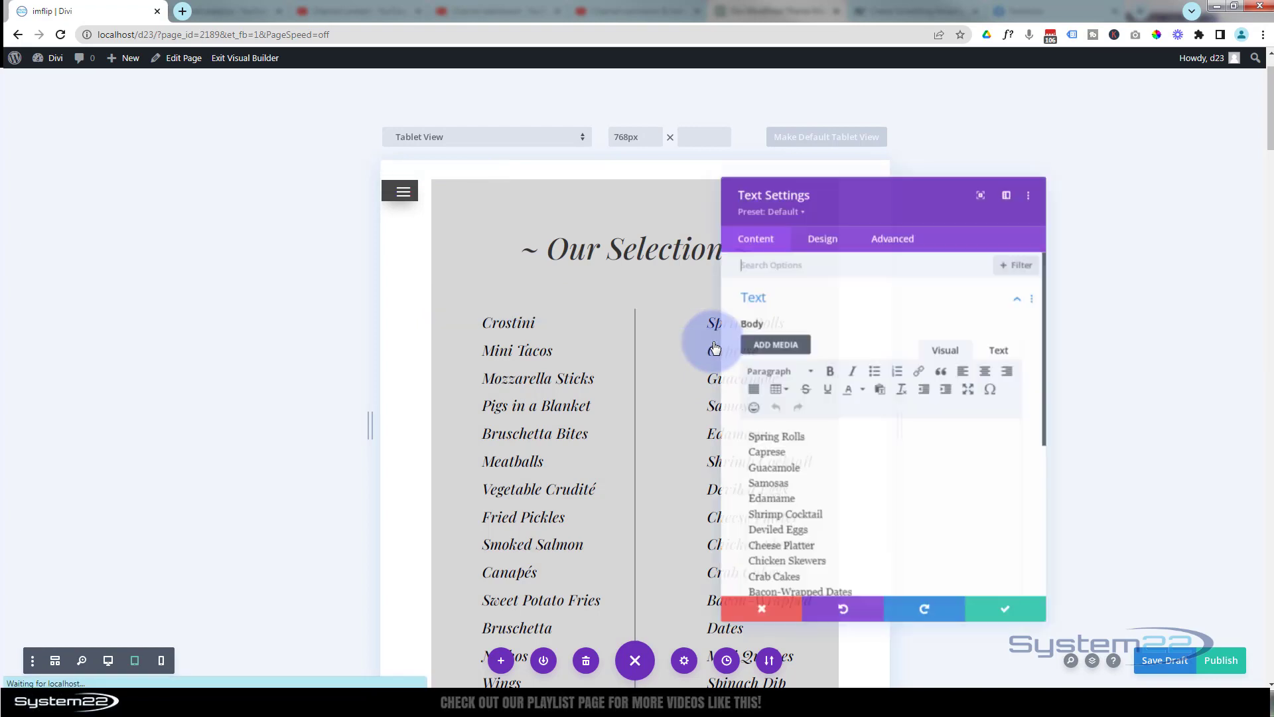
left_click_drag(901, 187, 438, 235)
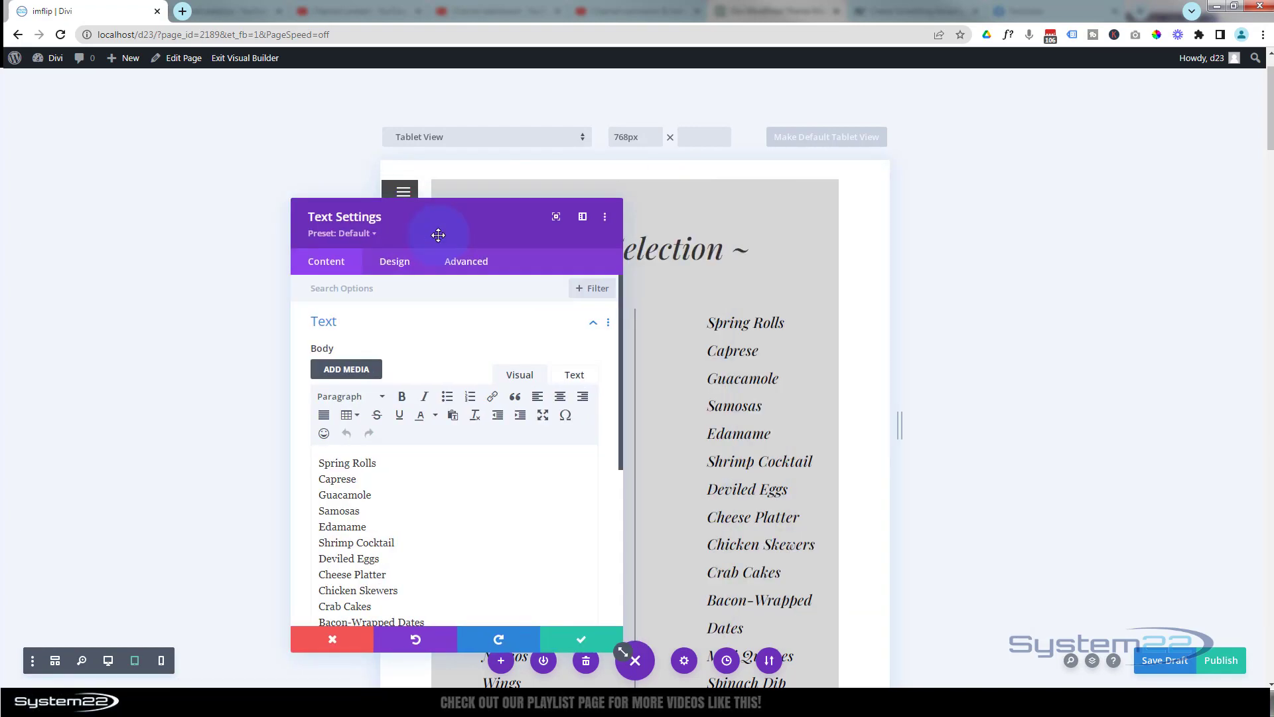
left_click(400, 264)
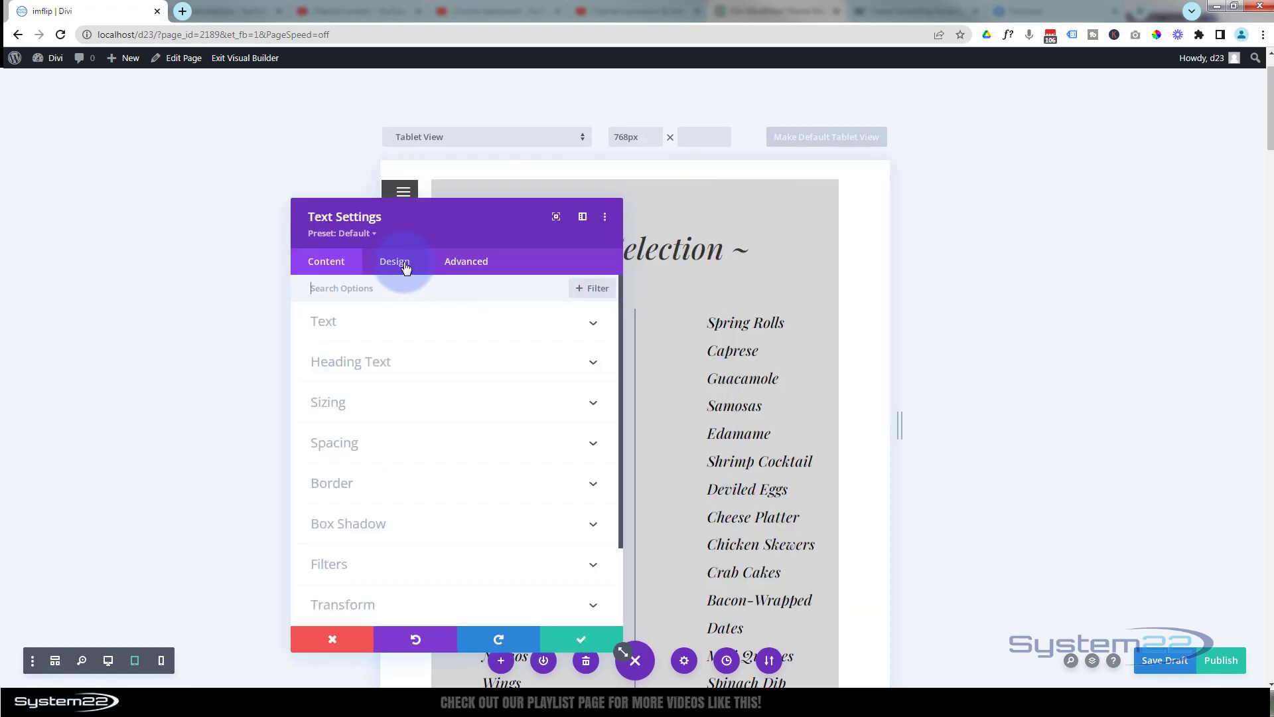
left_click(437, 451)
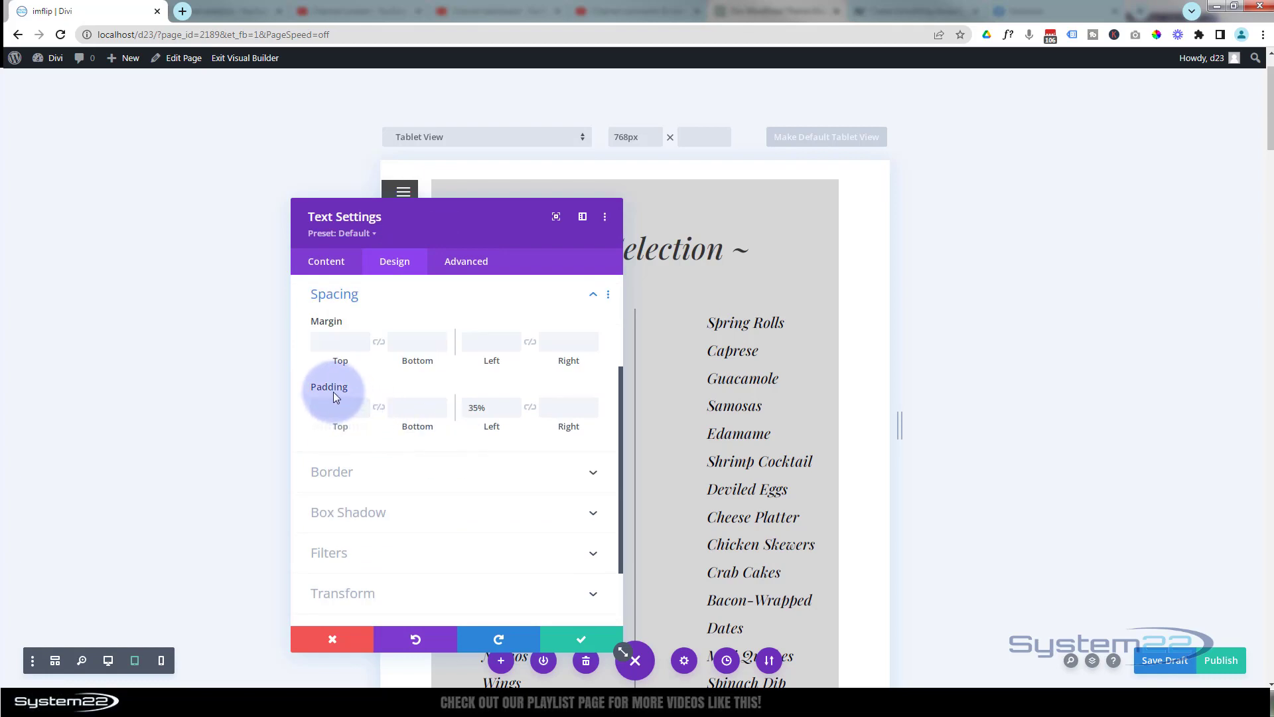
left_click(379, 388)
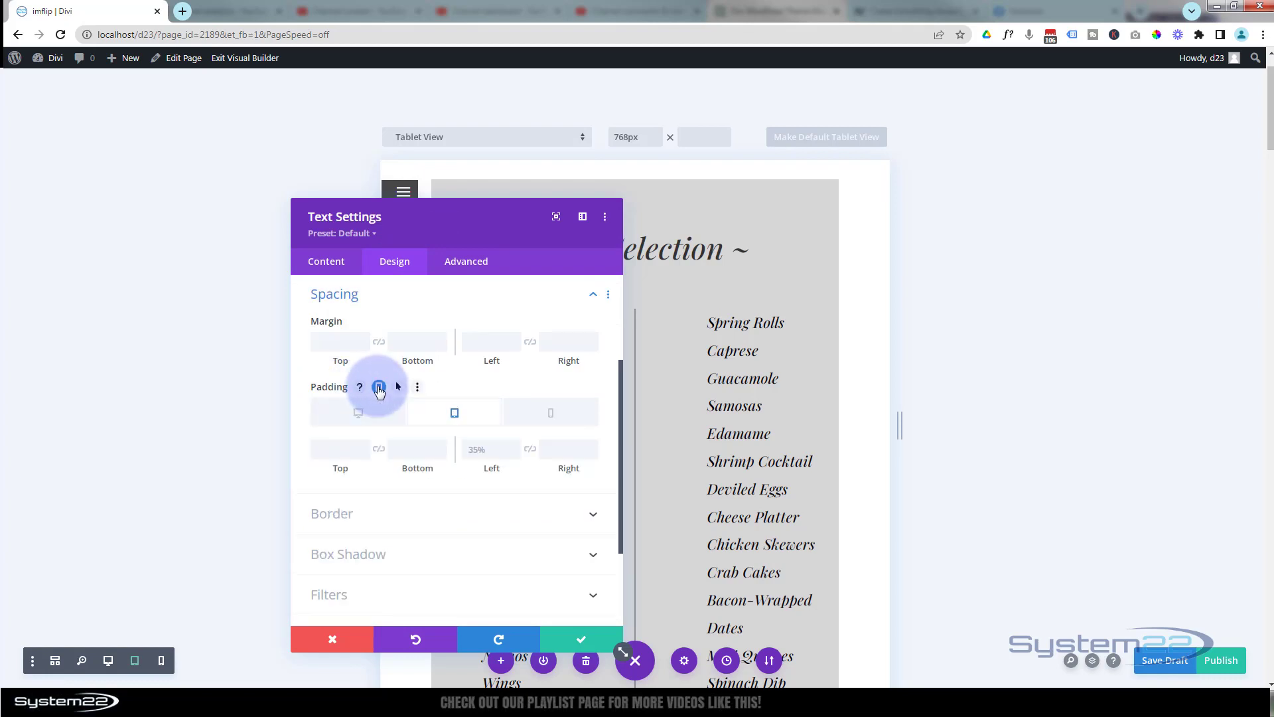
left_click(457, 416)
left_click(471, 449)
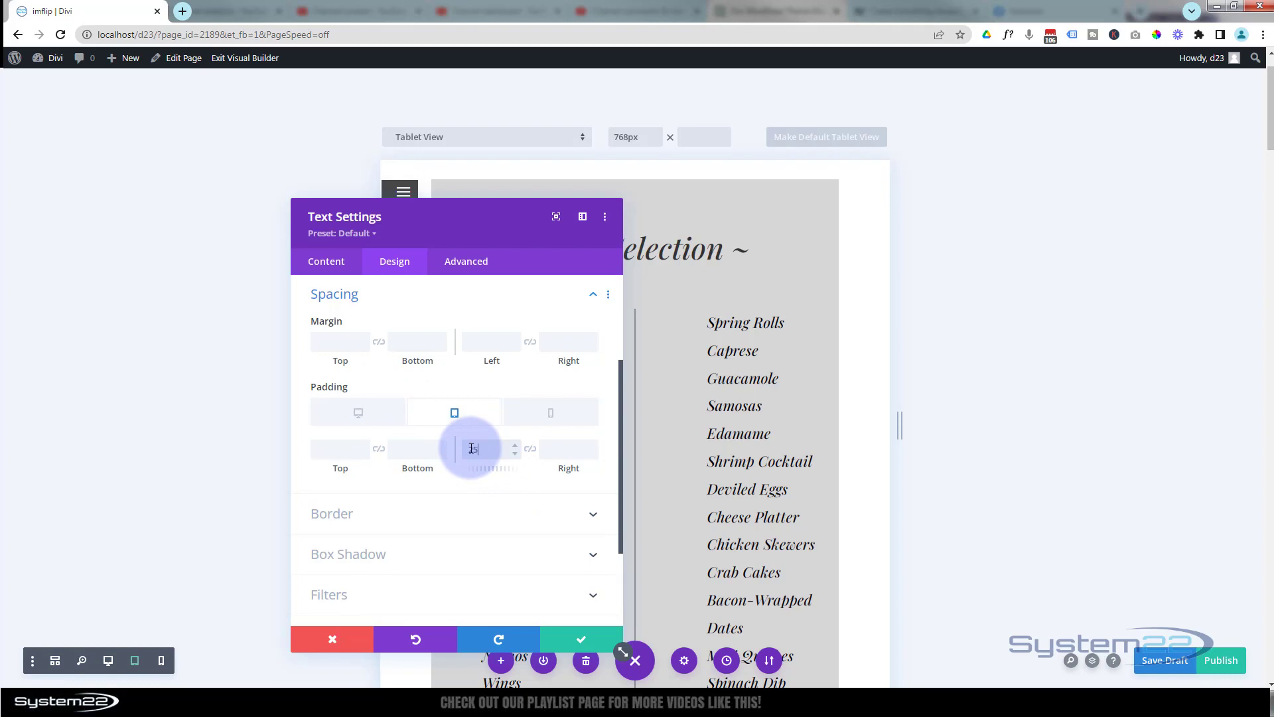
left_click(524, 252)
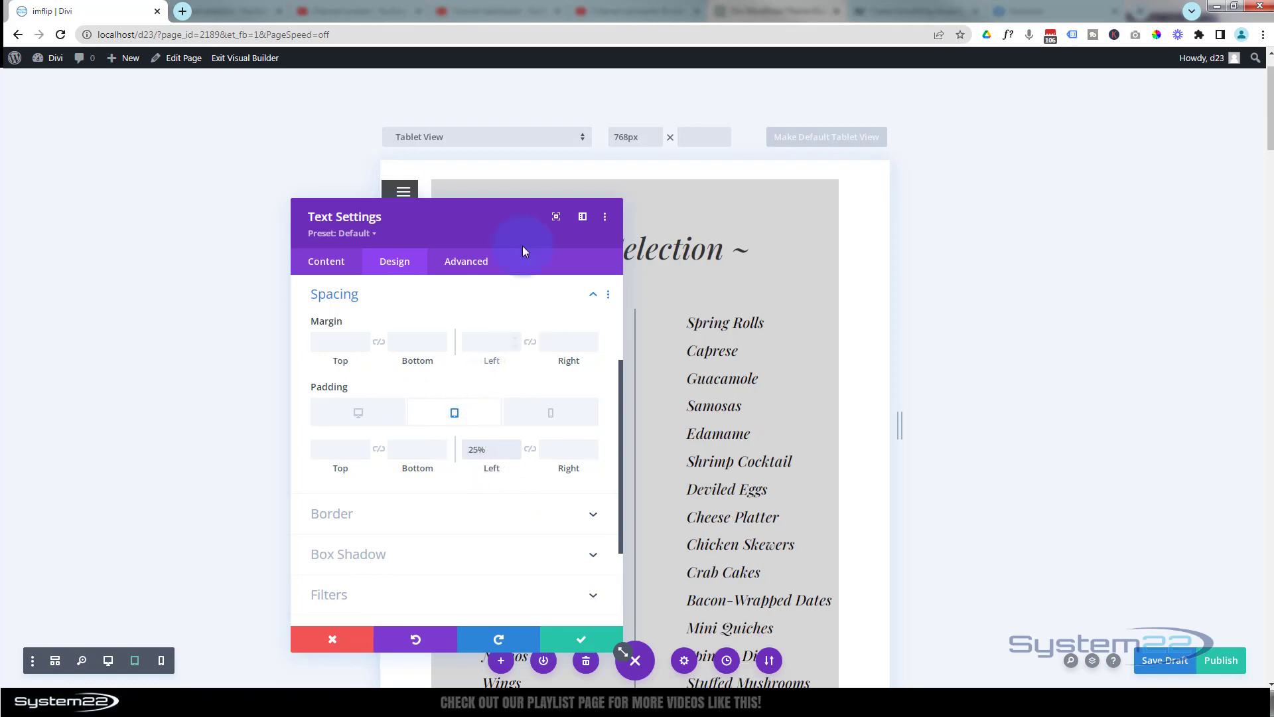
left_click_drag(481, 222, 1076, 208)
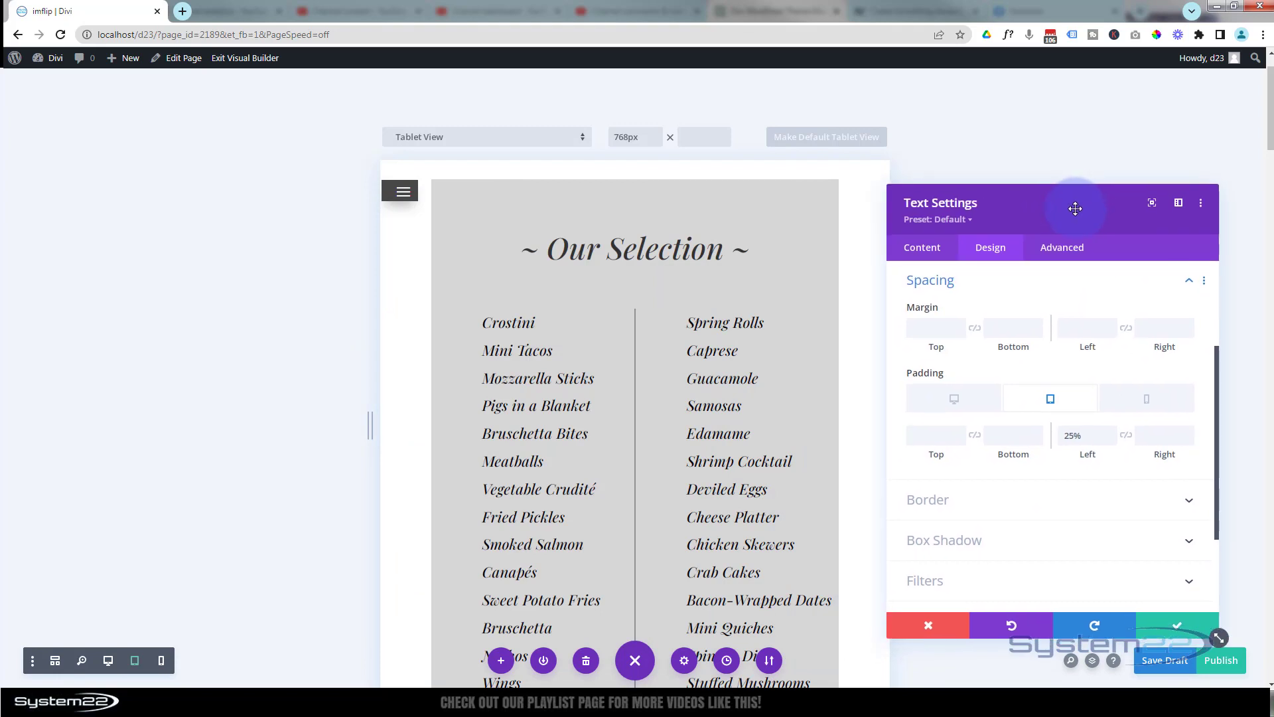
left_click(1029, 327)
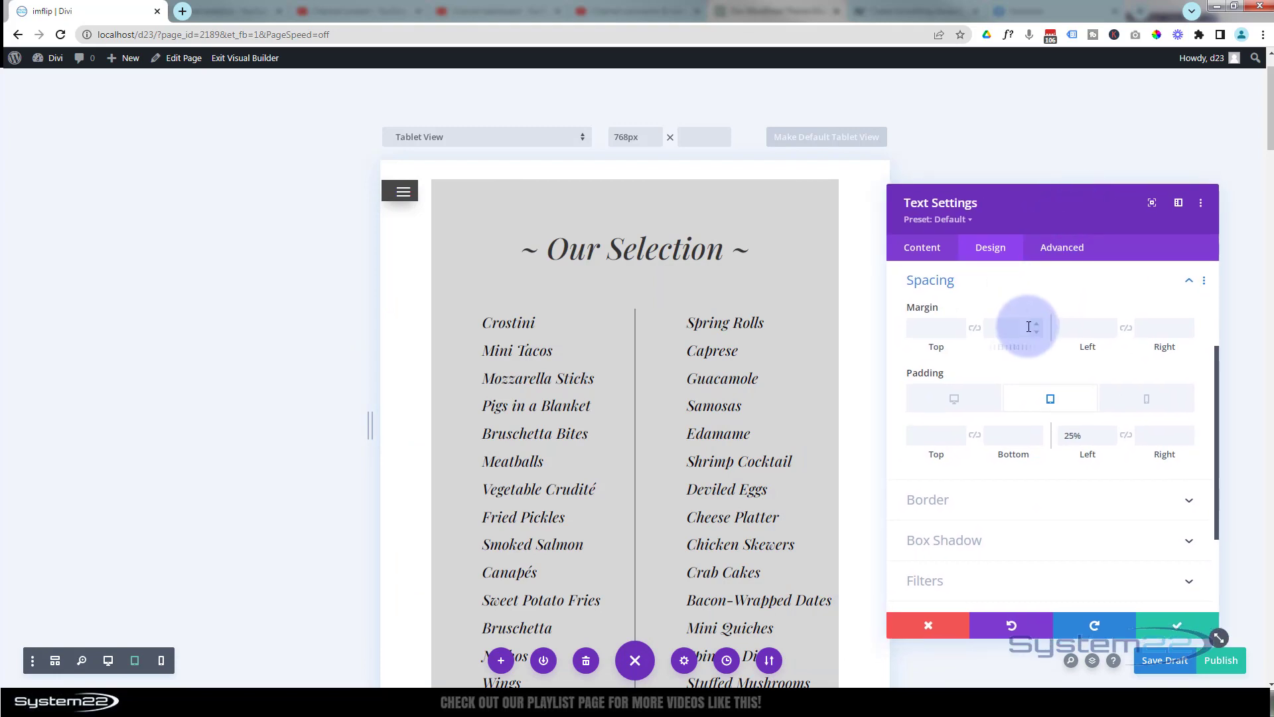
- Check how both food lists fit and wrap in the phone preview, and save the second list's text settings
left_click(162, 661)
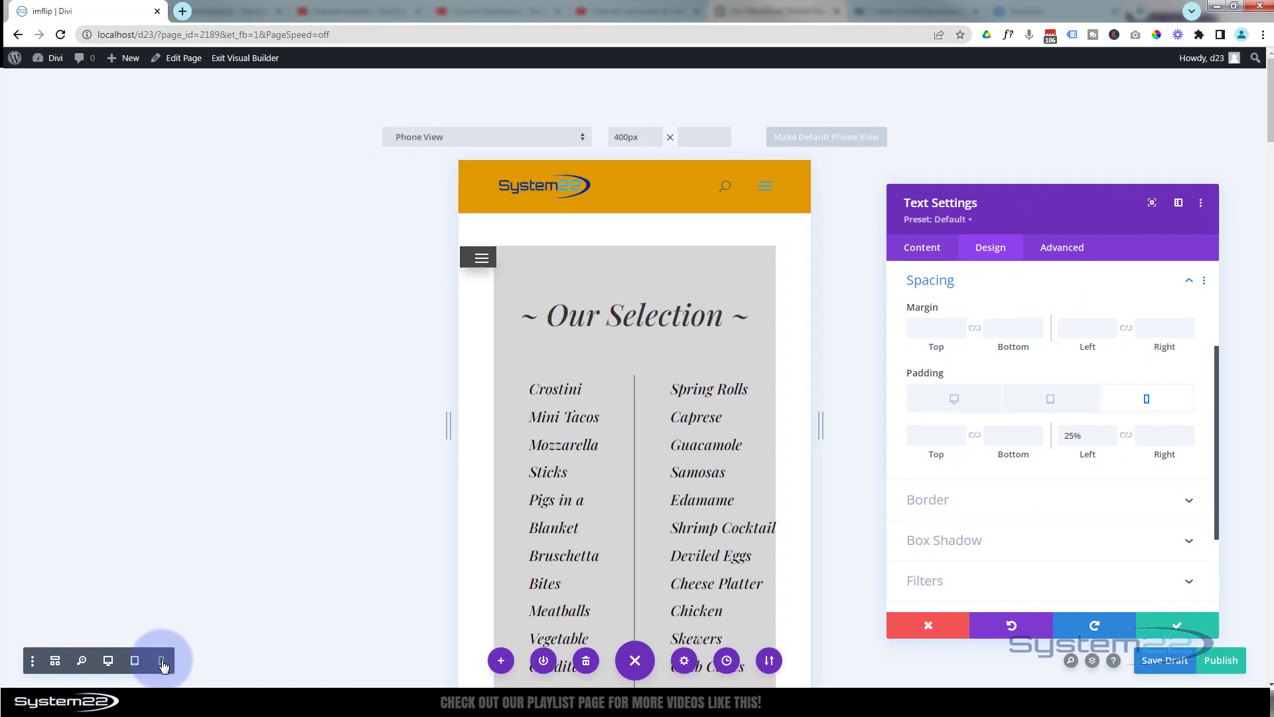
scroll(626, 436, "down", 5)
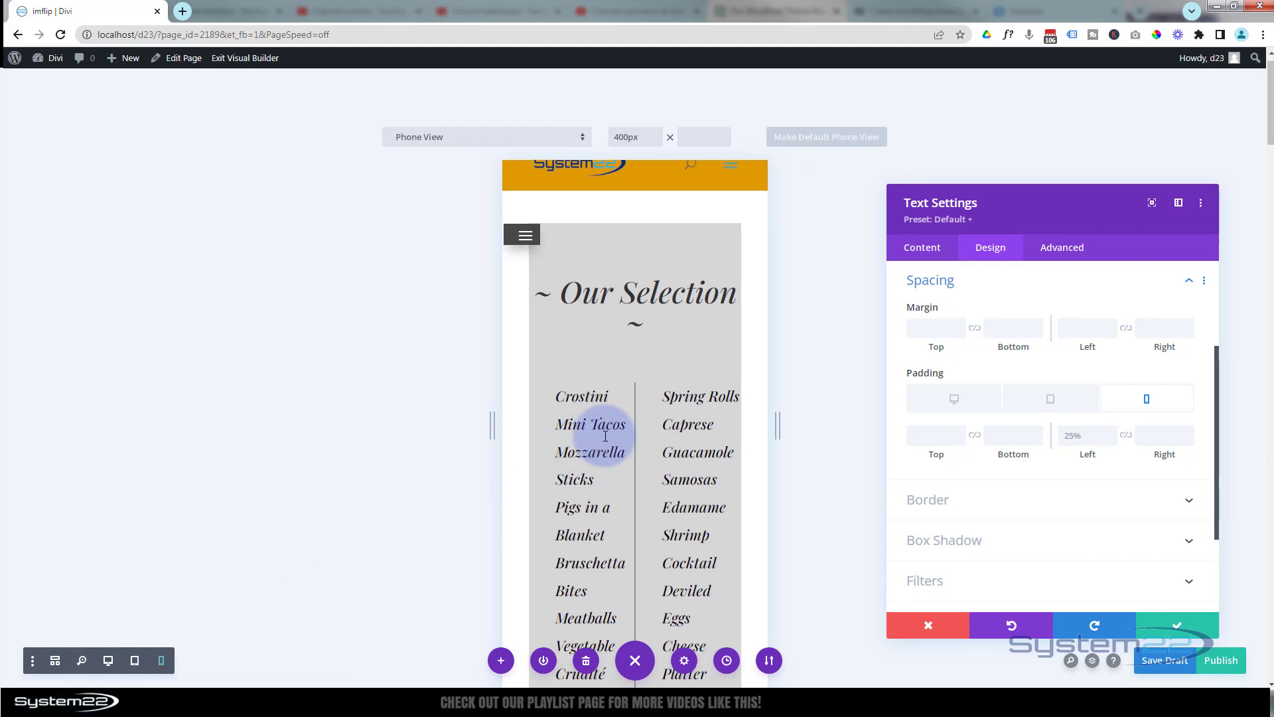
scroll(605, 436, "down", 3)
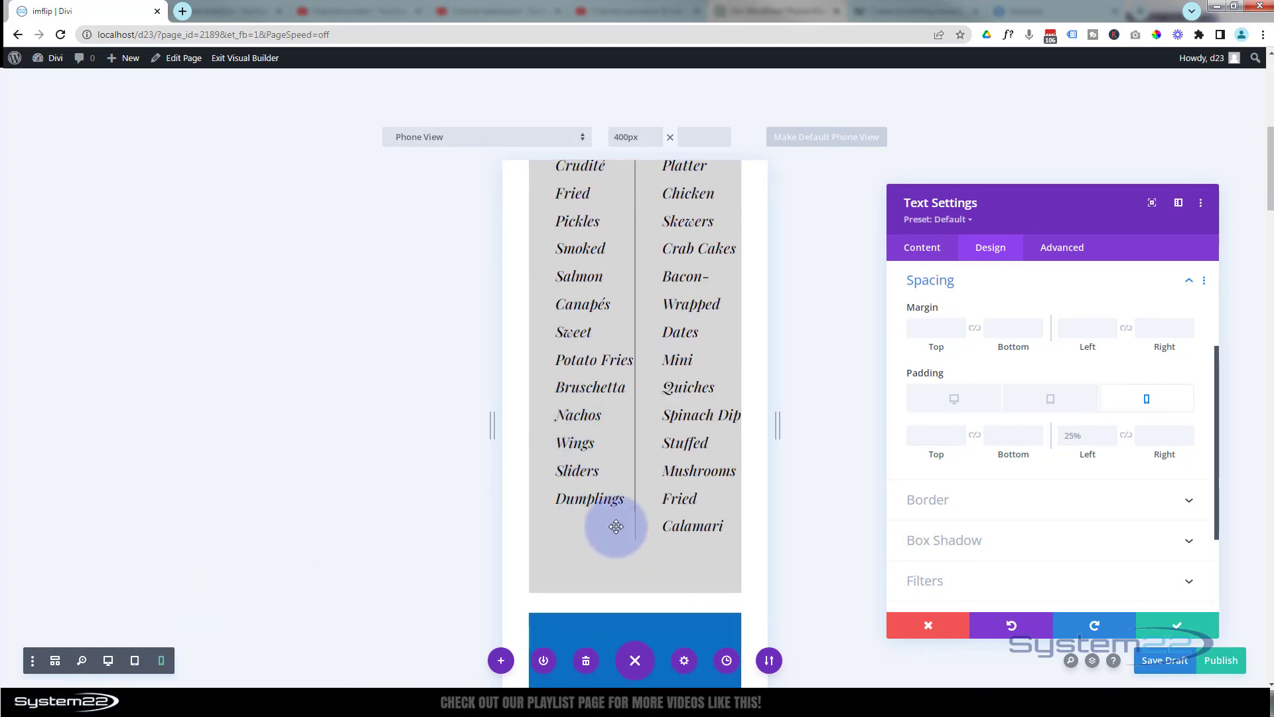
scroll(614, 525, "up", 8)
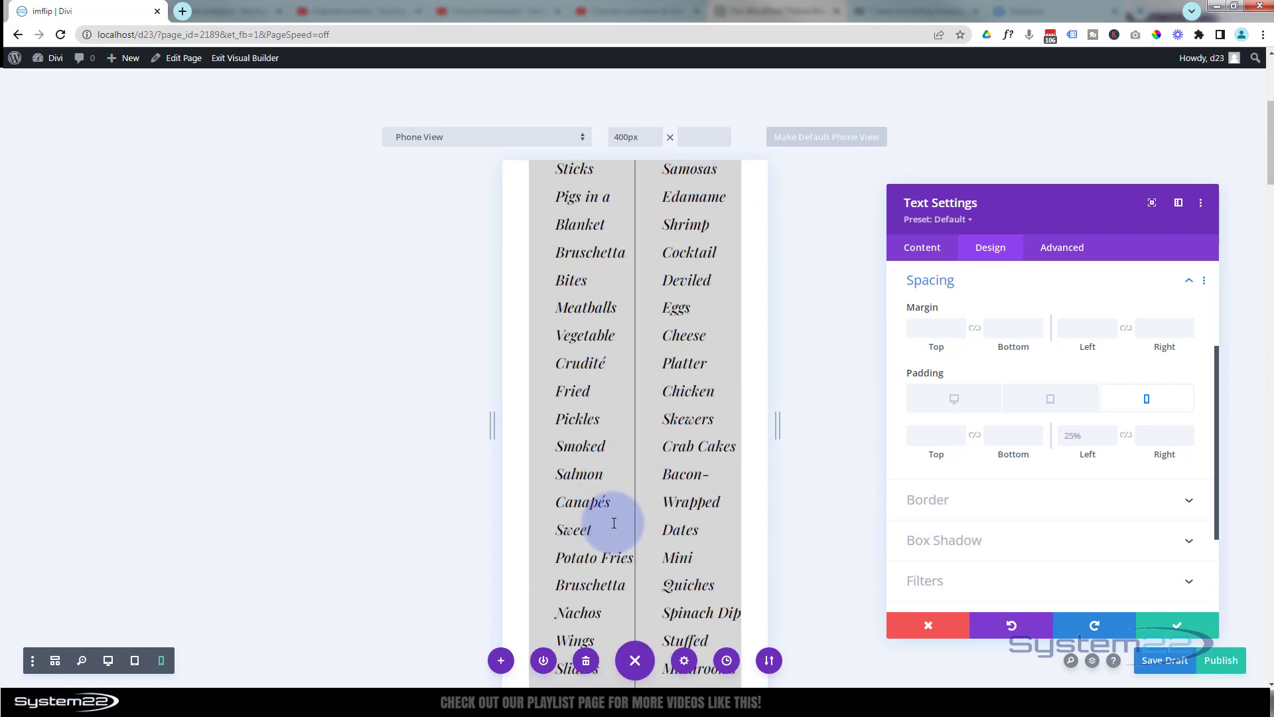
scroll(614, 523, "down", 2)
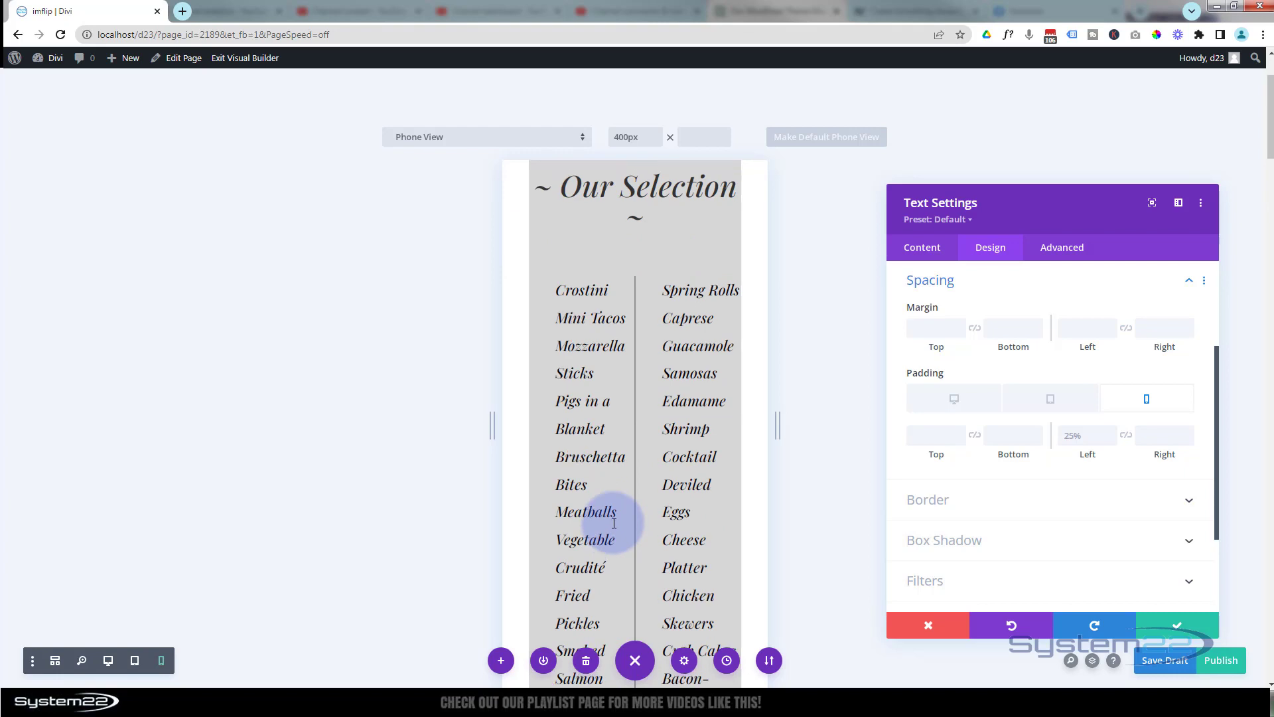
scroll(597, 522, "up", 2)
left_click(1181, 624)
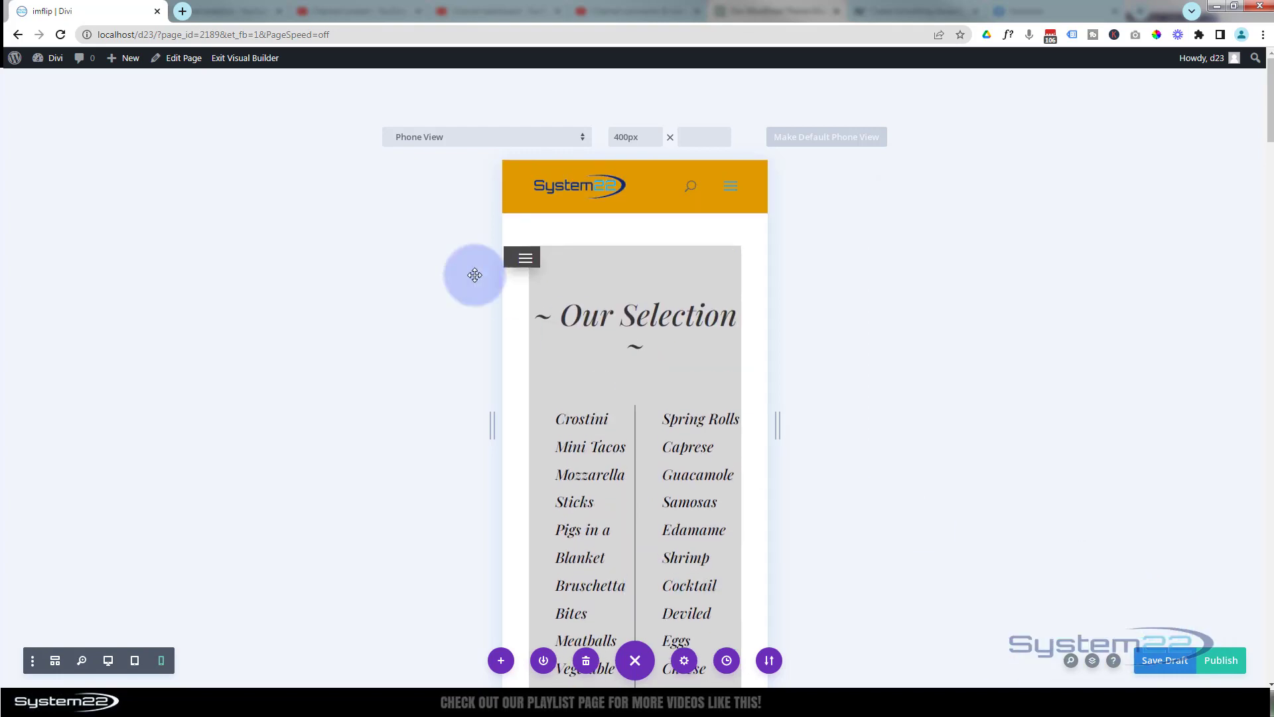
- Set the phone custom CSS of the food list row's main element to display:block;
mouse_move(569, 335)
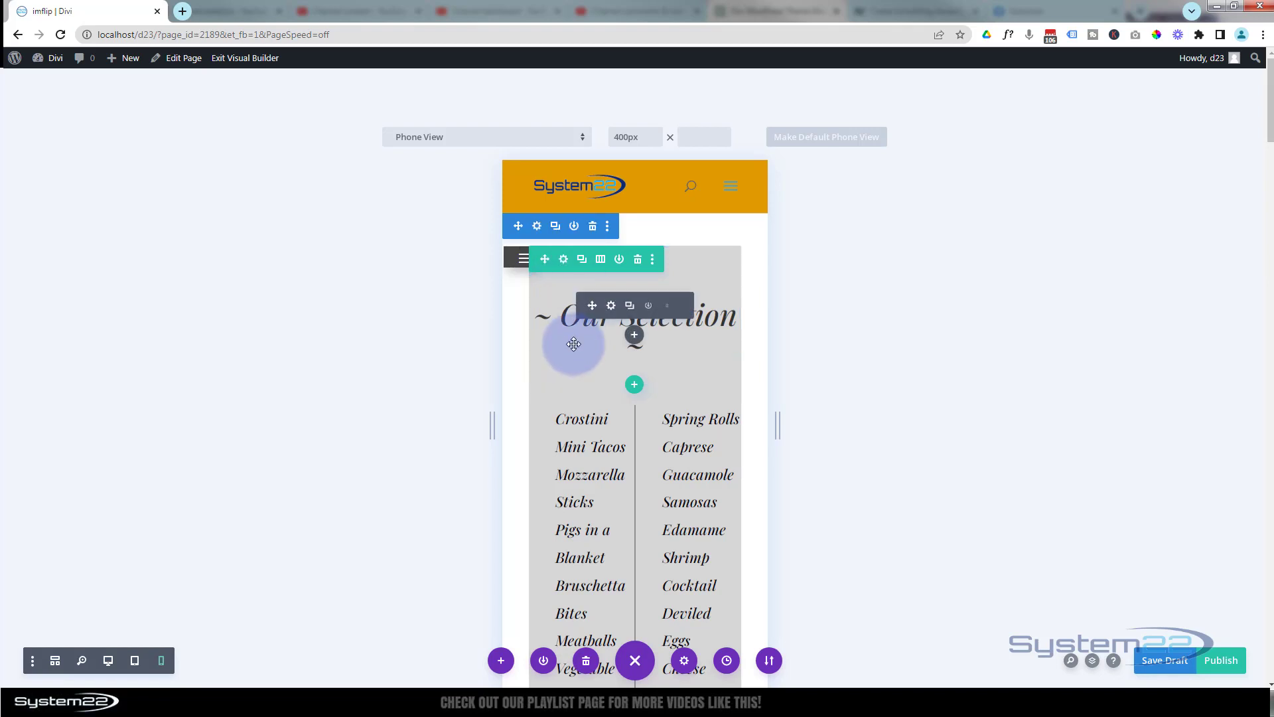
mouse_move(592, 399)
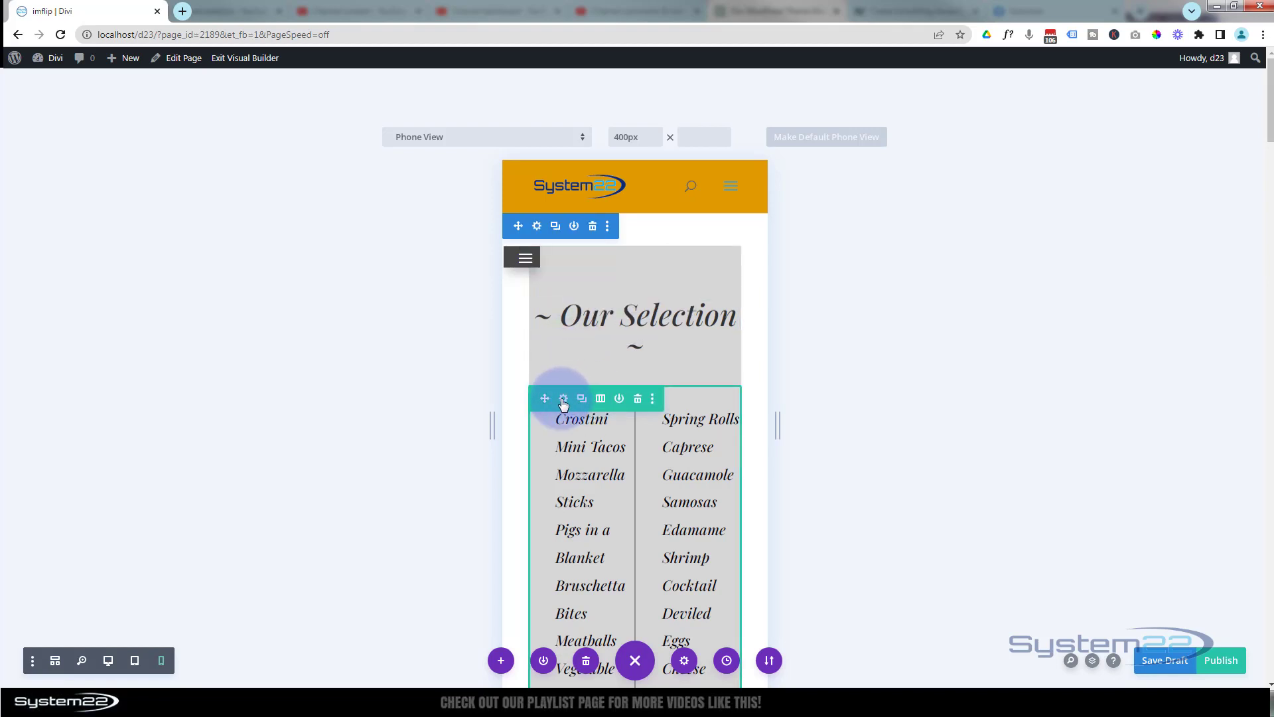
left_click(564, 399)
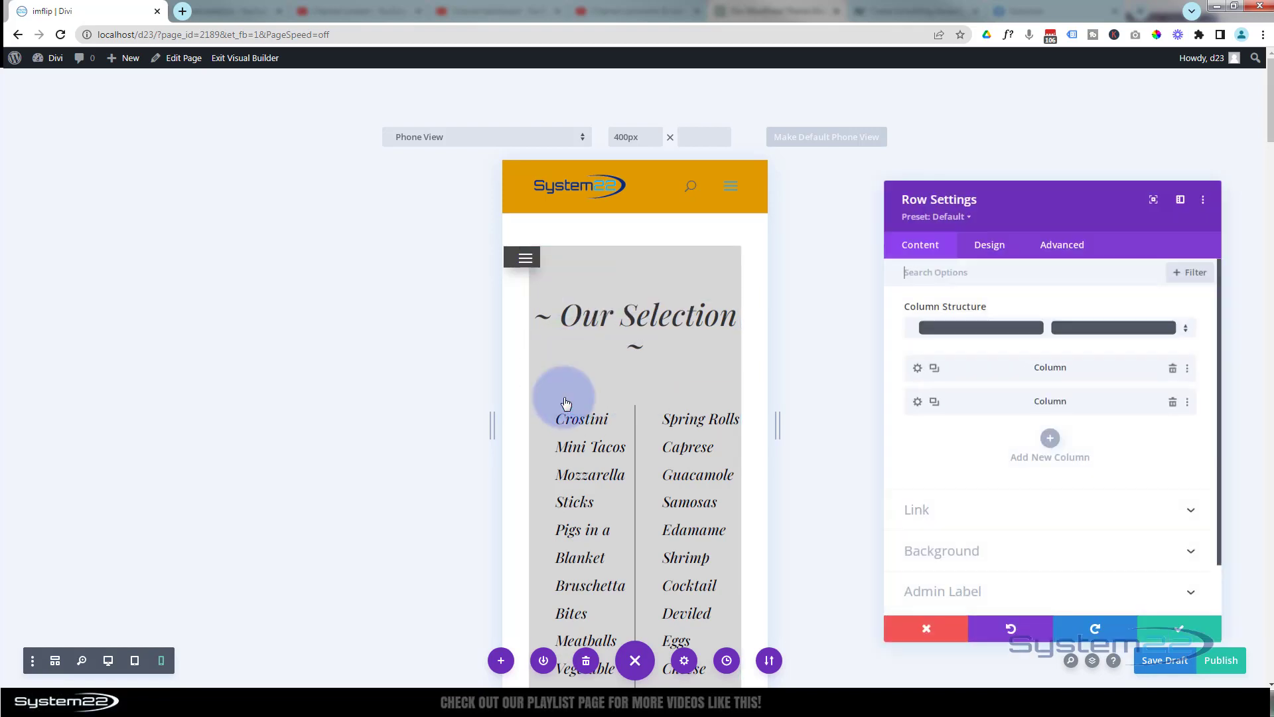
left_click_drag(1024, 211, 891, 213)
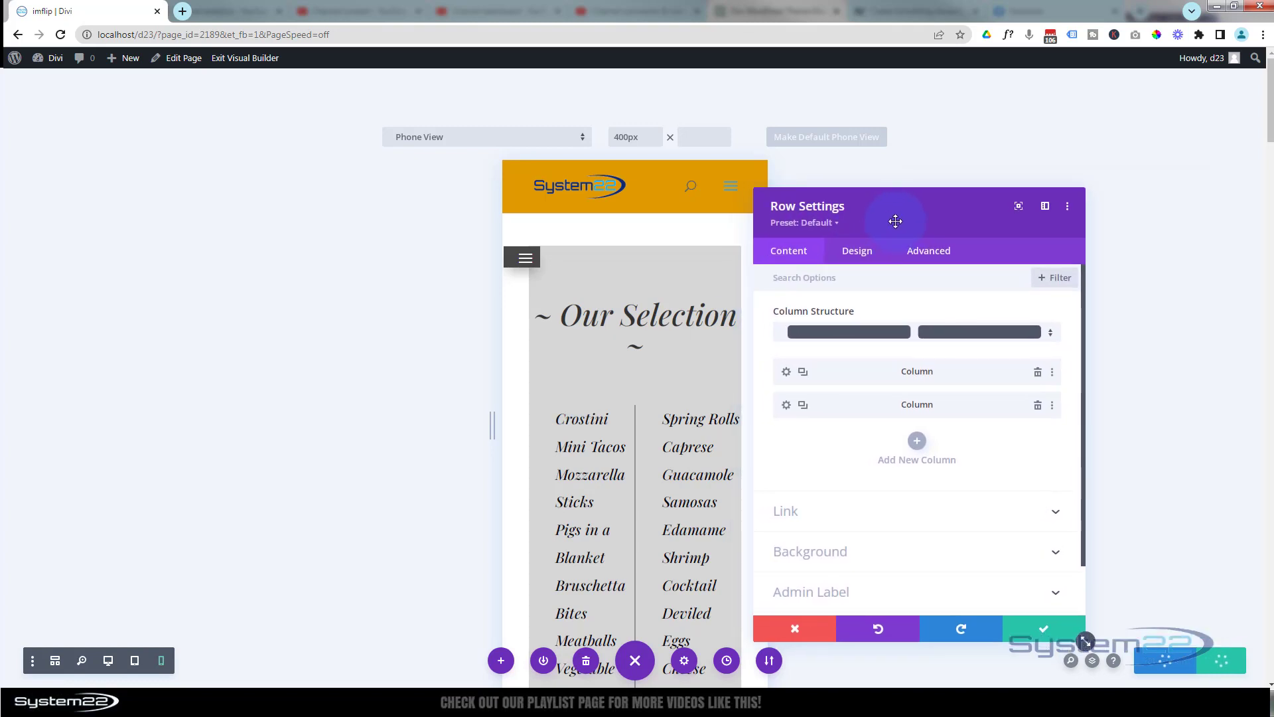
left_click(927, 253)
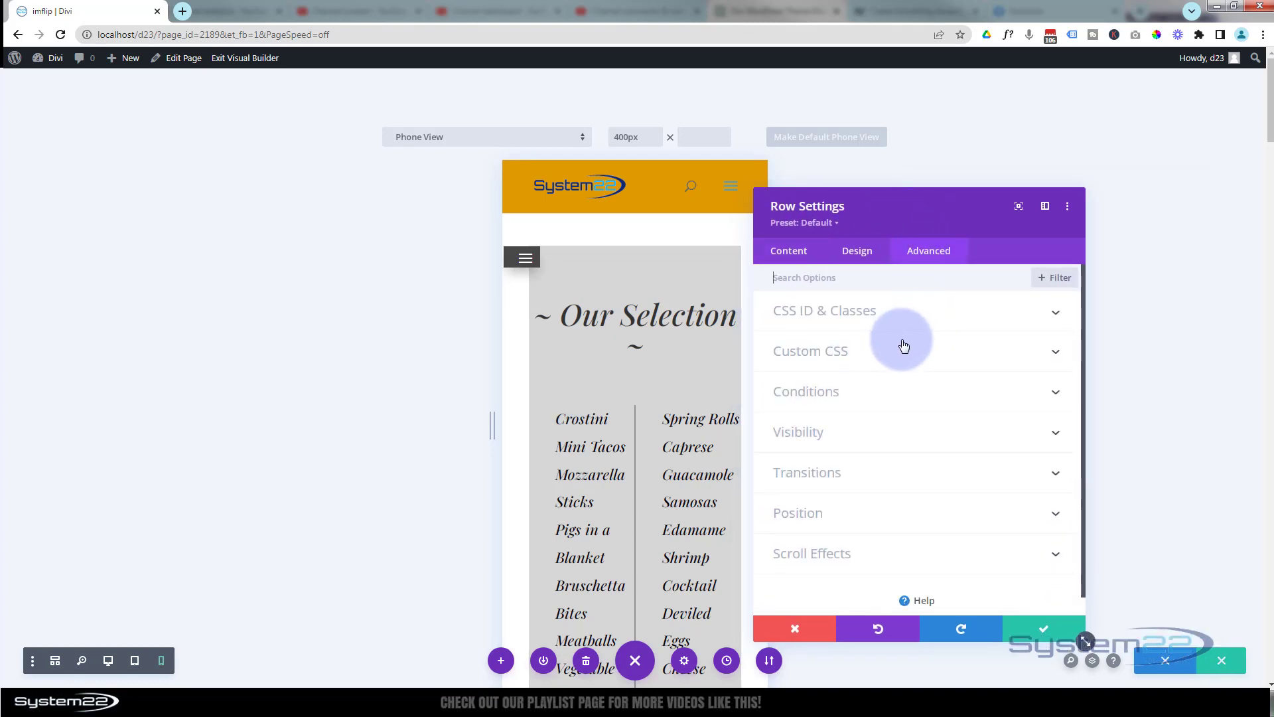
left_click(908, 354)
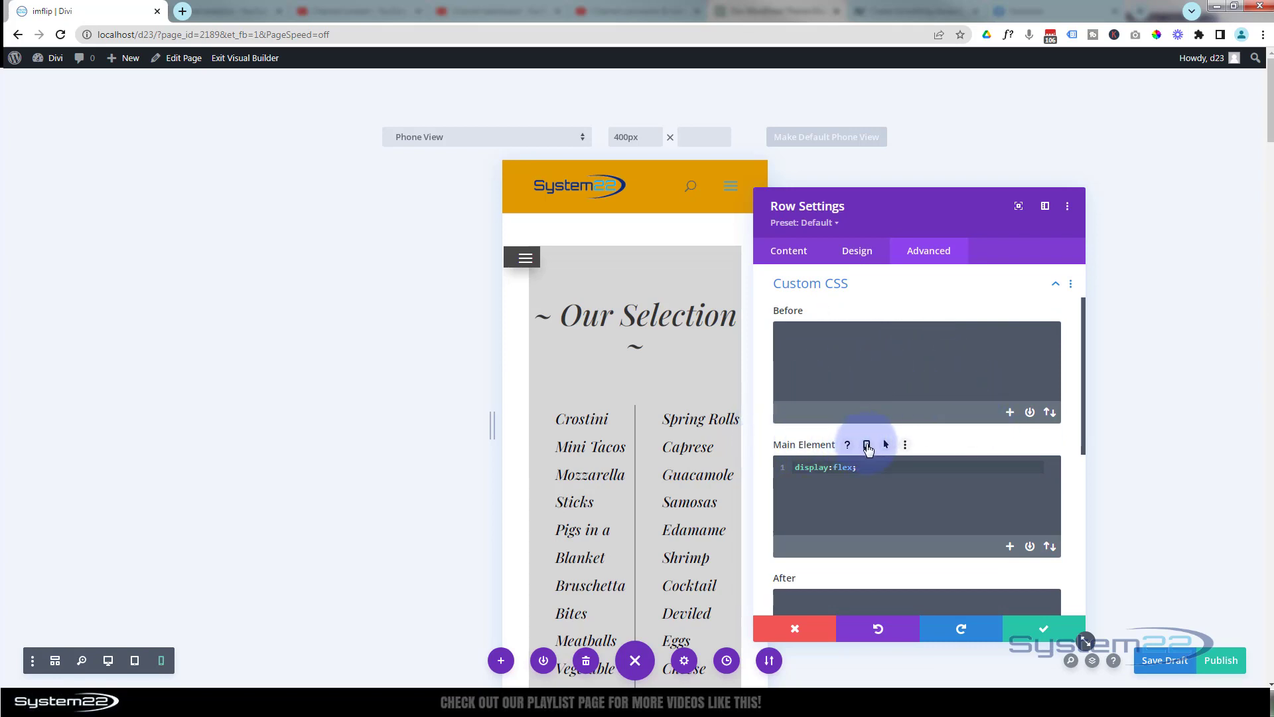
left_click(867, 446)
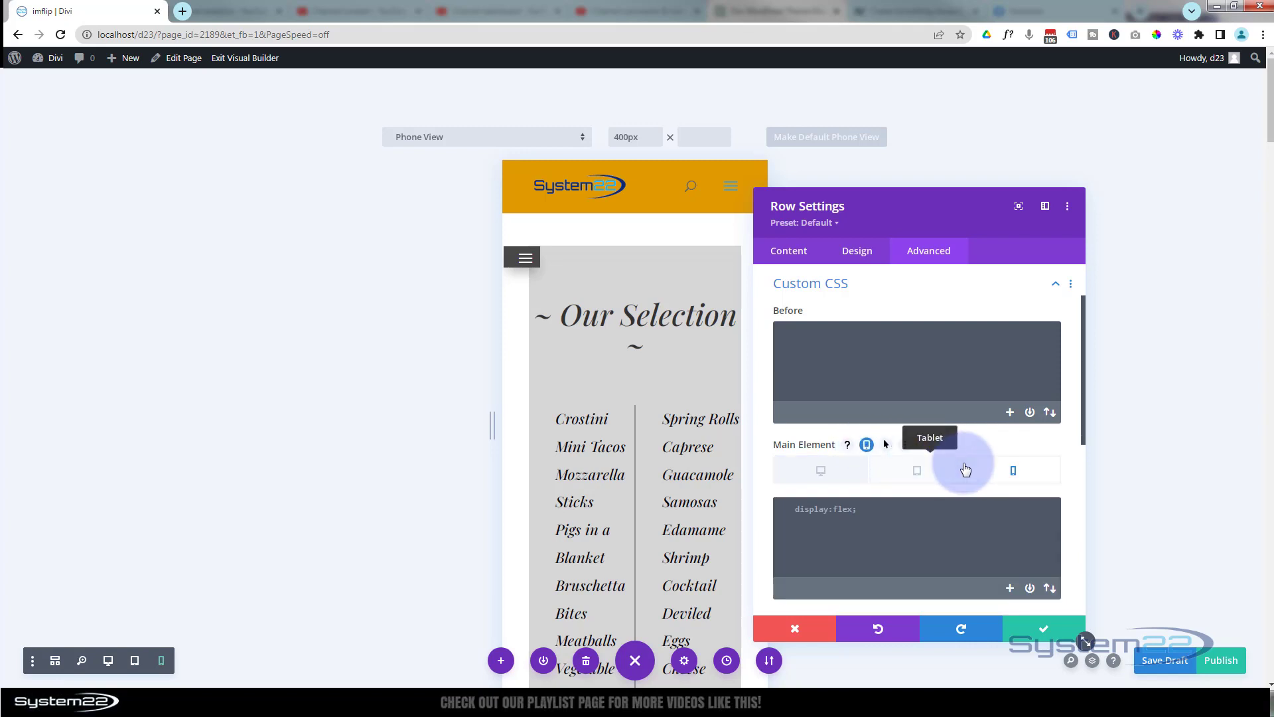
left_click(790, 514)
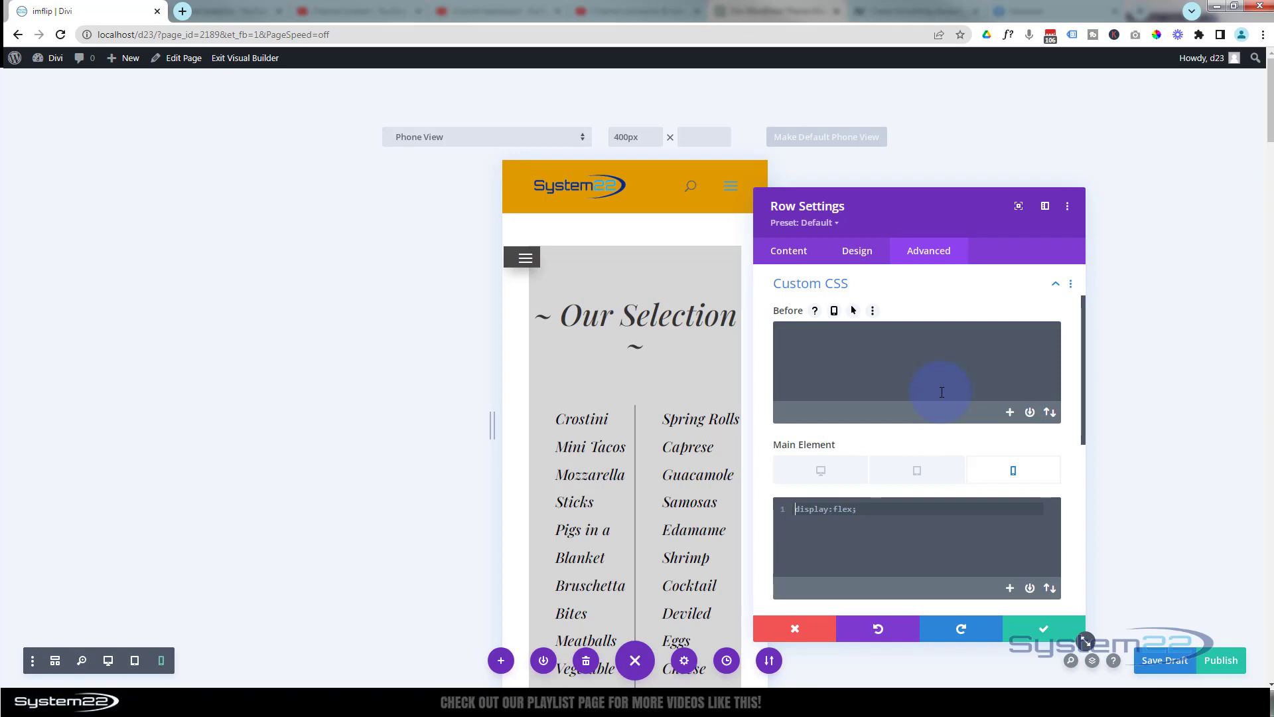
key("ctrl+a")
key("BackSpace")
type("display:")
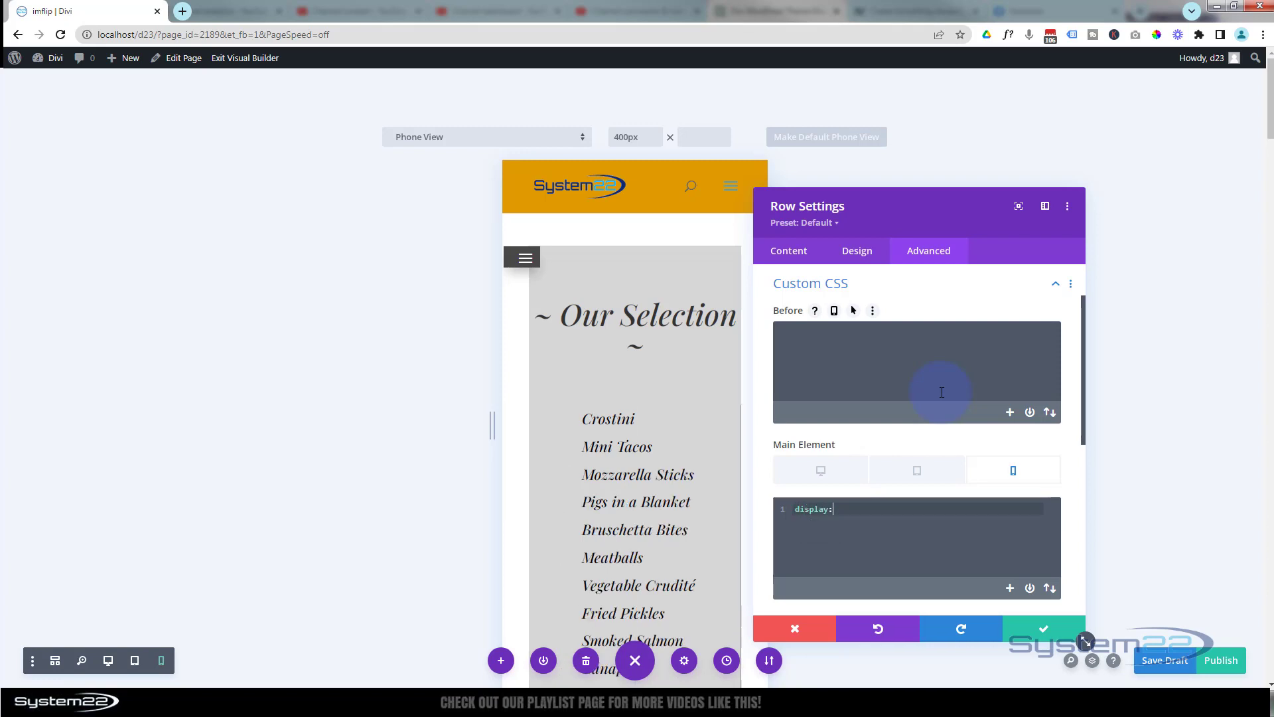
type("block;")
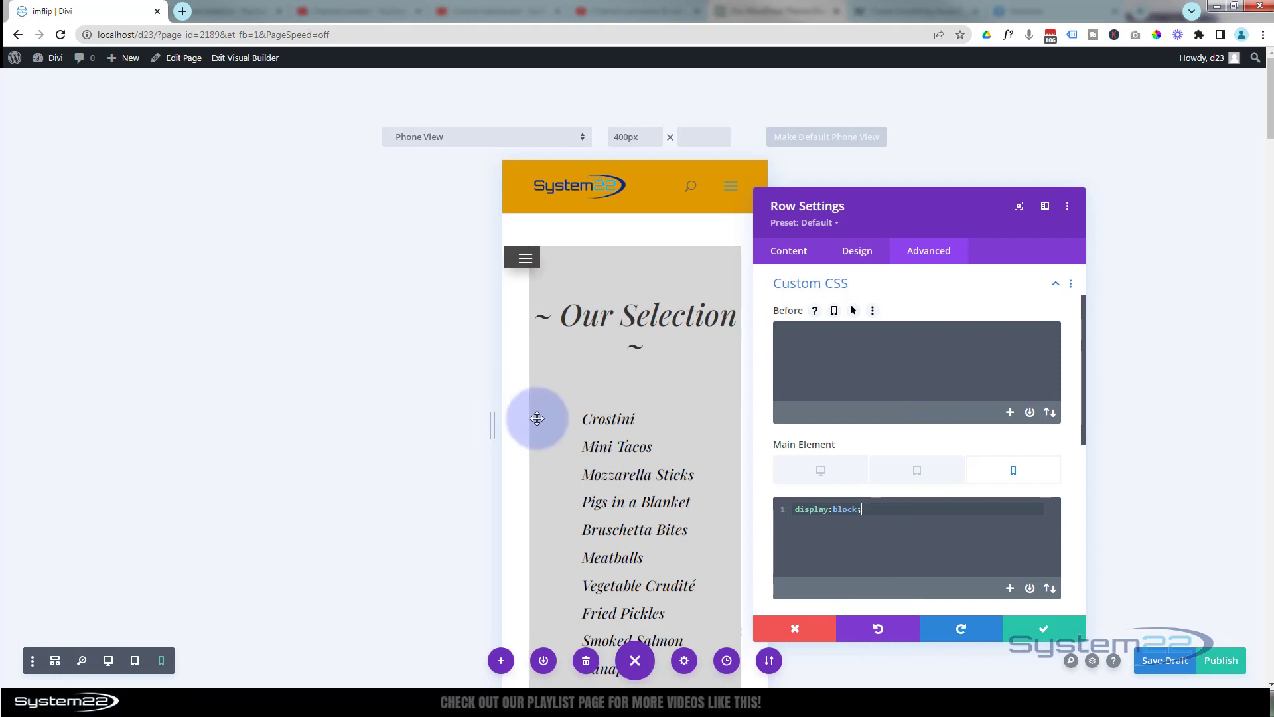
- Check both food lists down their full length in the phone preview and save the row settings
scroll(602, 431, "down", 10)
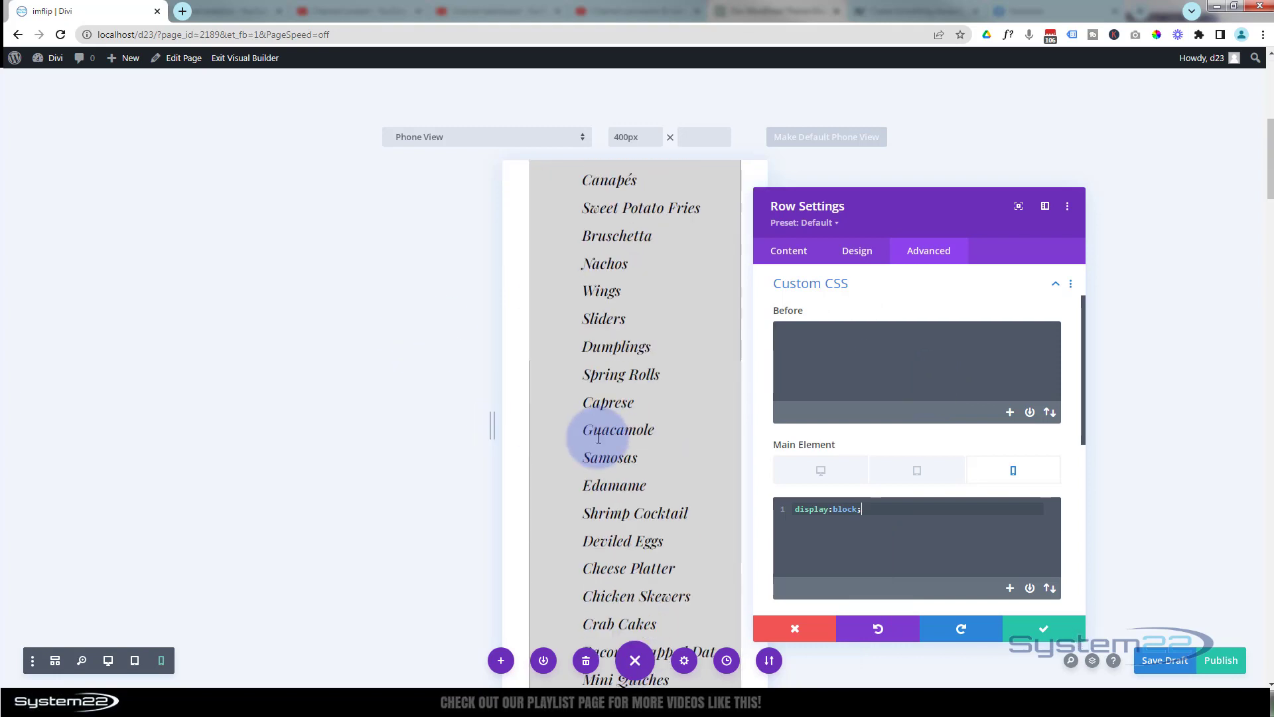
scroll(598, 439, "down", 3)
scroll(631, 427, "up", 3)
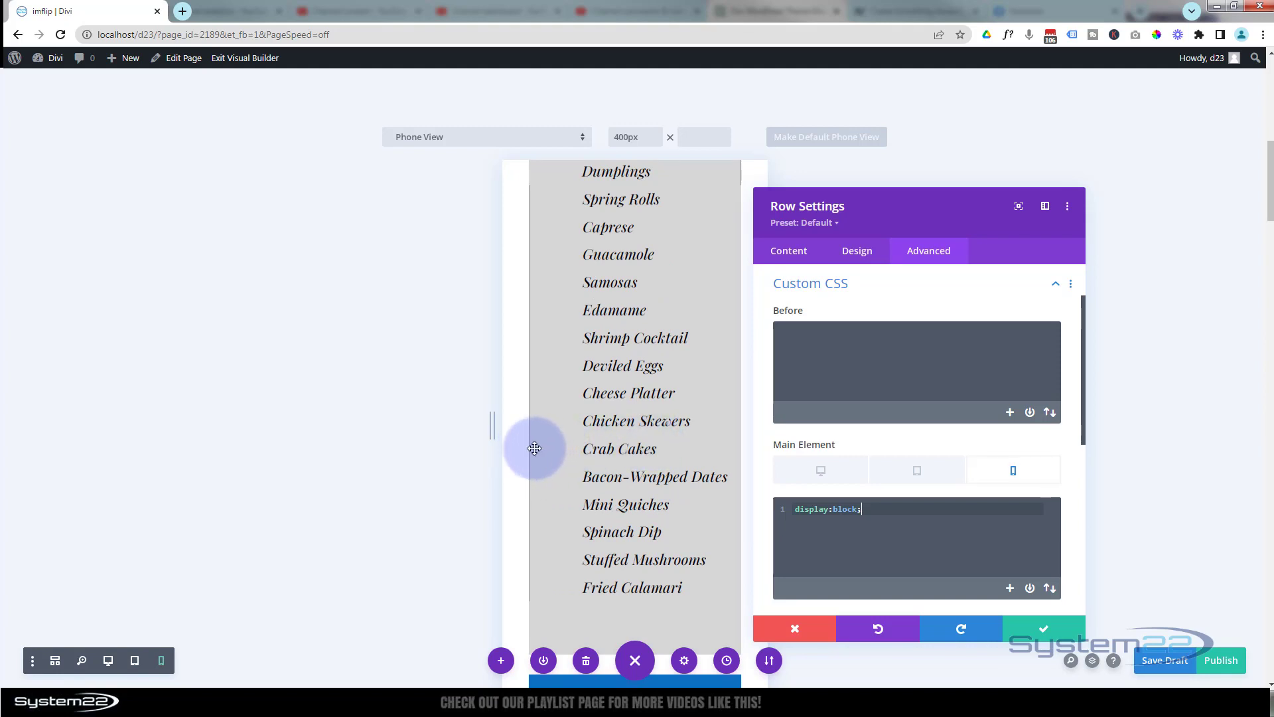
scroll(535, 449, "up", 5)
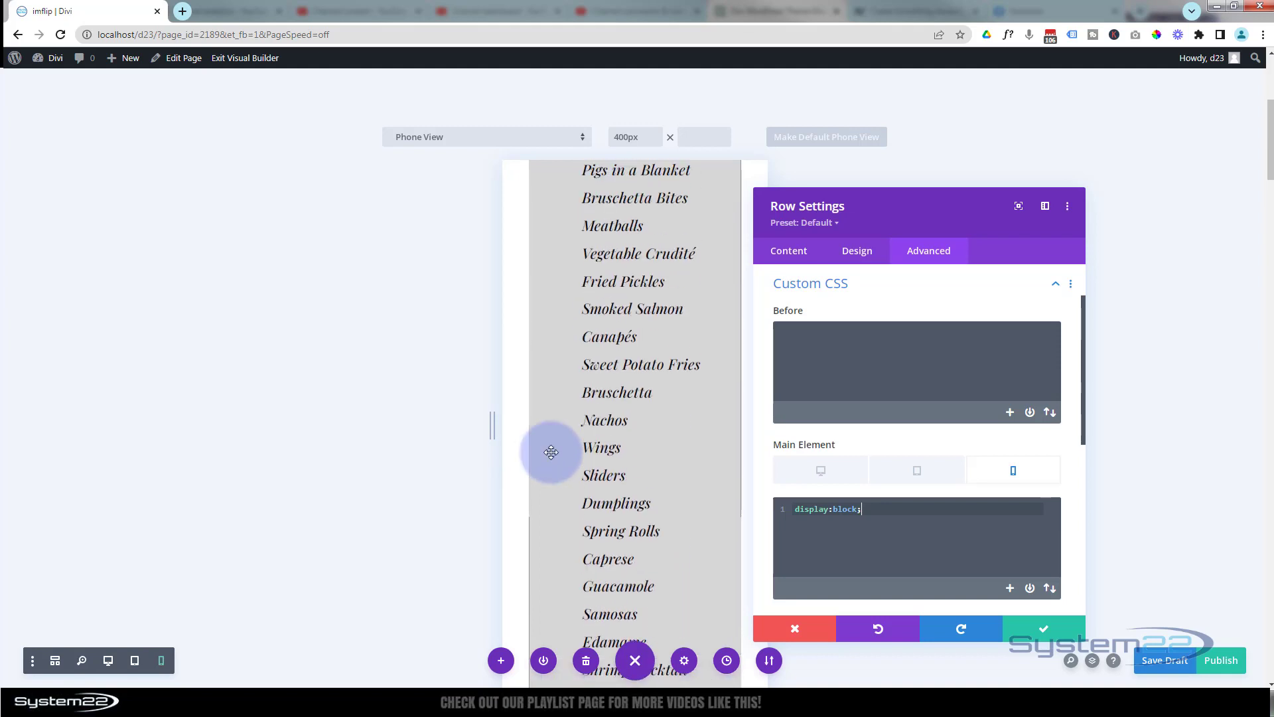
scroll(708, 415, "up", 4)
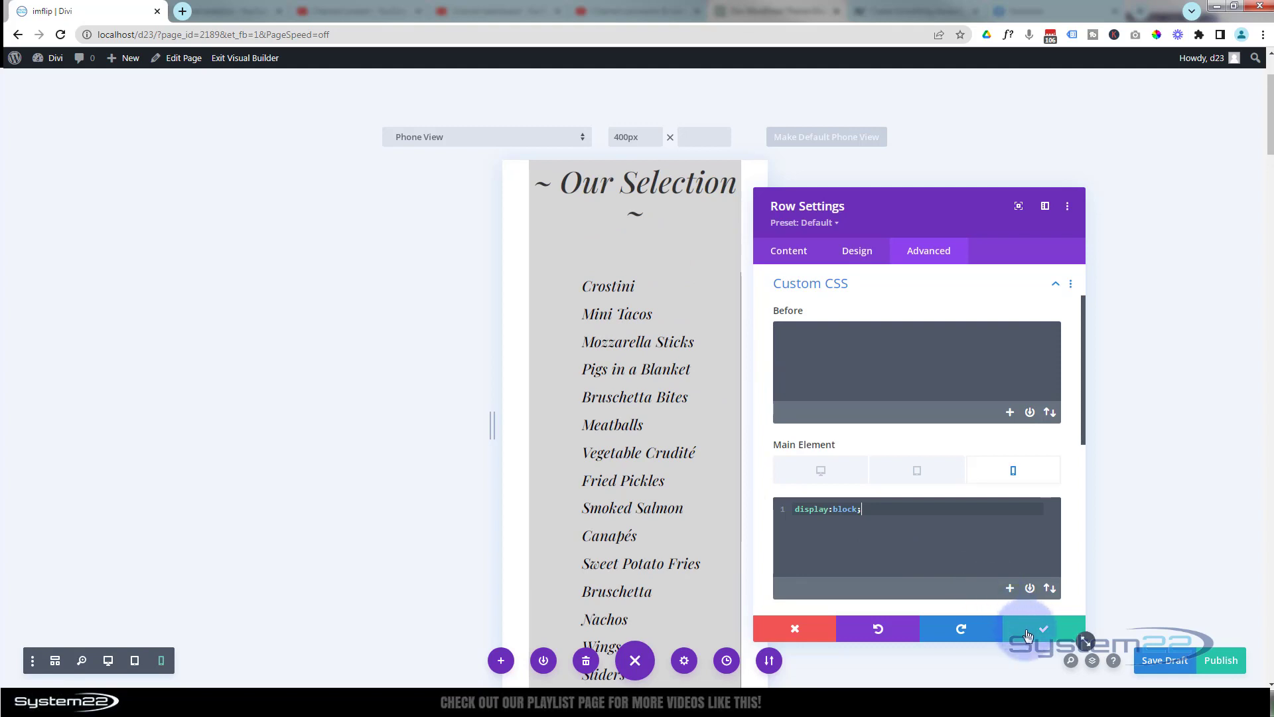
left_click(1027, 630)
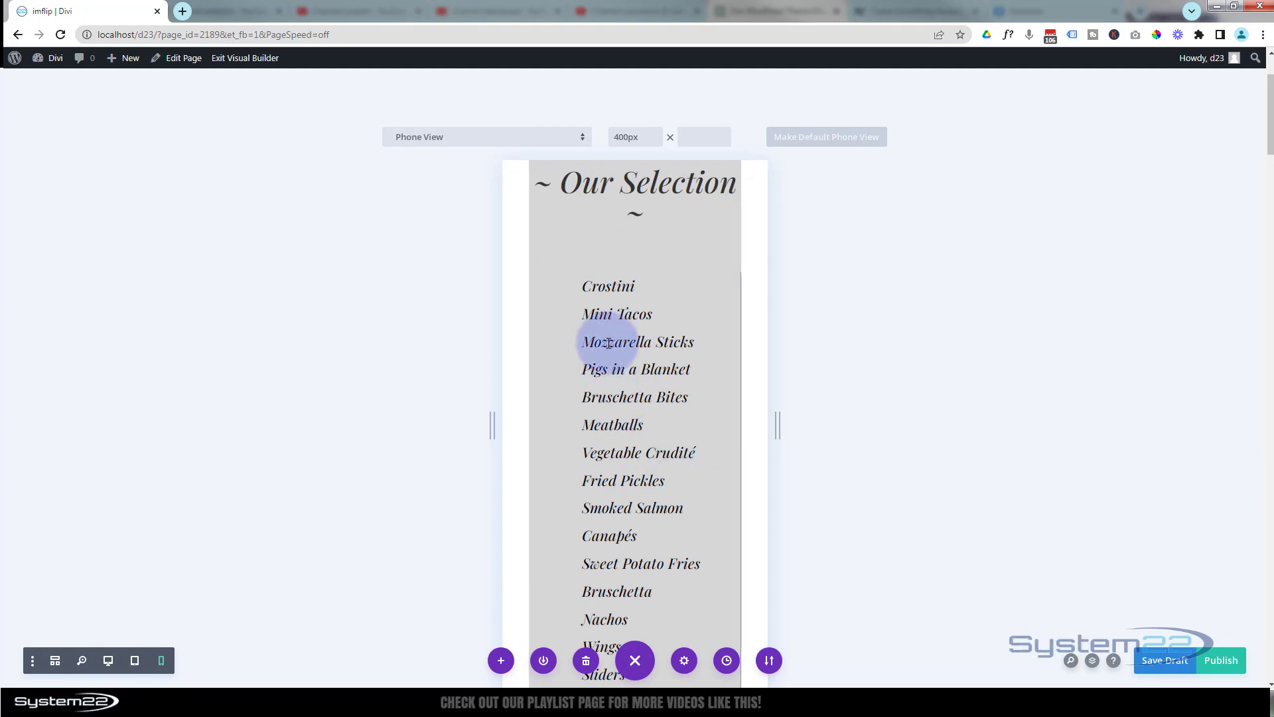
- Set the phone right border width of the first food list, starting with Crostini, to 0px
mouse_move(608, 343)
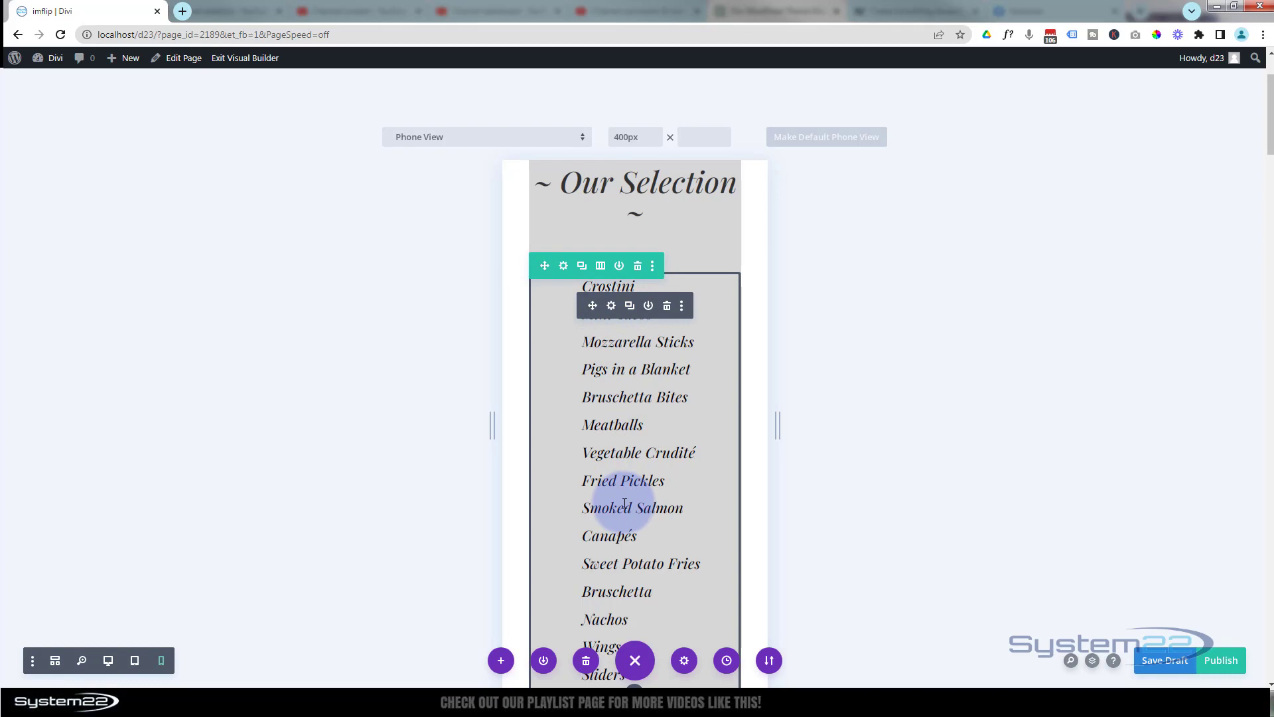
left_click(612, 306)
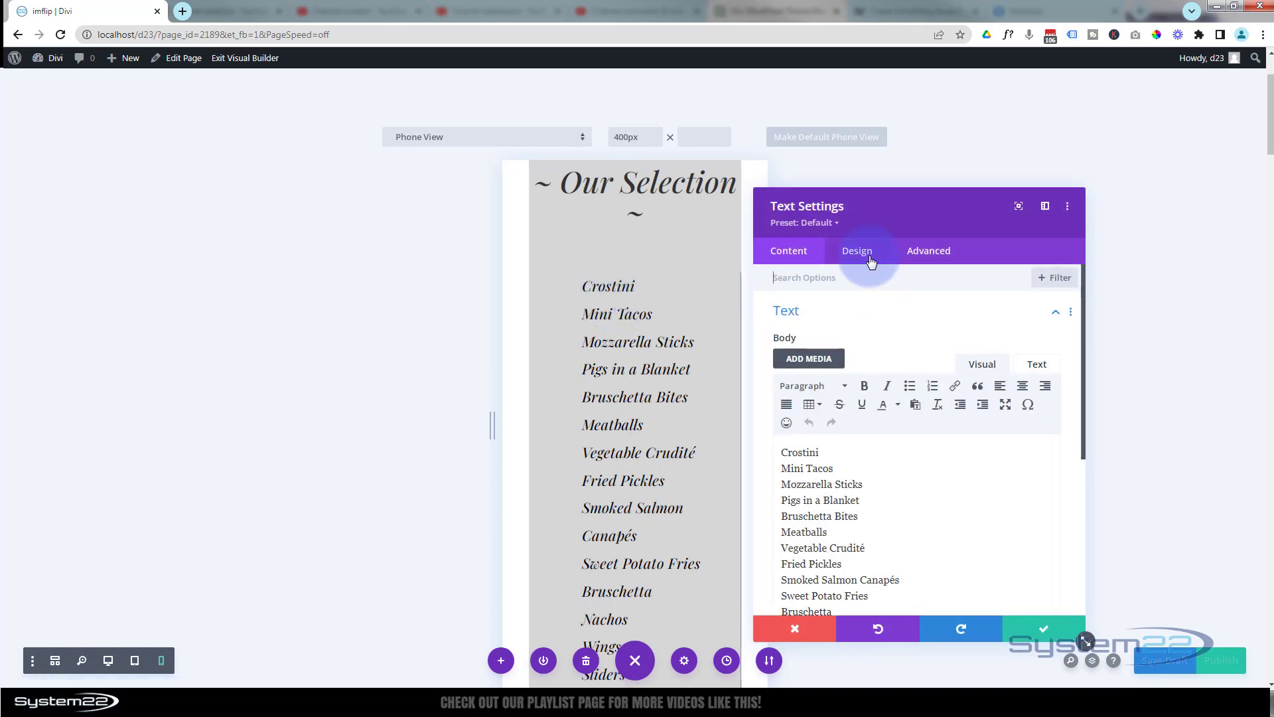
left_click(869, 259)
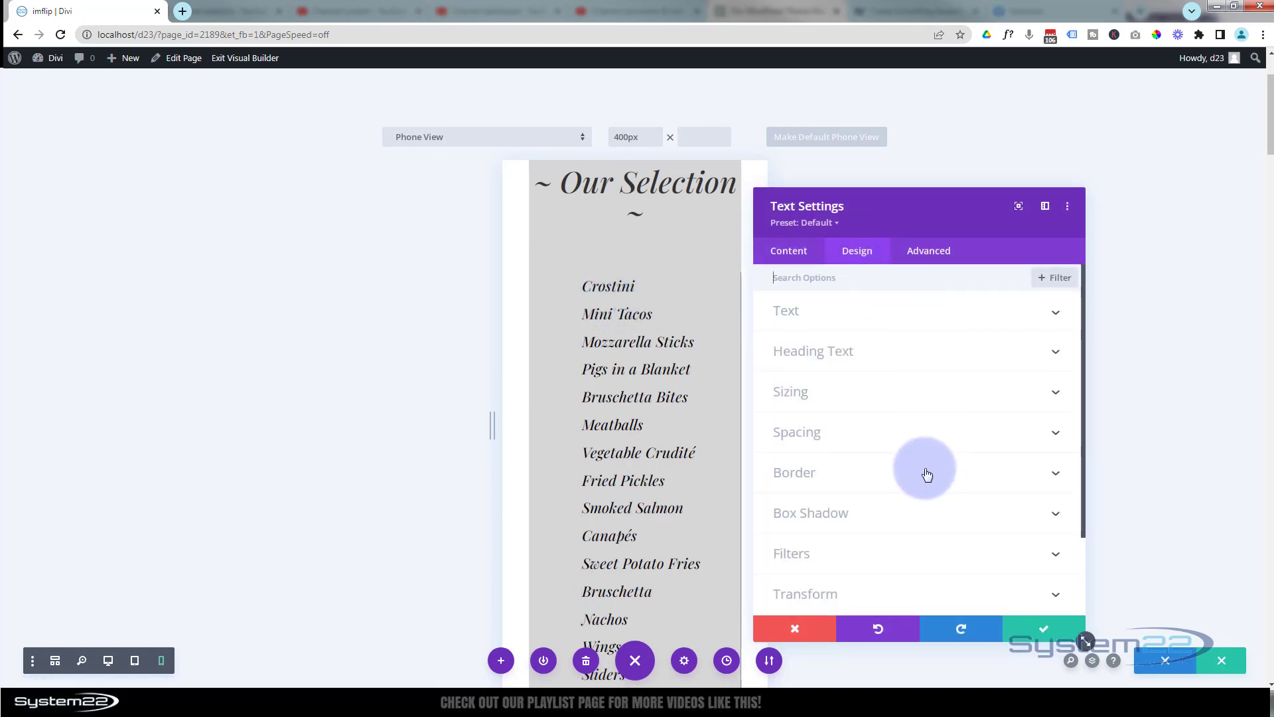
left_click(927, 473)
scroll(910, 452, "down", 3)
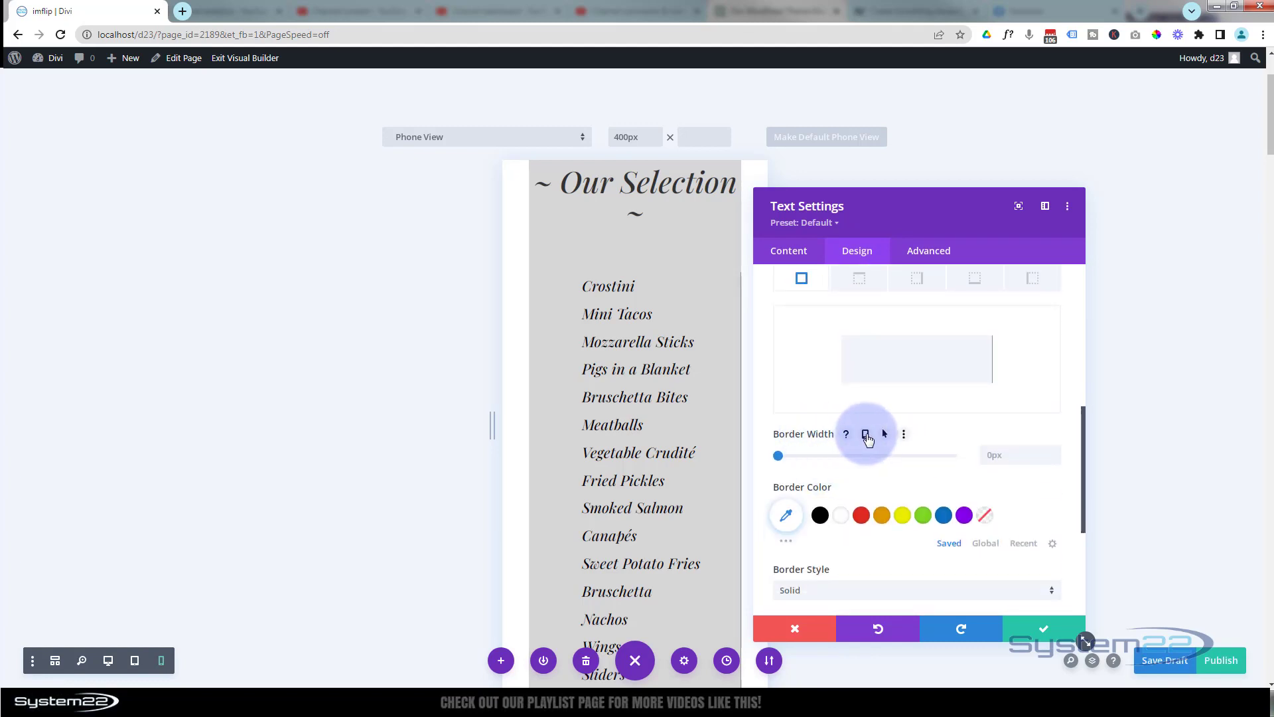
left_click(866, 435)
left_click(994, 457)
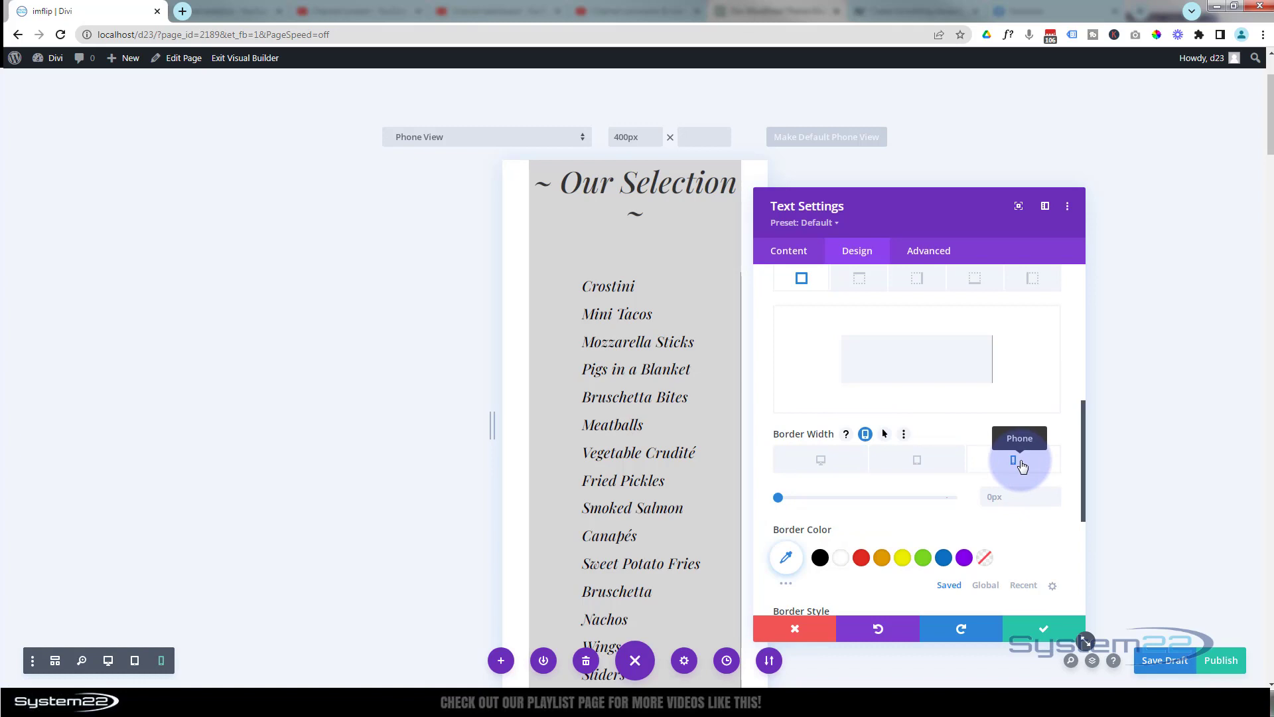
left_click(918, 284)
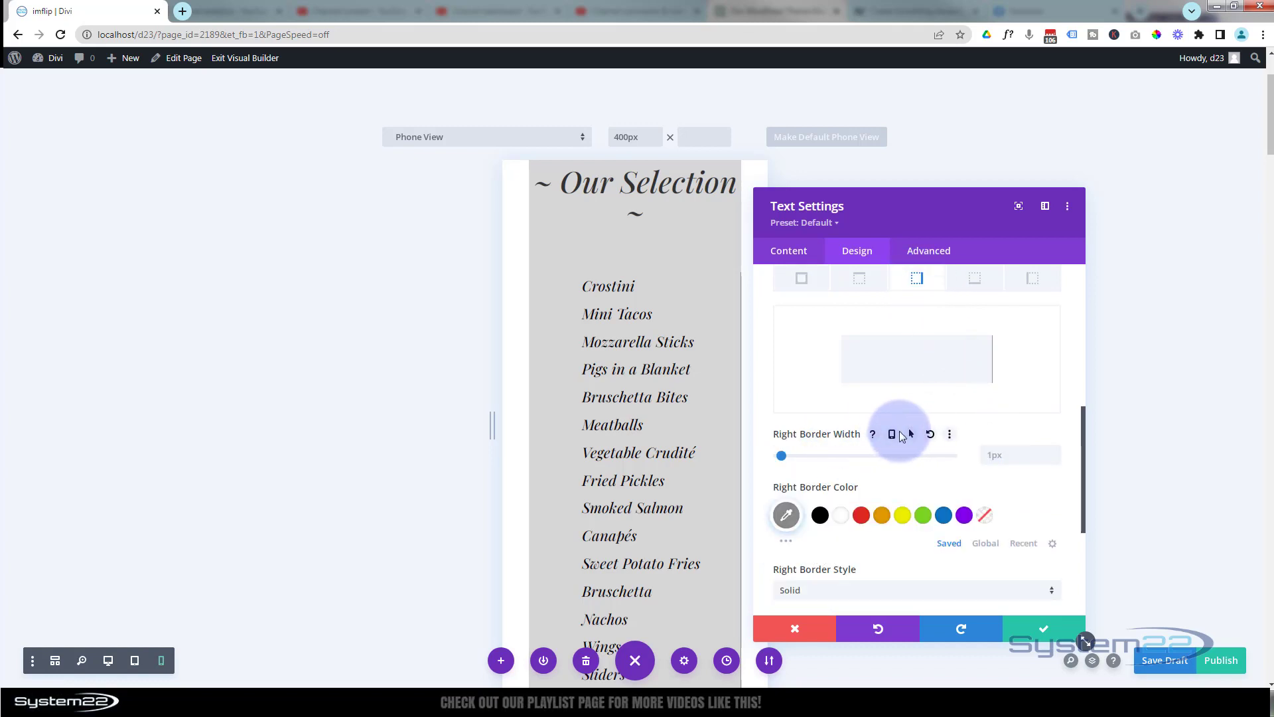
left_click(894, 436)
left_click(1013, 459)
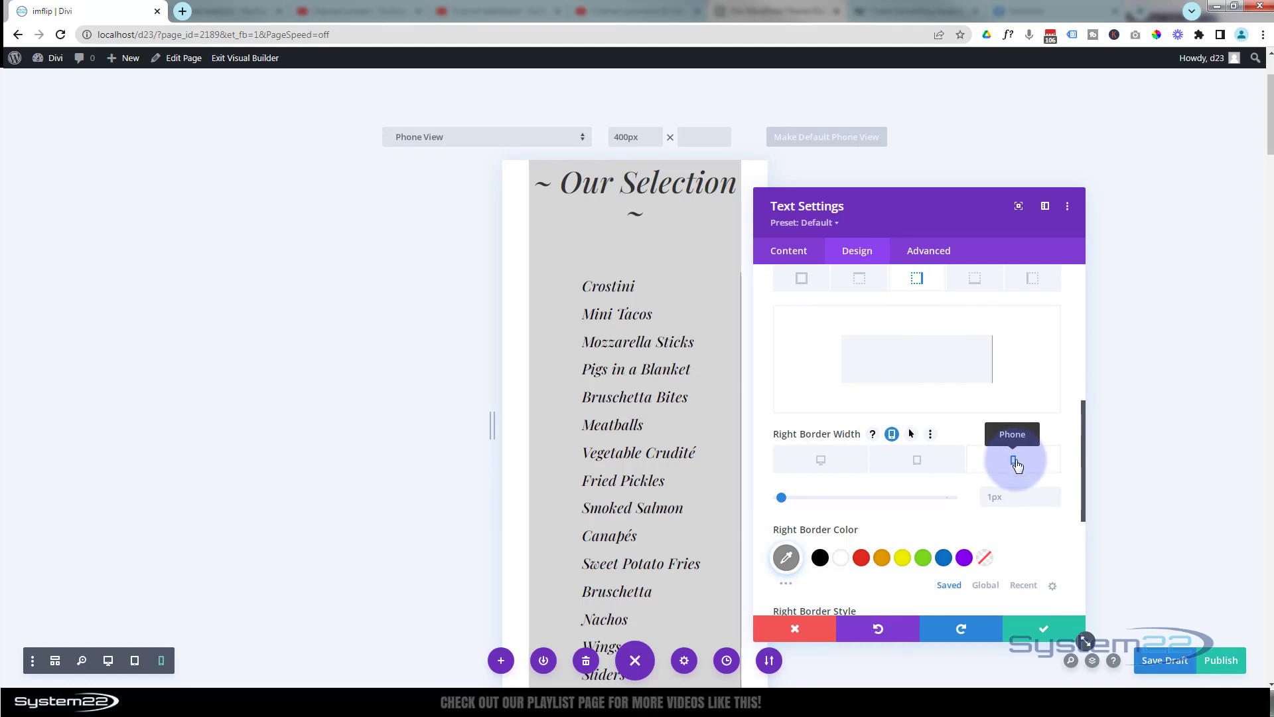
left_click(1055, 503)
left_click(1056, 500)
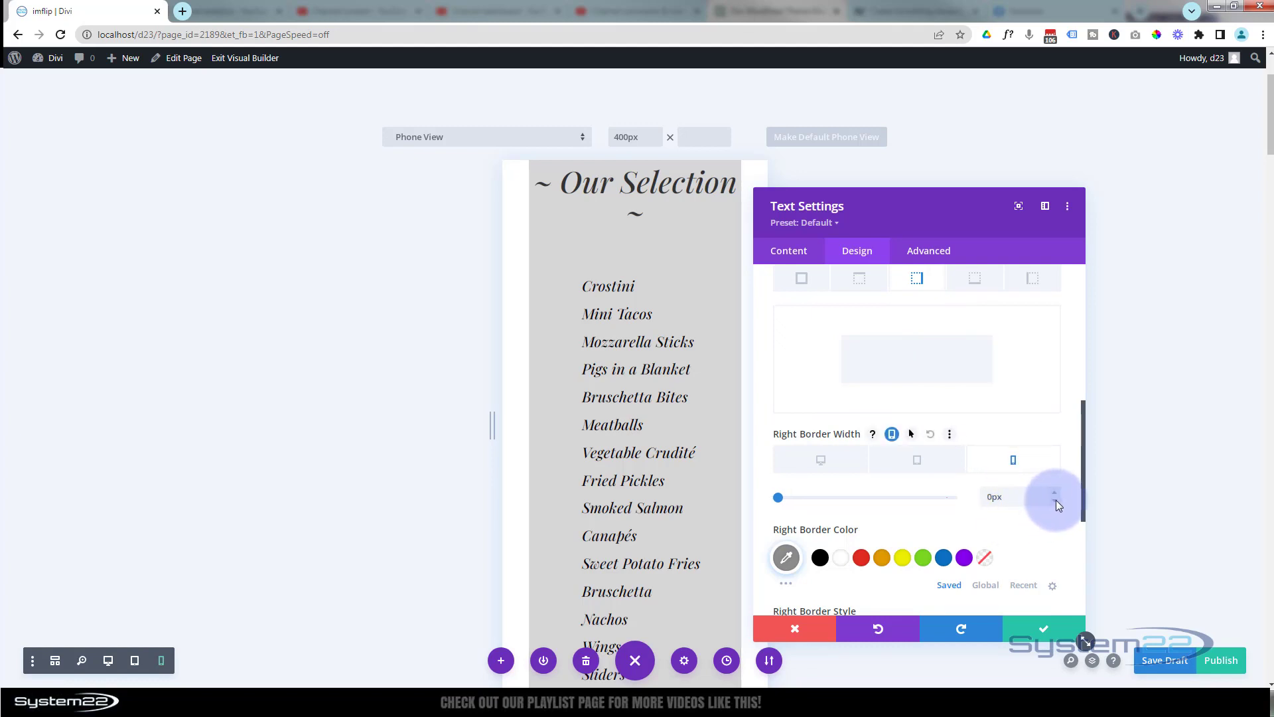
- Compare the first food list's right border in the tablet and phone previews
left_click(920, 462)
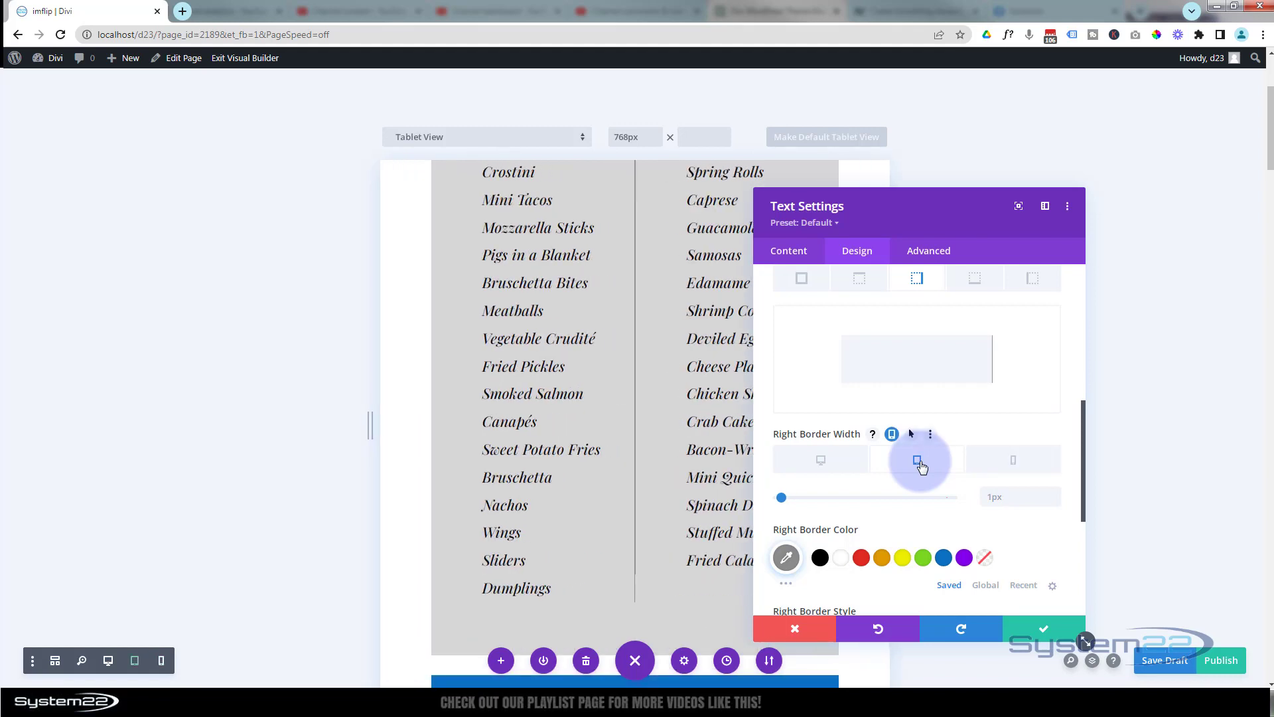
left_click(1002, 462)
scroll(680, 436, "up", 8)
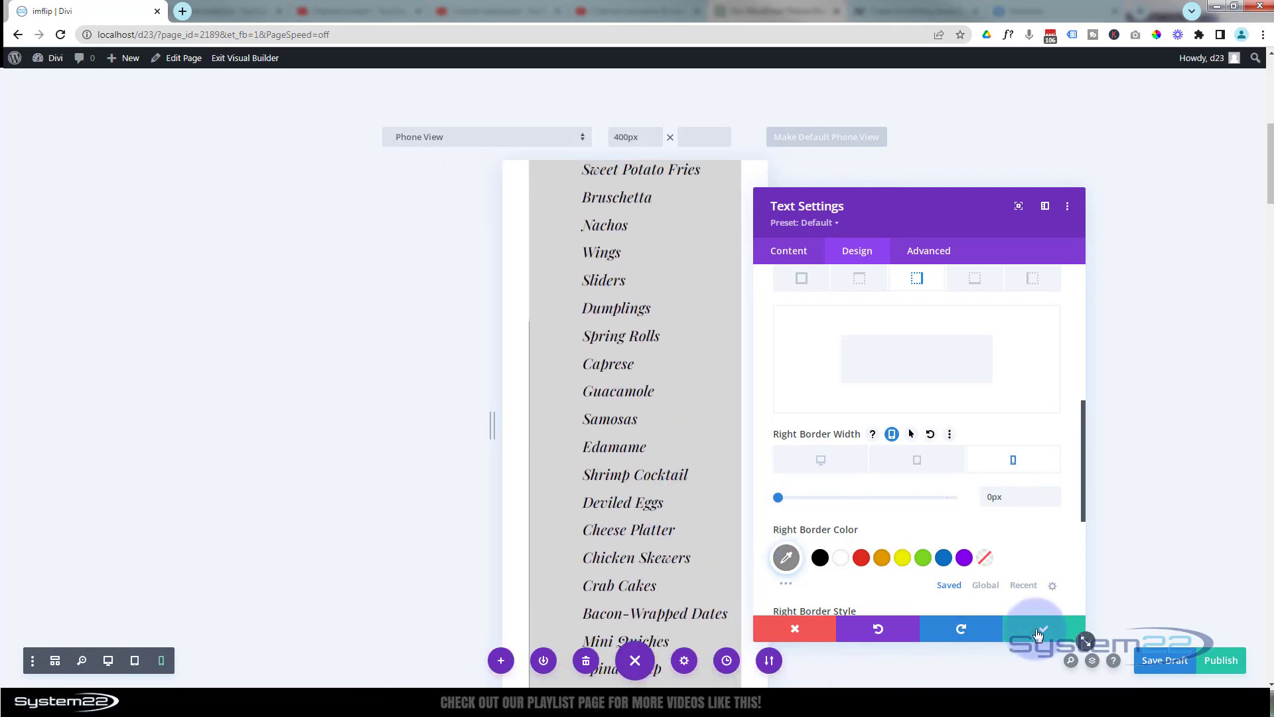
- Center the text alignment of the first food list, starting with Crostini, for phone only
scroll(899, 466, "up", 2)
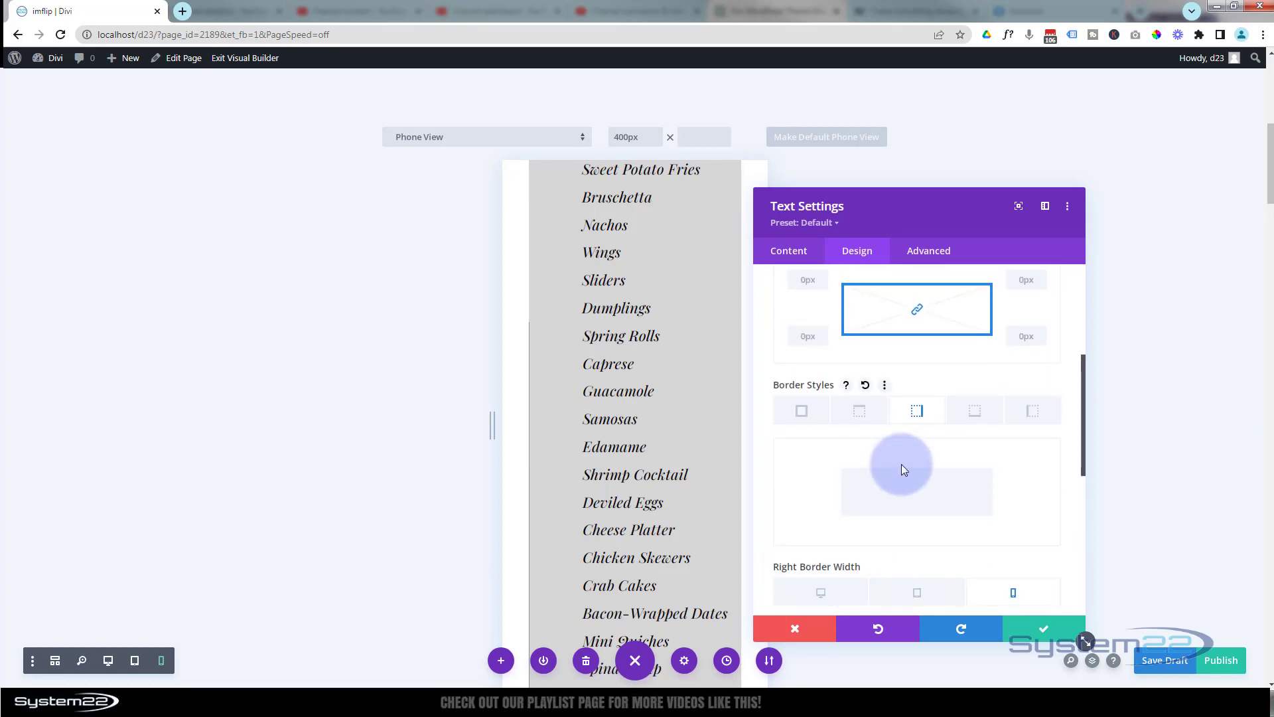
scroll(901, 465, "up", 4)
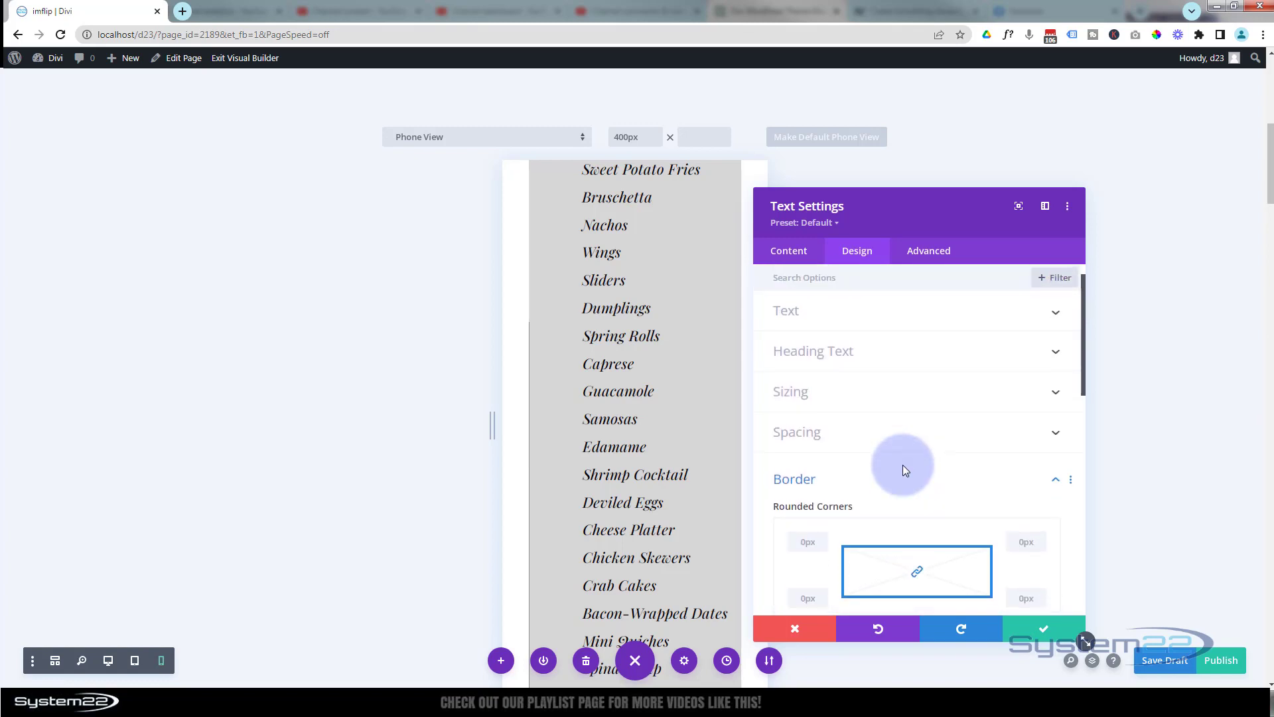
left_click(882, 321)
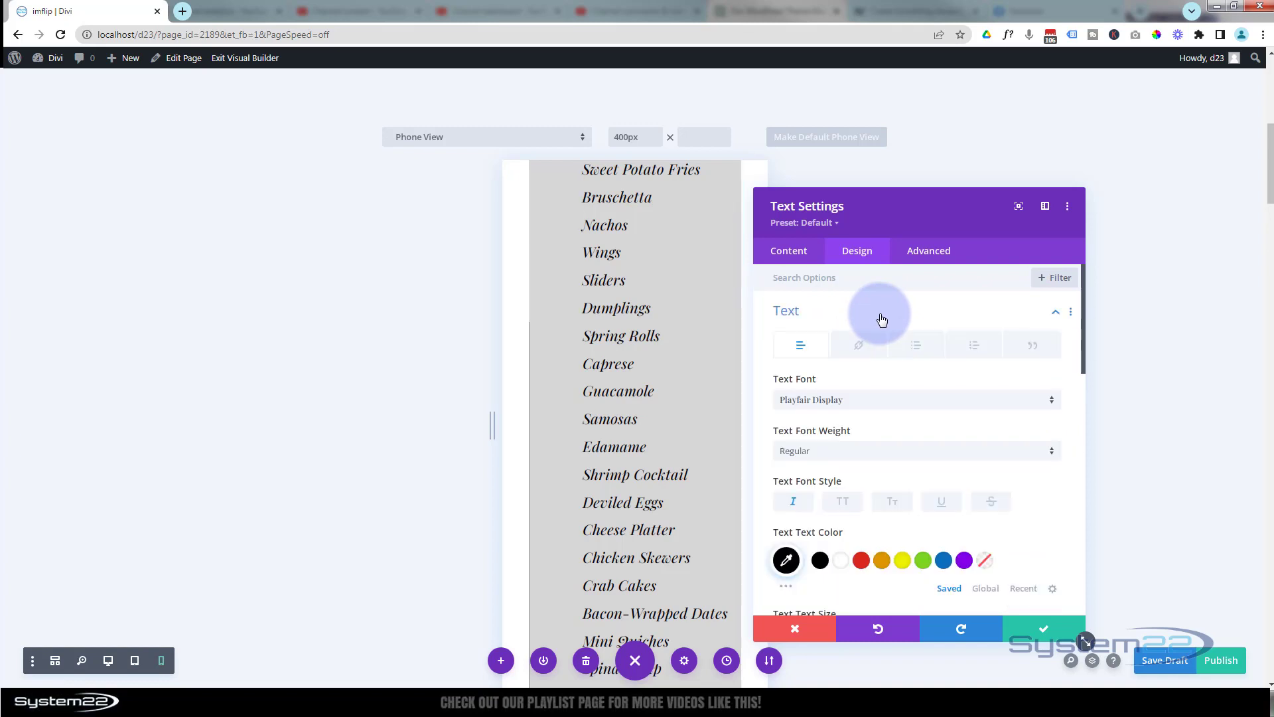
scroll(900, 398, "down", 1)
scroll(901, 398, "down", 1)
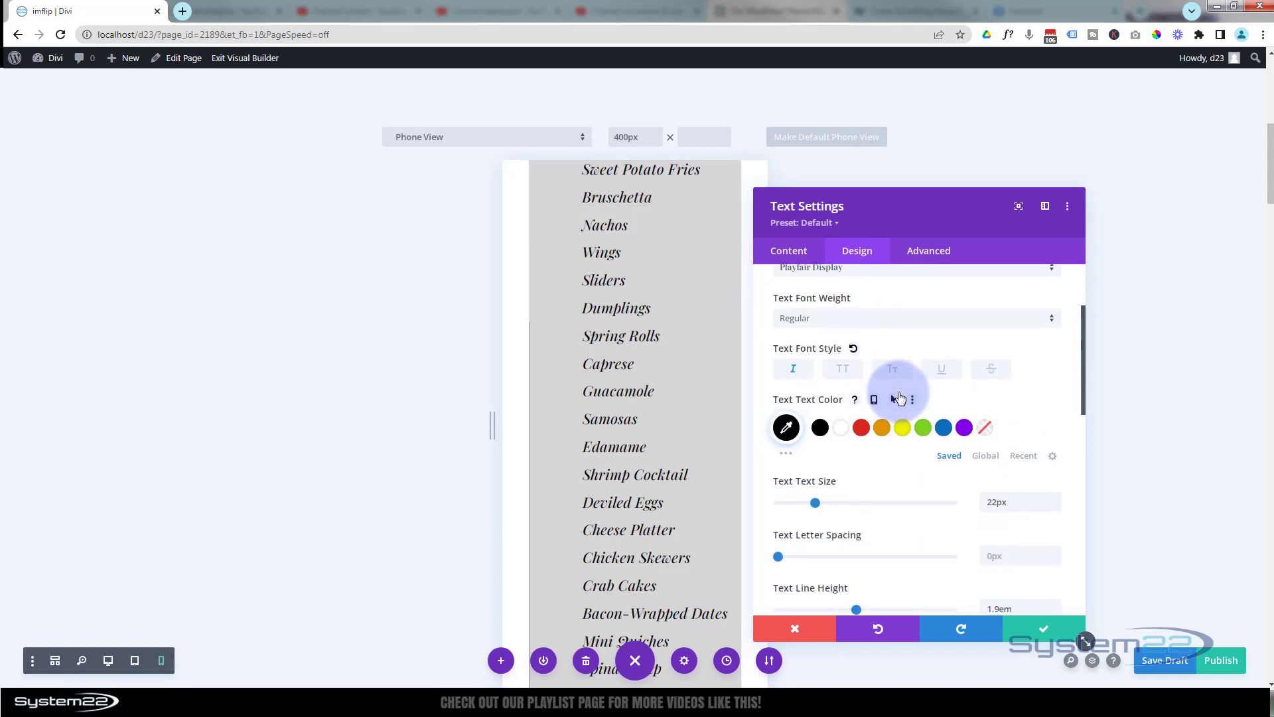
scroll(899, 399, "down", 4)
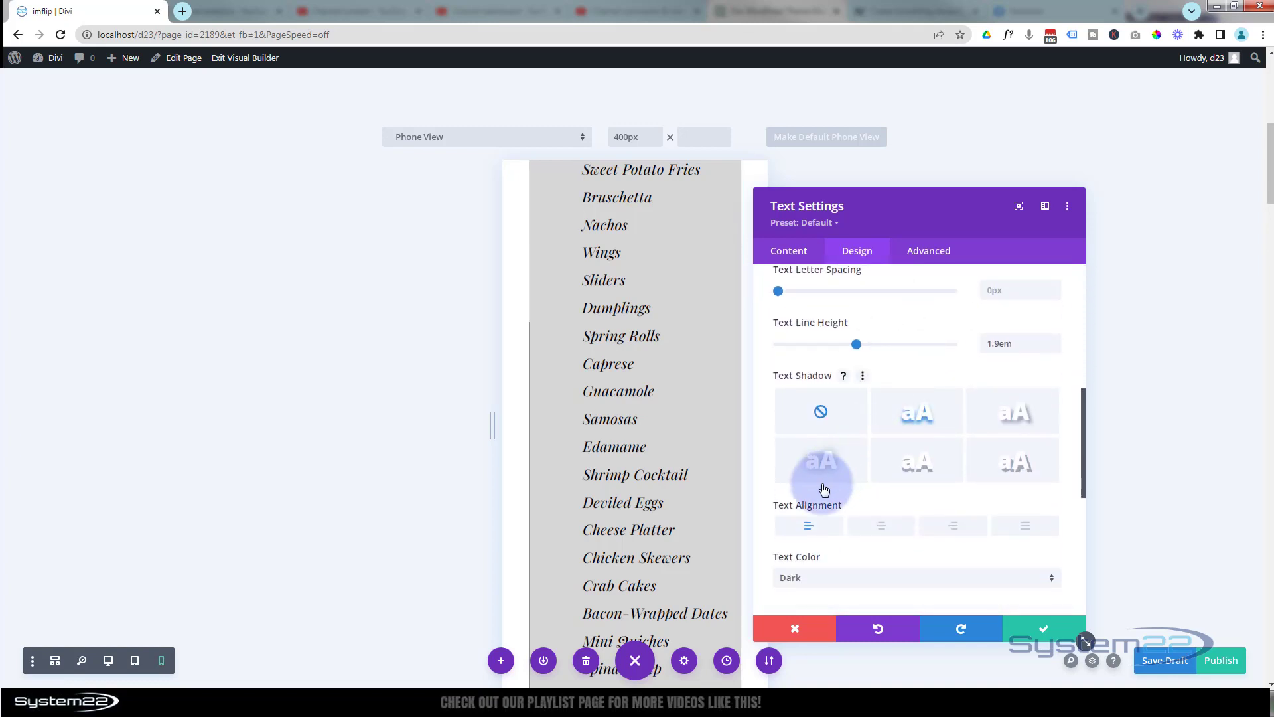
left_click(874, 506)
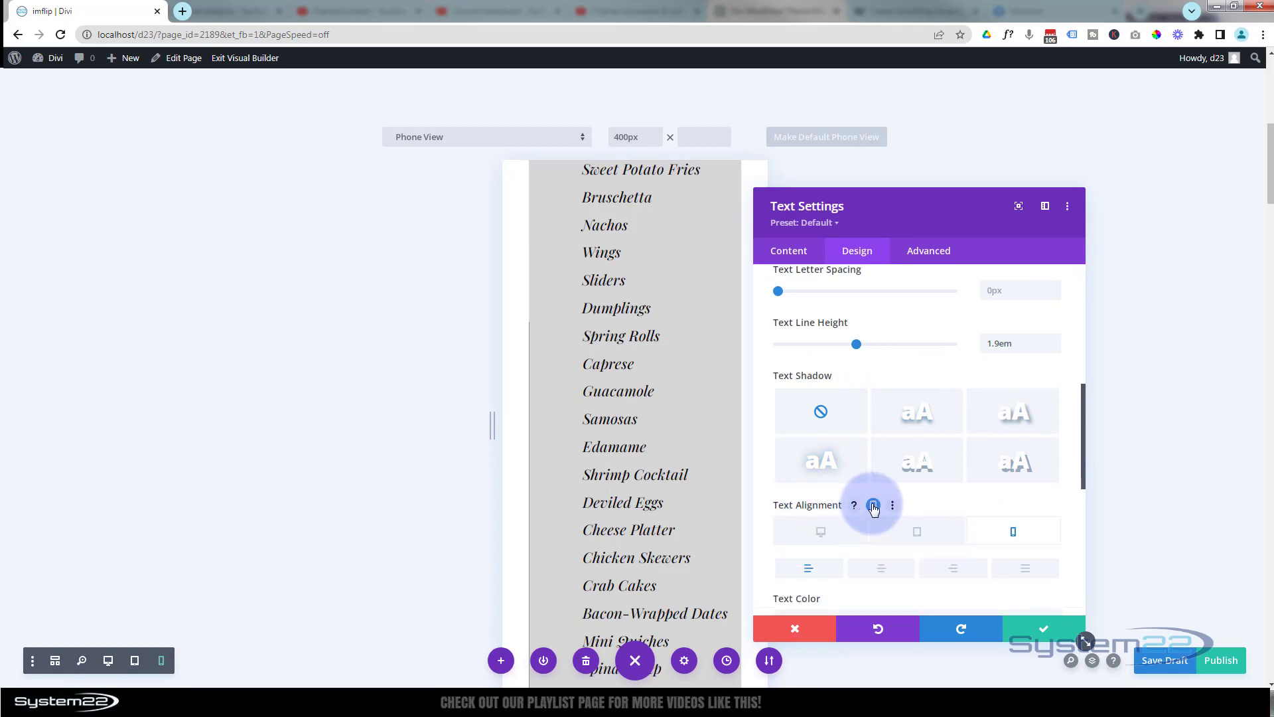
left_click(1011, 531)
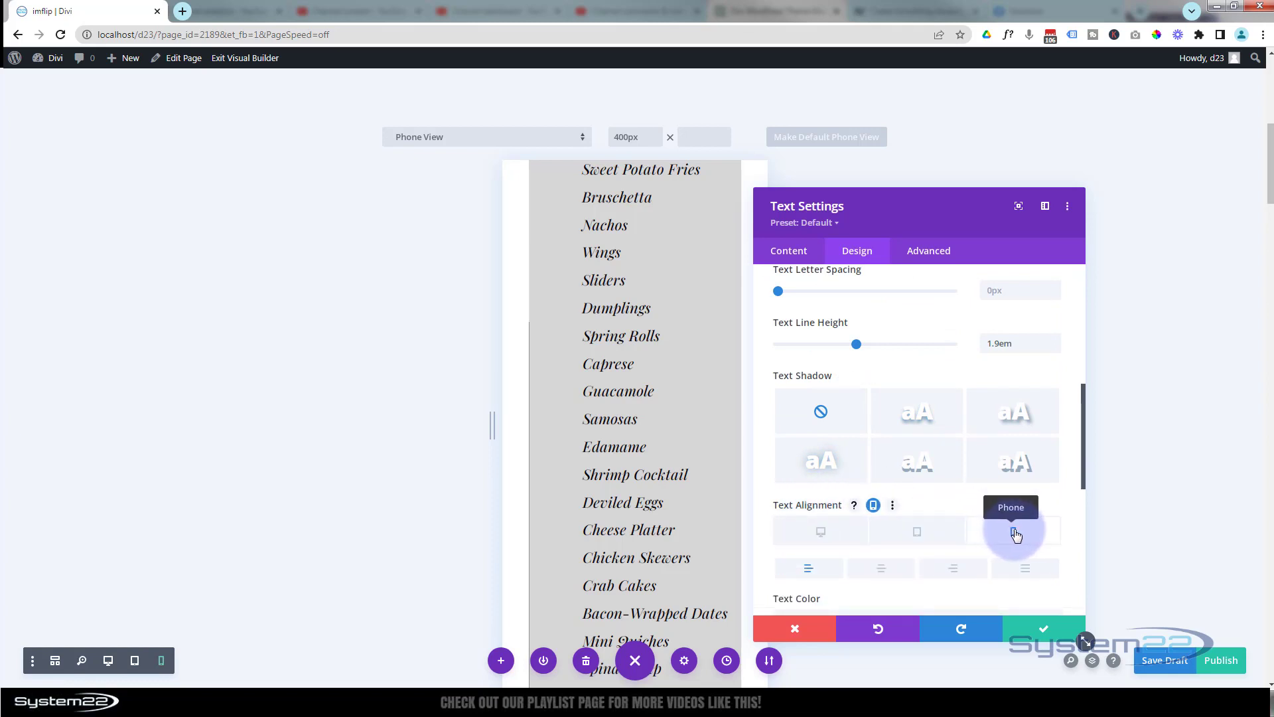
left_click(883, 570)
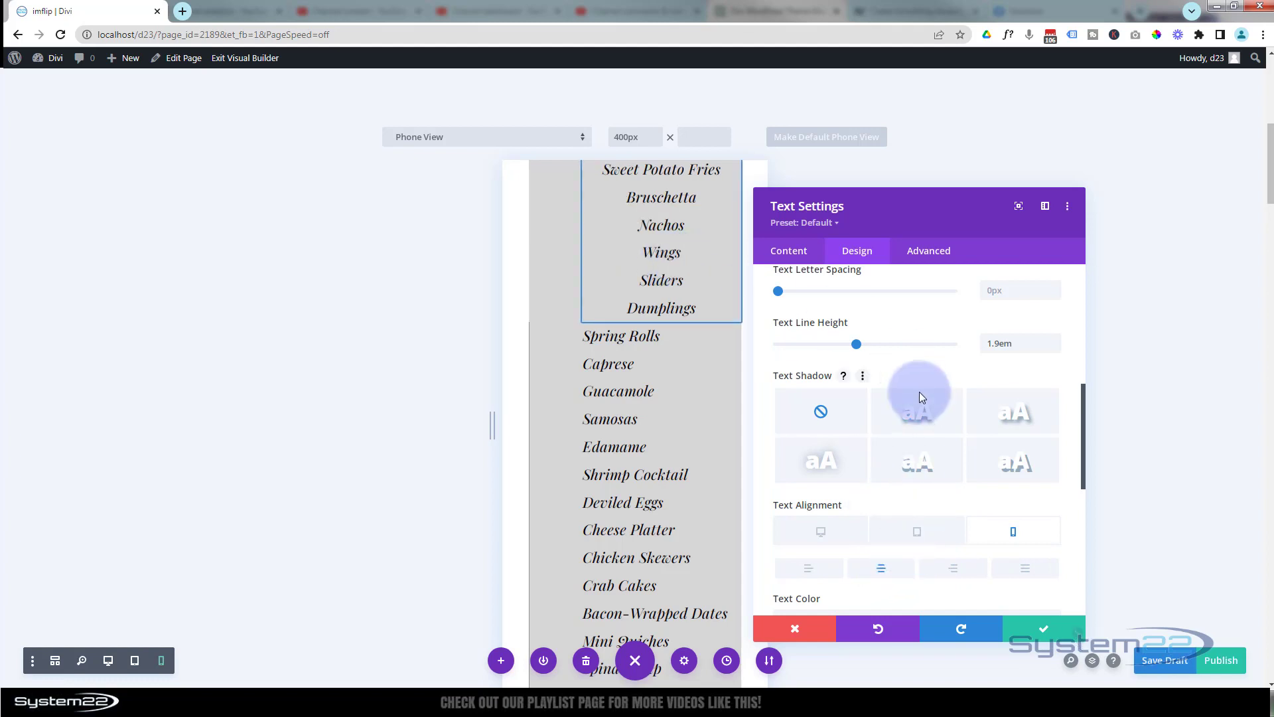
scroll(931, 415, "up", 1)
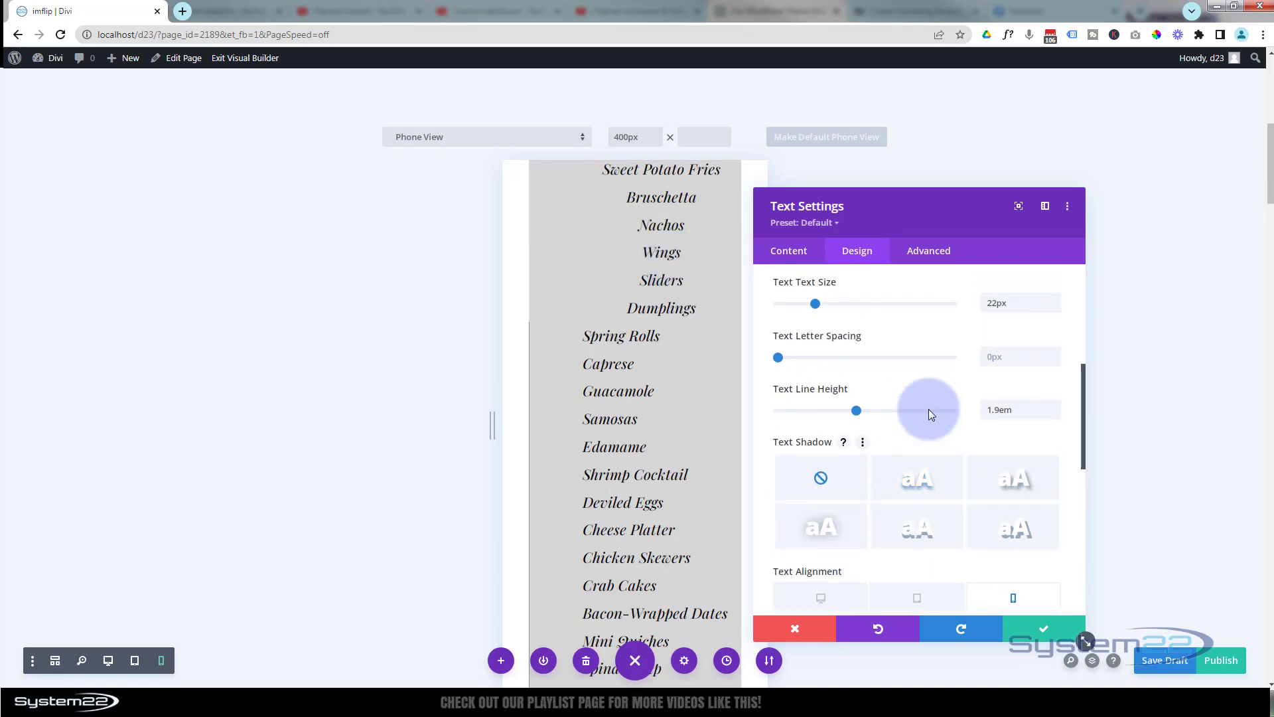
scroll(929, 409, "up", 4)
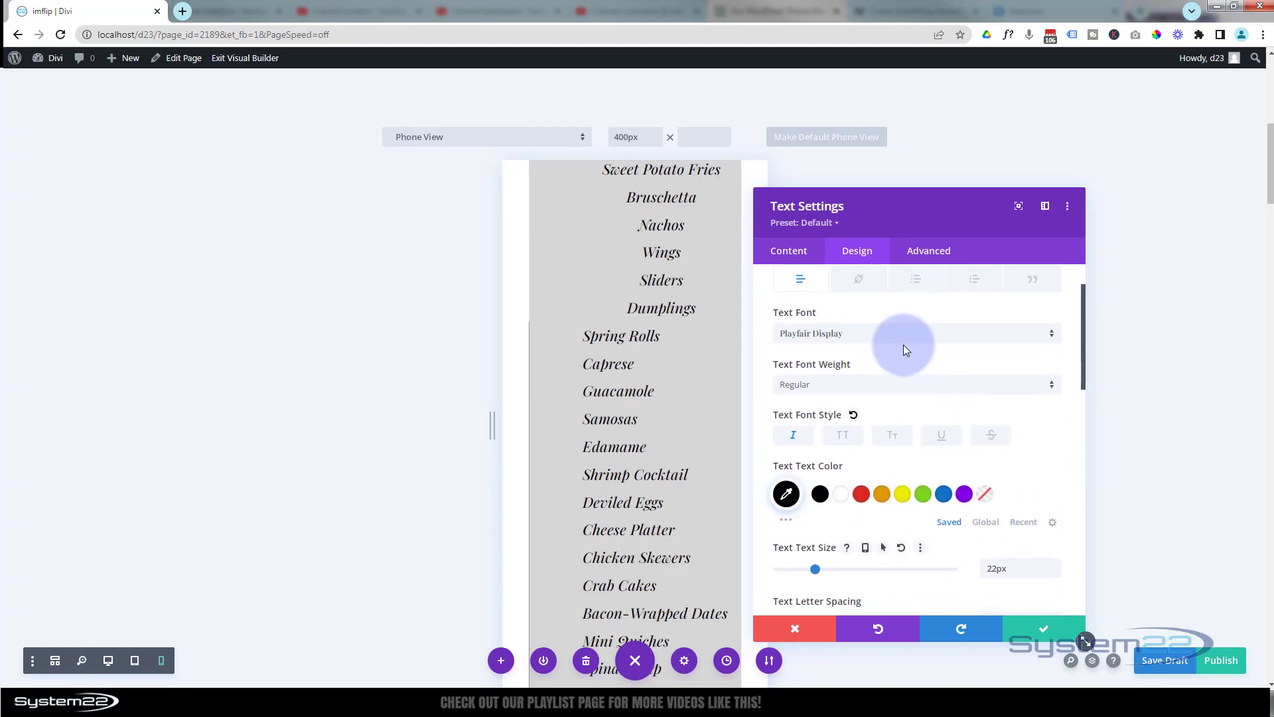
- Set the phone left padding of the first food list, starting with Crostini, to 0% and save its settings
scroll(903, 345, "up", 3)
left_click(890, 317)
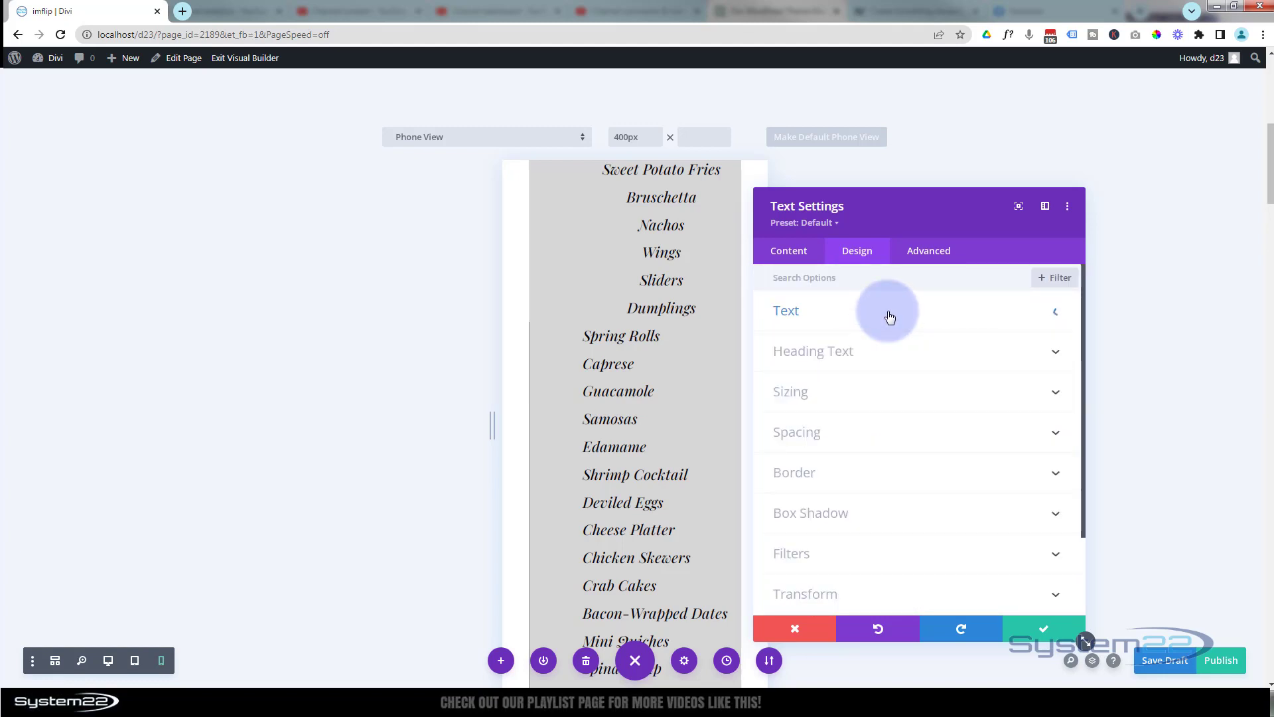
left_click(900, 433)
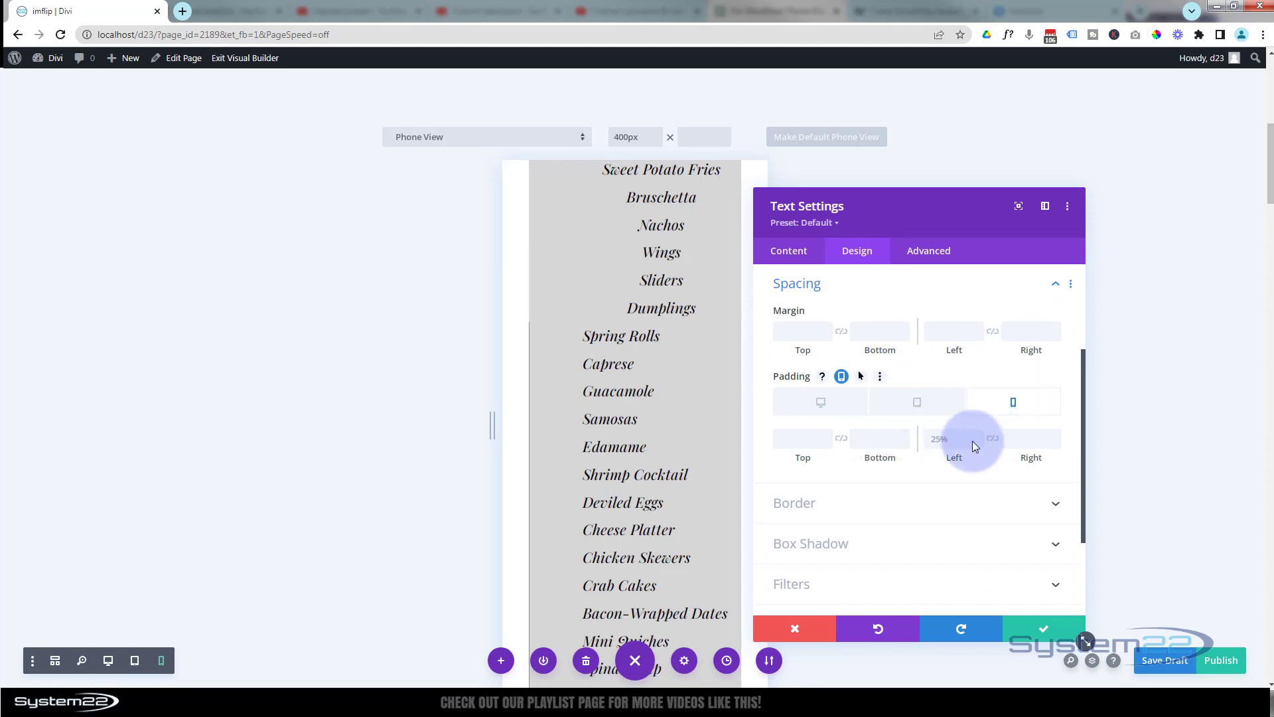
left_click(946, 438)
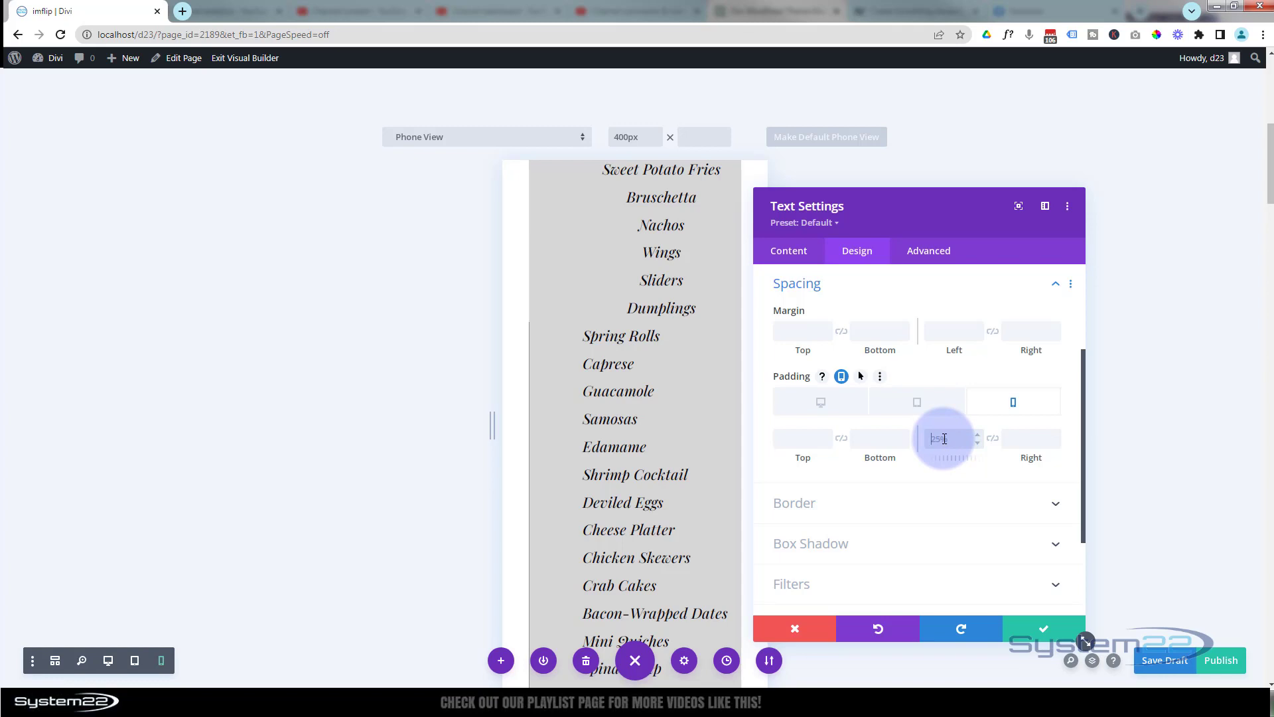
type("0%")
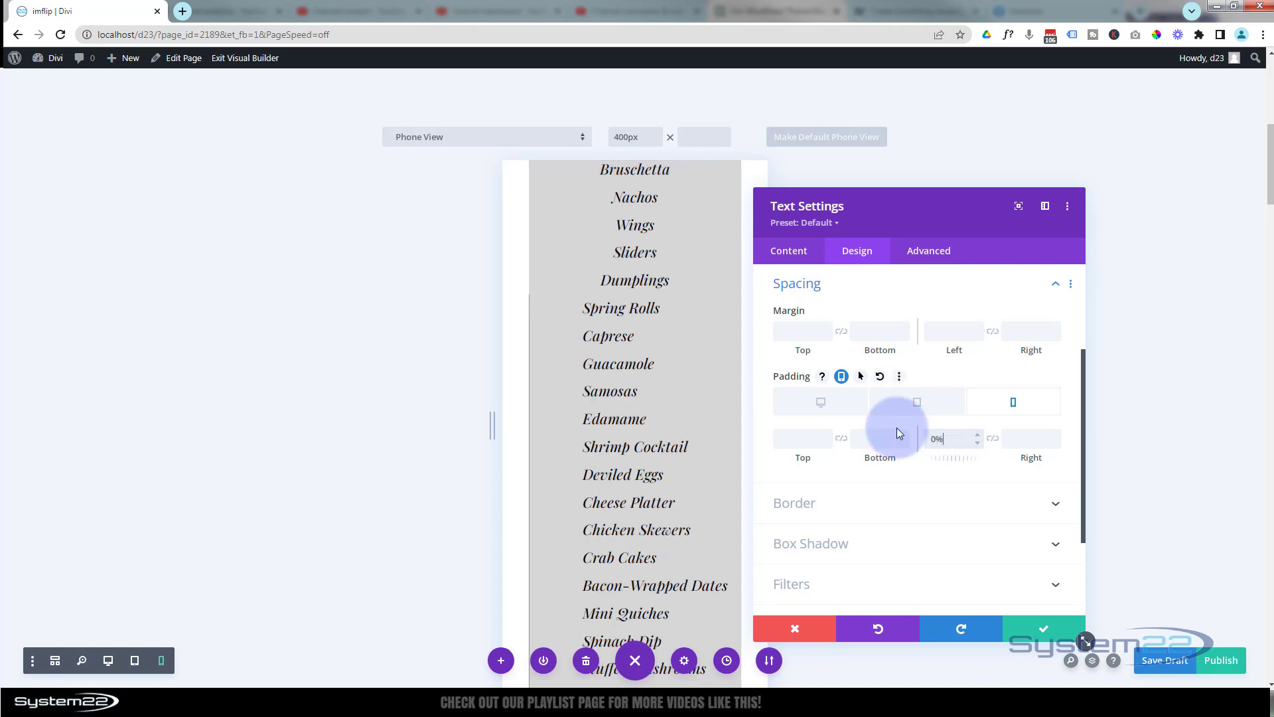
left_click(1057, 634)
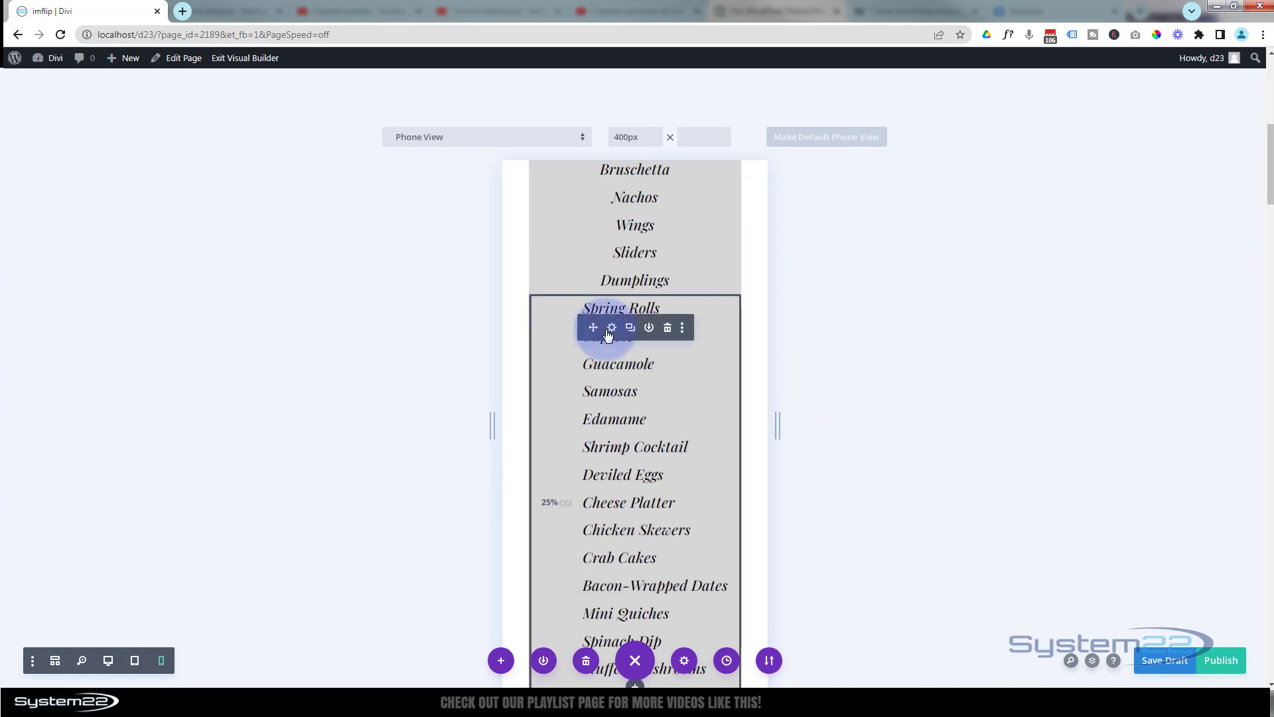
- Center the second food list, starting with Spring Rolls, for phone only and set its phone left padding to 0%
left_click(612, 327)
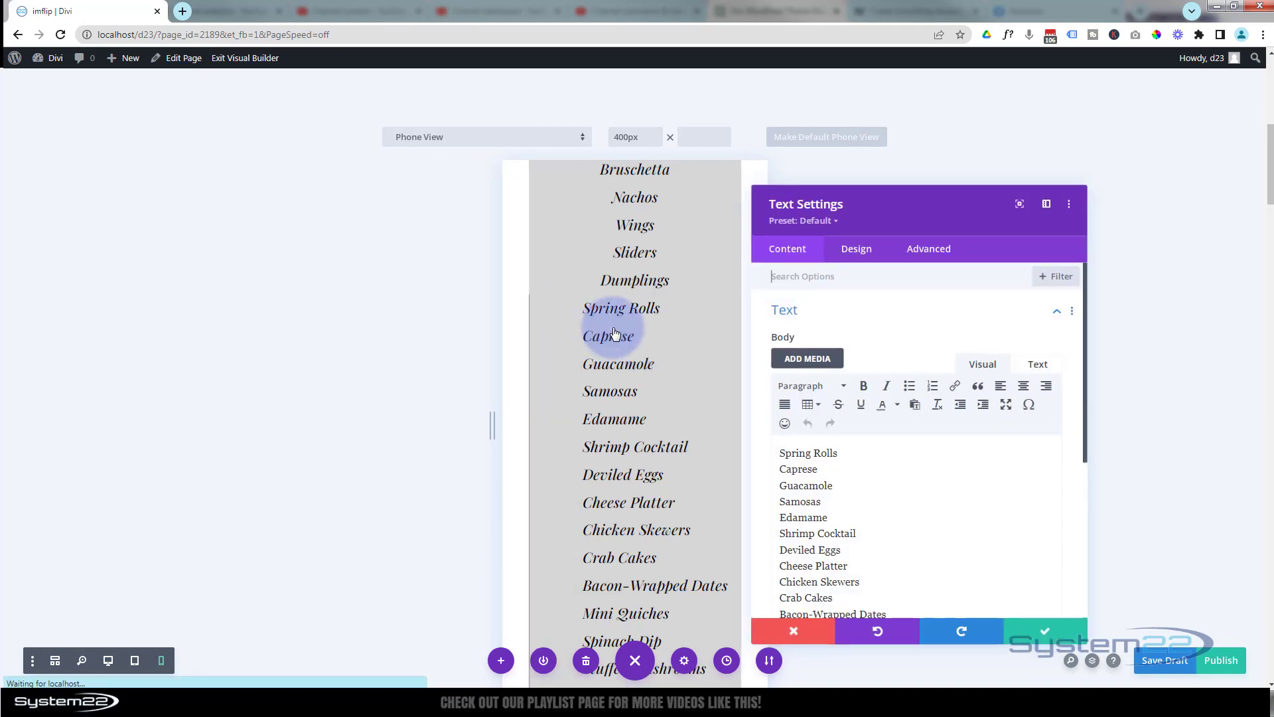
left_click(866, 256)
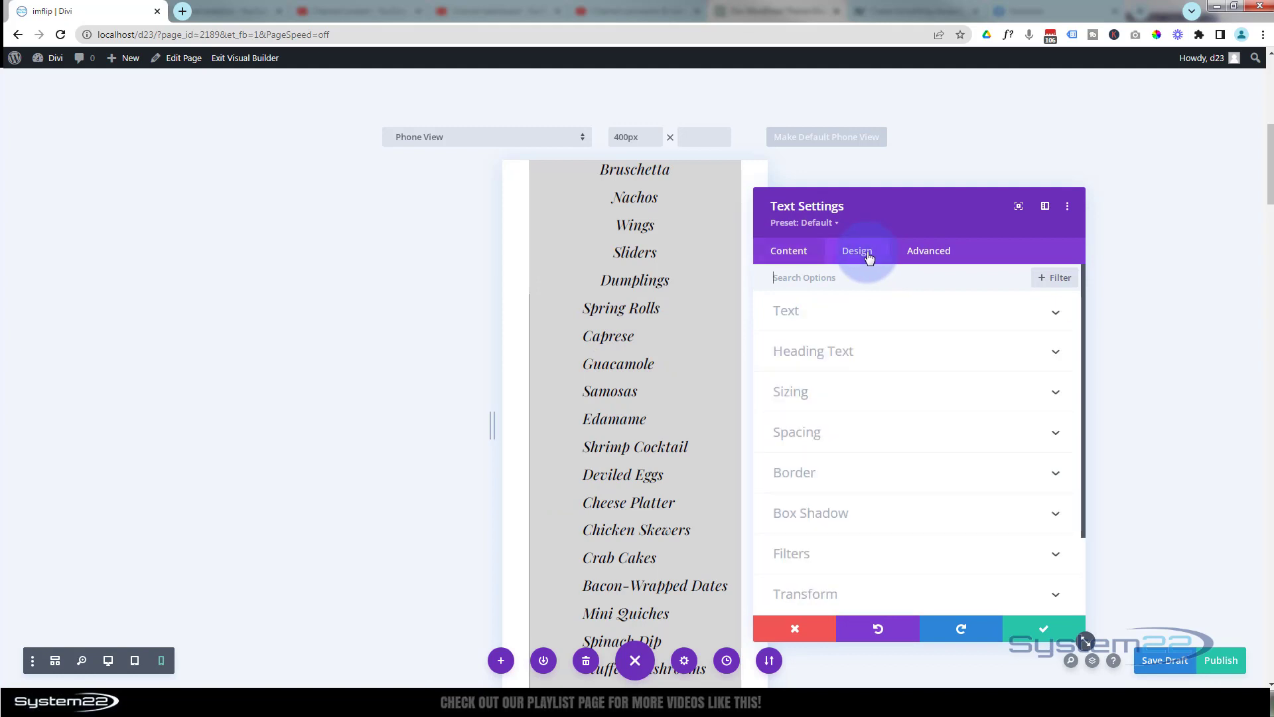
left_click(891, 315)
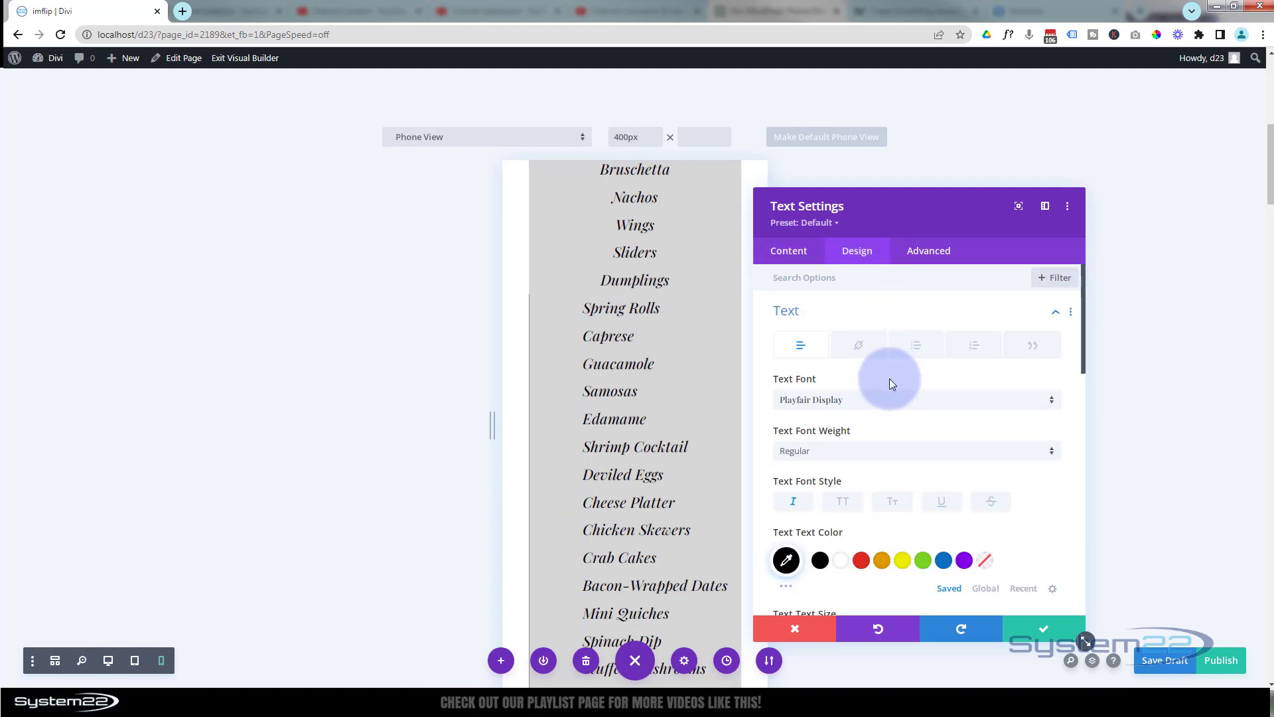
scroll(894, 377, "down", 6)
scroll(897, 380, "down", 2)
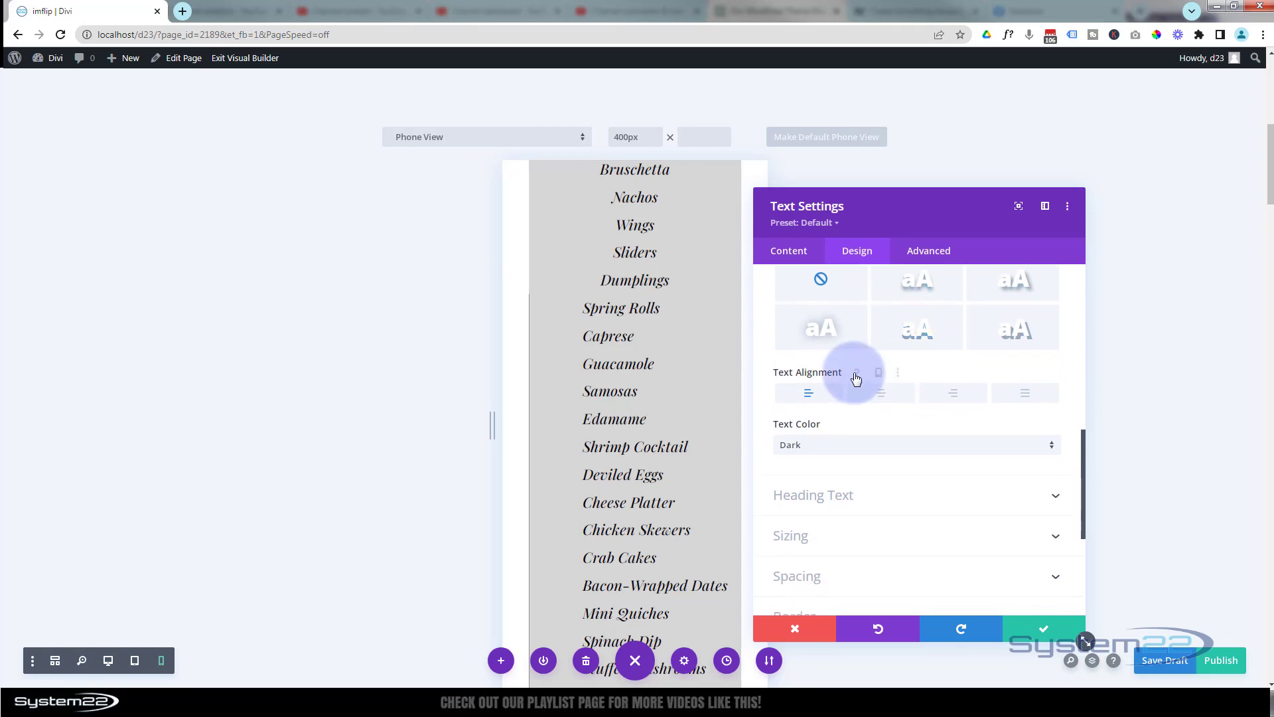
left_click(873, 374)
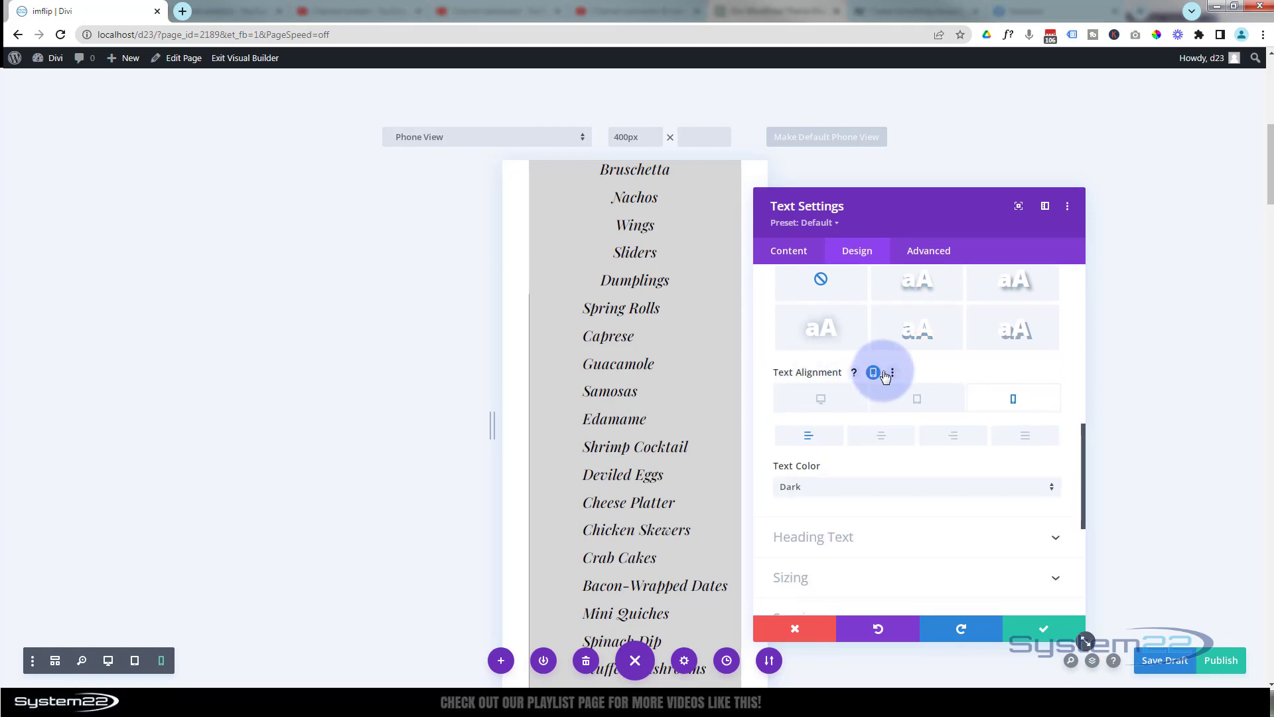
left_click(887, 438)
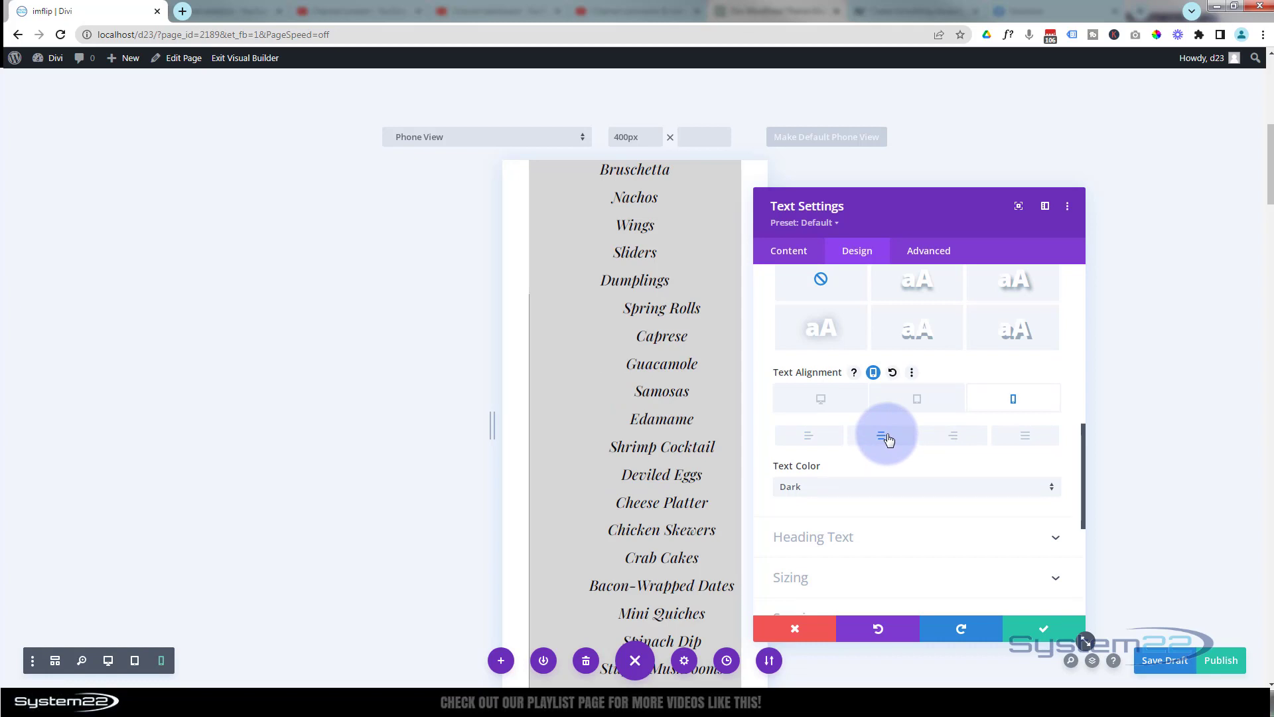
scroll(887, 438, "down", 5)
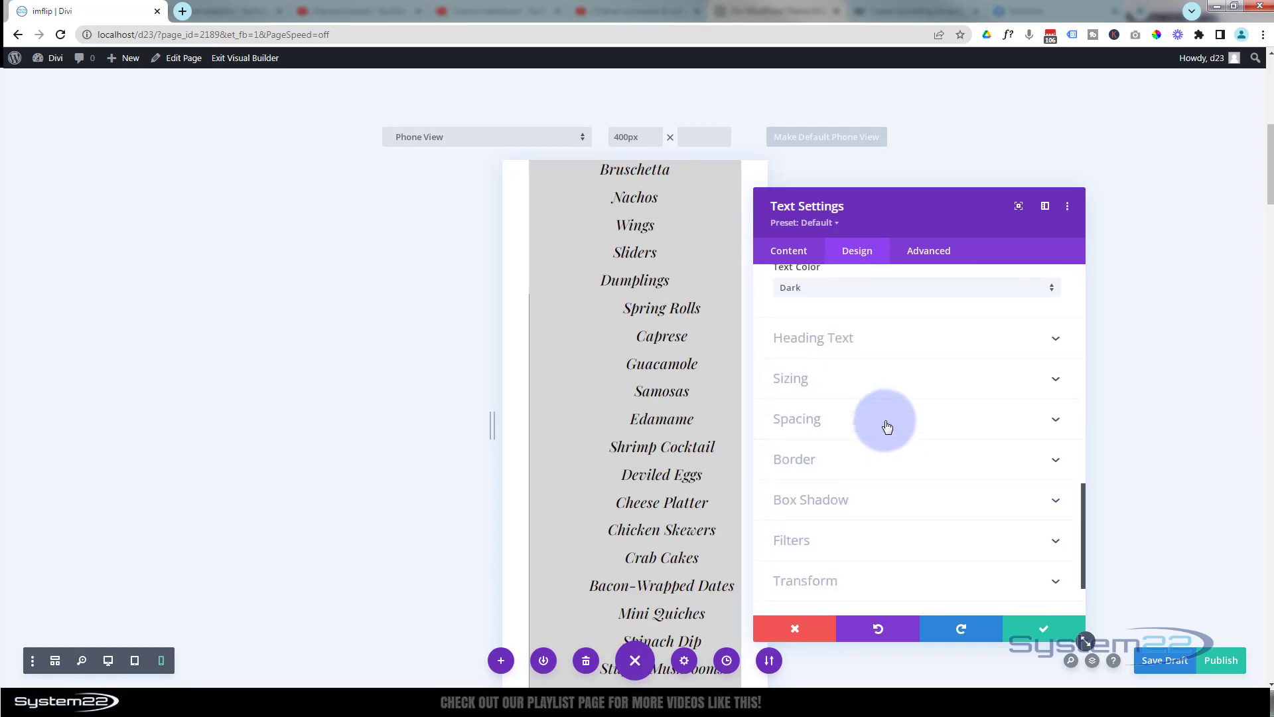
left_click(887, 426)
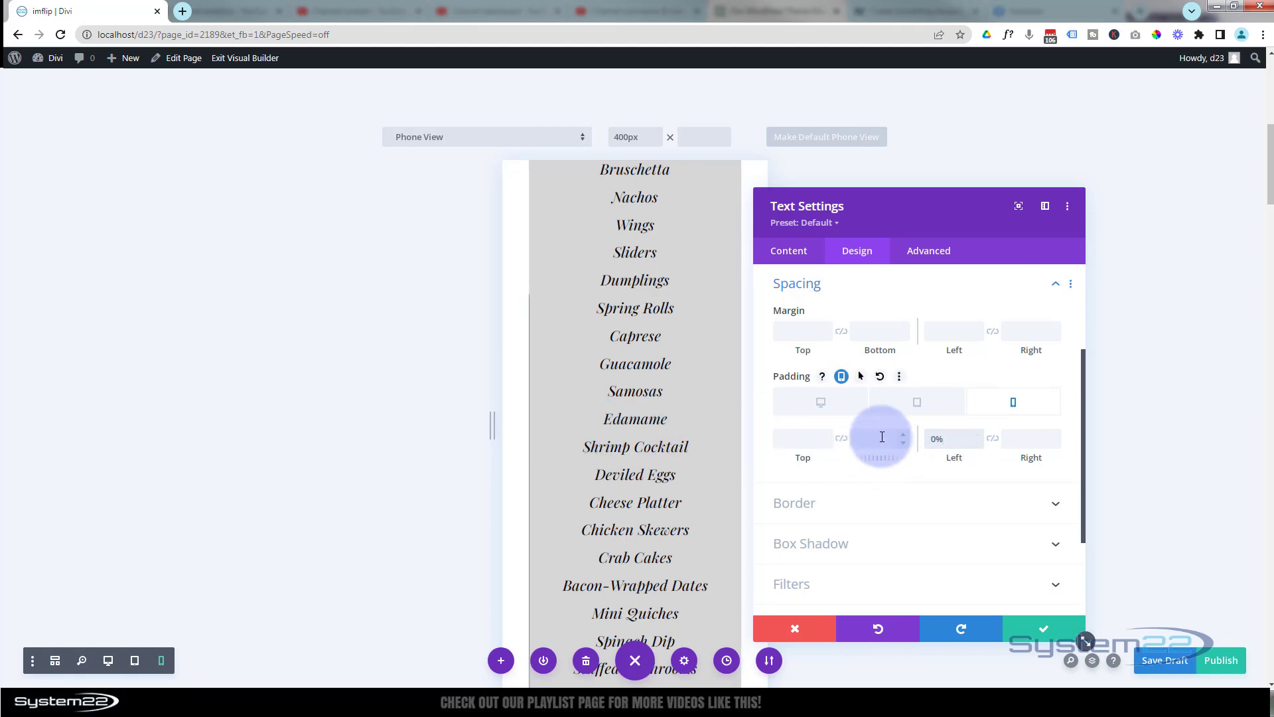
- Set the phone left border width of the second food list to 0px and save its settings
left_click(868, 505)
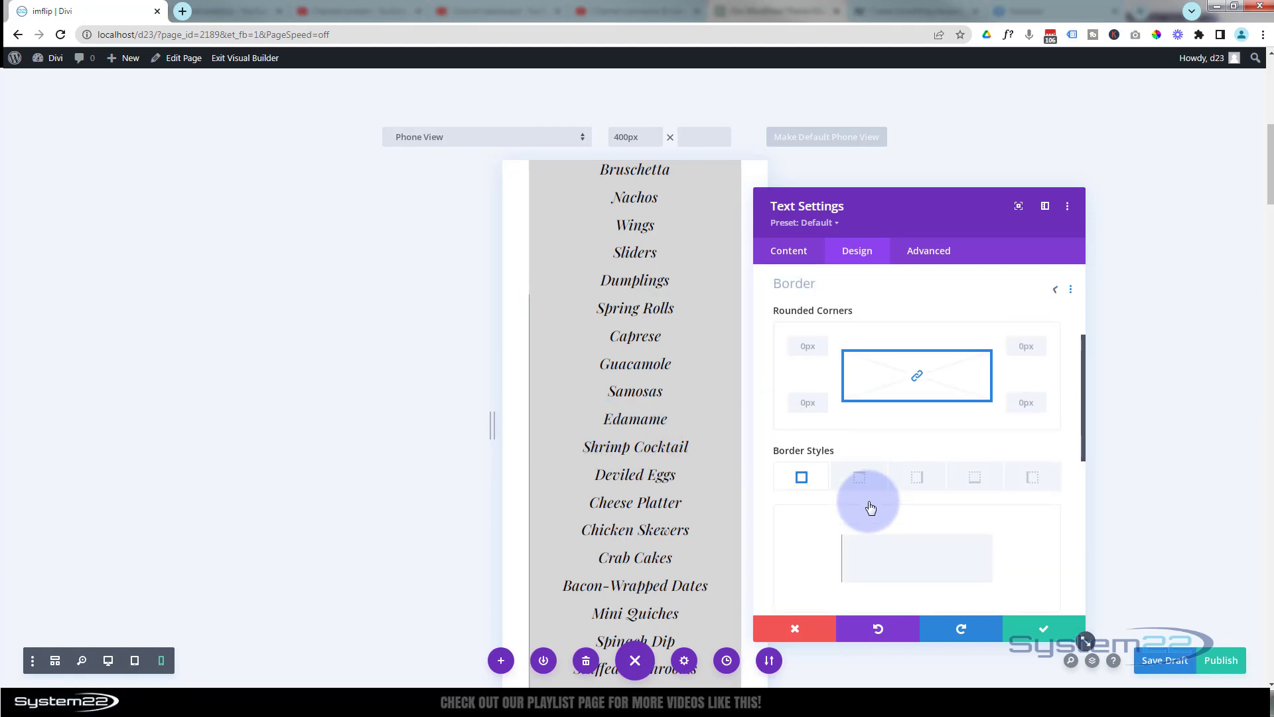
scroll(868, 498, "down", 3)
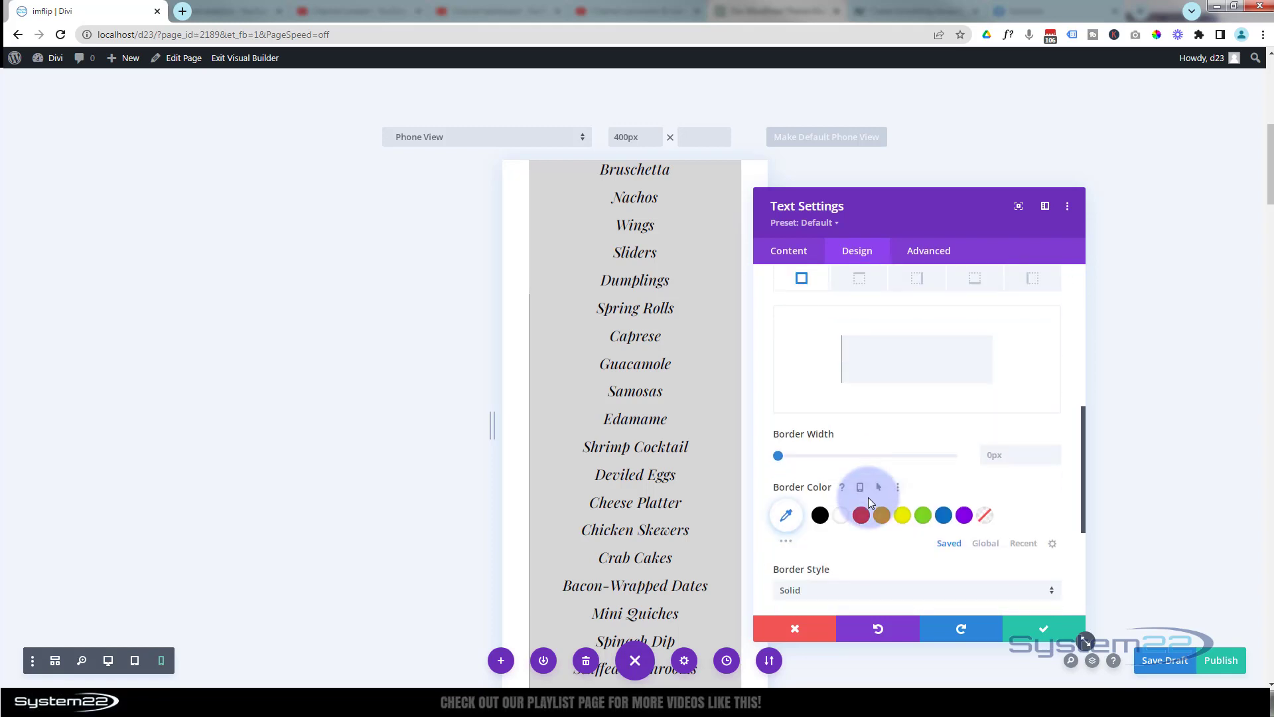
scroll(869, 497, "up", 2)
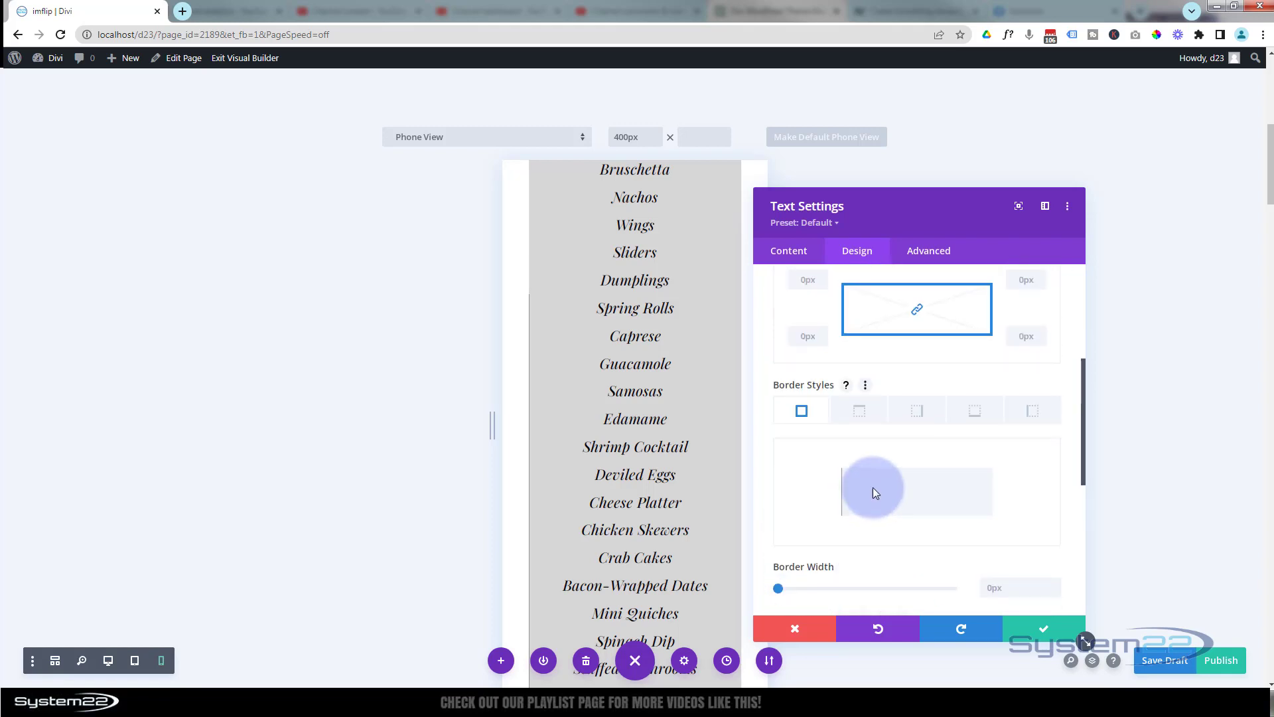
left_click(1031, 415)
scroll(942, 460, "down", 2)
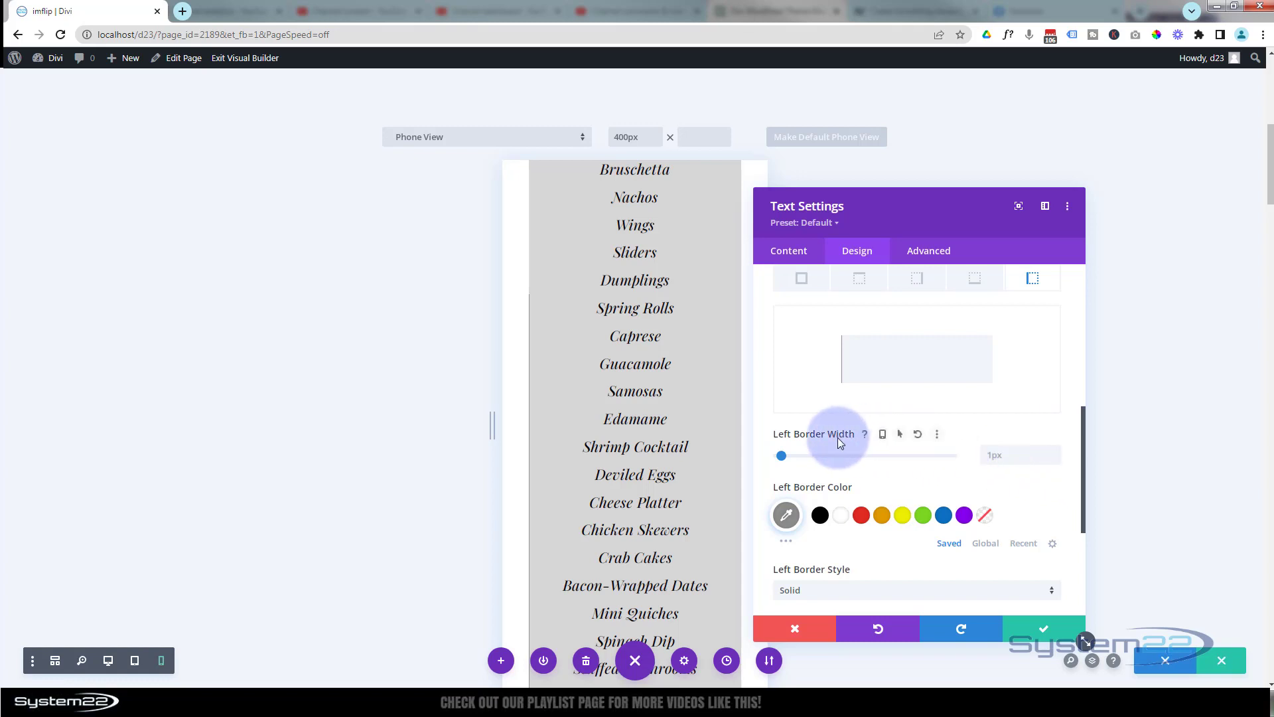
left_click(886, 435)
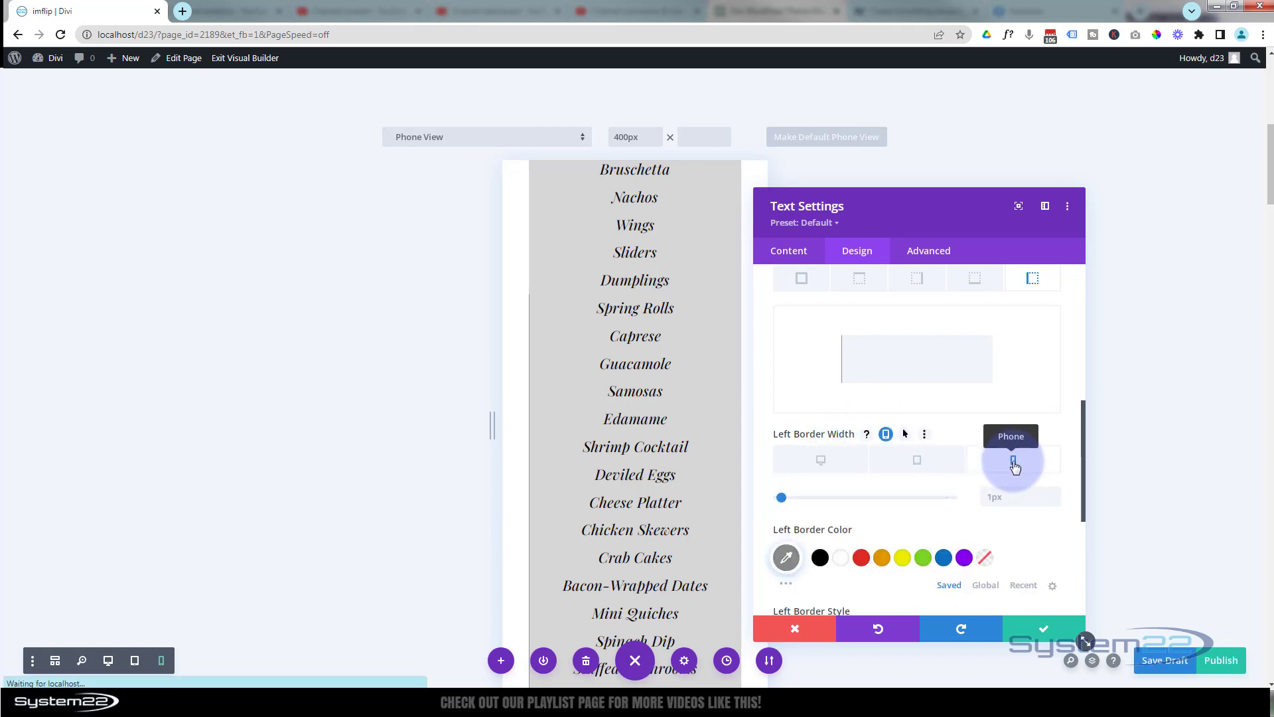
left_click(1054, 501)
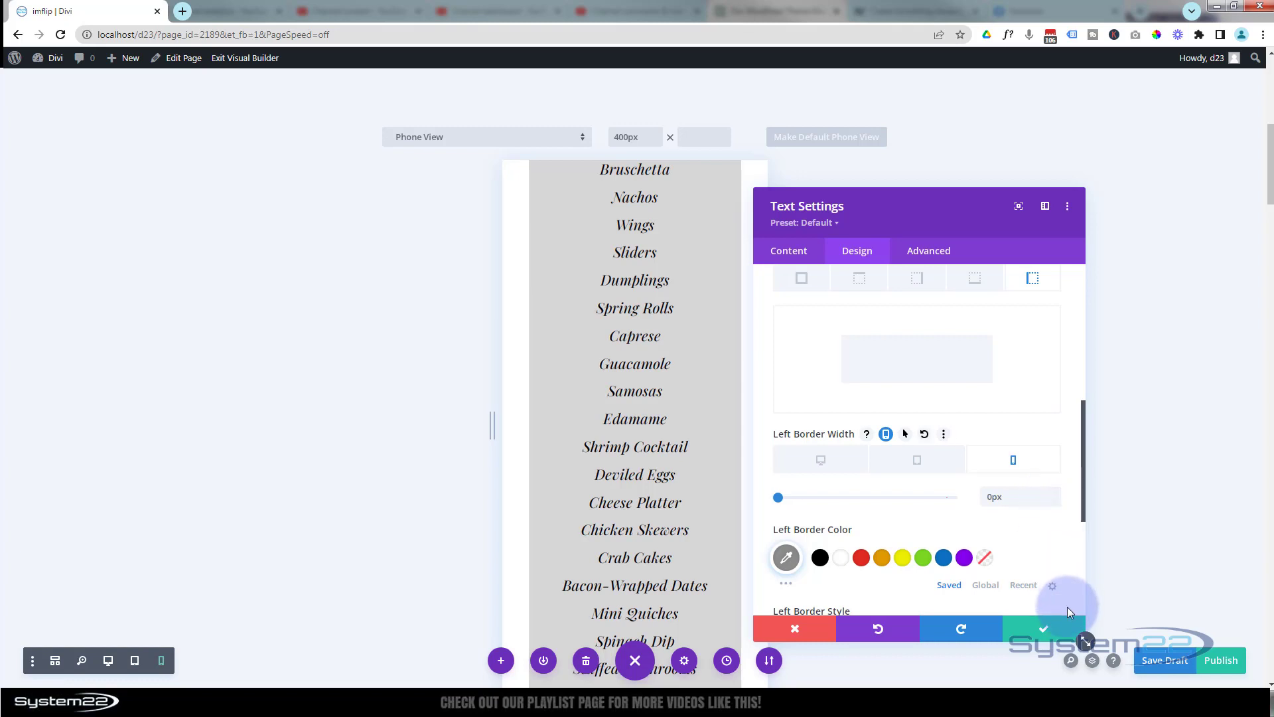
left_click(1057, 634)
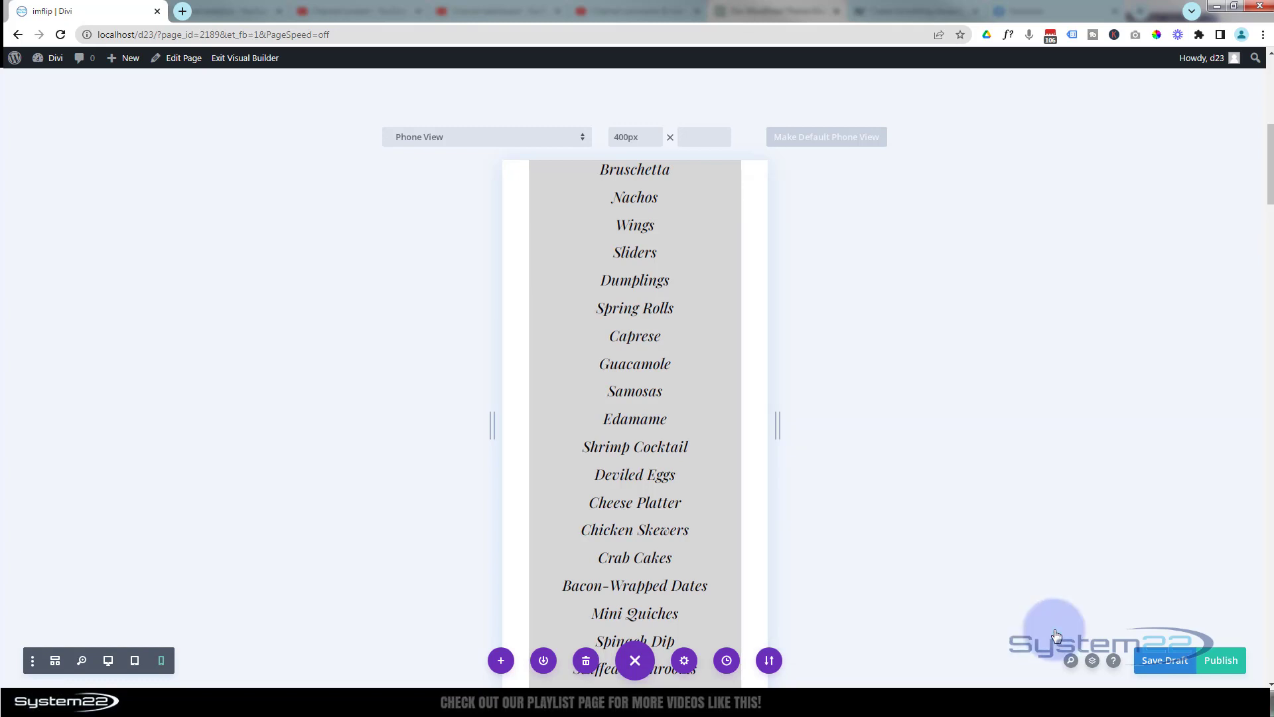
- Reduce the Our Selection blurb's title text size to 35px, check the phone preview and save the settings
scroll(608, 408, "up", 7)
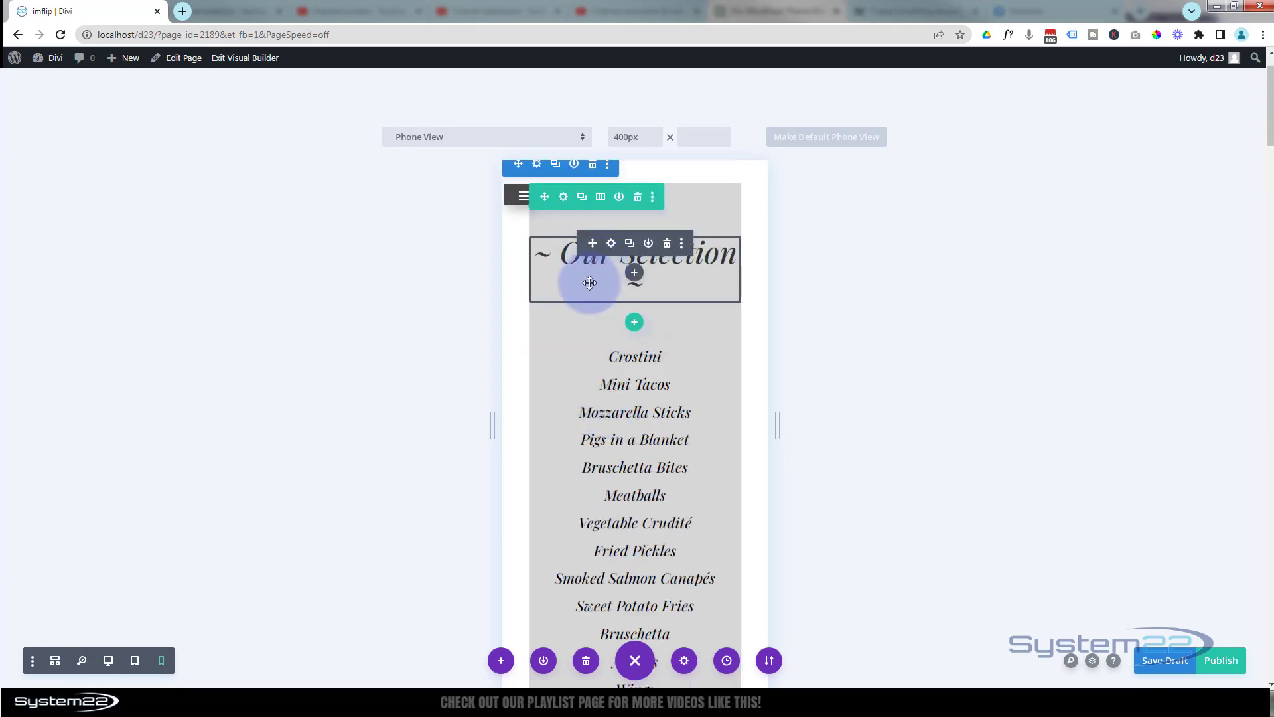
left_click(611, 244)
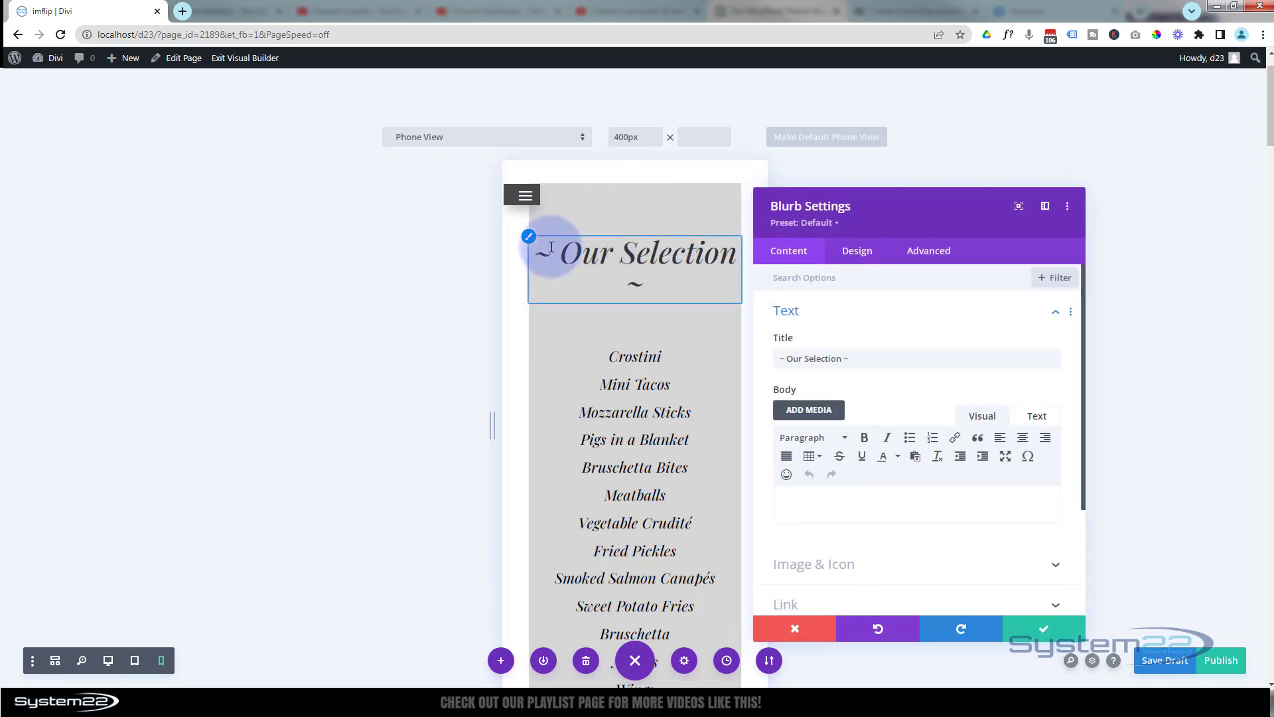
left_click(529, 237)
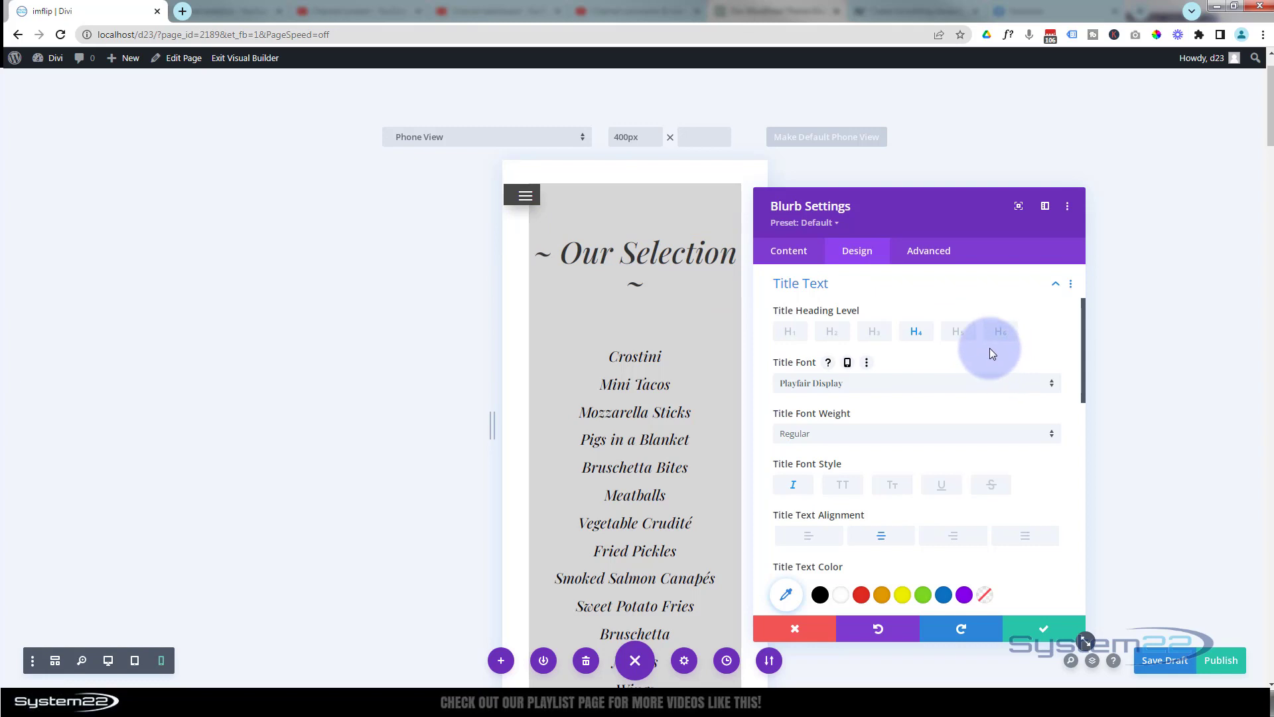
scroll(990, 347, "down", 1)
scroll(990, 348, "down", 2)
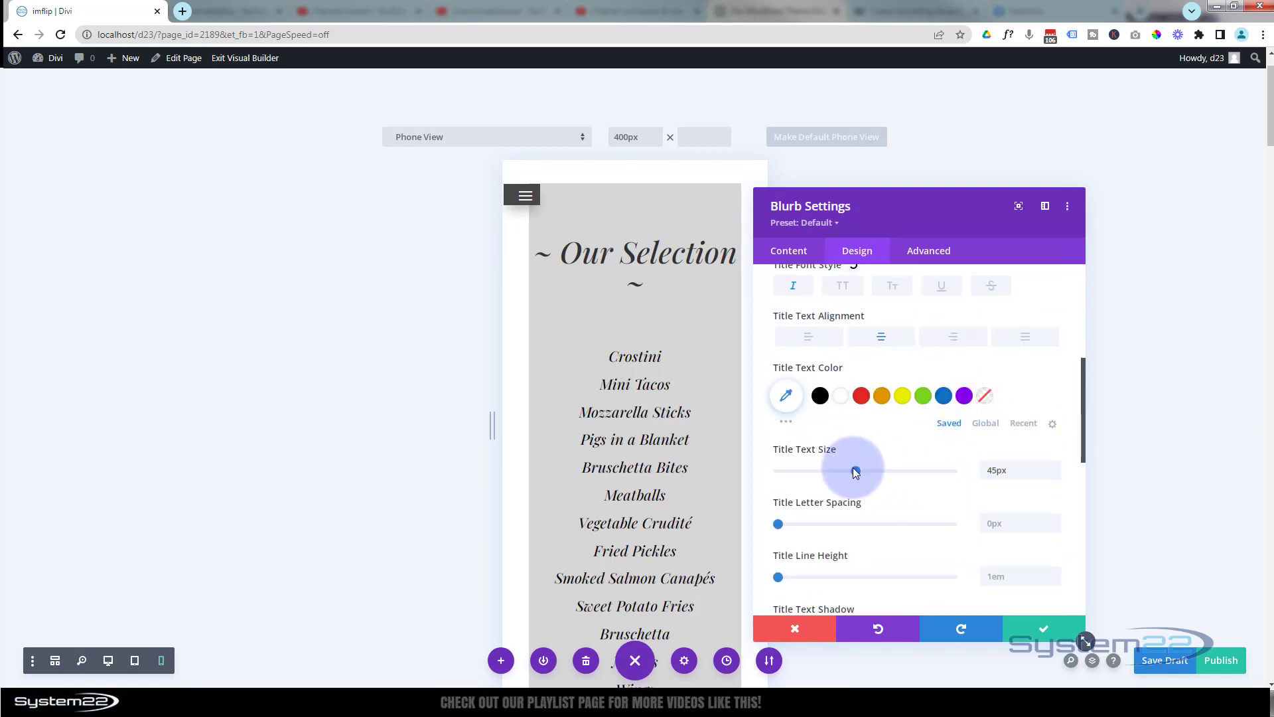
mouse_move(857, 473)
left_click_drag(857, 473, 838, 471)
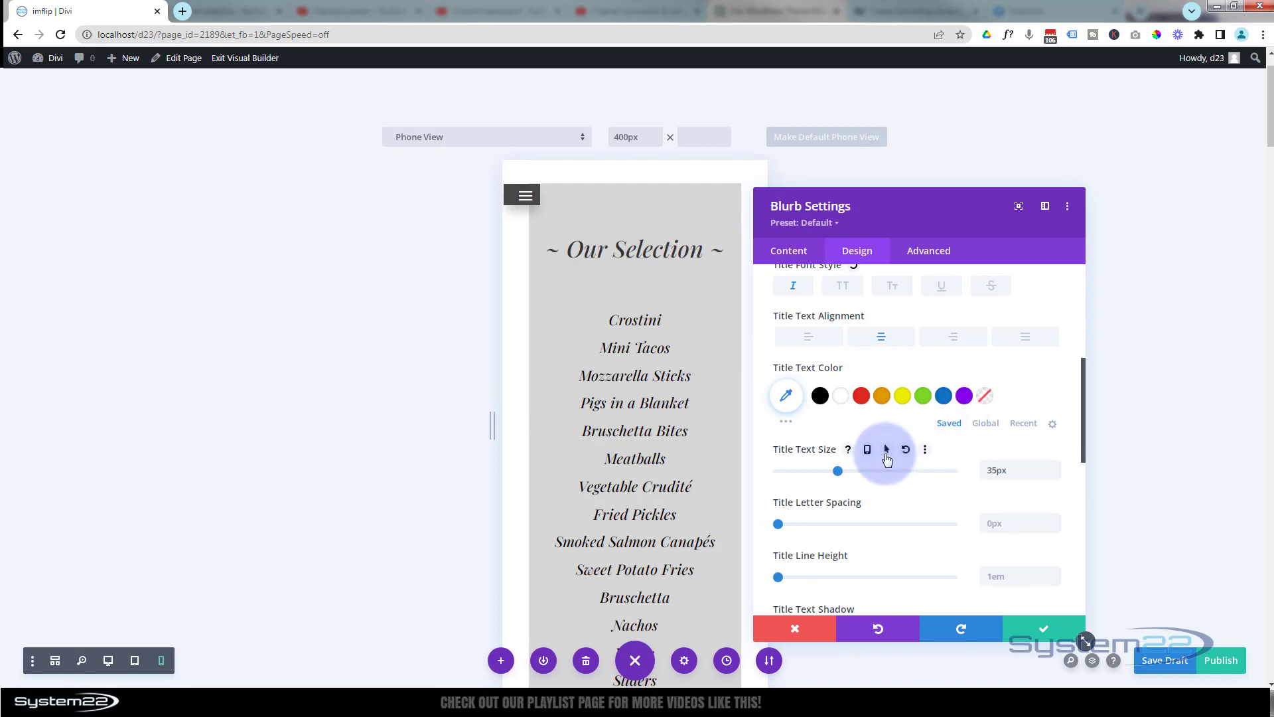
scroll(672, 400, "down", 5)
scroll(671, 398, "down", 5)
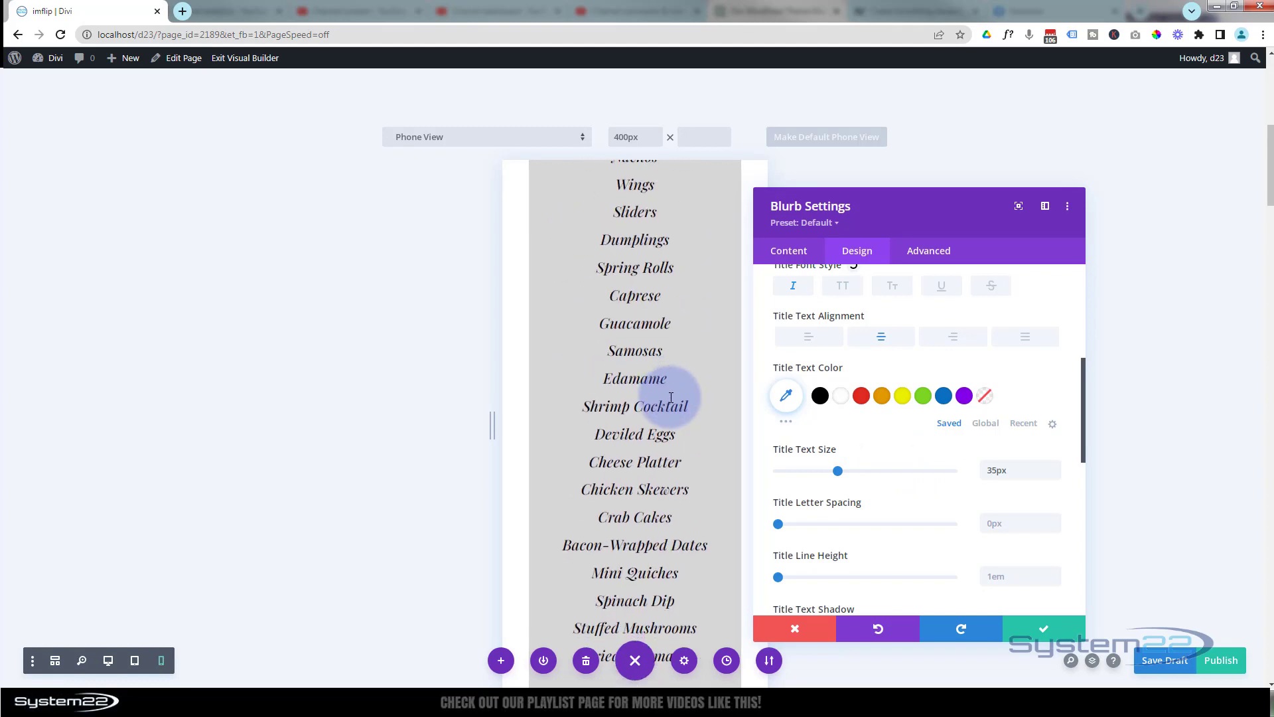
scroll(670, 398, "up", 6)
scroll(670, 398, "up", 4)
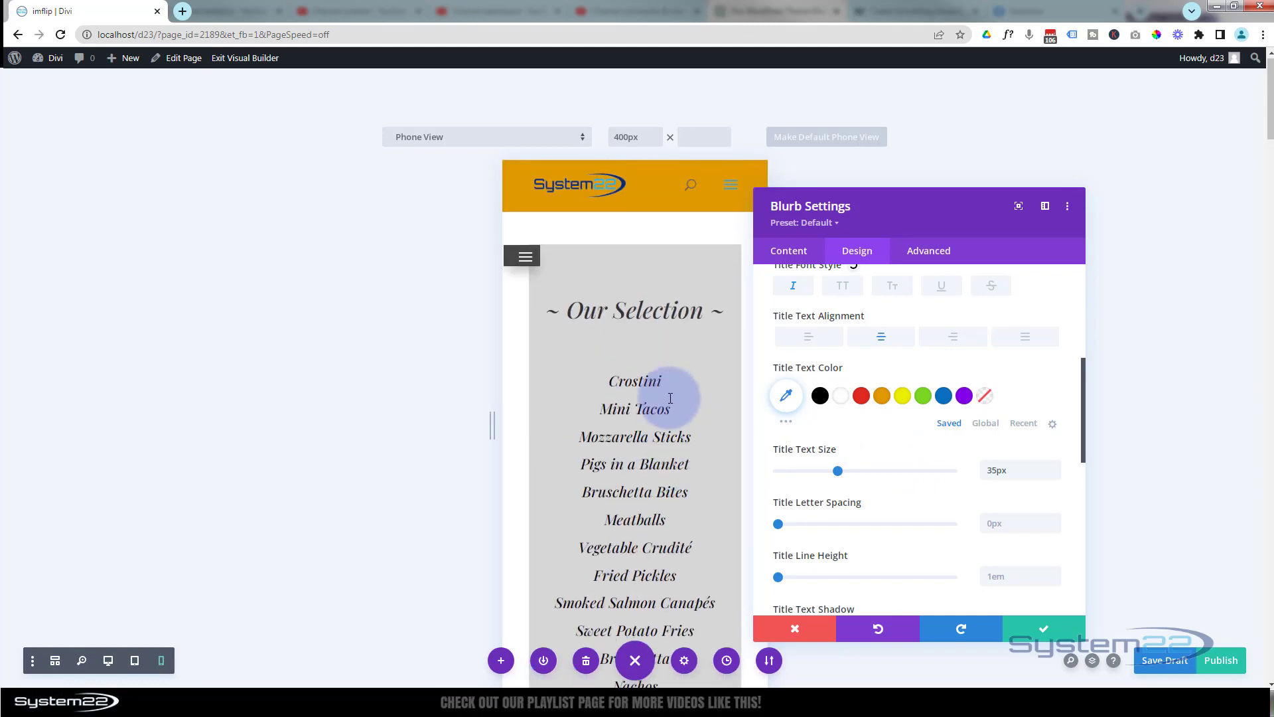
left_click(1026, 632)
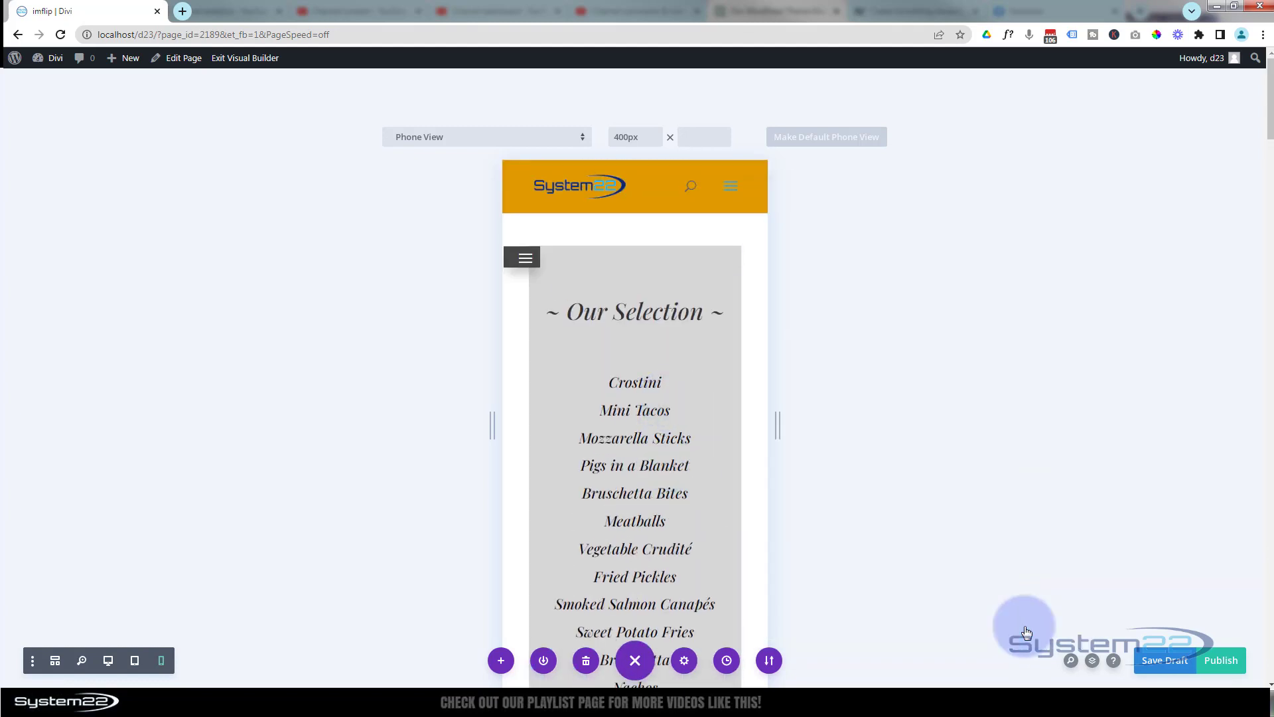
- Examine the title, both food lists and the divider between them in the tablet preview
left_click(135, 662)
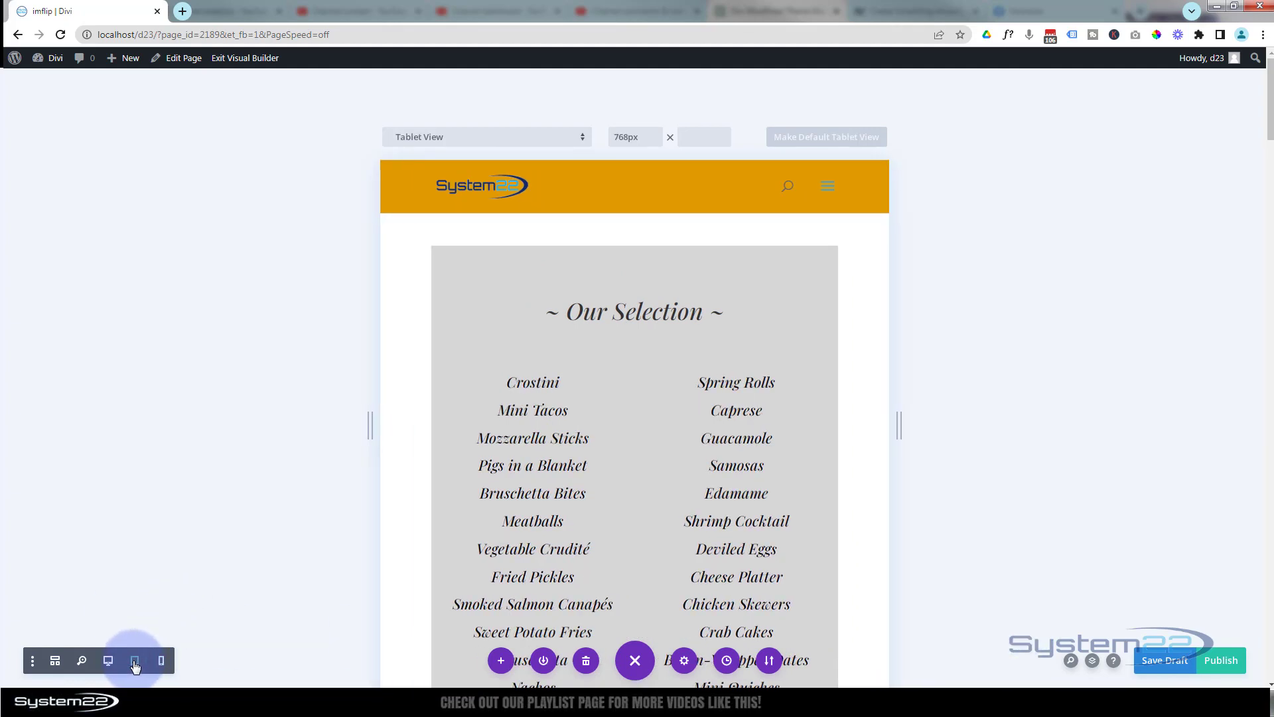
scroll(569, 355, "down", 1)
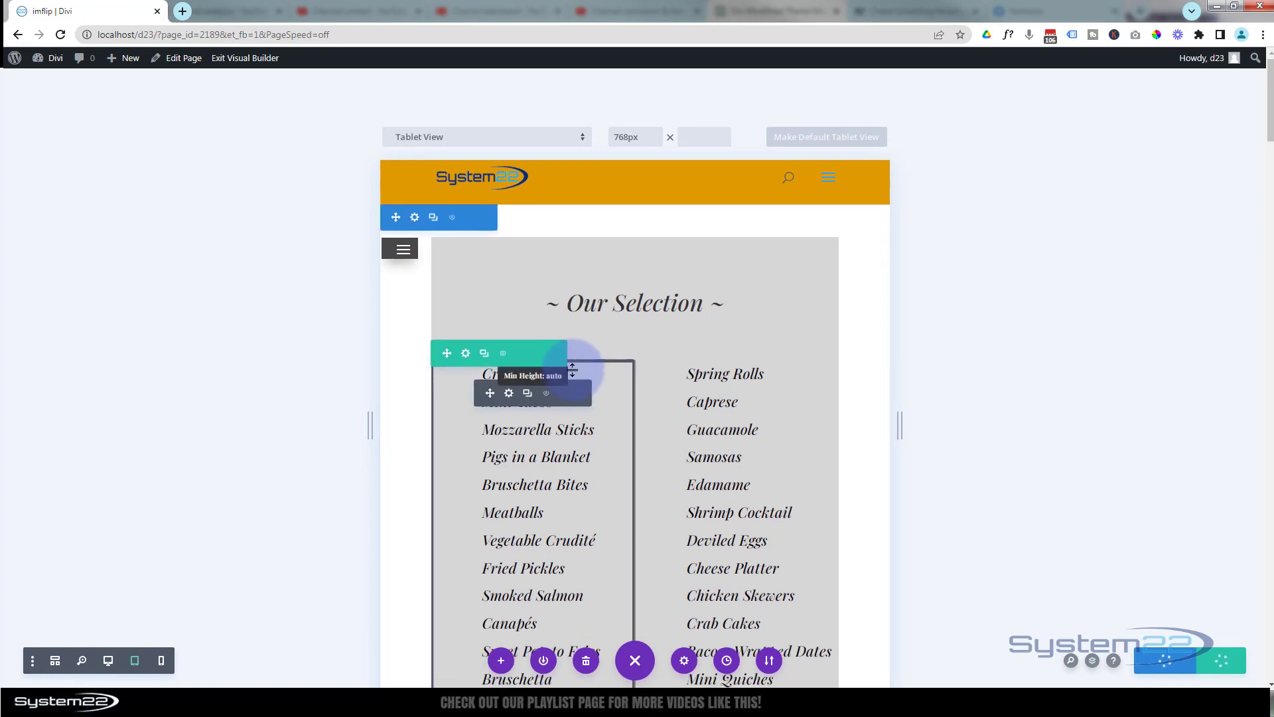
scroll(990, 296, "down", 5)
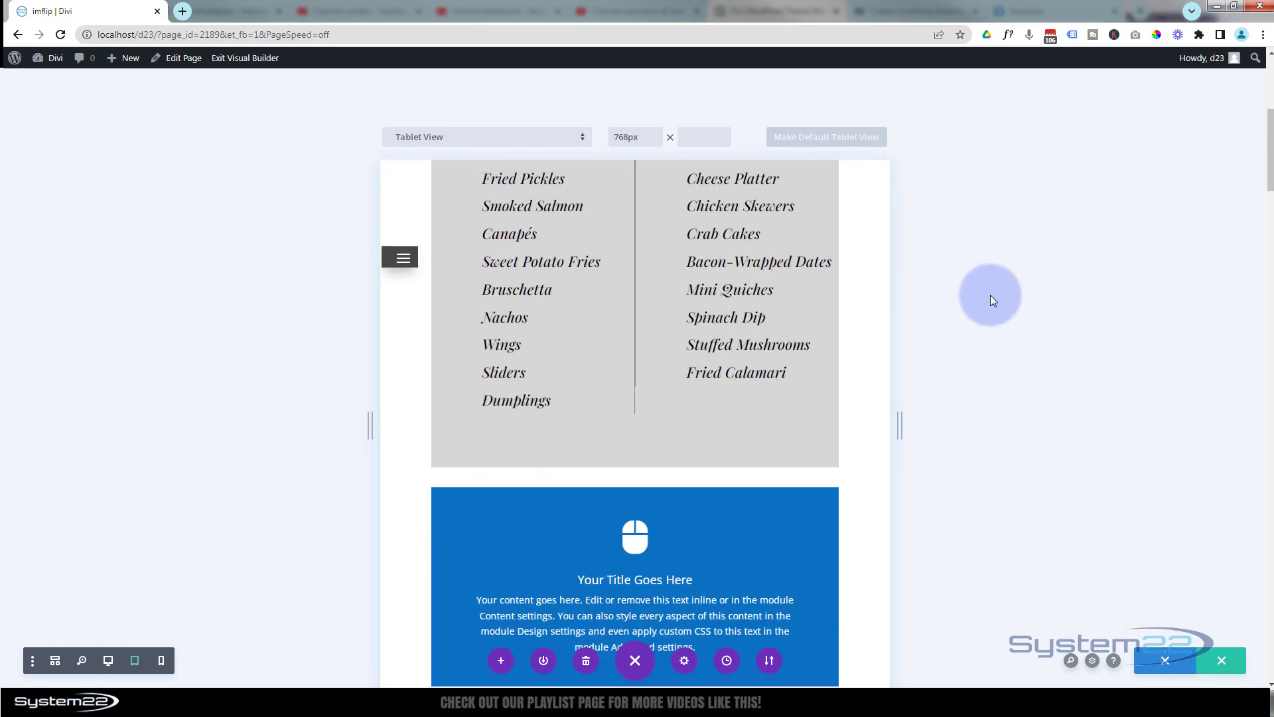
scroll(991, 295, "up", 4)
scroll(990, 294, "down", 2)
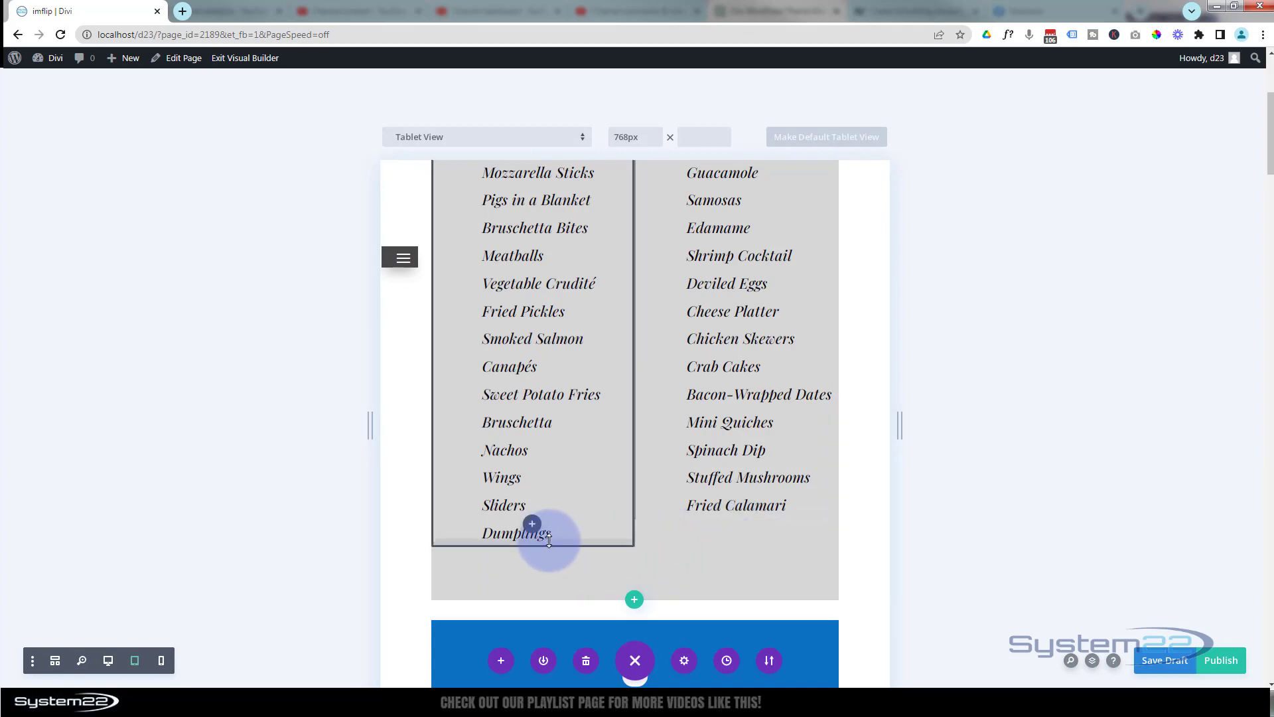
scroll(484, 420, "up", 2)
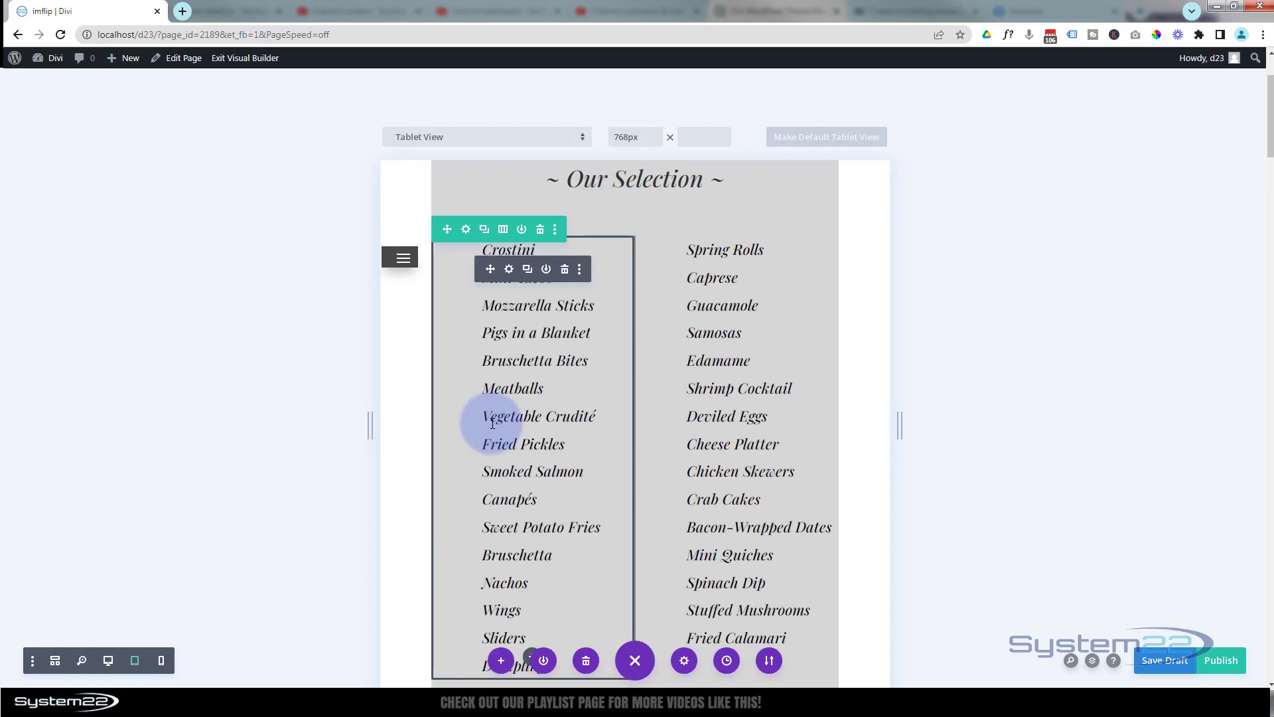
- Delete the Dumplings entry from the end of the first food list, which starts with Crostini
left_click(510, 270)
scroll(908, 543, "down", 2)
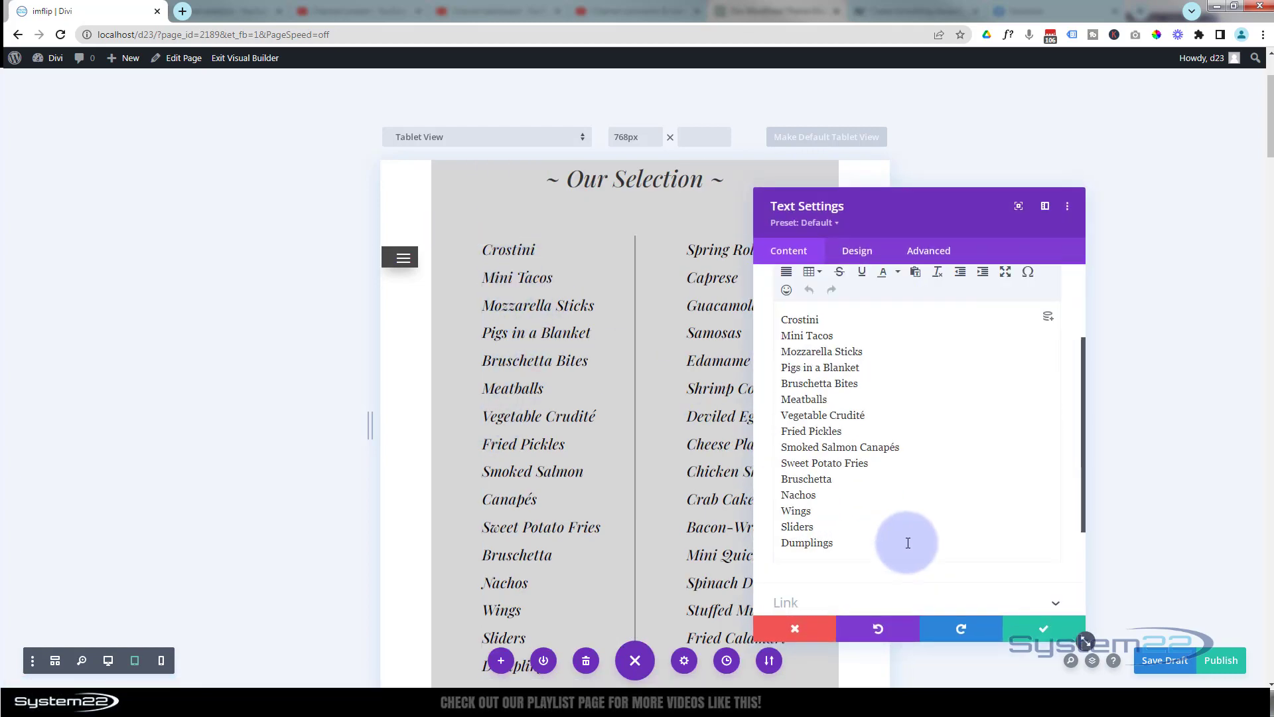
scroll(908, 543, "down", 1)
left_click_drag(816, 464, 858, 477)
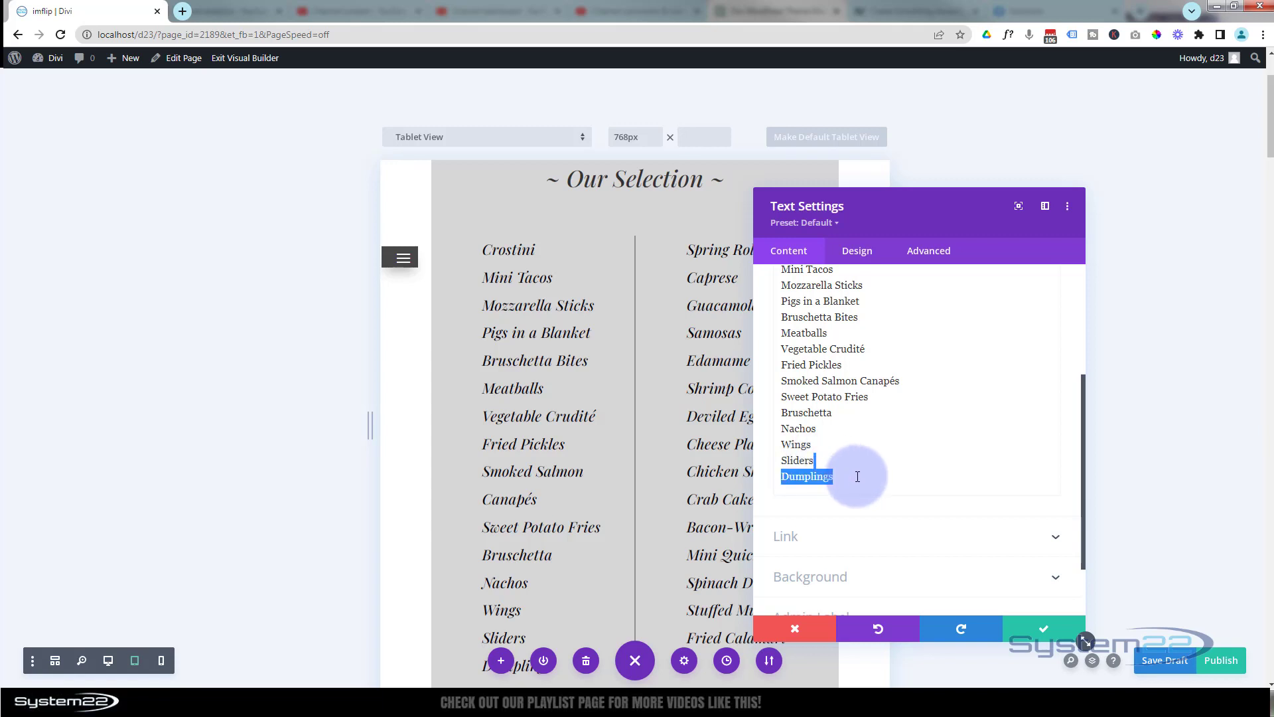
key("BackSpace")
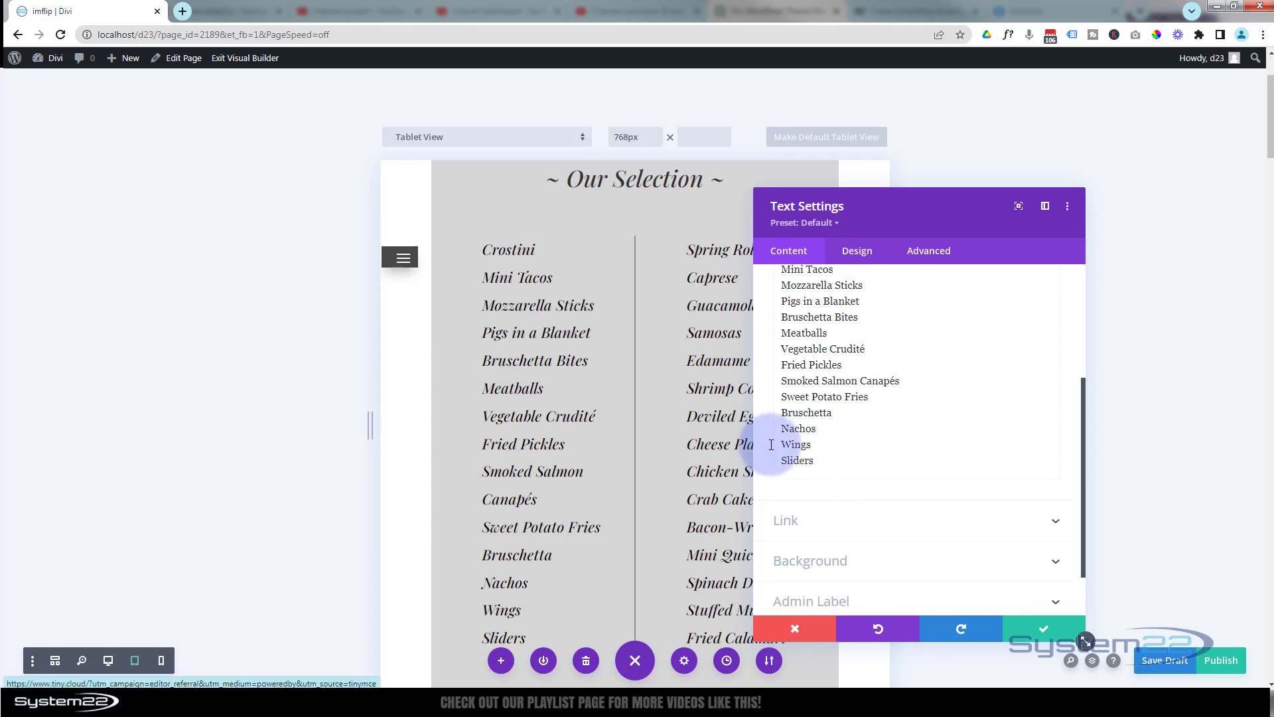
- Try a blank line below Sliders in the first food list, remove it again and save the text settings
scroll(579, 470, "down", 1)
scroll(579, 469, "down", 2)
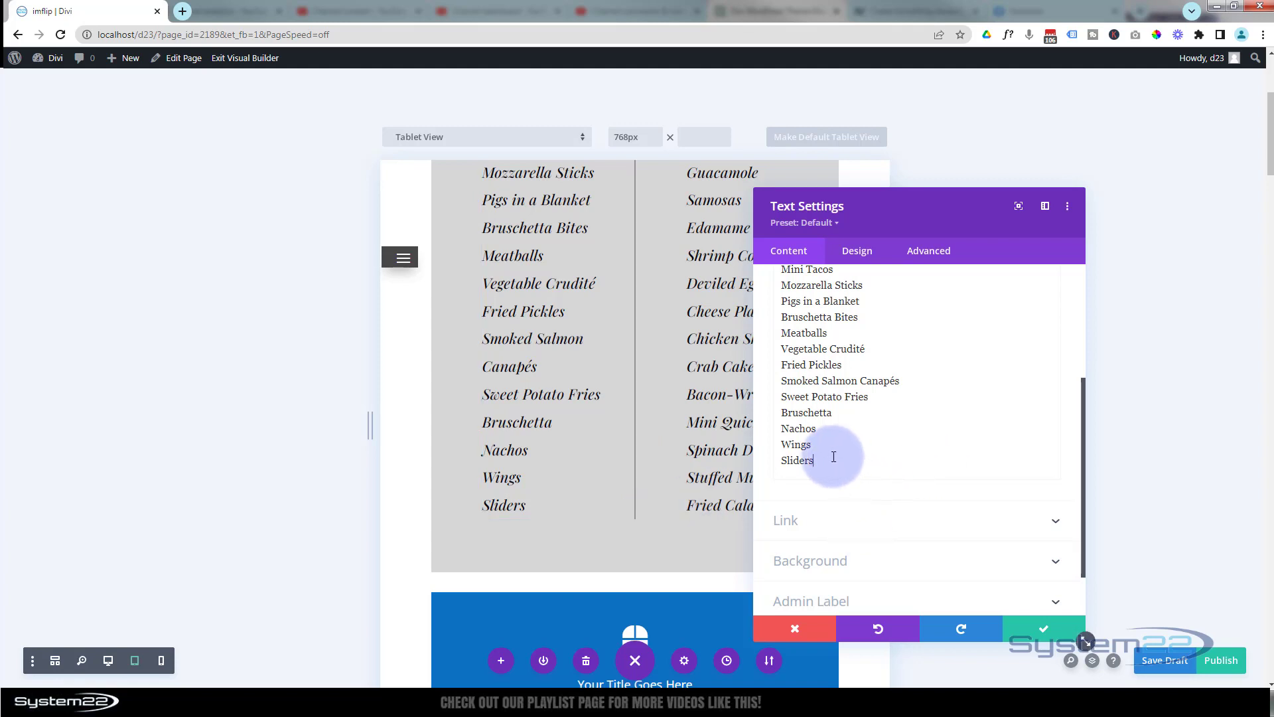
key("Return")
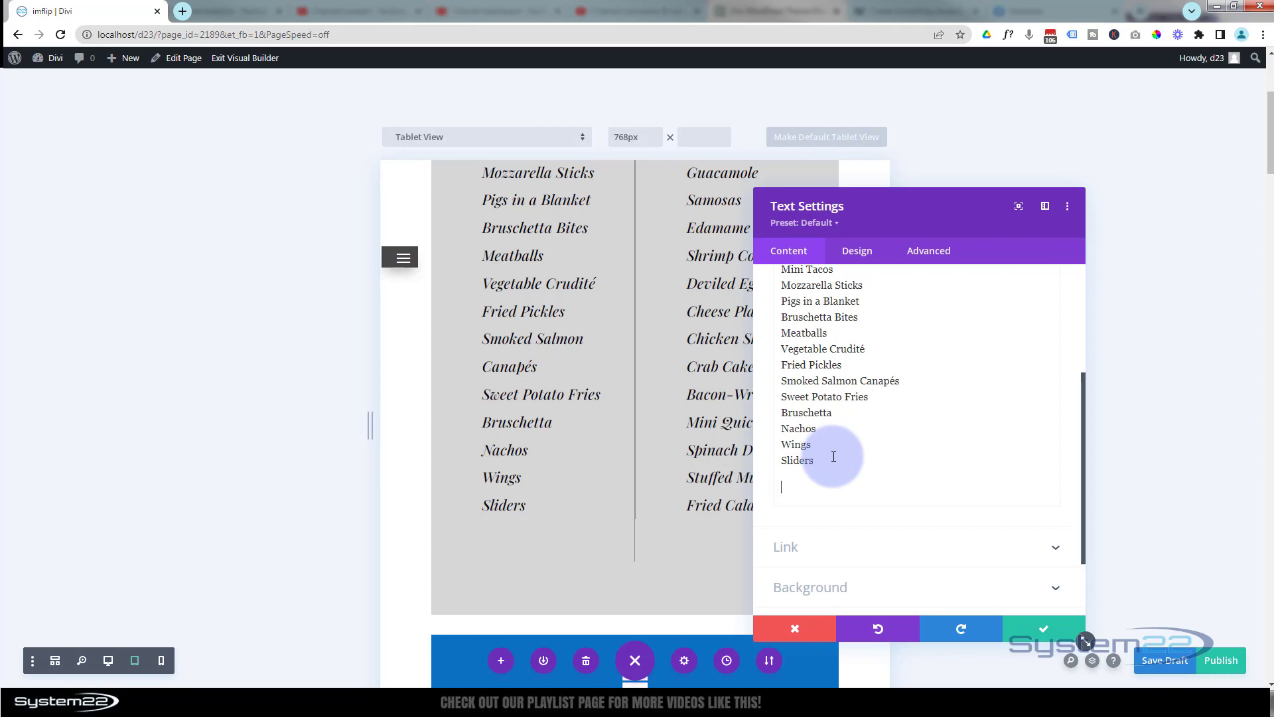
key("BackSpace")
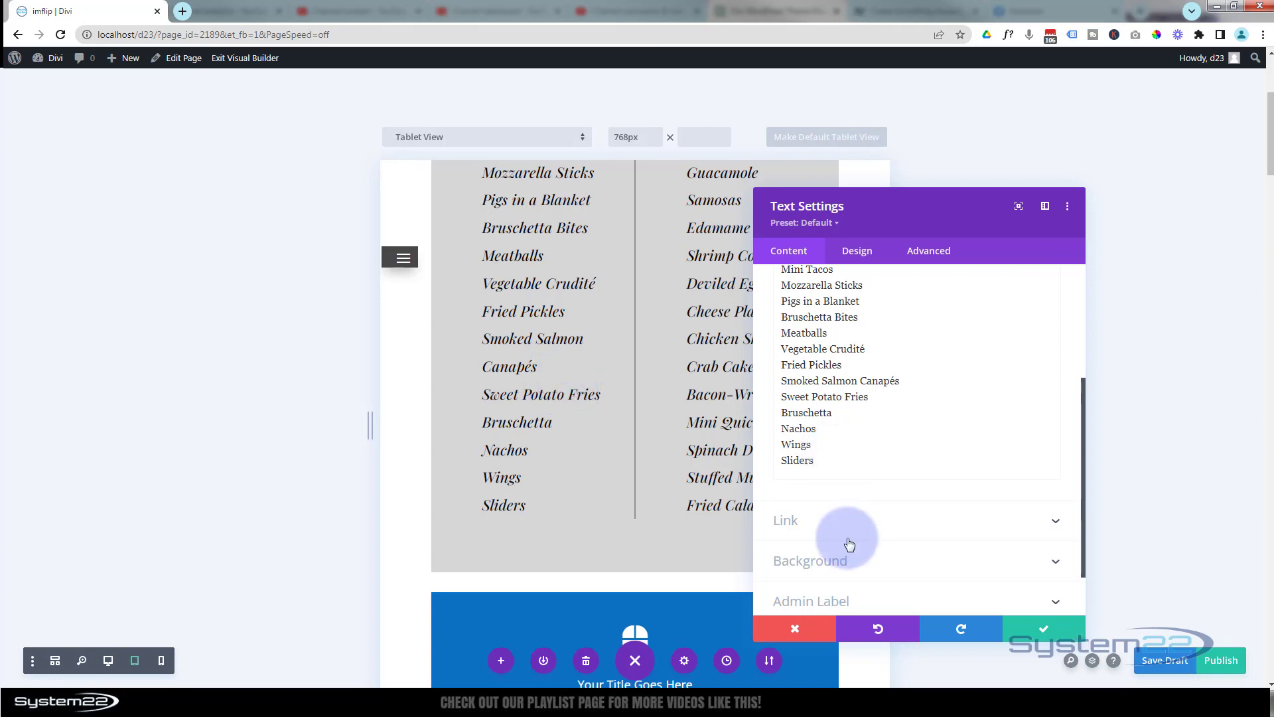
left_click(1044, 629)
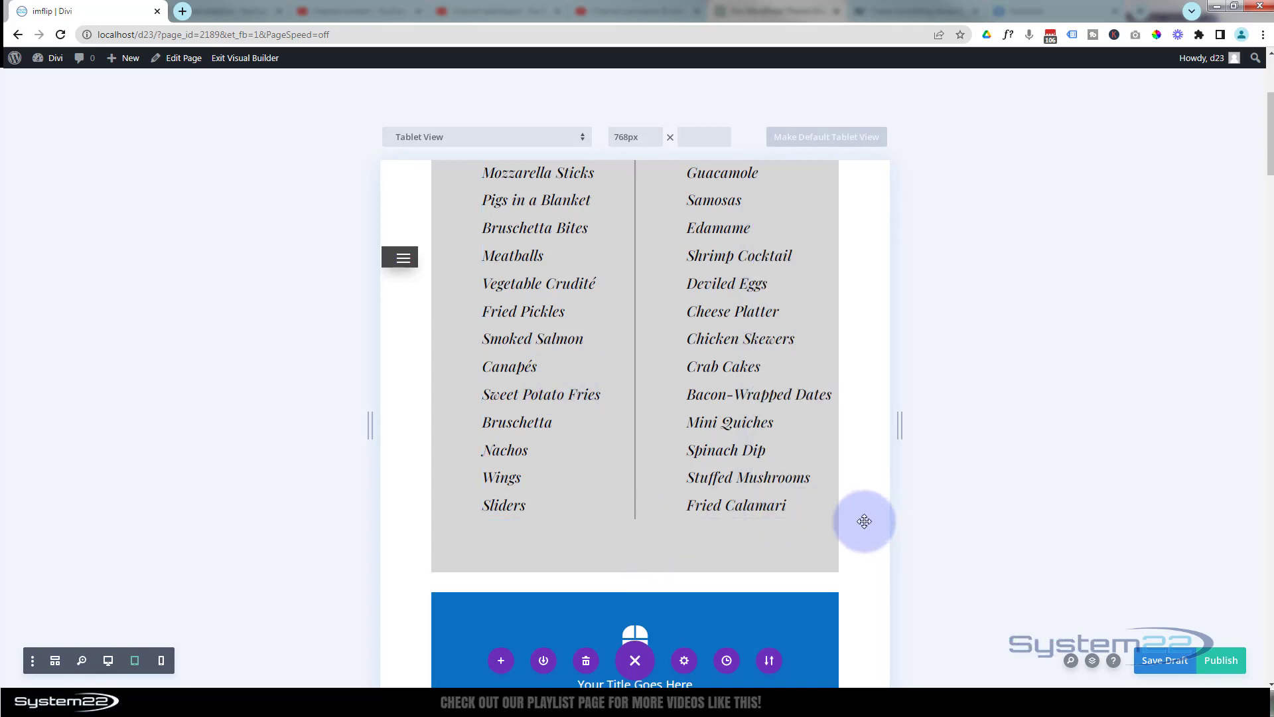
- Switch to the desktop preview and examine the Our Selection title, both food lists and the divider between them
scroll(774, 506, "up", 5)
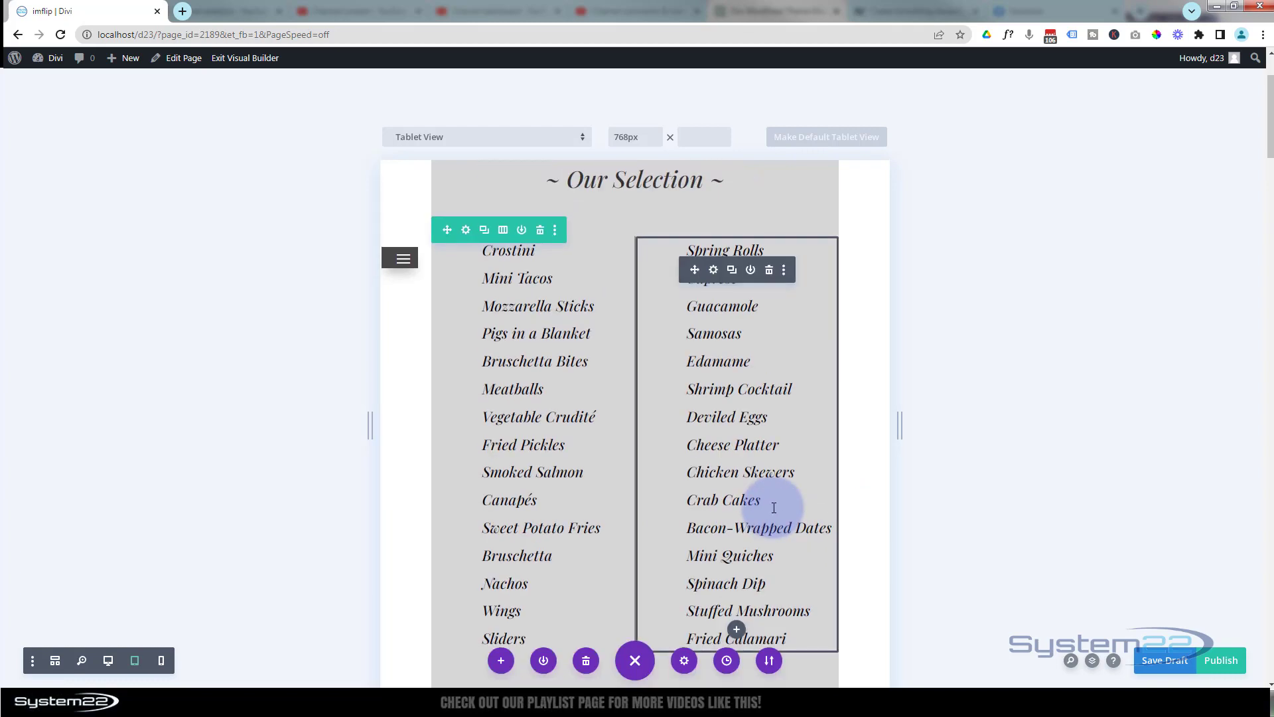
left_click(108, 661)
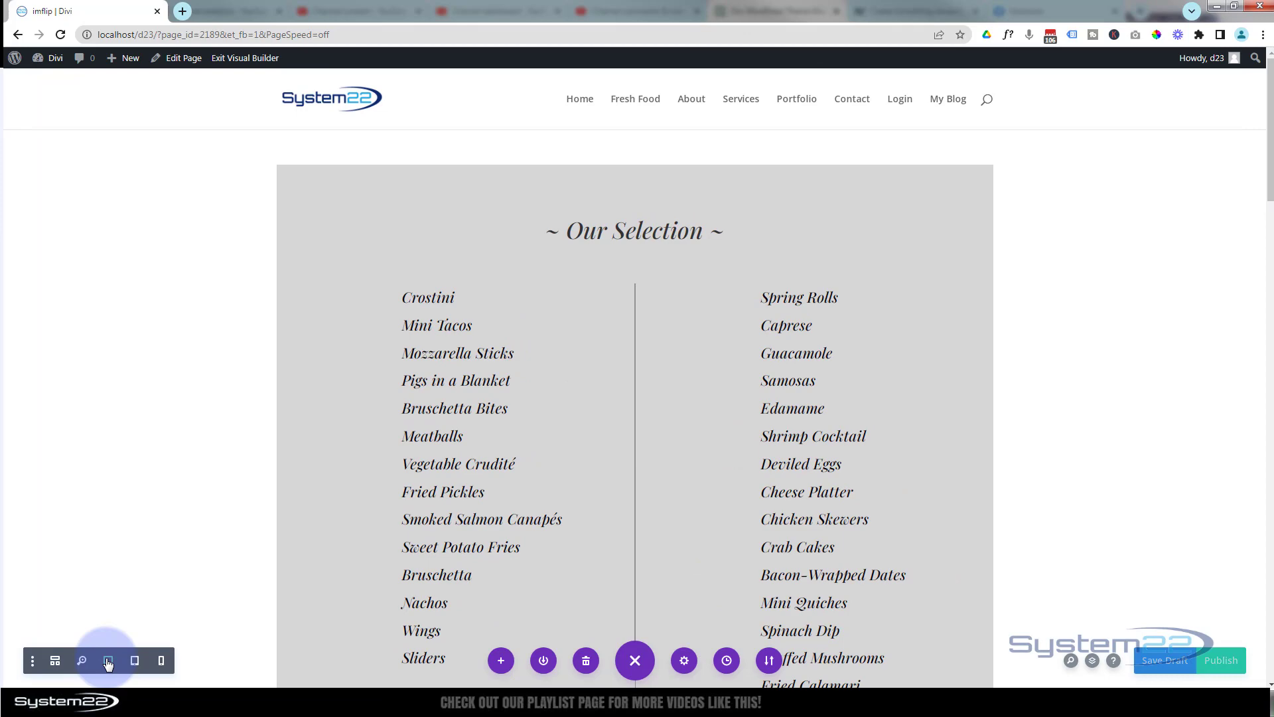
left_click(749, 562)
scroll(937, 446, "down", 4)
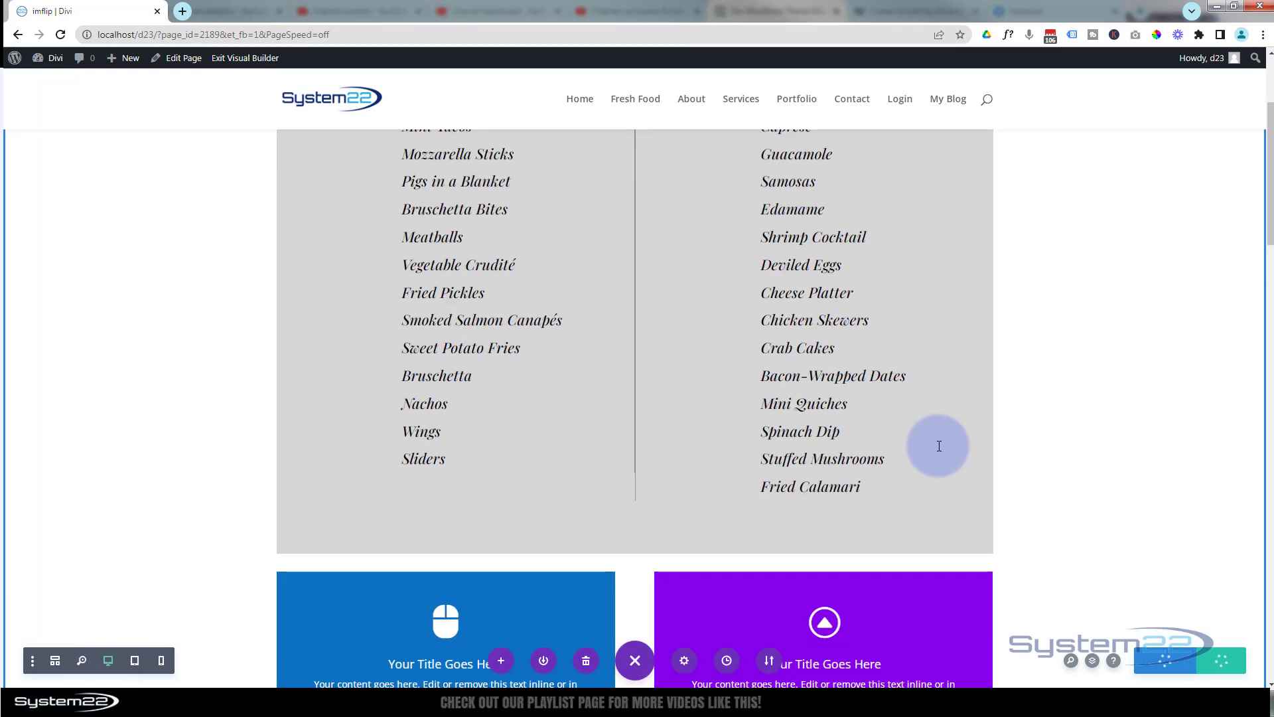
scroll(939, 446, "up", 2)
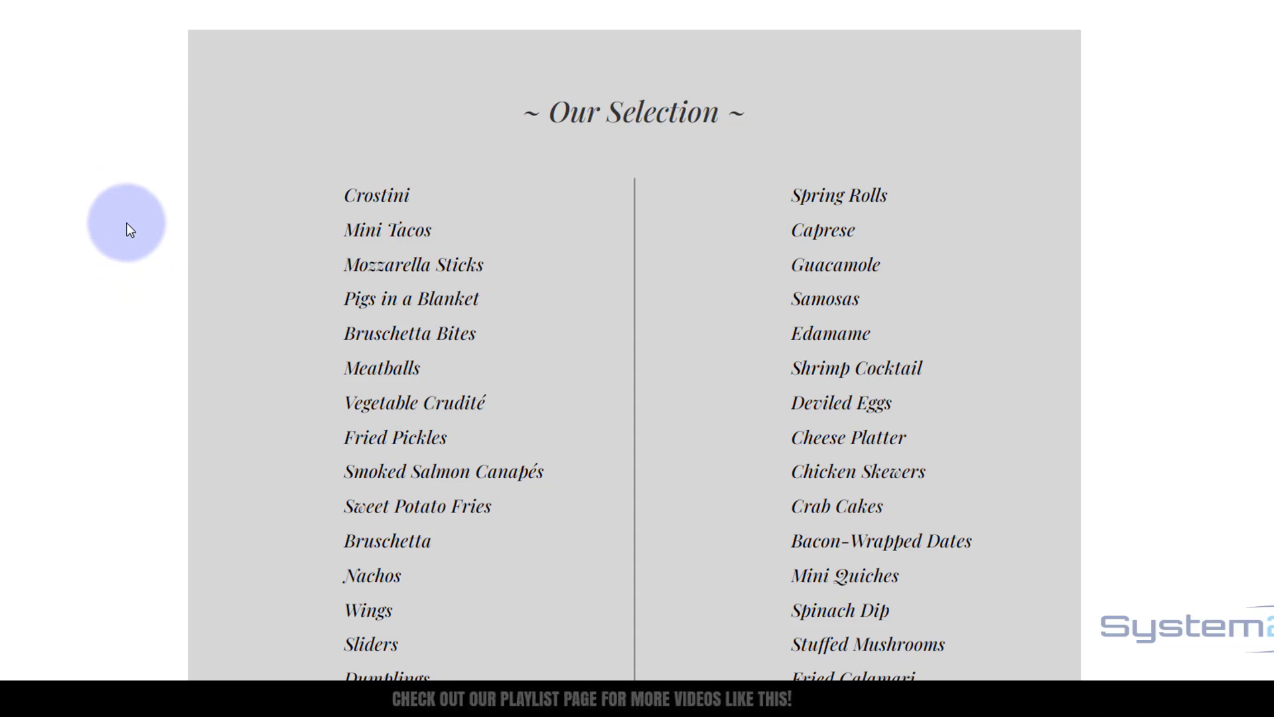
scroll(126, 221, "down", 1)
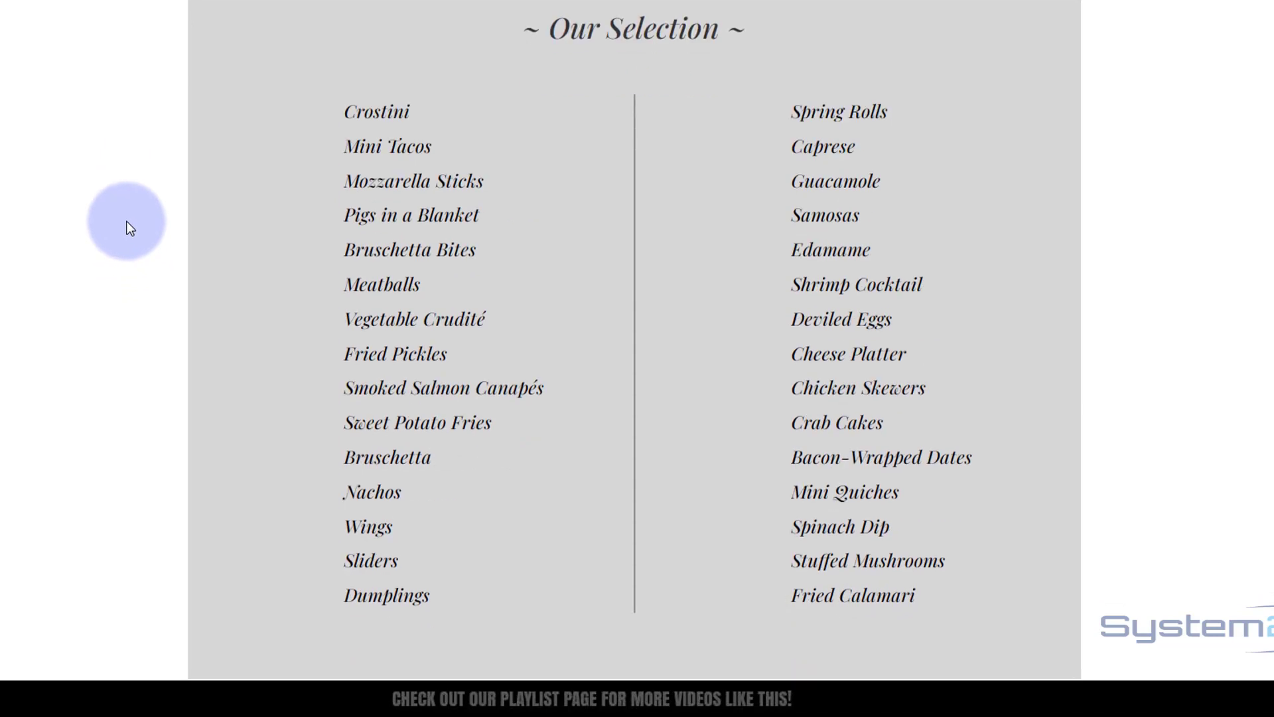